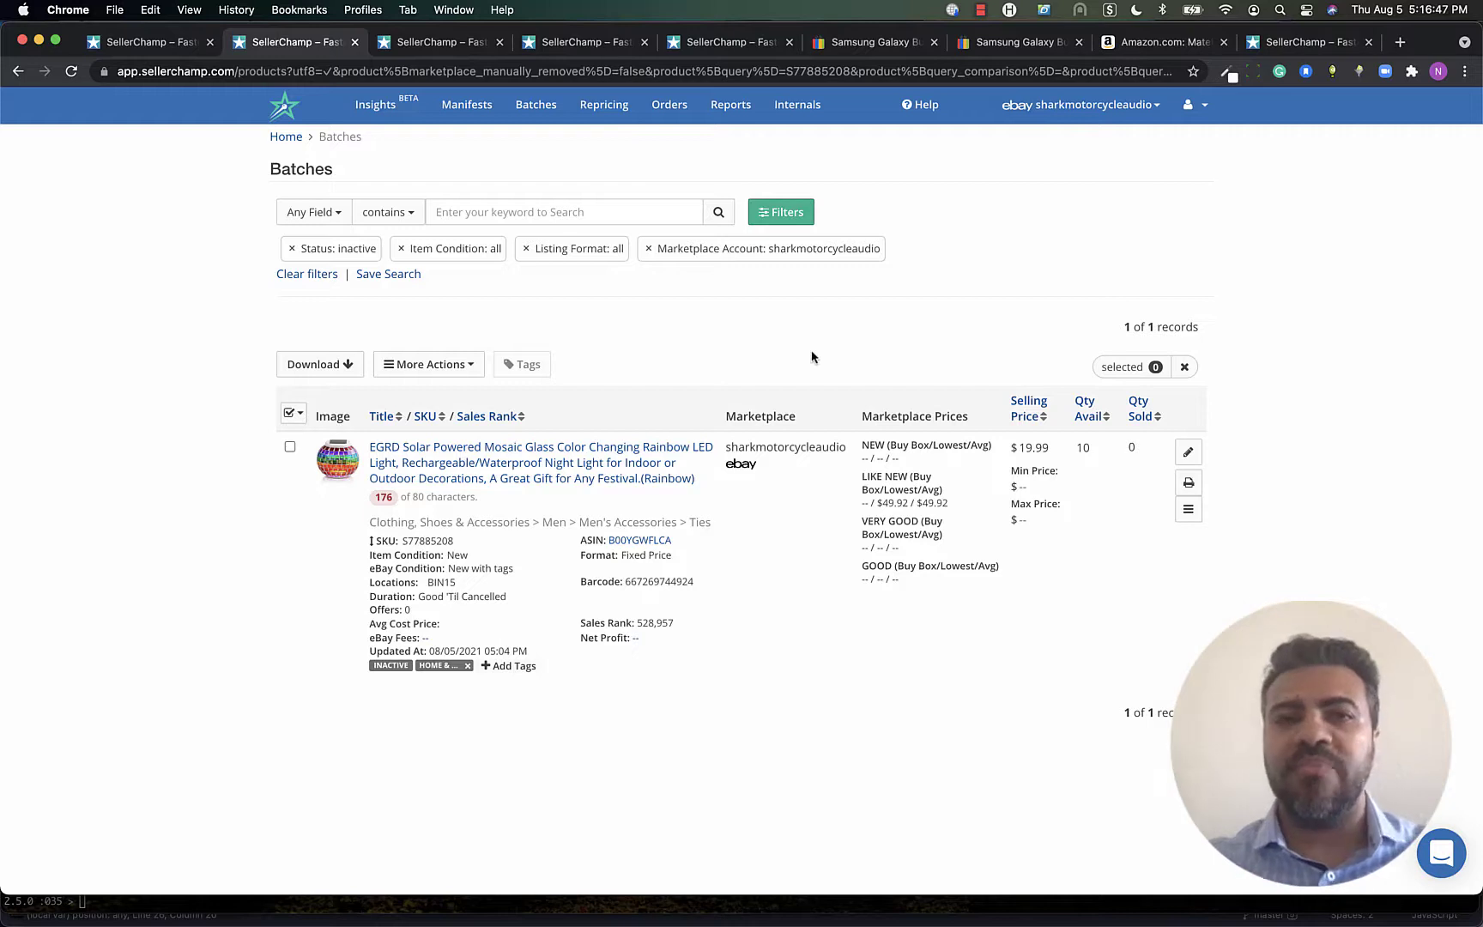
Open the bundle upload form from the Batches page and download the Upload Product Bundles template file
{"action": "left_click", "coordinate": [429, 365]}
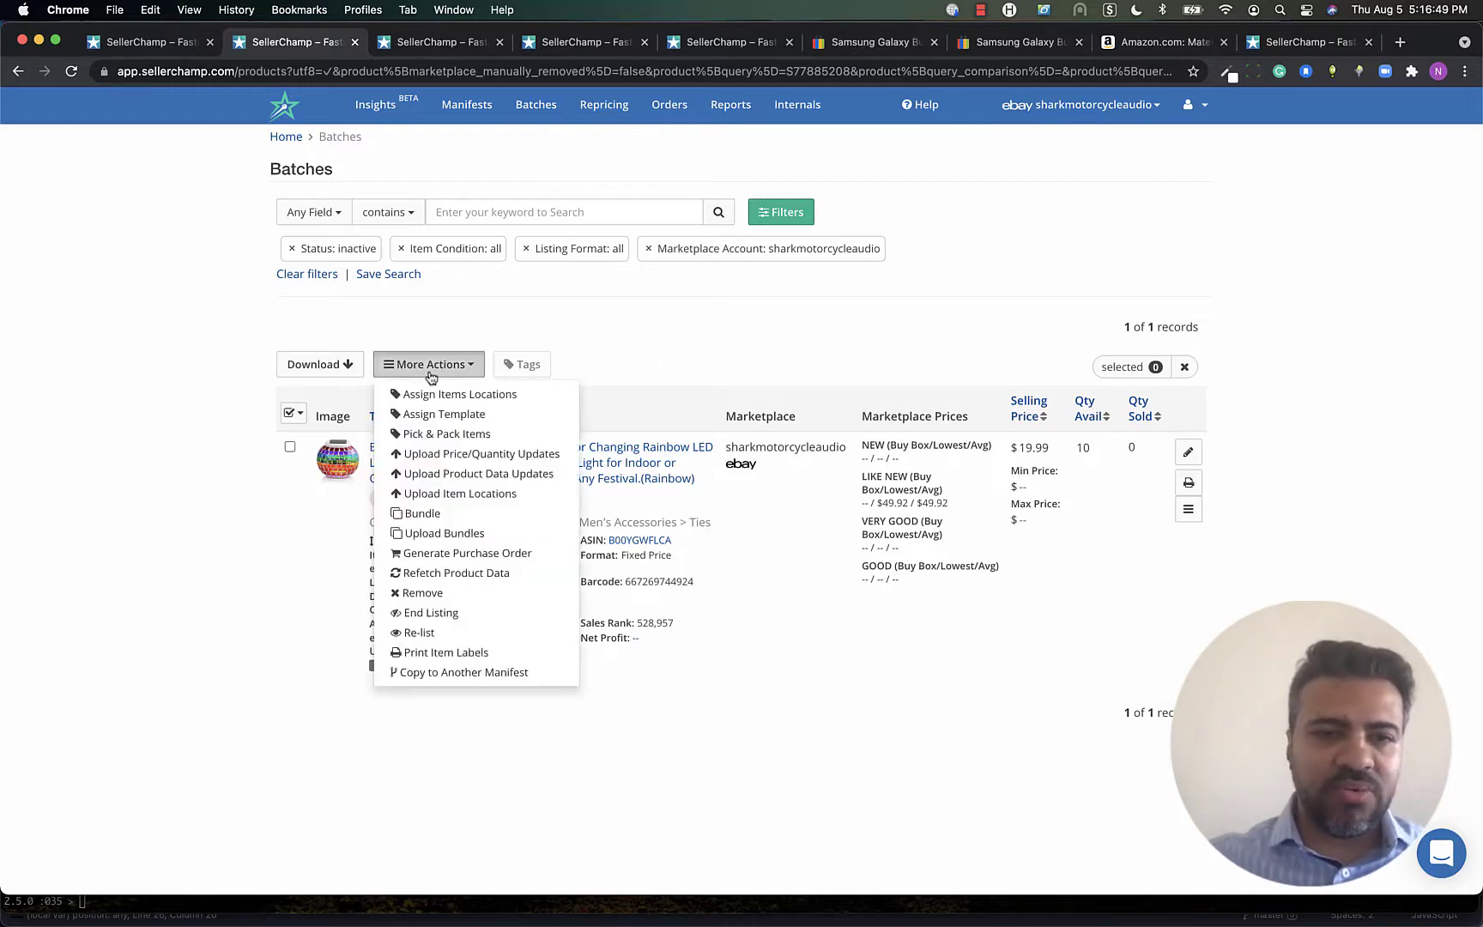
{"action": "left_click", "coordinate": [447, 534]}
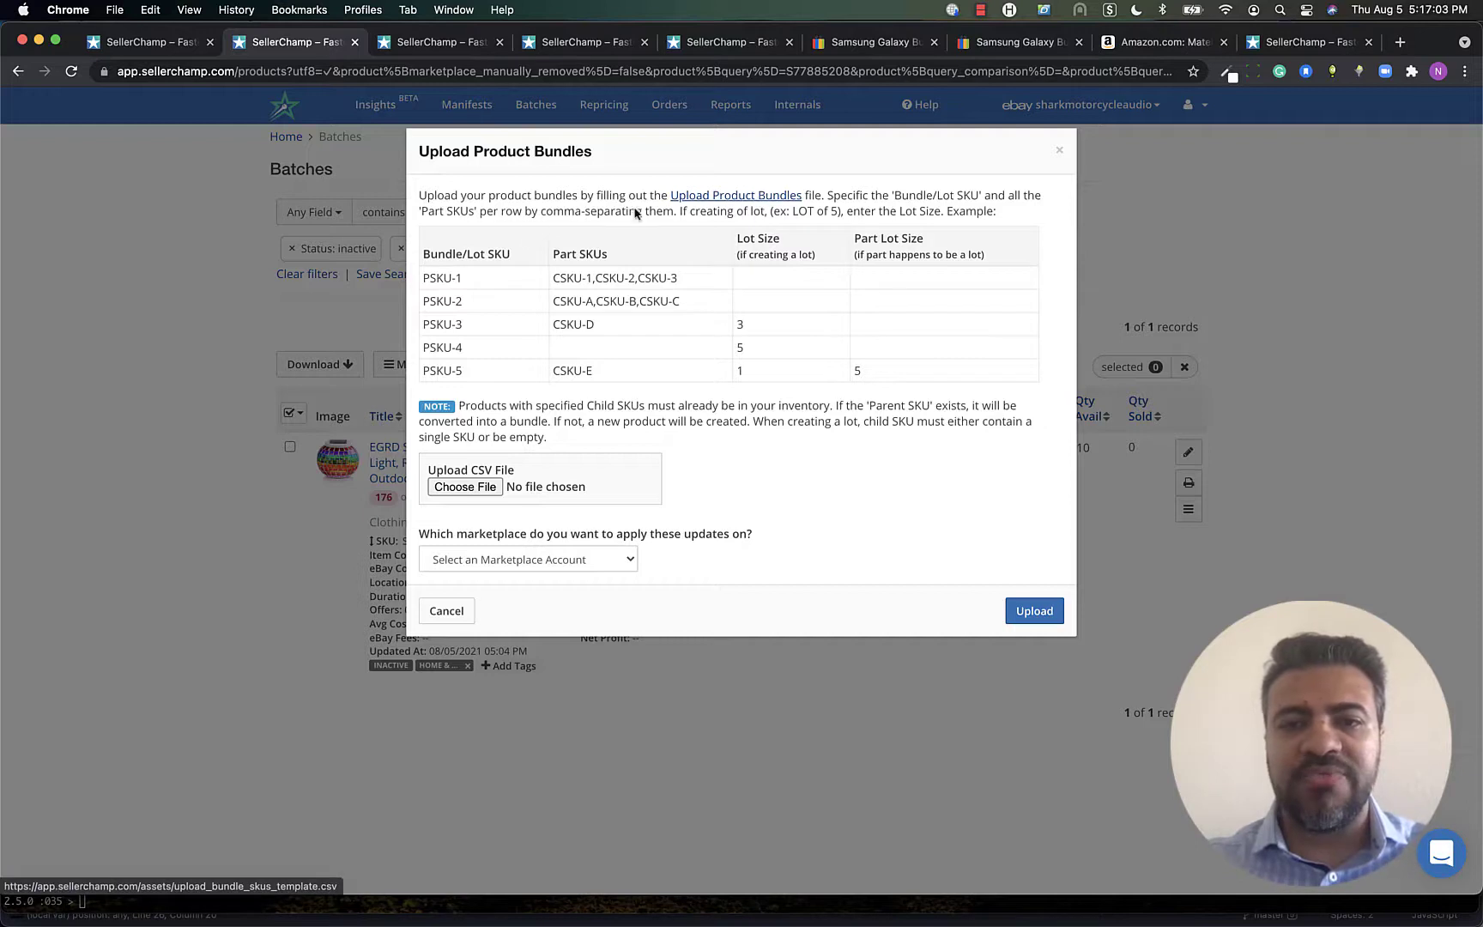
{"action": "left_click", "coordinate": [750, 201]}
Open the downloaded upload_bundle_skus_template (5).csv in LibreOffice with the default import settings and minimize the inventory_locations (2).csv window
{"action": "left_click", "coordinate": [180, 878]}
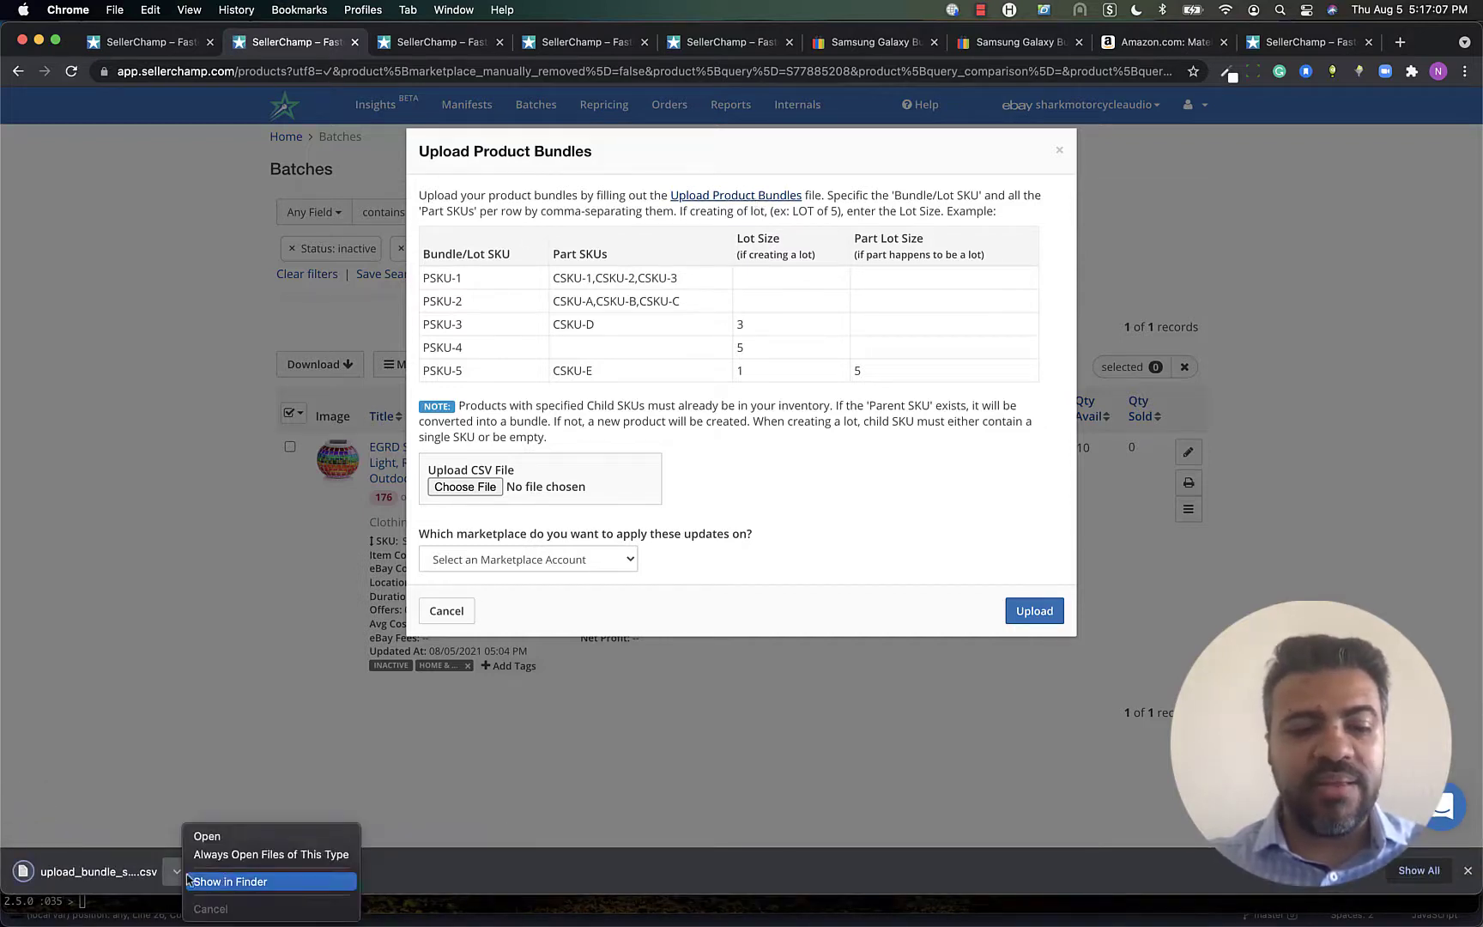
{"action": "left_click", "coordinate": [229, 881]}
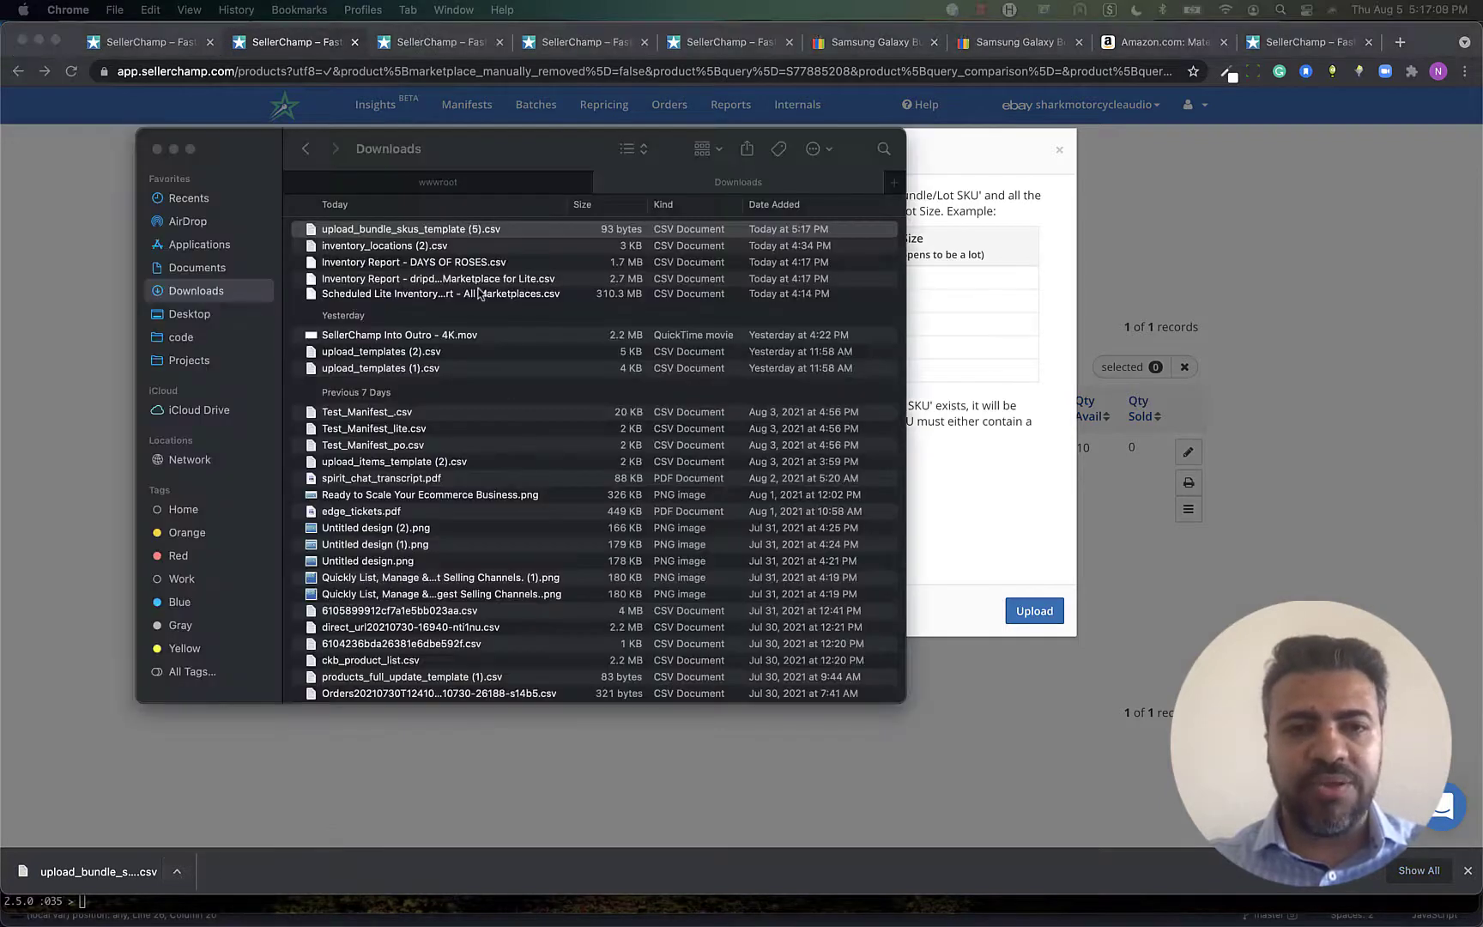
{"action": "right_click", "coordinate": [474, 230]}
{"action": "mouse_move", "coordinate": [545, 262]}
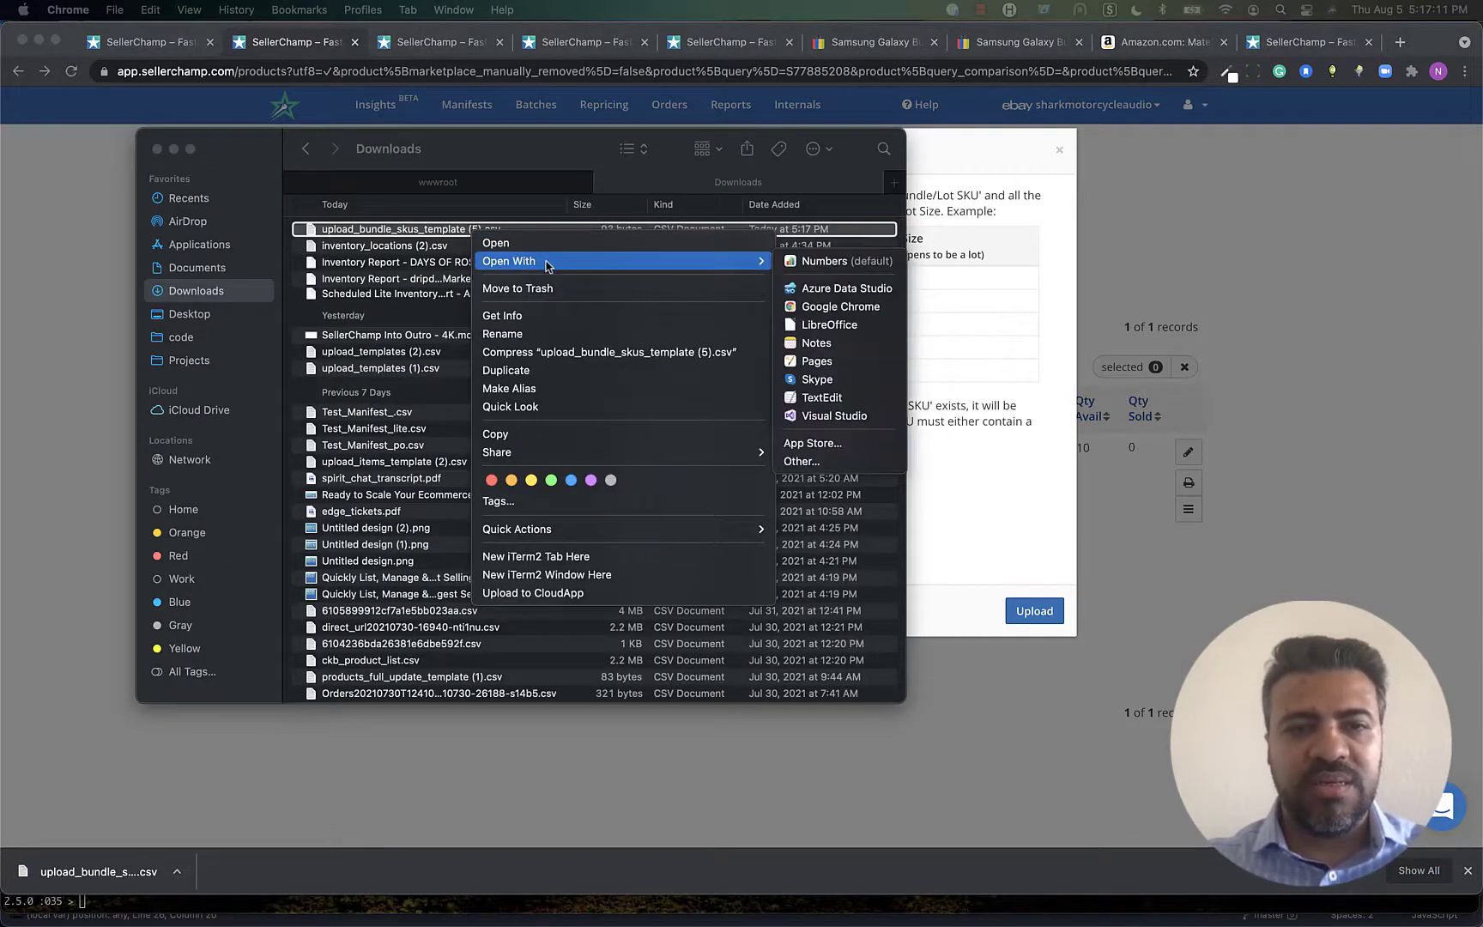
{"action": "left_click", "coordinate": [822, 326]}
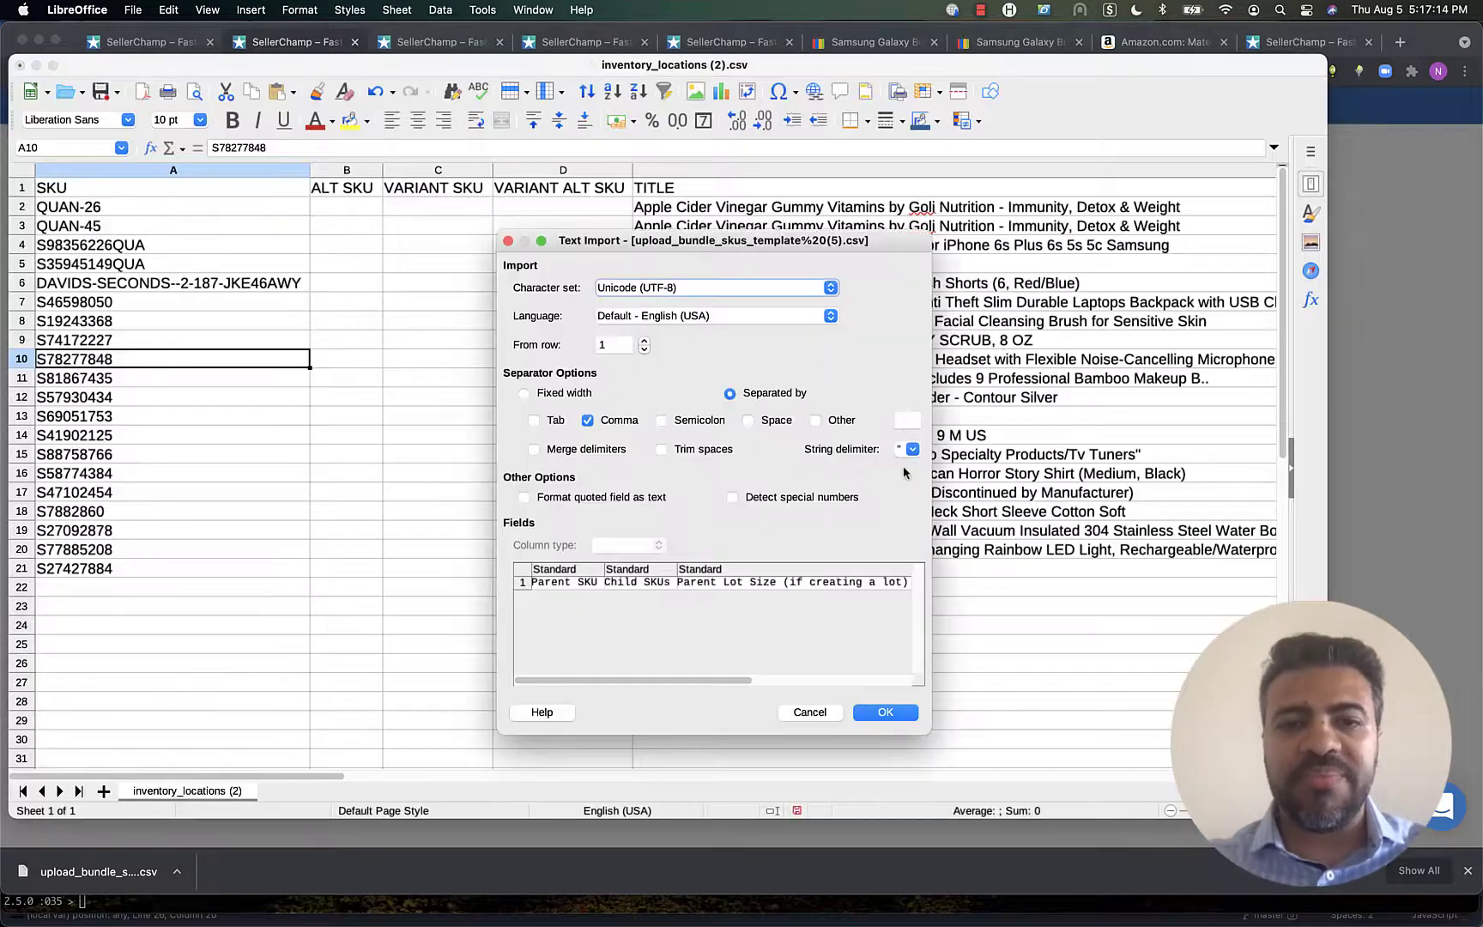
{"action": "left_click", "coordinate": [889, 715]}
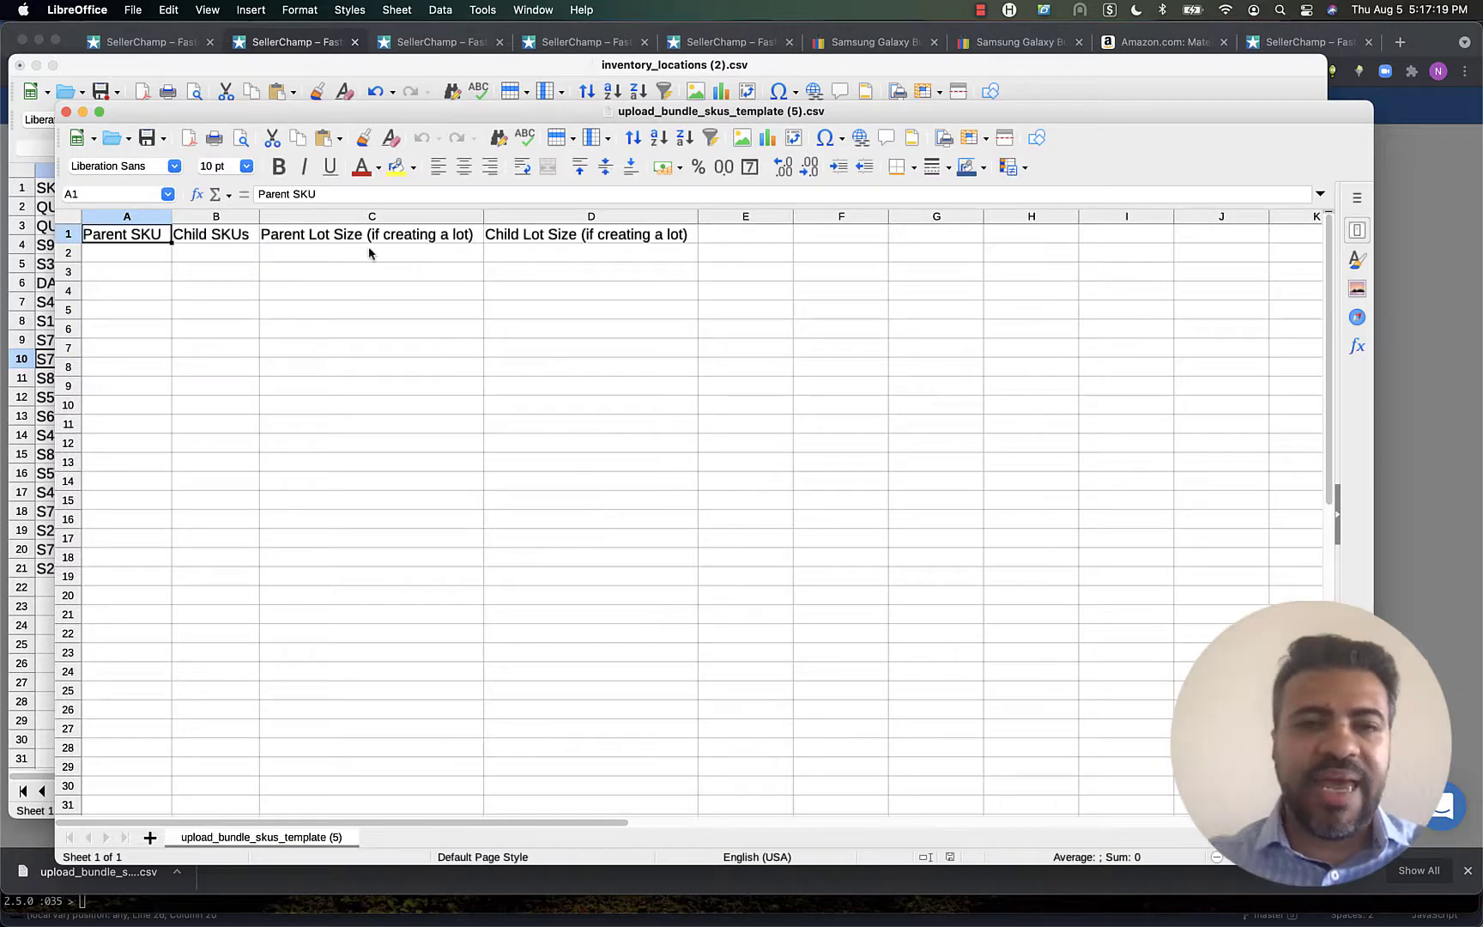
{"action": "left_click", "coordinate": [37, 66]}
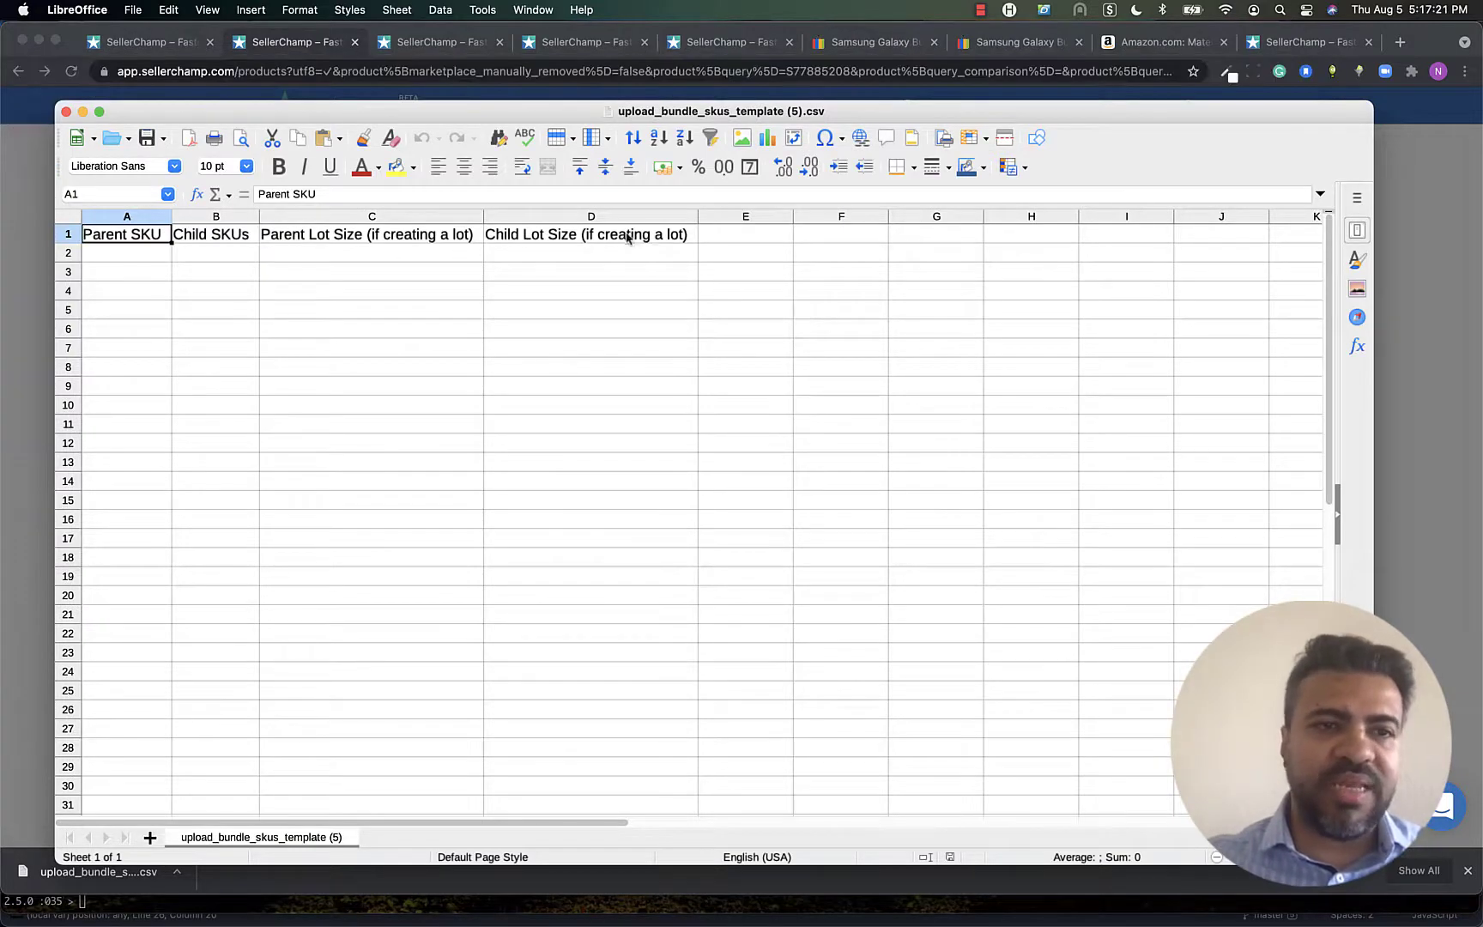
{"action": "left_click_drag", "start_coordinate": [753, 112], "coordinate": [810, 101]}
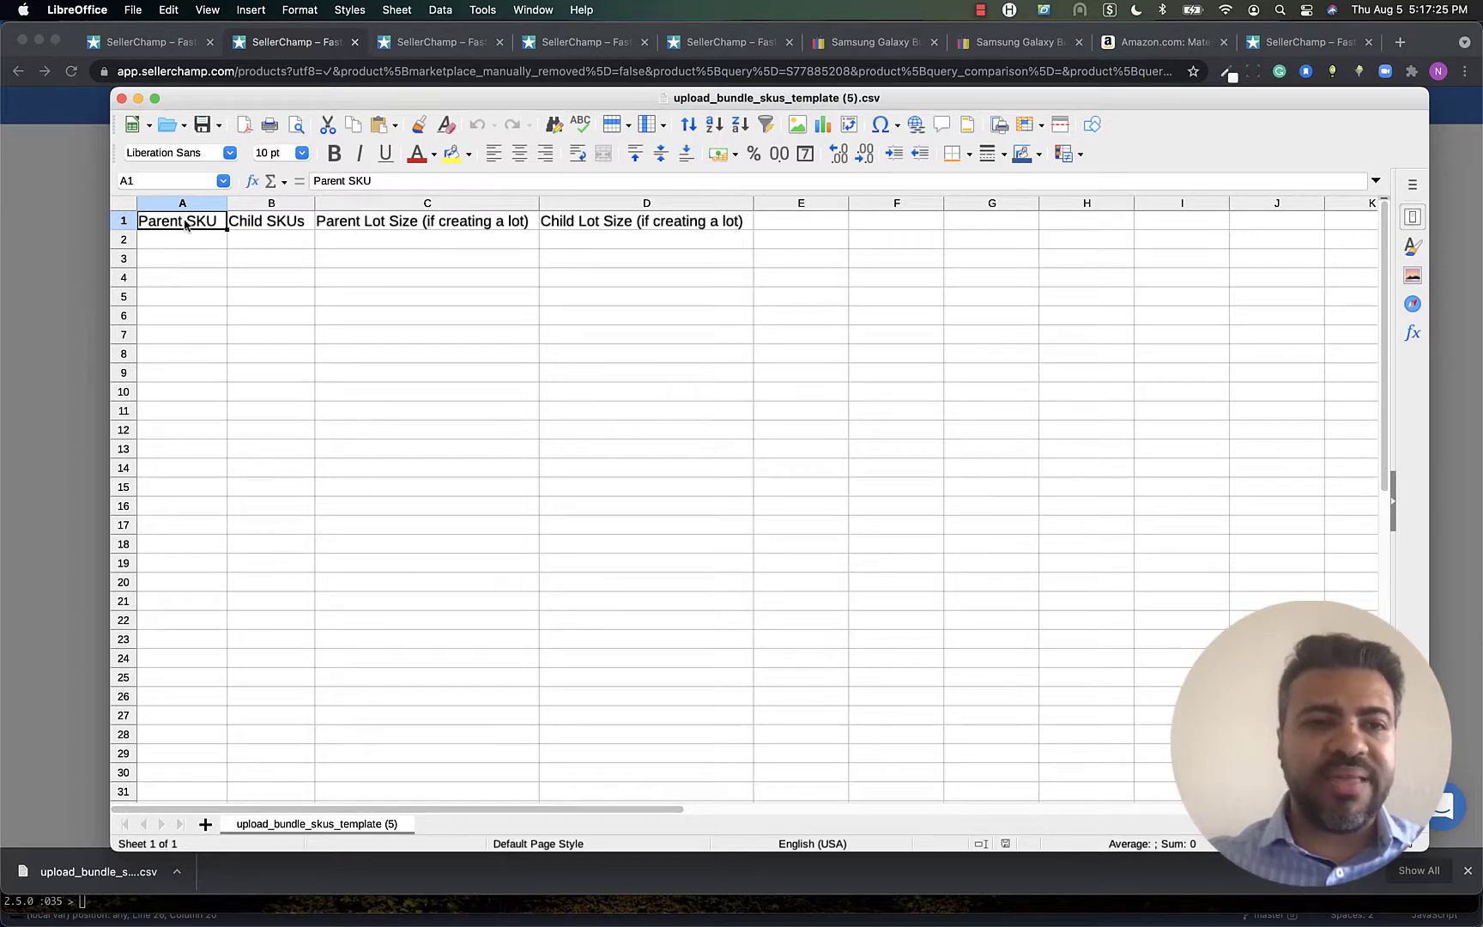
Delete the Child Lot Size column from the bundle template
{"action": "left_click", "coordinate": [273, 230]}
{"action": "left_click", "coordinate": [367, 233]}
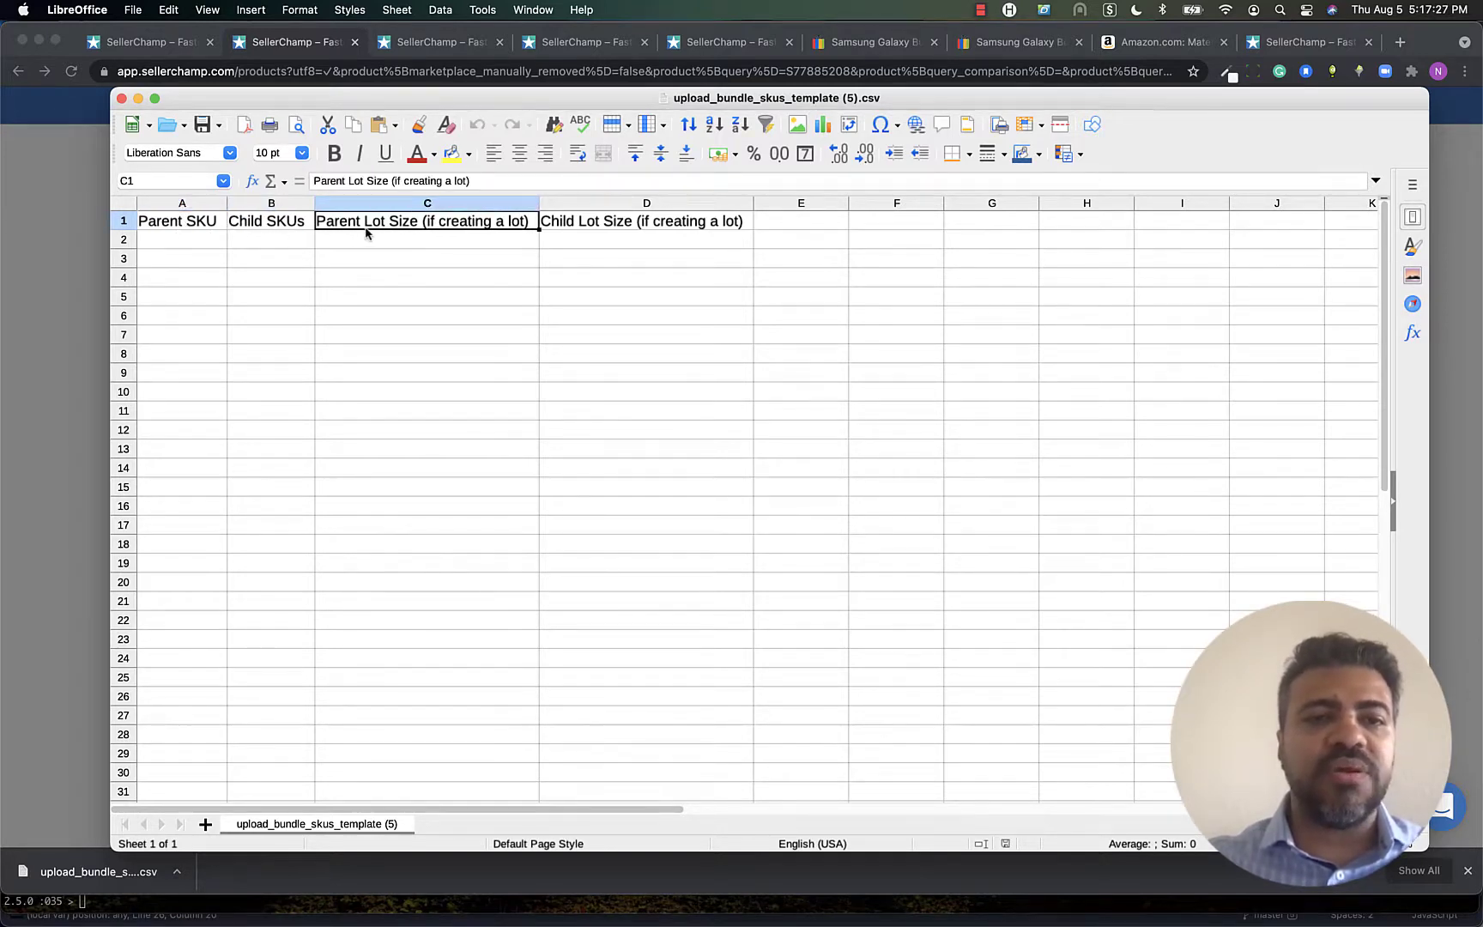
{"action": "left_click", "coordinate": [577, 221]}
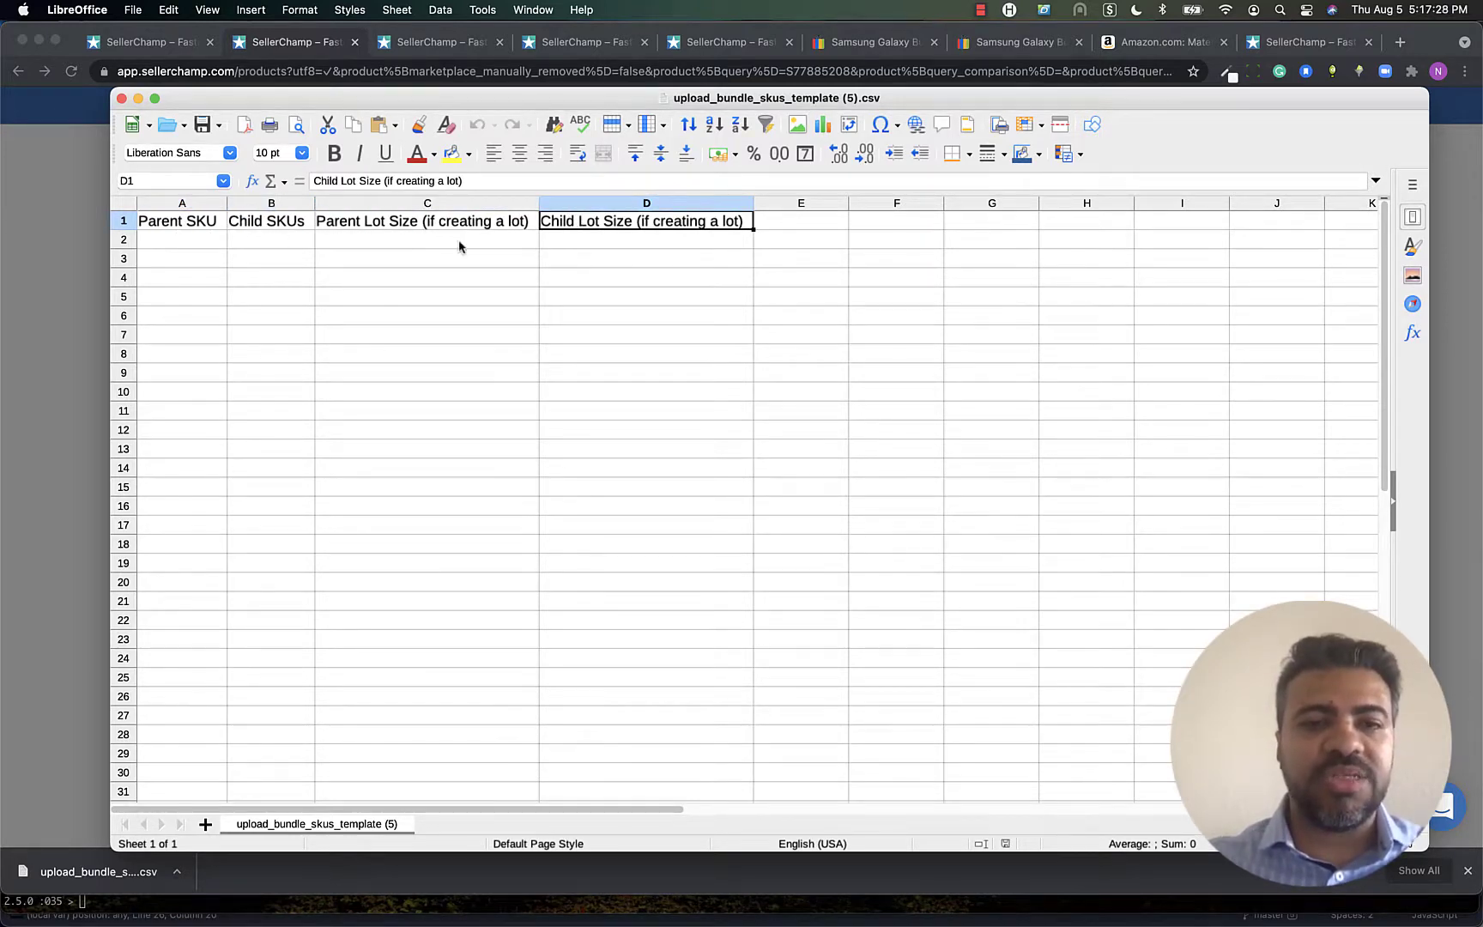
{"action": "left_click", "coordinate": [629, 203]}
{"action": "right_click", "coordinate": [629, 206]}
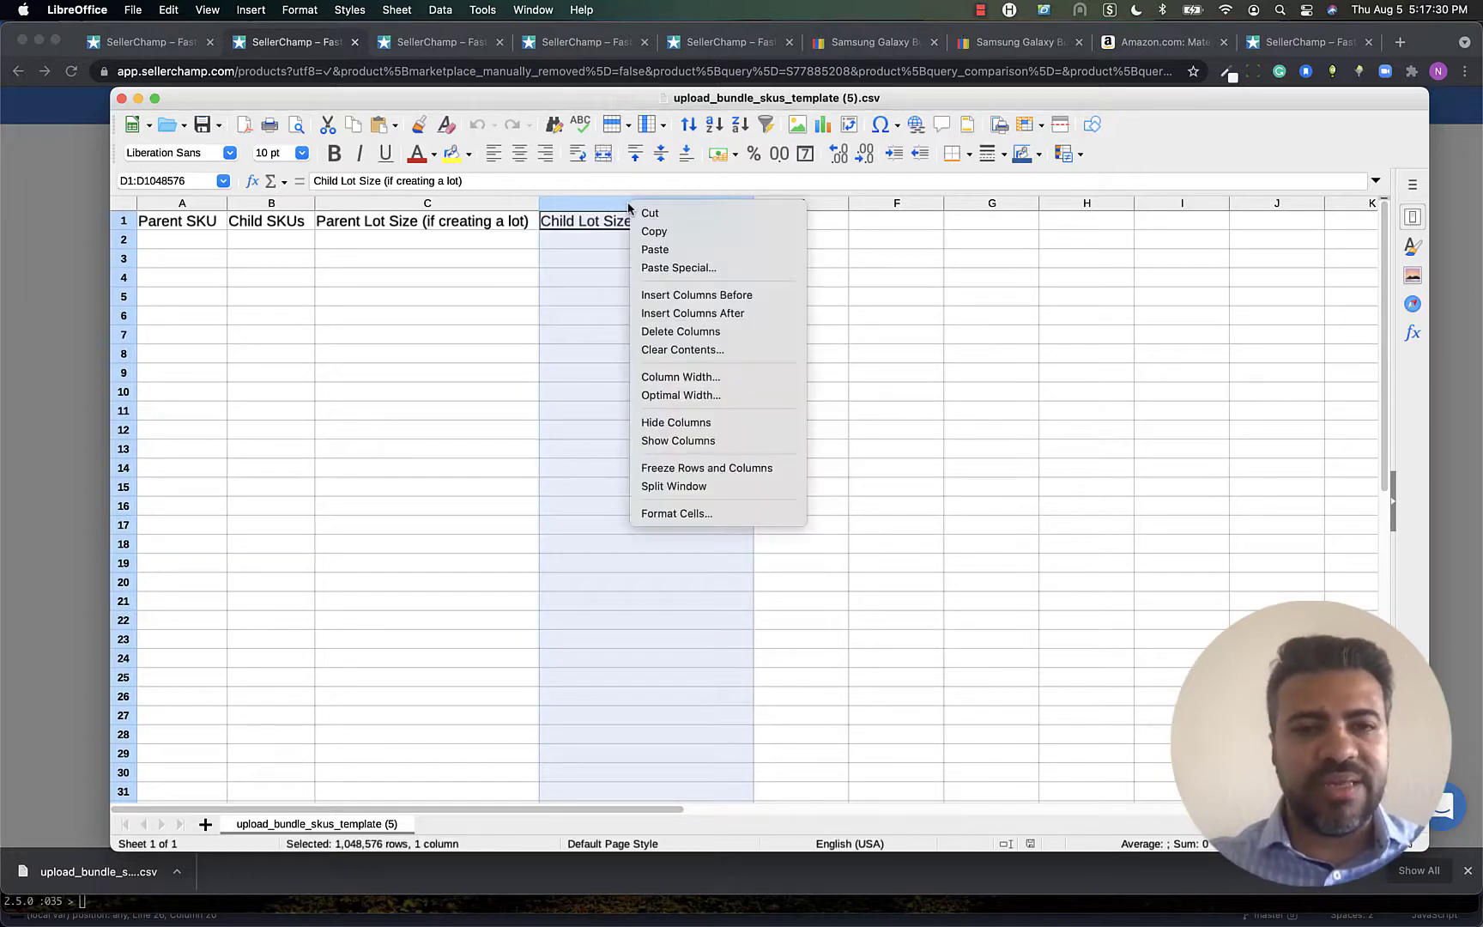
{"action": "left_click", "coordinate": [728, 330]}
{"action": "left_click", "coordinate": [206, 243]}
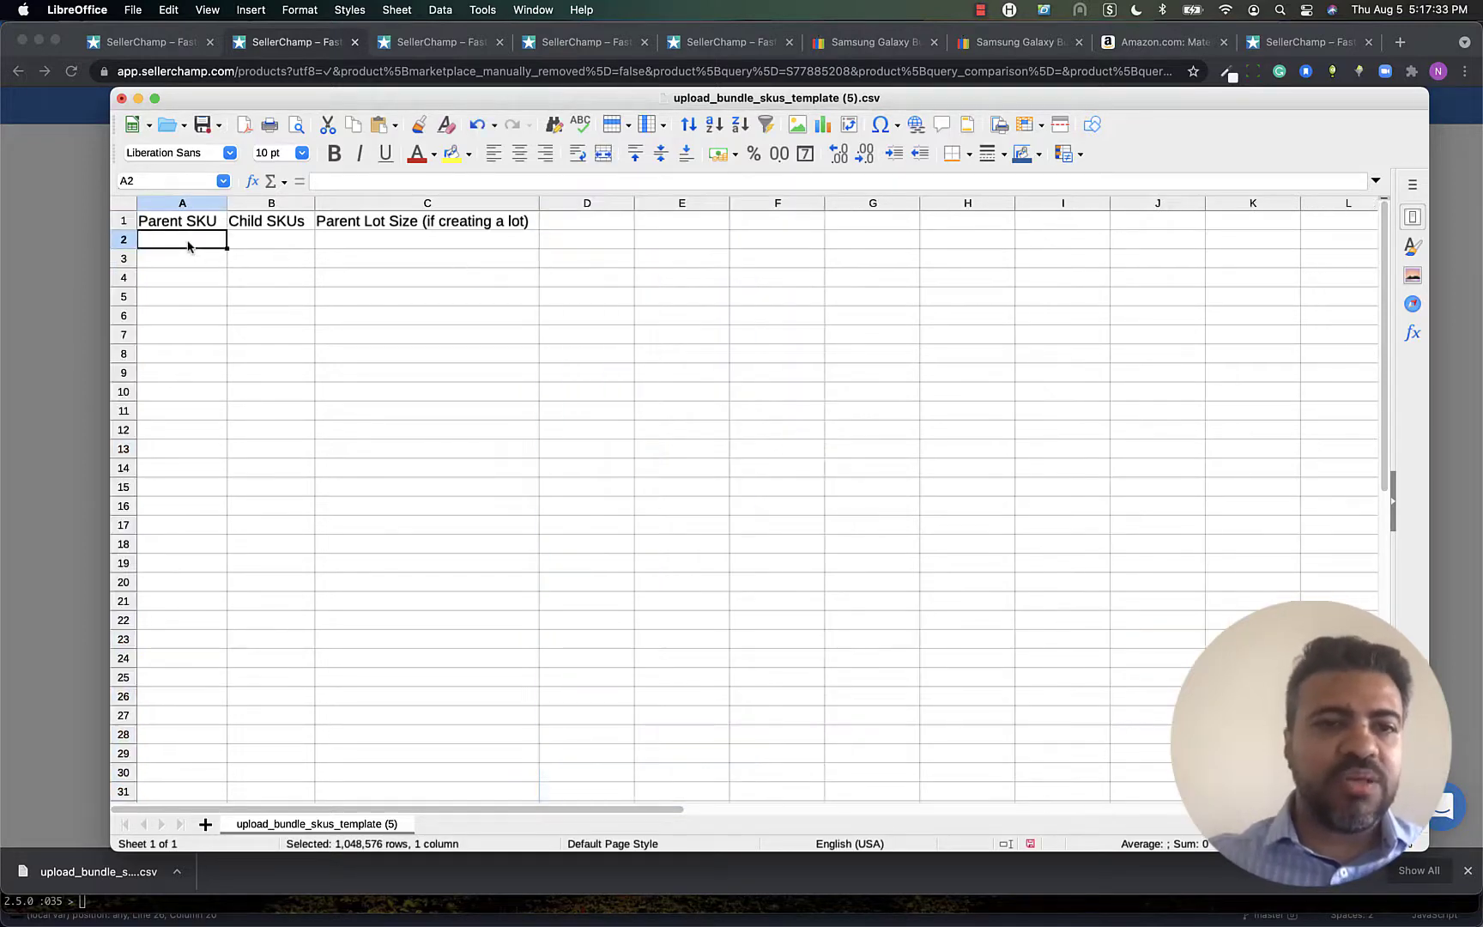
Return to SellerChamp in Chrome, close the Upload Product Bundles form and copy the SKU of the solar mosaic glass light
{"action": "left_click_drag", "start_coordinate": [743, 98], "coordinate": [762, 145]}
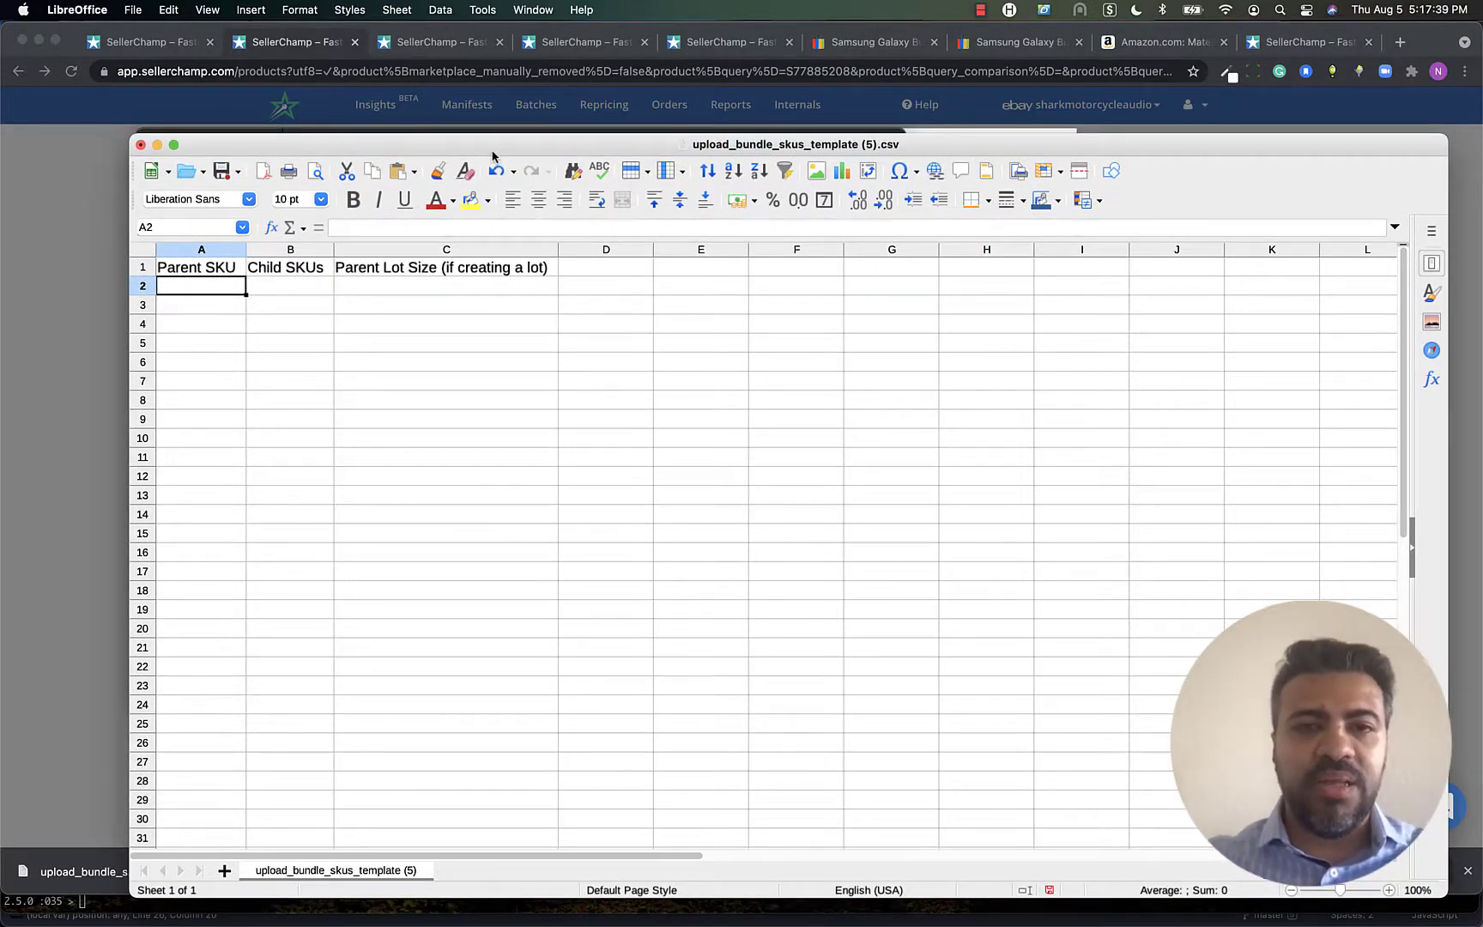
{"action": "left_click_drag", "start_coordinate": [491, 155], "coordinate": [516, 392]}
{"action": "left_click", "coordinate": [968, 197]}
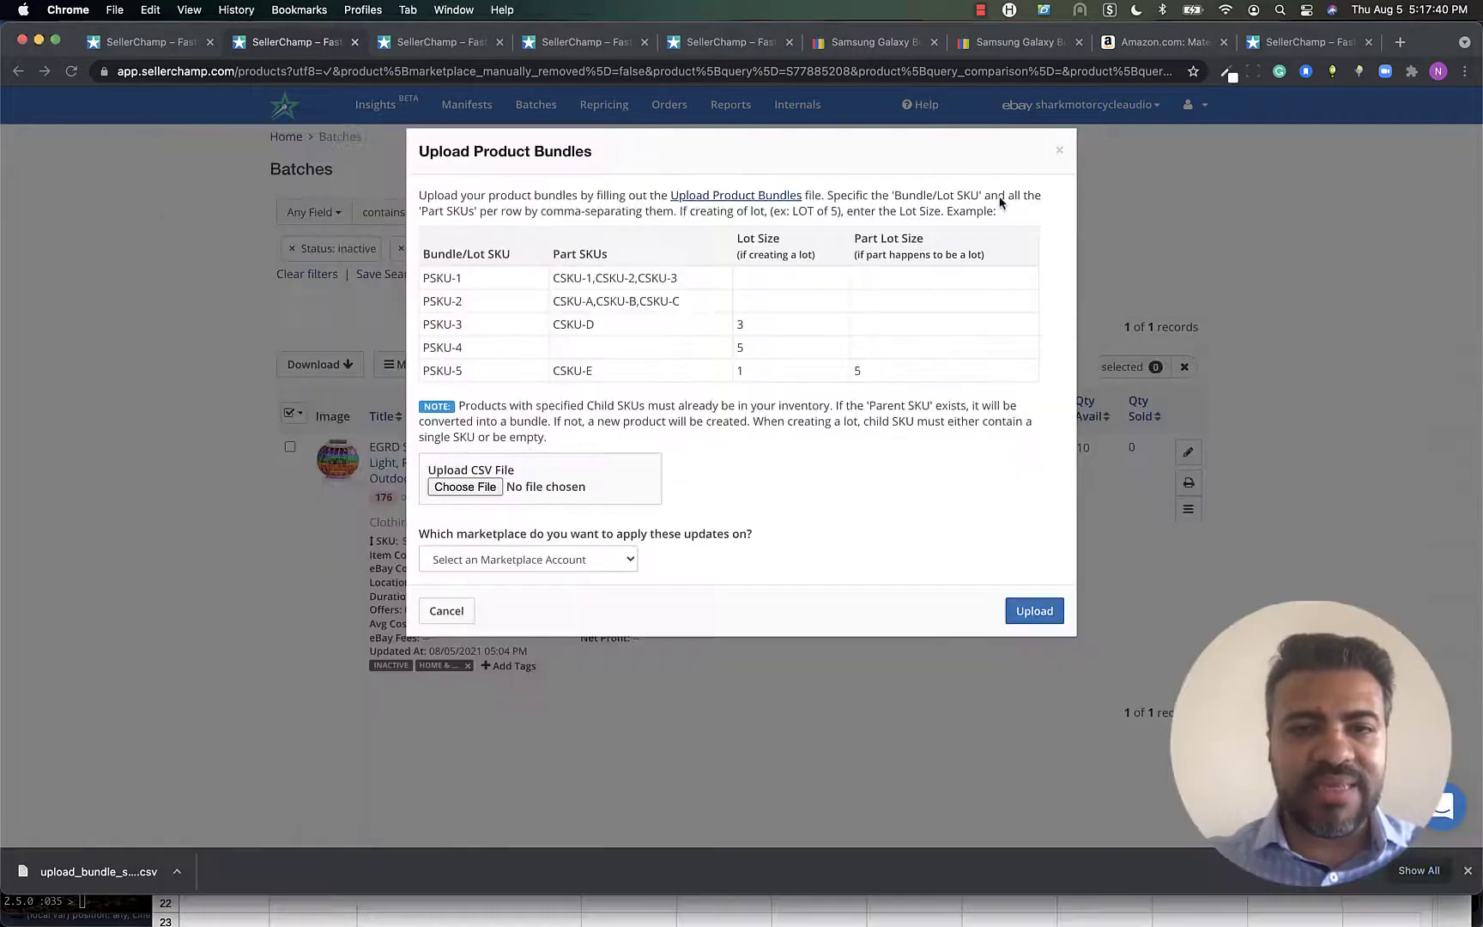
{"action": "left_click", "coordinate": [1059, 150]}
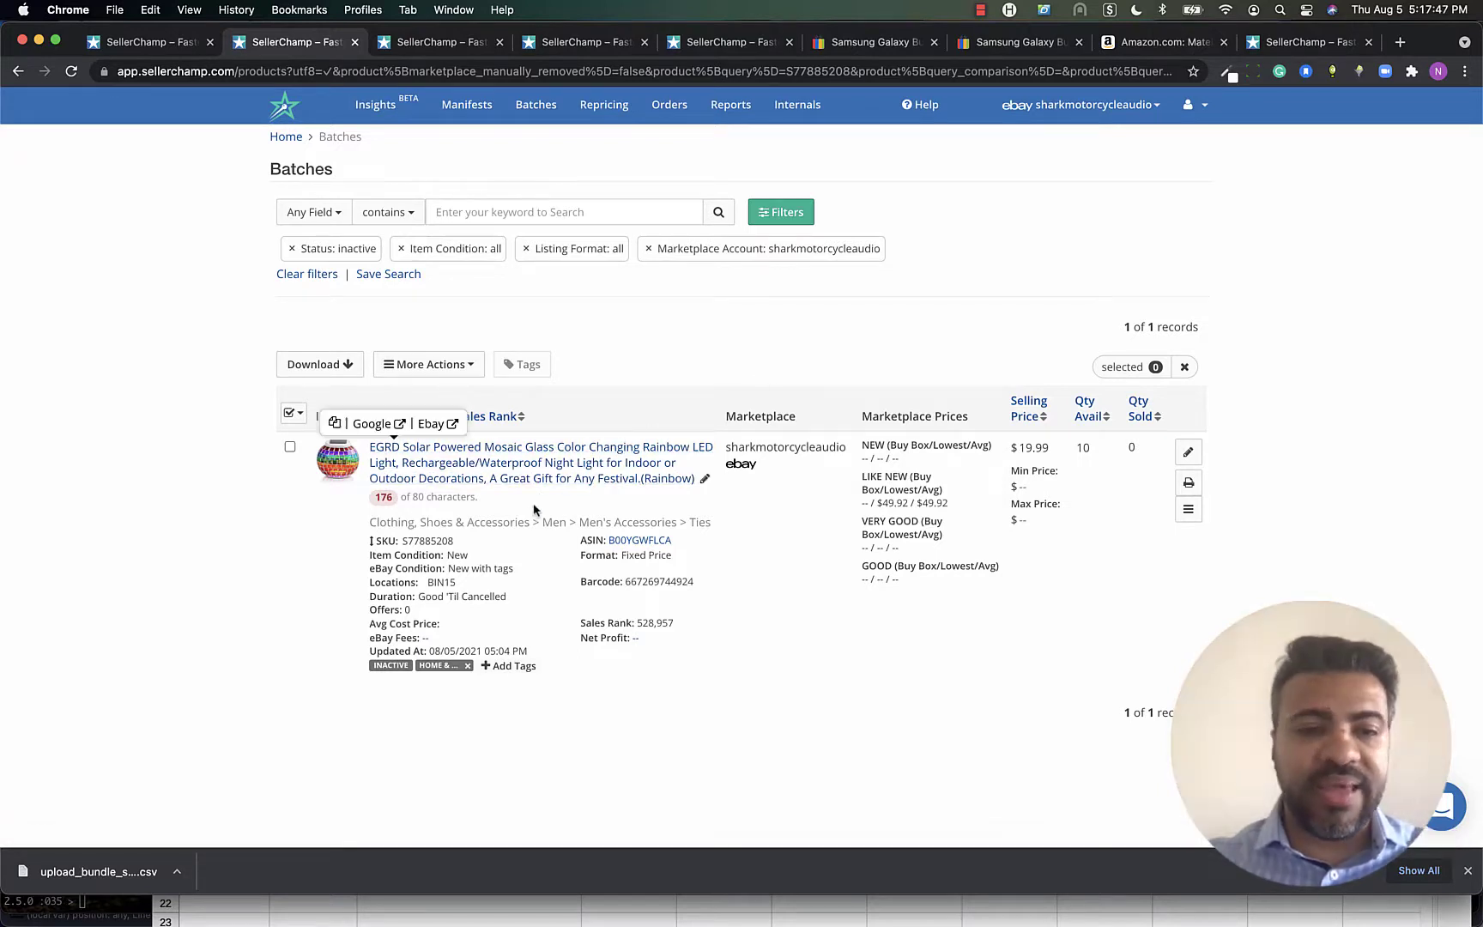
{"action": "left_click", "coordinate": [439, 540]}
{"action": "double_click", "coordinate": [439, 541]}
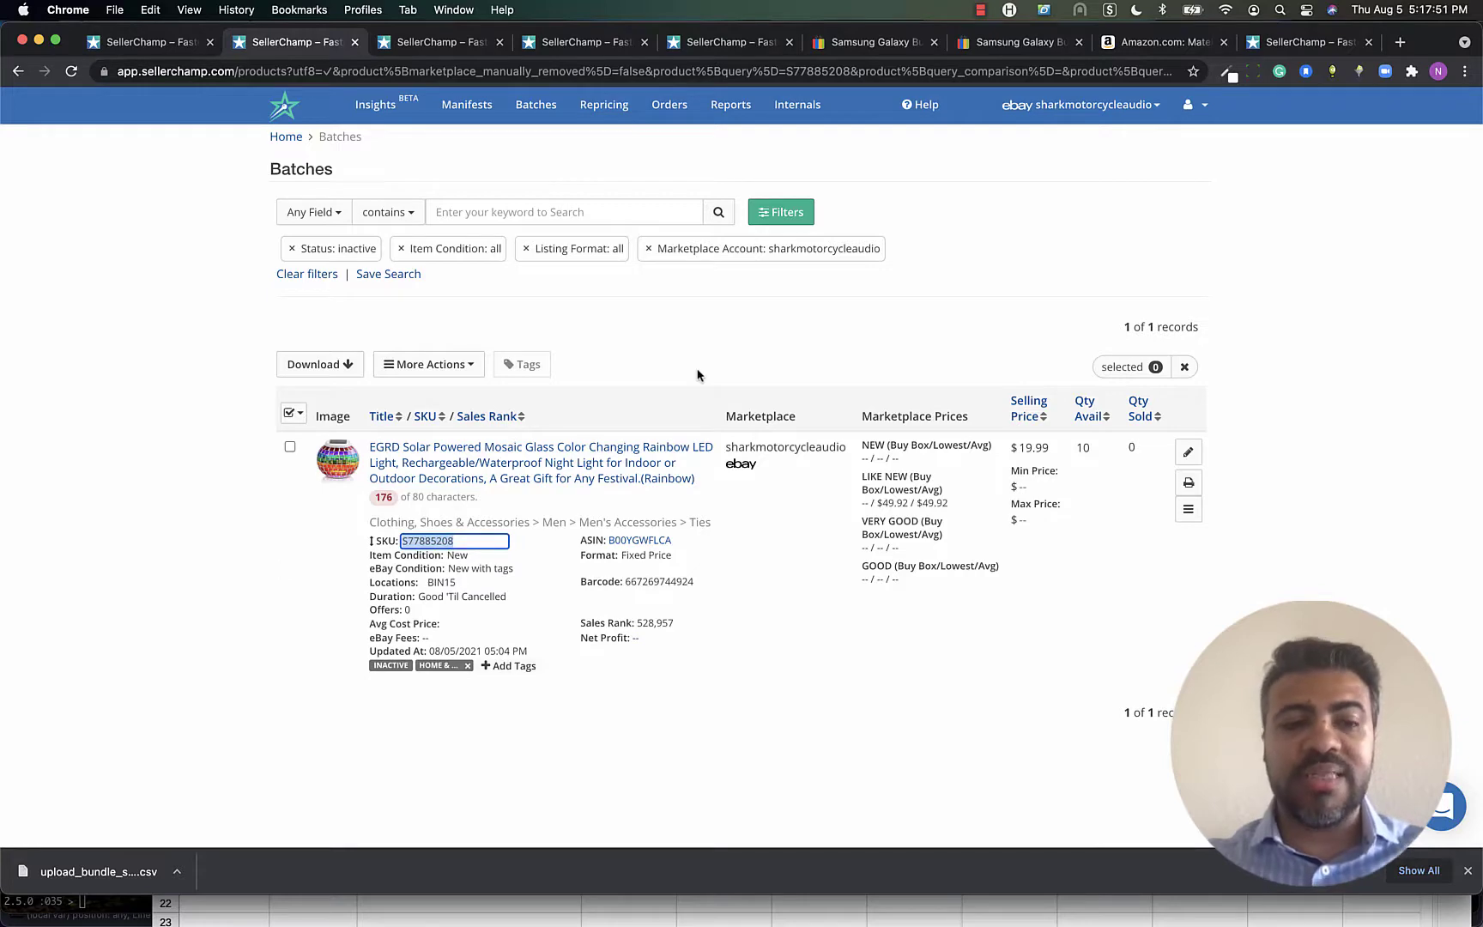
{"action": "mouse_move", "coordinate": [414, 543]}
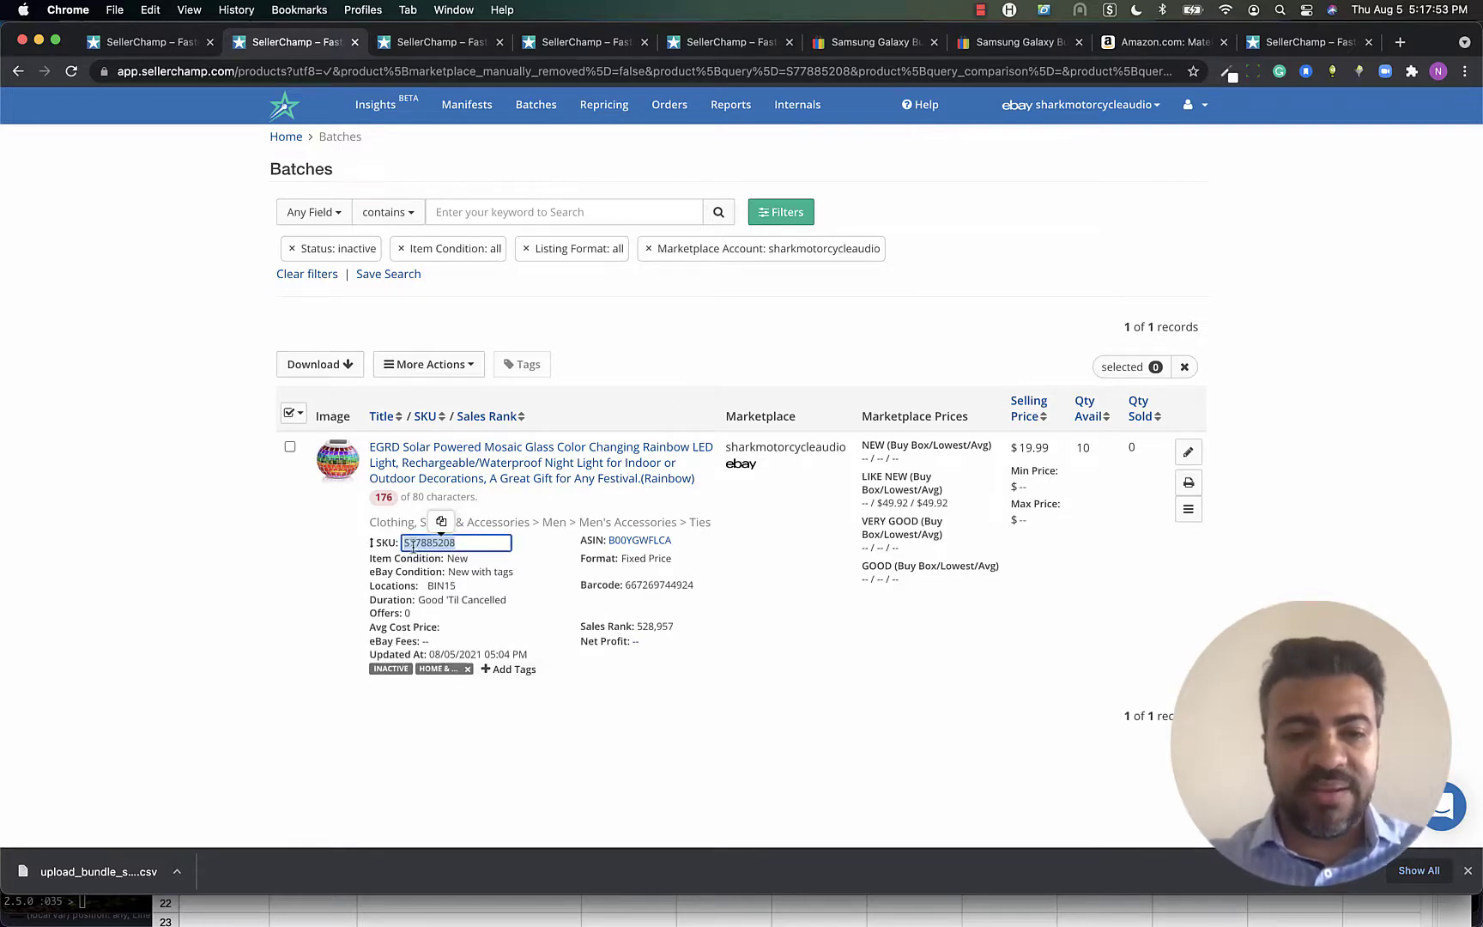
Switch back to the LibreOffice template and paste SKU S77885208 into cell B2 under Child SKUs
{"action": "key", "text": "super+Tab"}
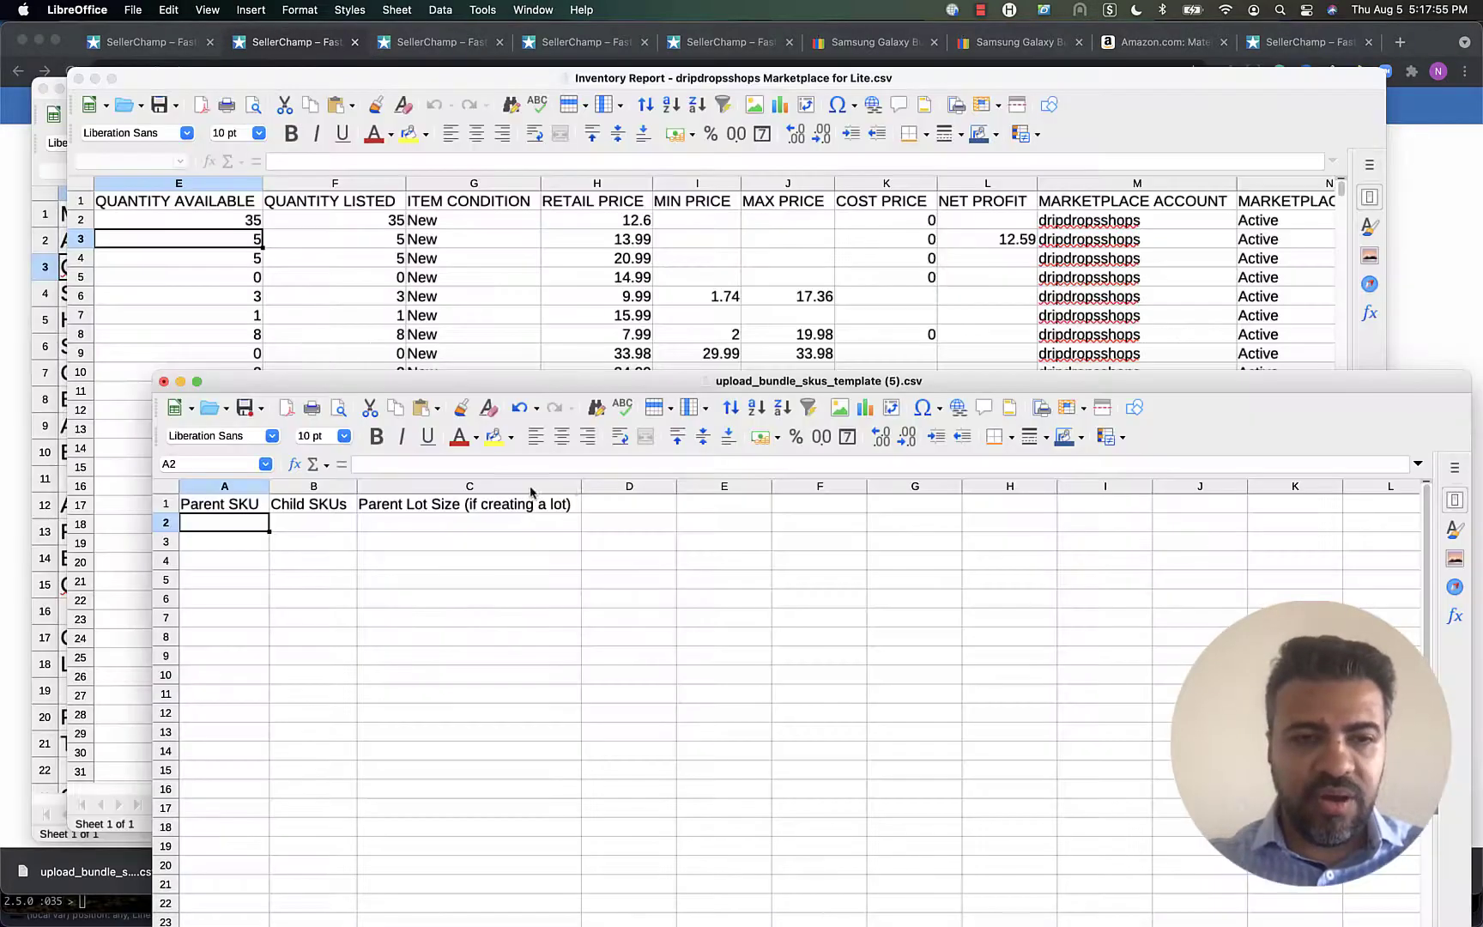
{"action": "left_click_drag", "start_coordinate": [676, 309], "coordinate": [705, 123]}
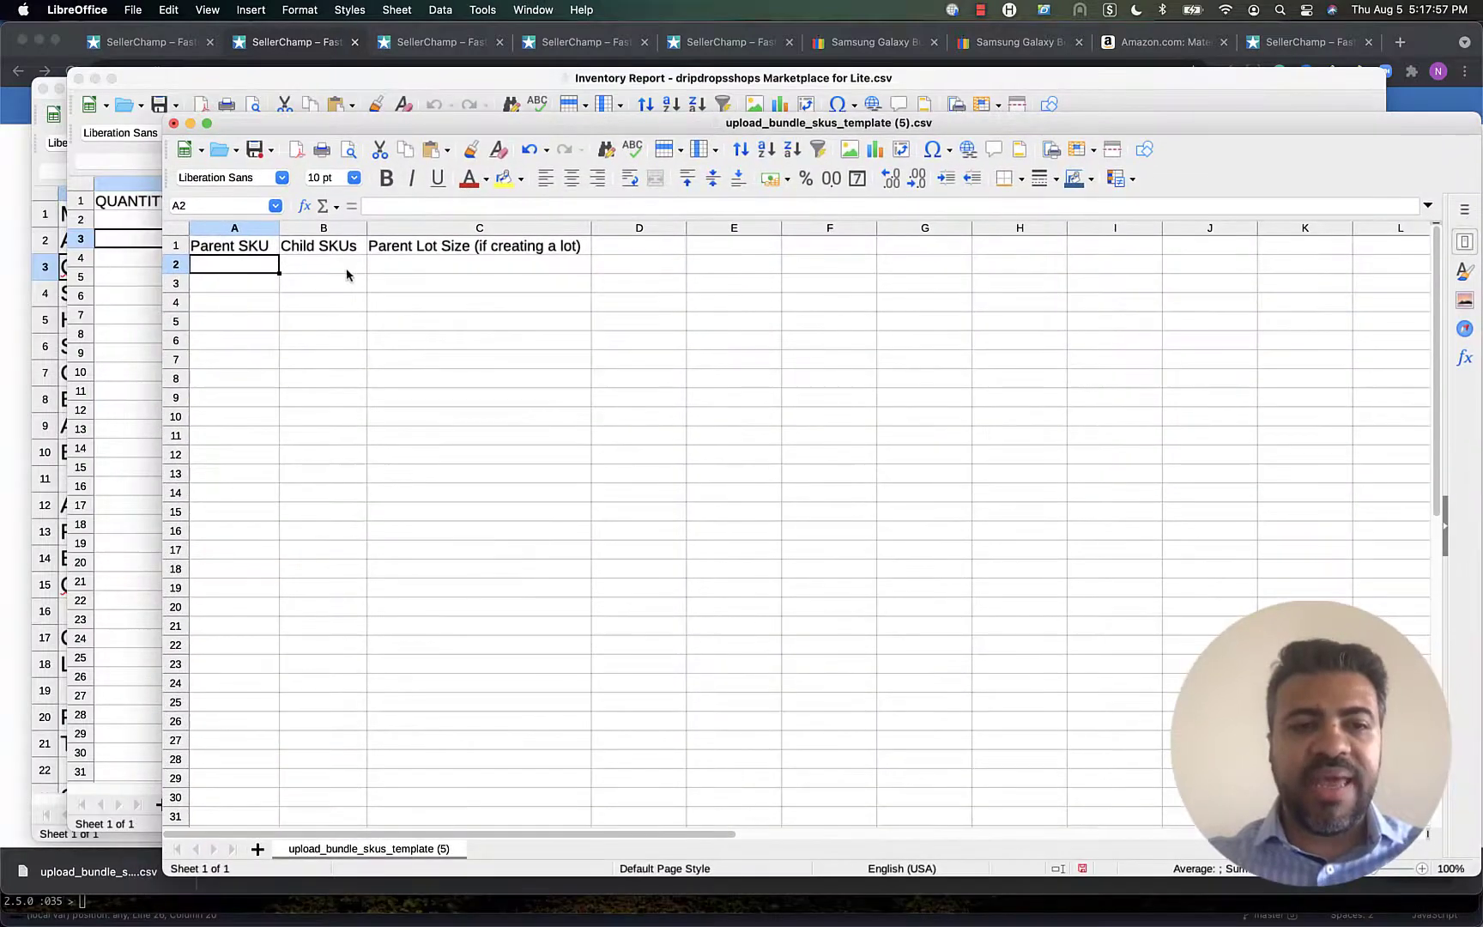
{"action": "left_click", "coordinate": [320, 264]}
{"action": "key", "text": "super+v"}
{"action": "key", "text": "Left"}
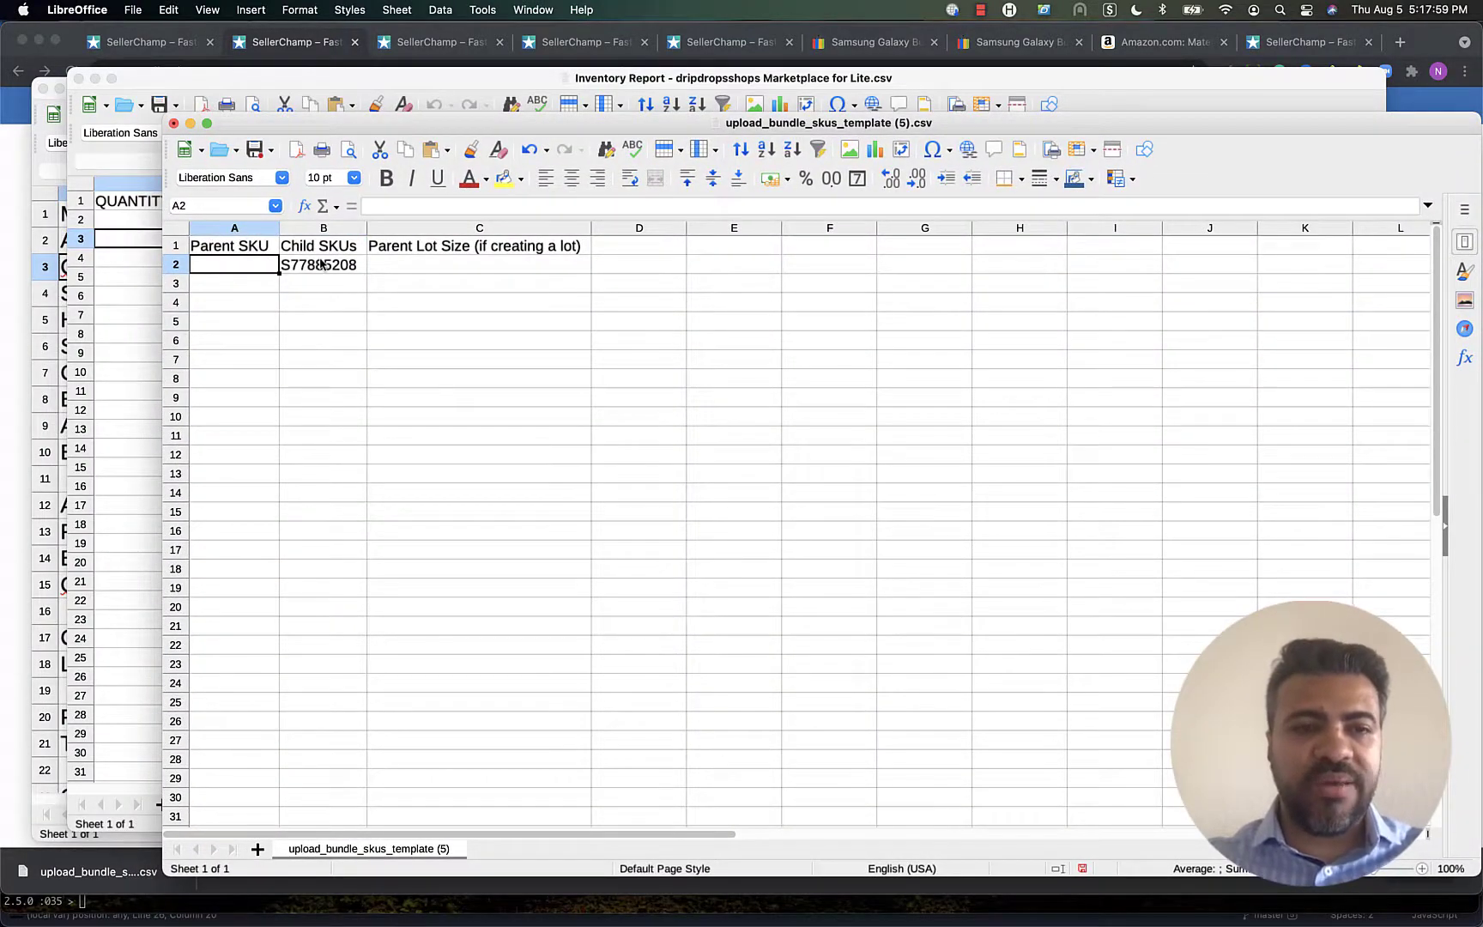
Copy the child SKU into cell A2 and add a suffix so the parent SKU reads S77885208-2
{"action": "left_click", "coordinate": [329, 273]}
{"action": "key", "text": "super+c"}
{"action": "key", "text": "Left"}
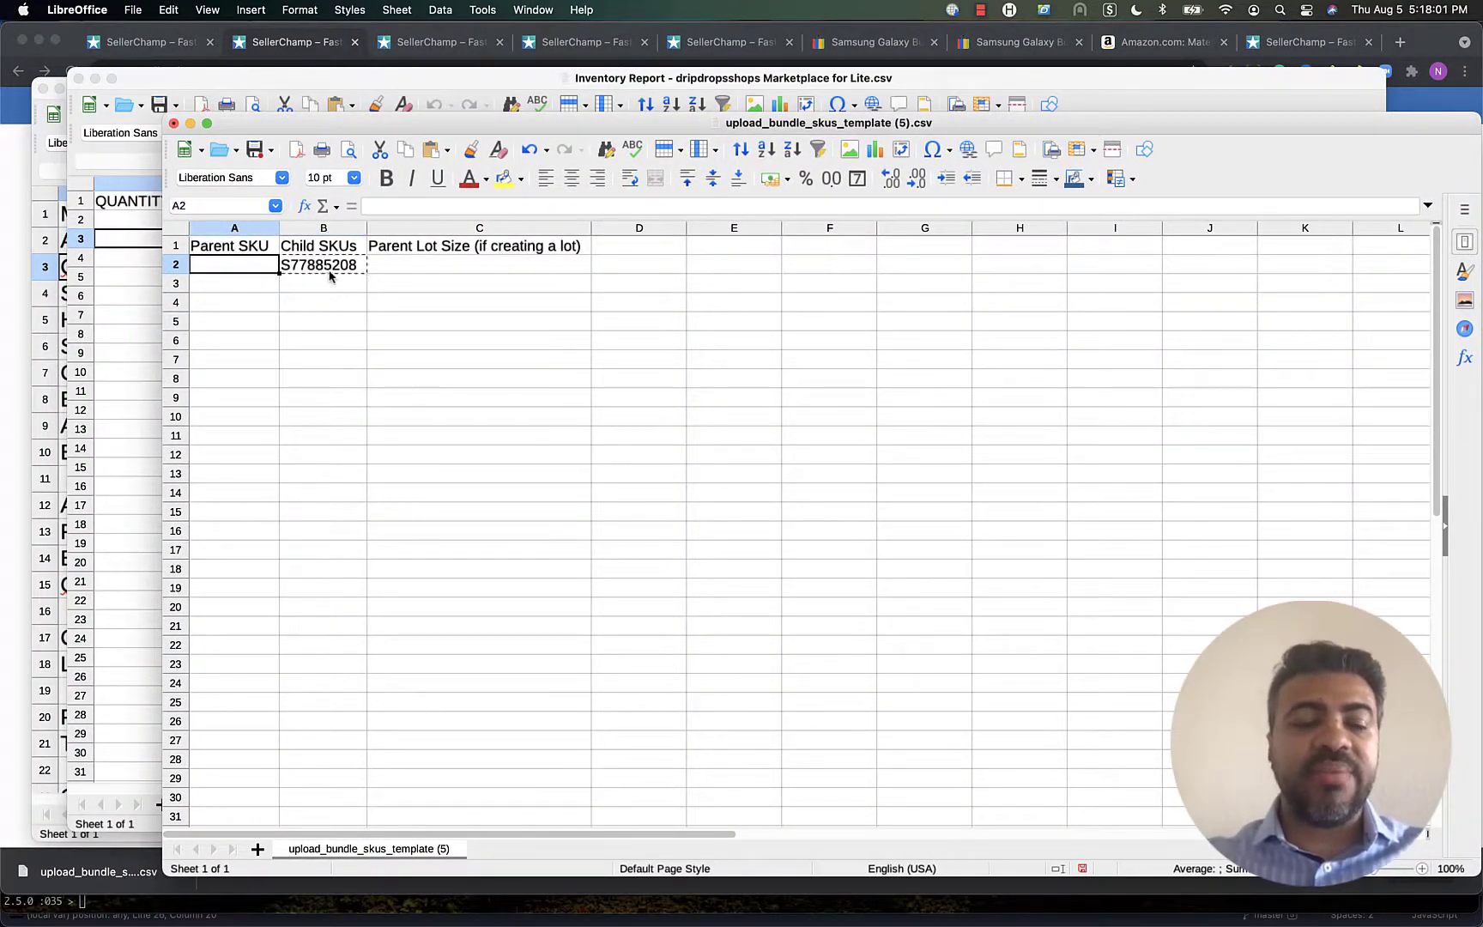
{"action": "key", "text": "super+v"}
{"action": "left_click", "coordinate": [451, 207]}
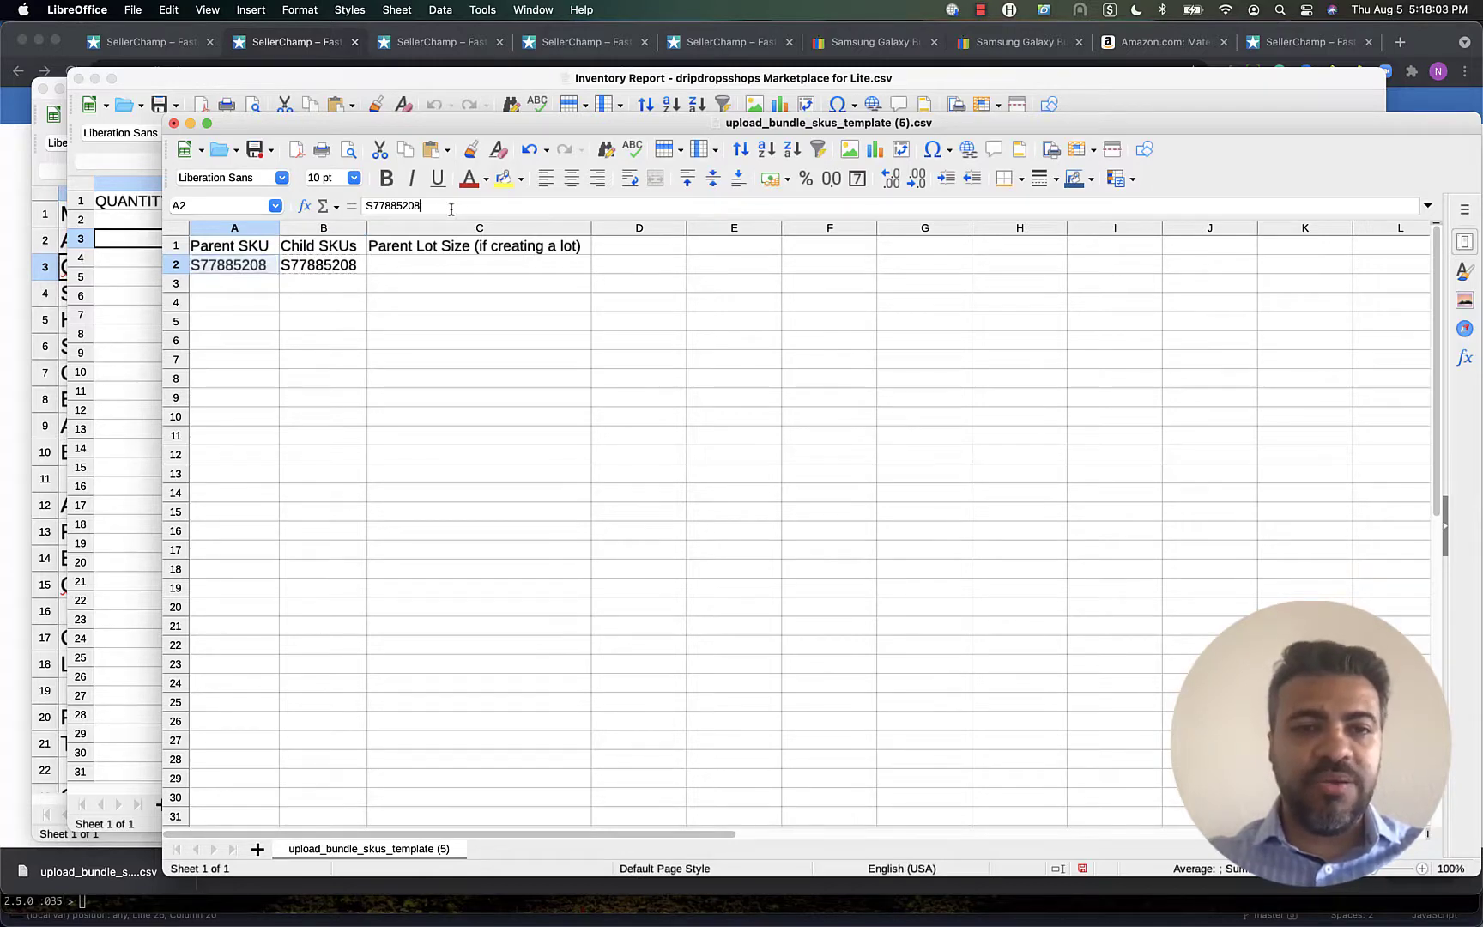
{"action": "type", "text": "-"}
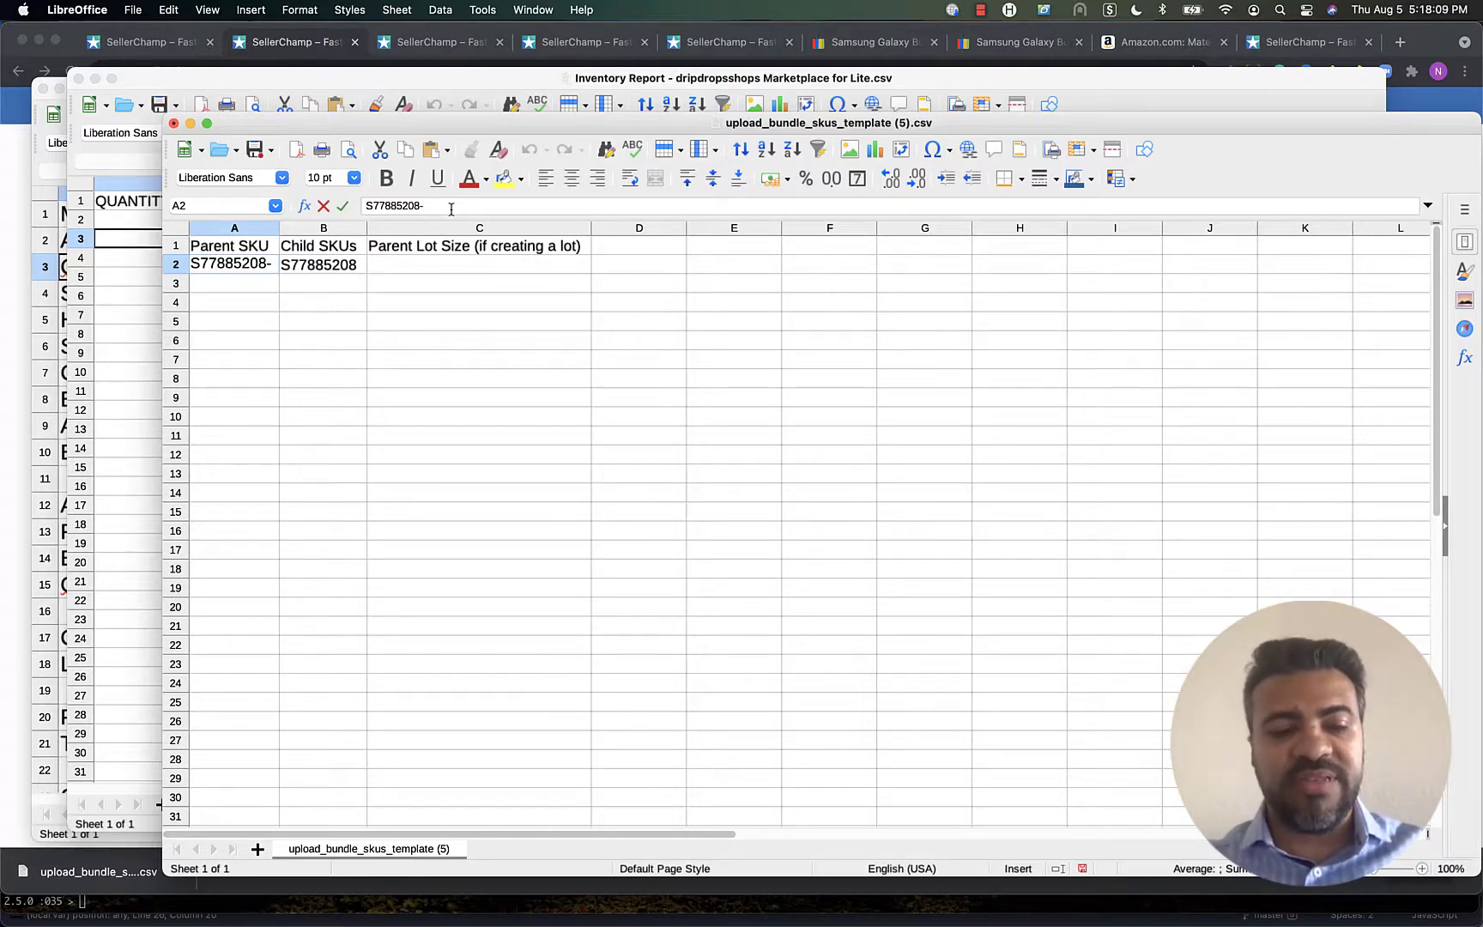
{"action": "type", "text": "3"}
{"action": "key", "text": "BackSpace"}
{"action": "type", "text": "2"}
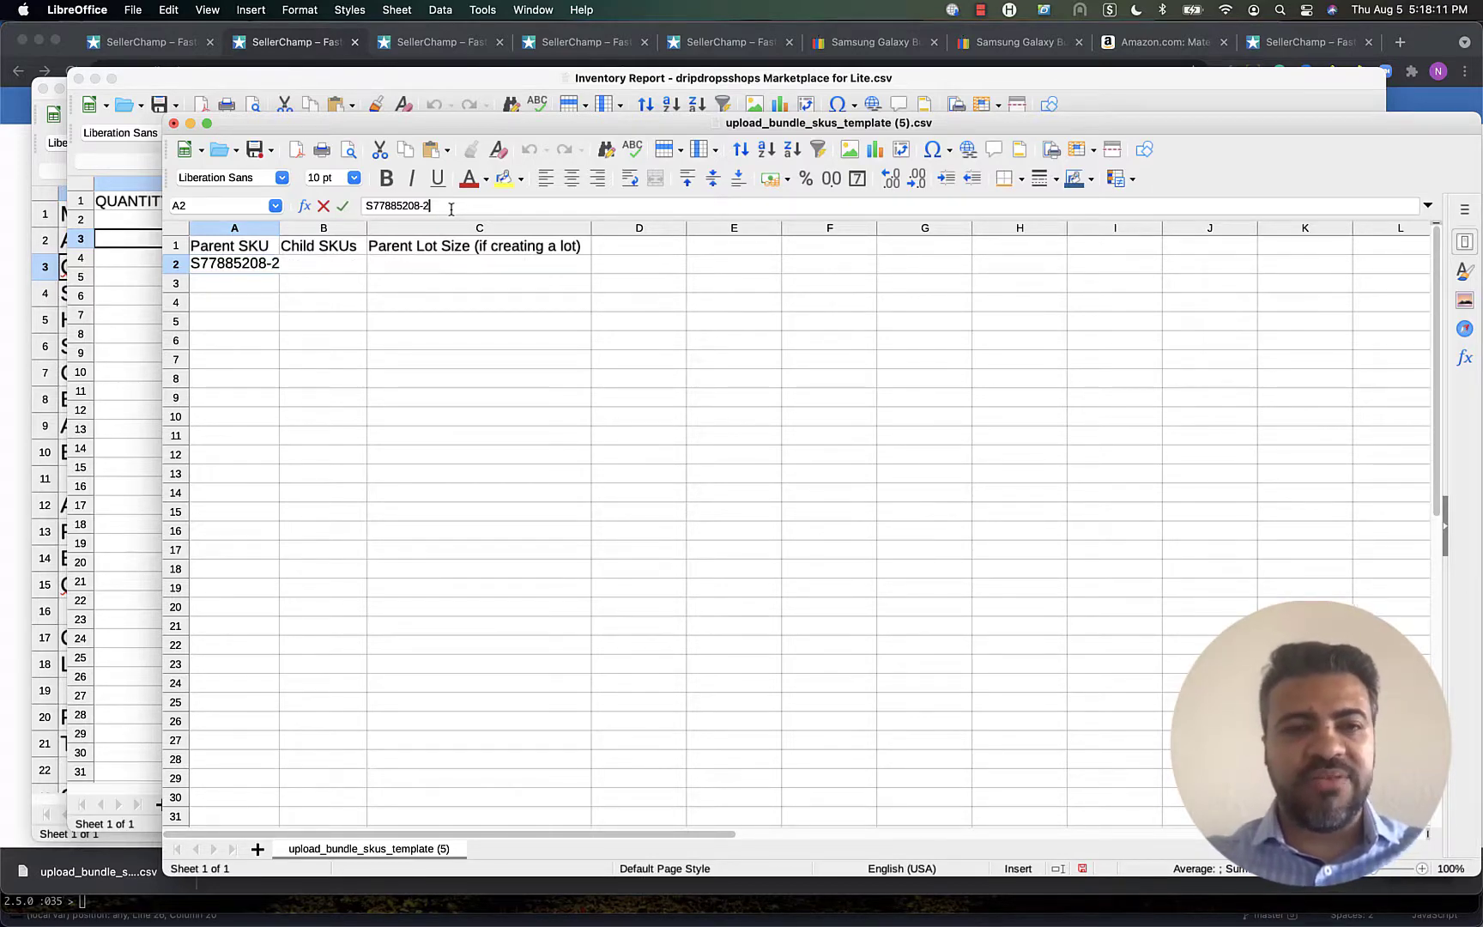
{"action": "key", "text": "Return"}
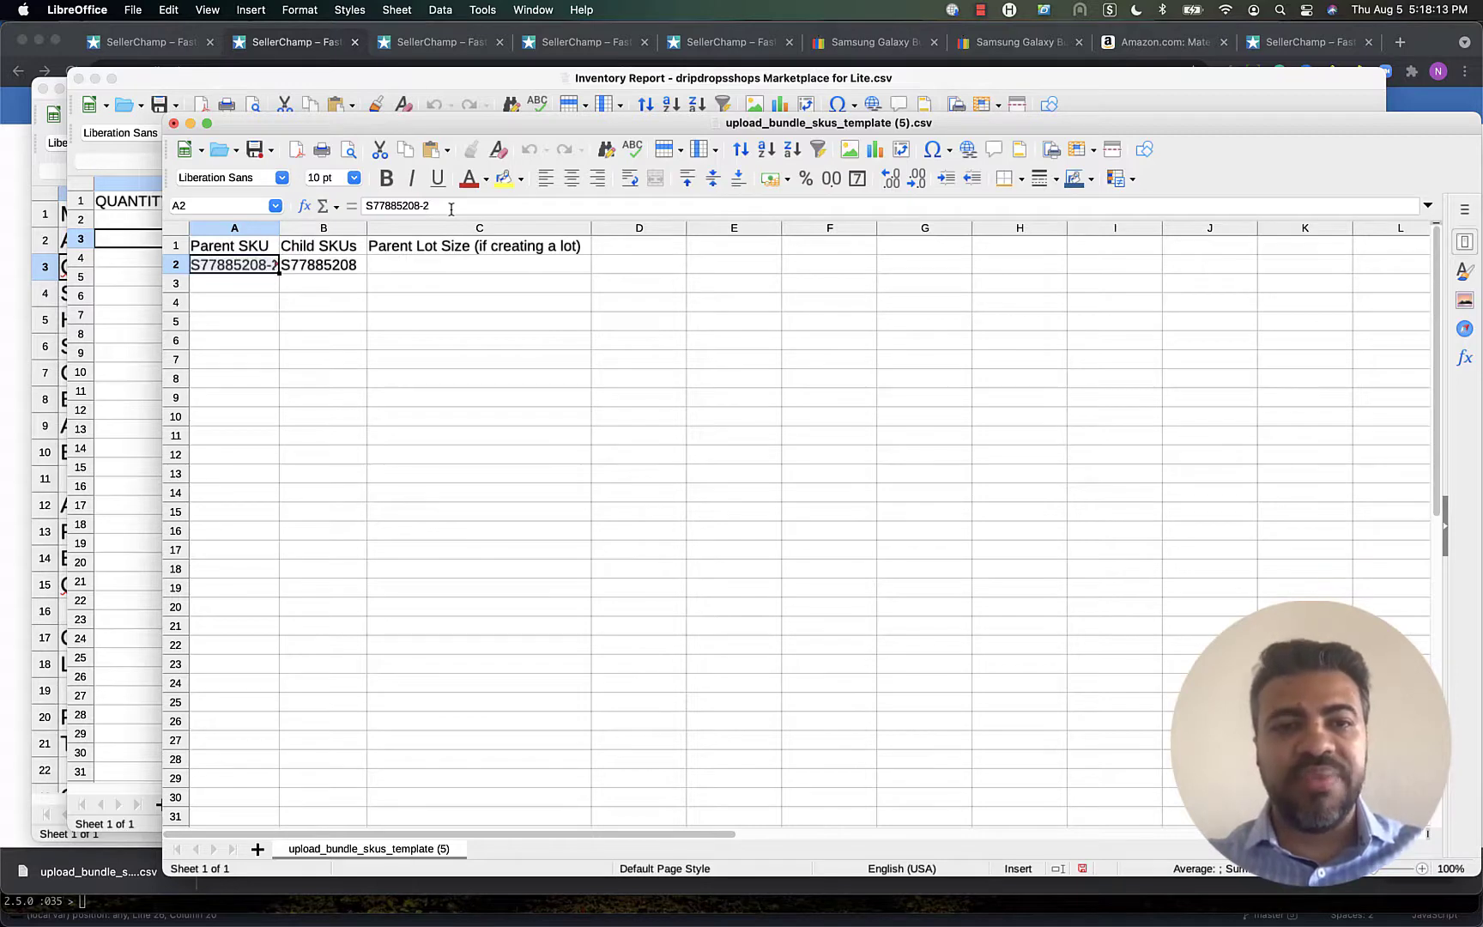
Widen column A slightly so the full parent SKU fits
{"action": "left_click_drag", "start_coordinate": [279, 227], "coordinate": [291, 227]}
{"action": "left_click", "coordinate": [278, 296]}
{"action": "left_click", "coordinate": [275, 271]}
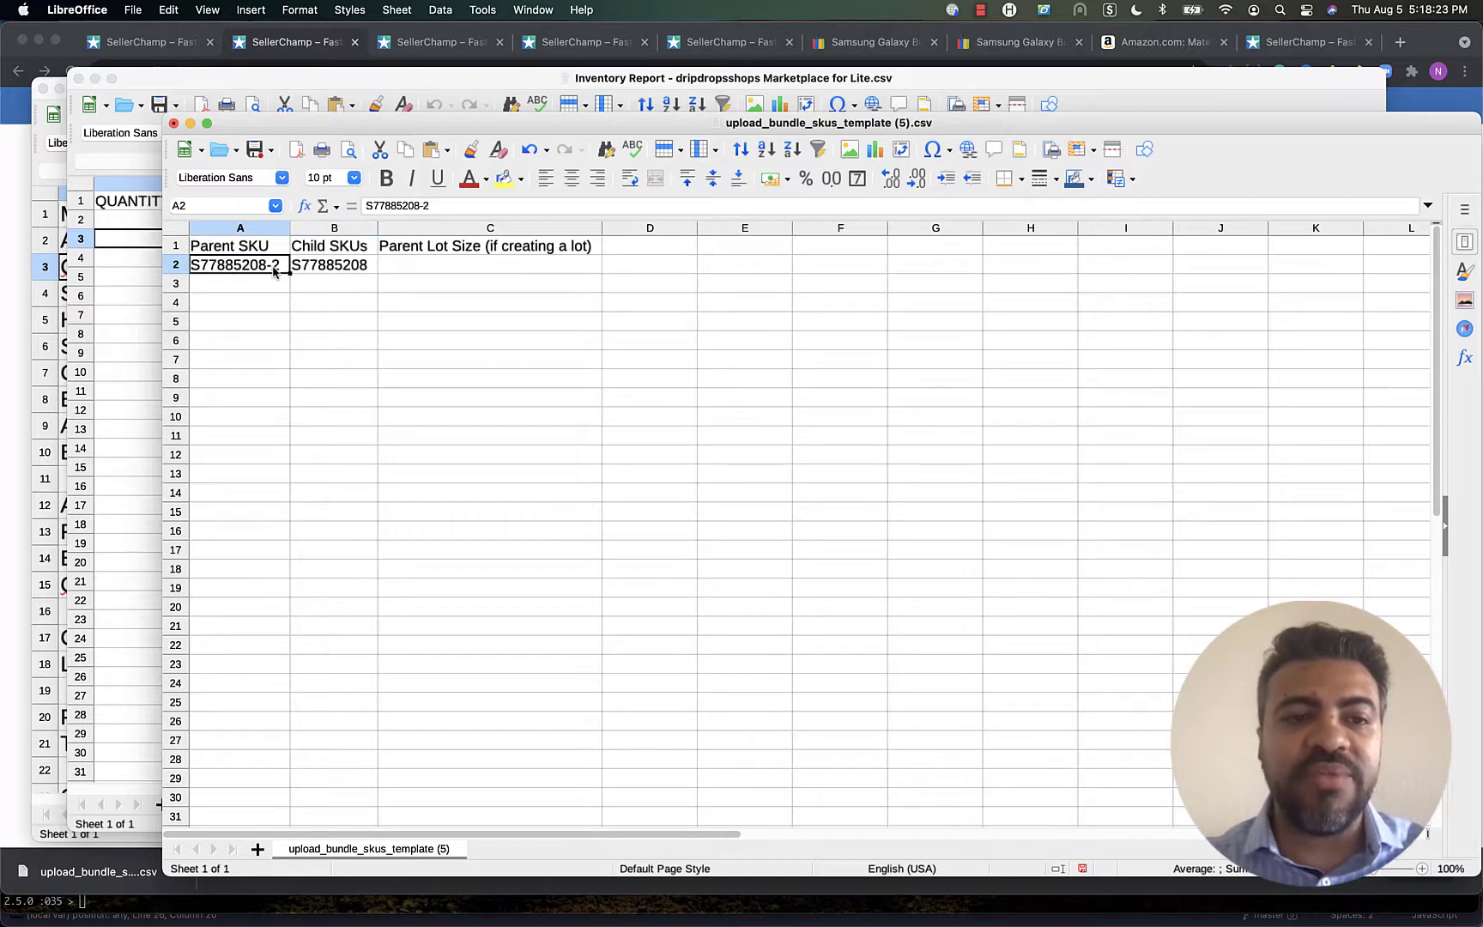
Clear cell A2 and rebuild the parent SKU from the child SKU as S77885208-2
{"action": "key", "text": "BackSpace"}
{"action": "key", "text": "Return"}
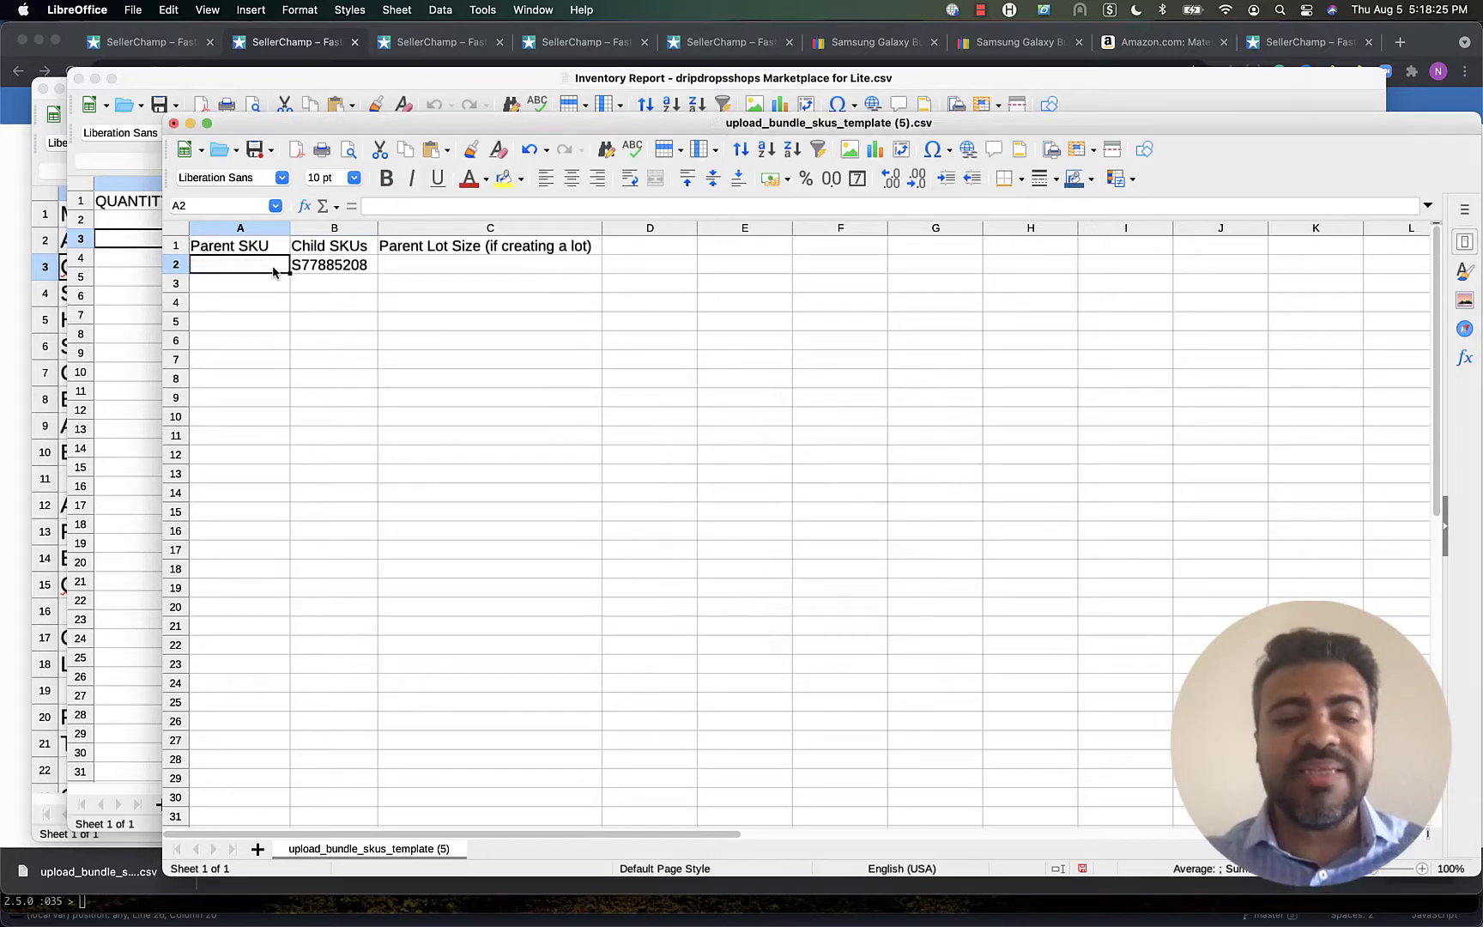
{"action": "key", "text": "Right"}
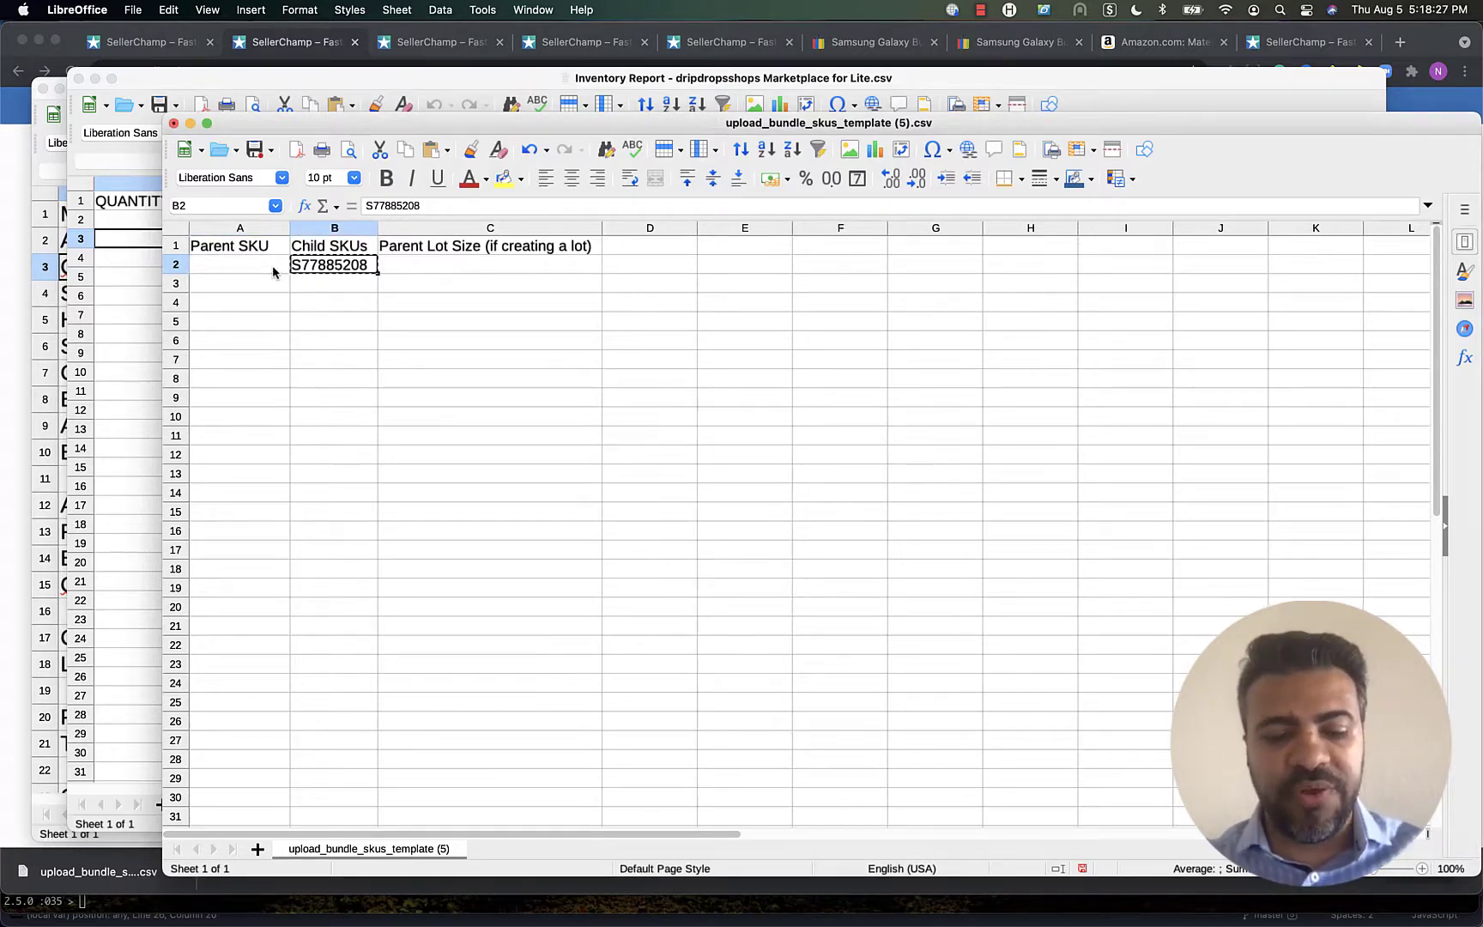
{"action": "key", "text": "super+c"}
{"action": "key", "text": "Left"}
{"action": "key", "text": "super+v"}
{"action": "left_click", "coordinate": [502, 207]}
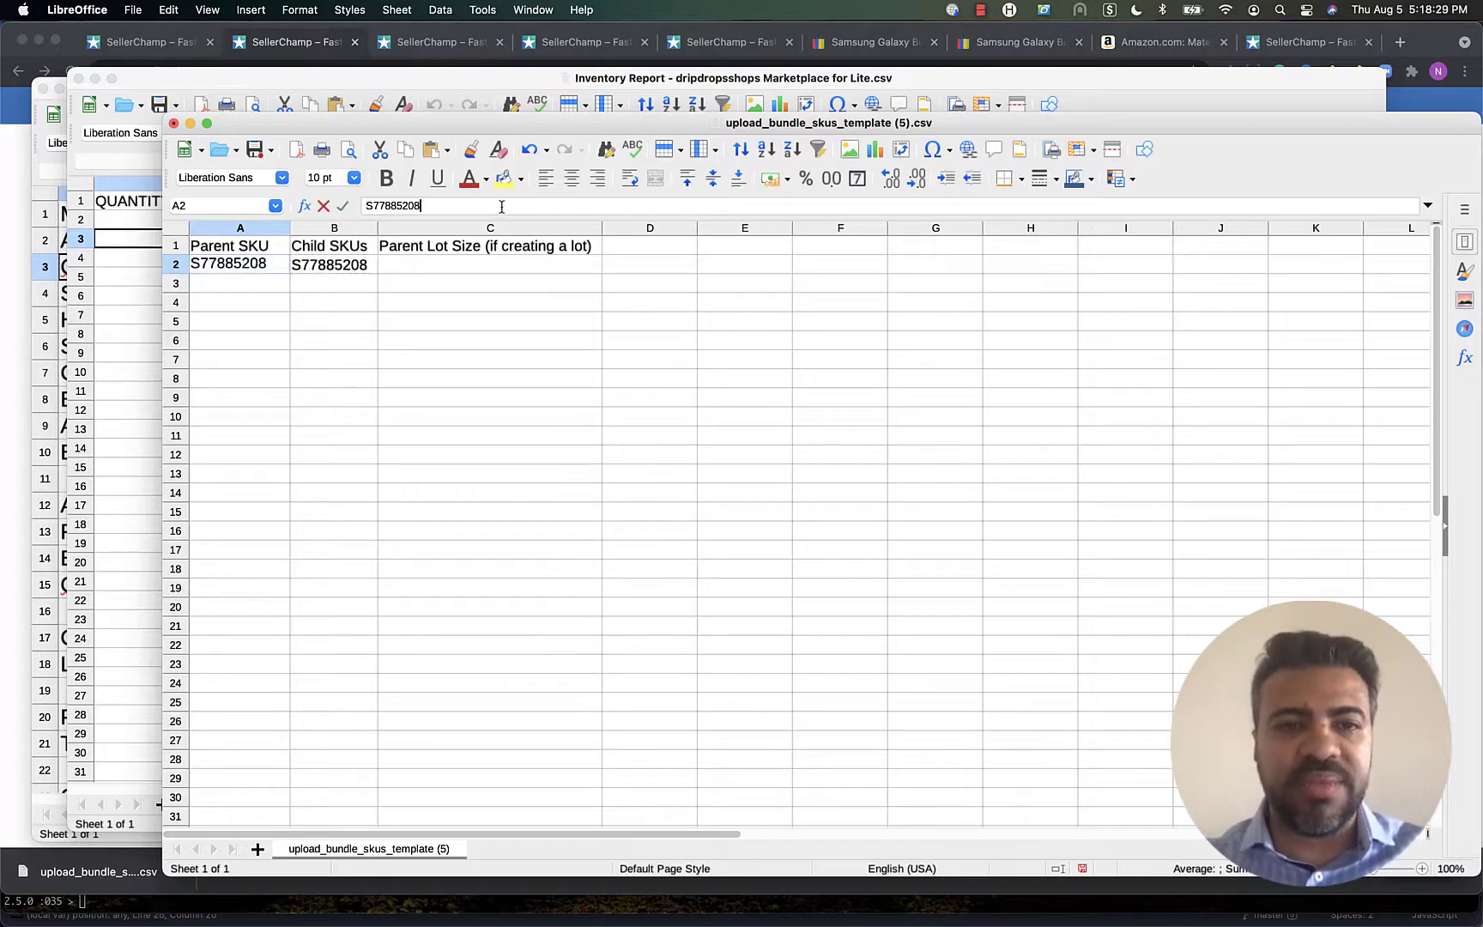
{"action": "type", "text": "-2"}
{"action": "key", "text": "Return"}
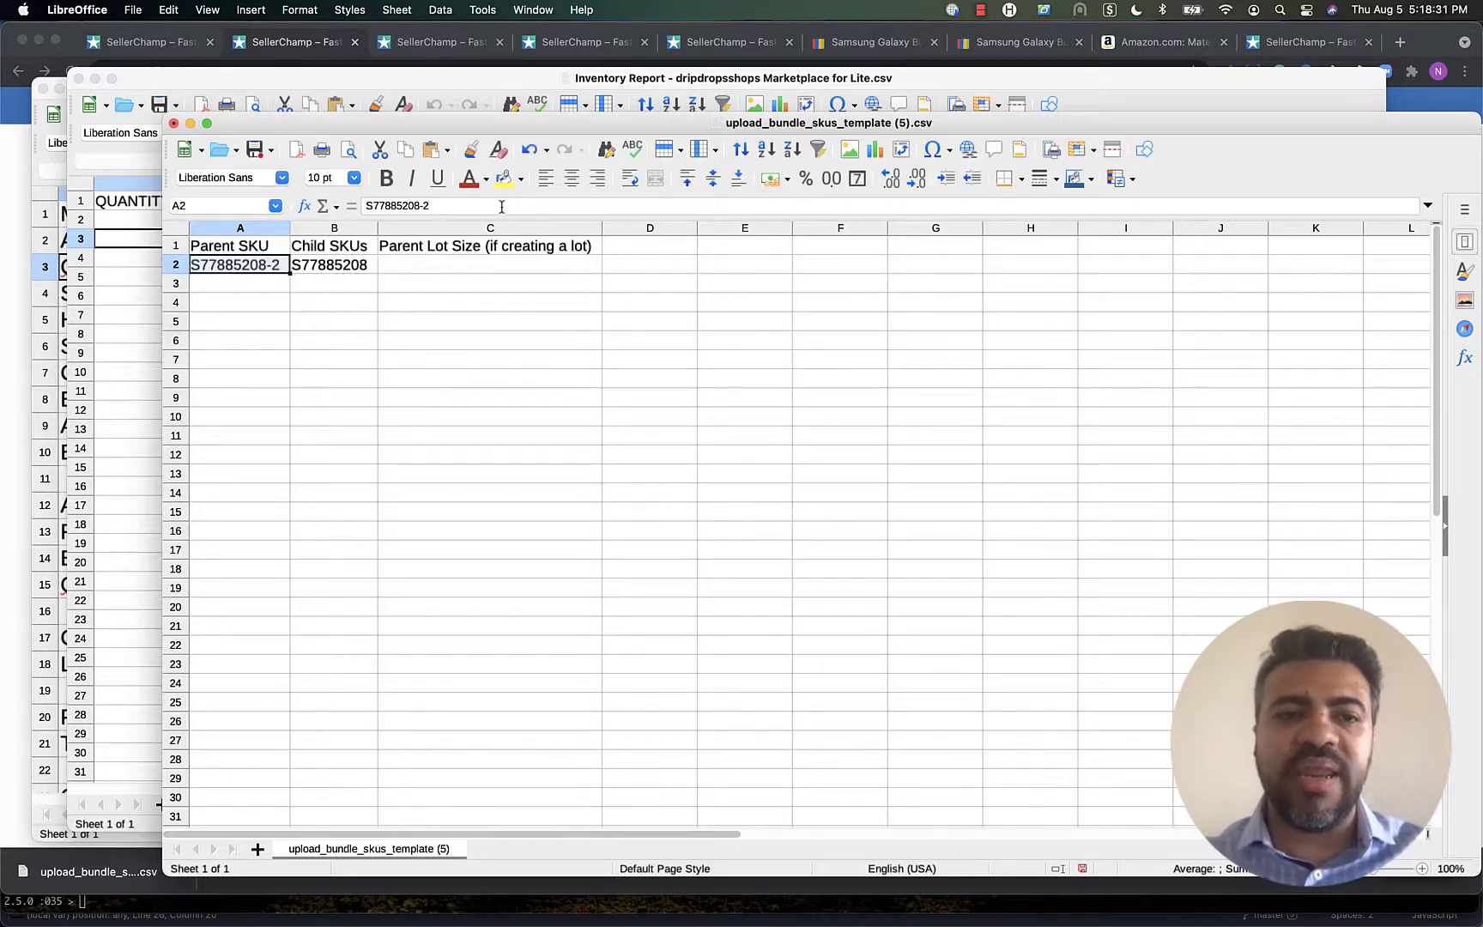
Set the Parent Lot Size in cell C2 to 2
{"action": "key", "text": "Right"}
{"action": "key", "text": "Left"}
{"action": "key", "text": "Right"}
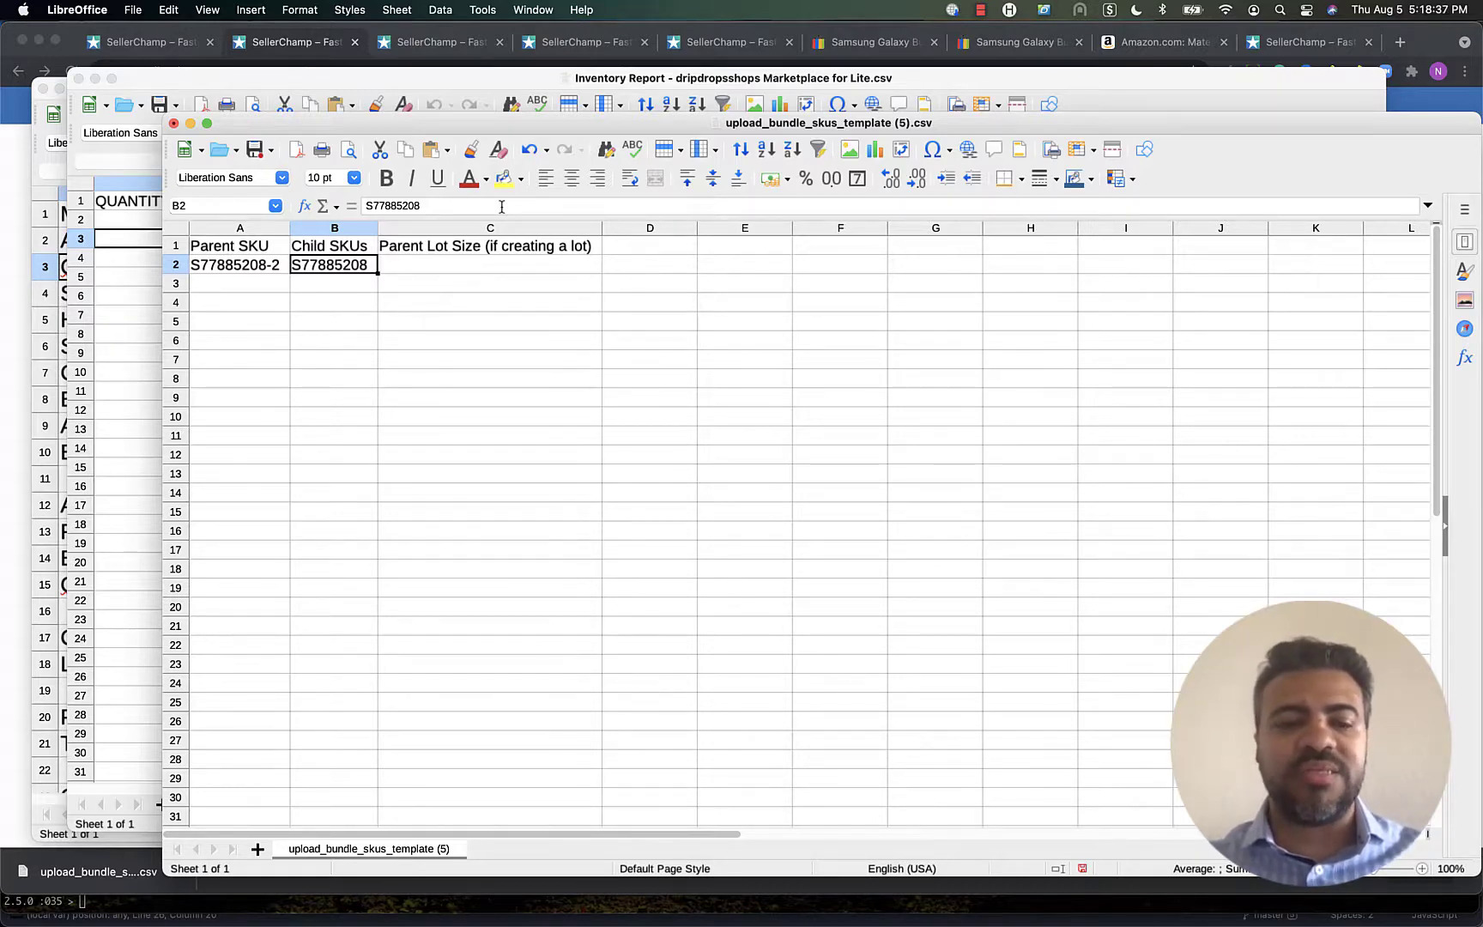
{"action": "key", "text": "Left"}
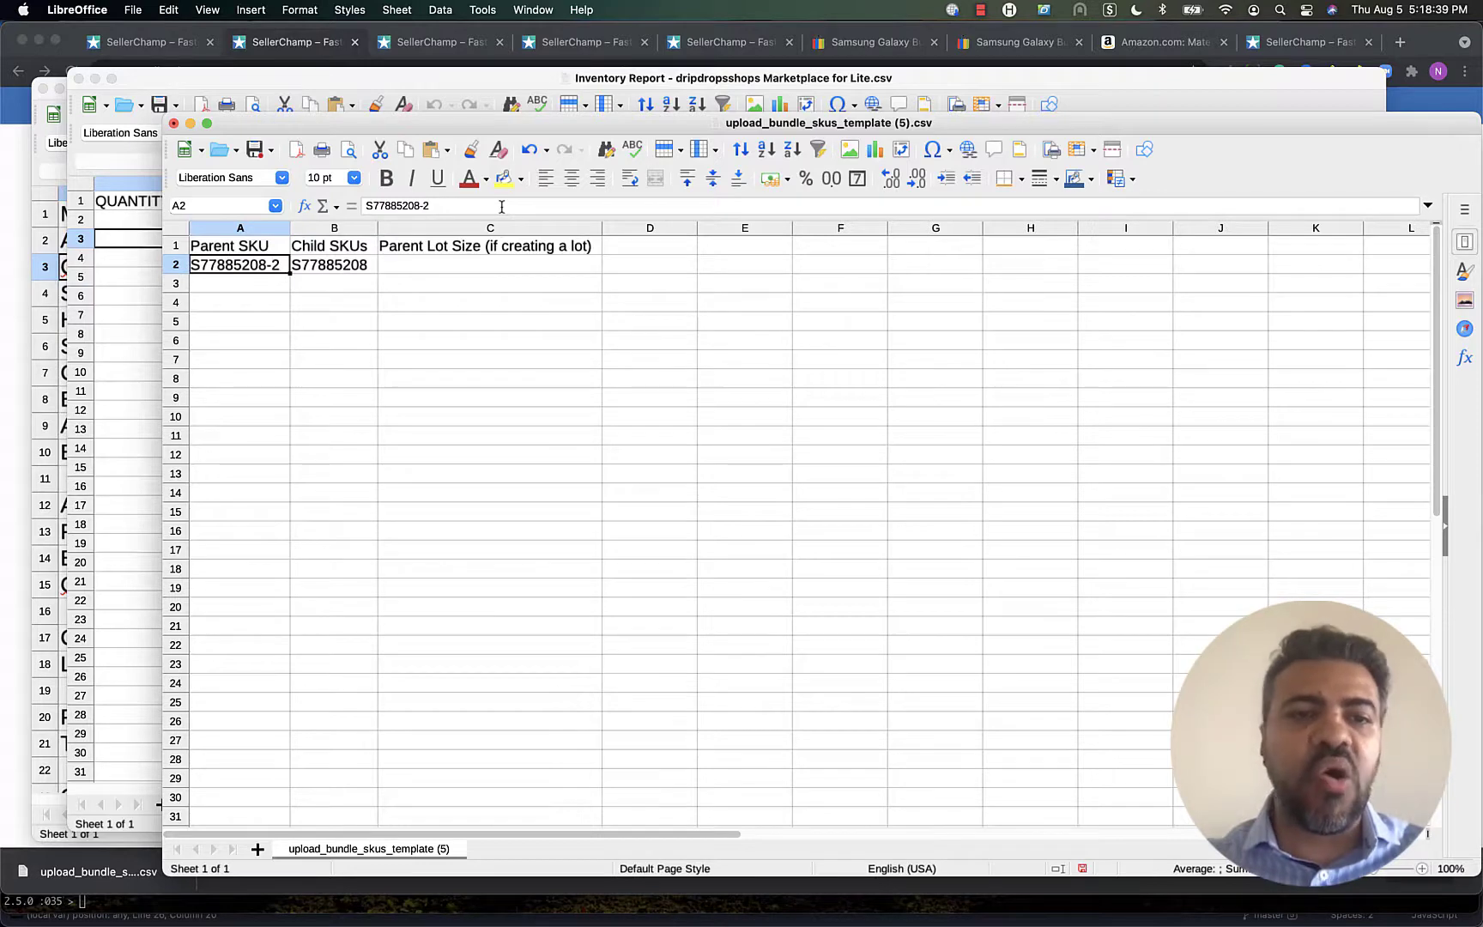
{"action": "key", "text": "Right"}
{"action": "key", "text": "Right"}
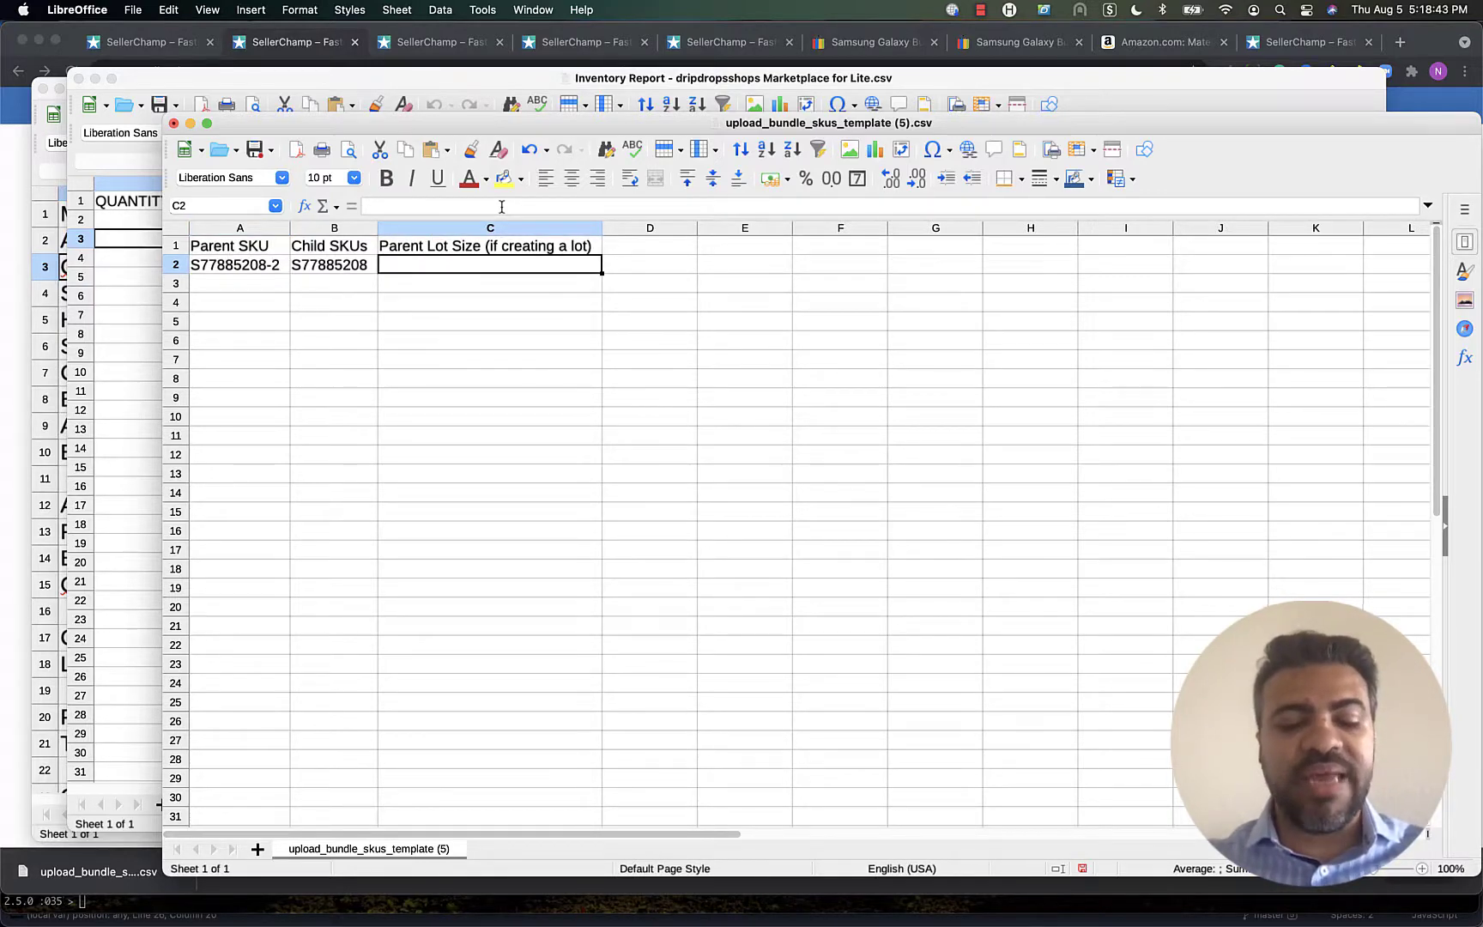
{"action": "type", "text": "2"}
{"action": "key", "text": "Return"}
{"action": "key", "text": "Up"}
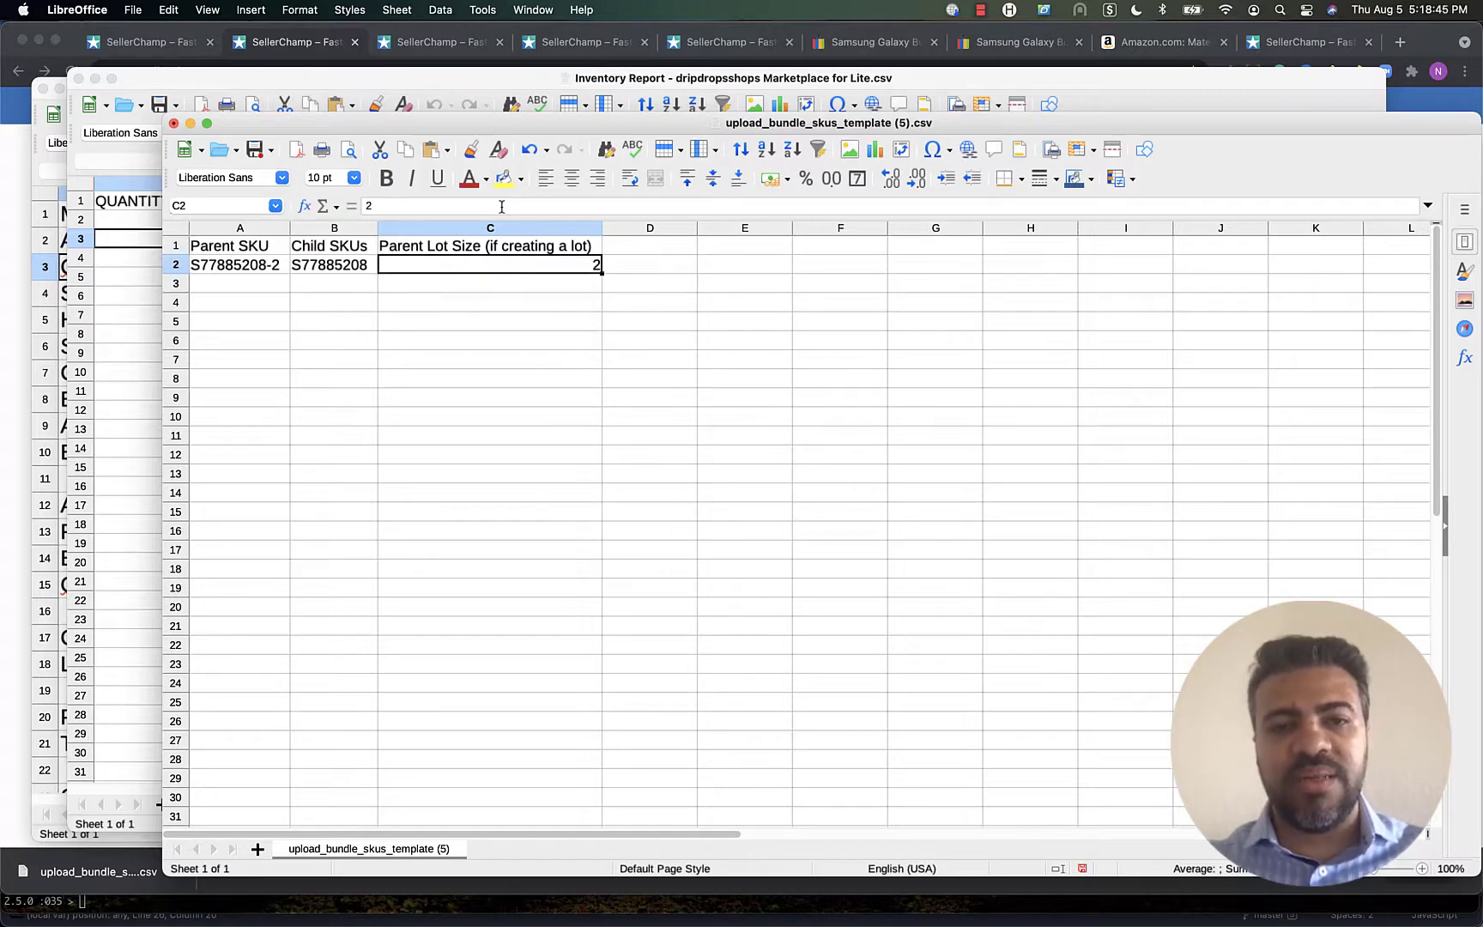
Copy the child SKU S77885208 from cell B2 into cell B3
{"action": "key", "text": "Left"}
{"action": "key", "text": "Left"}
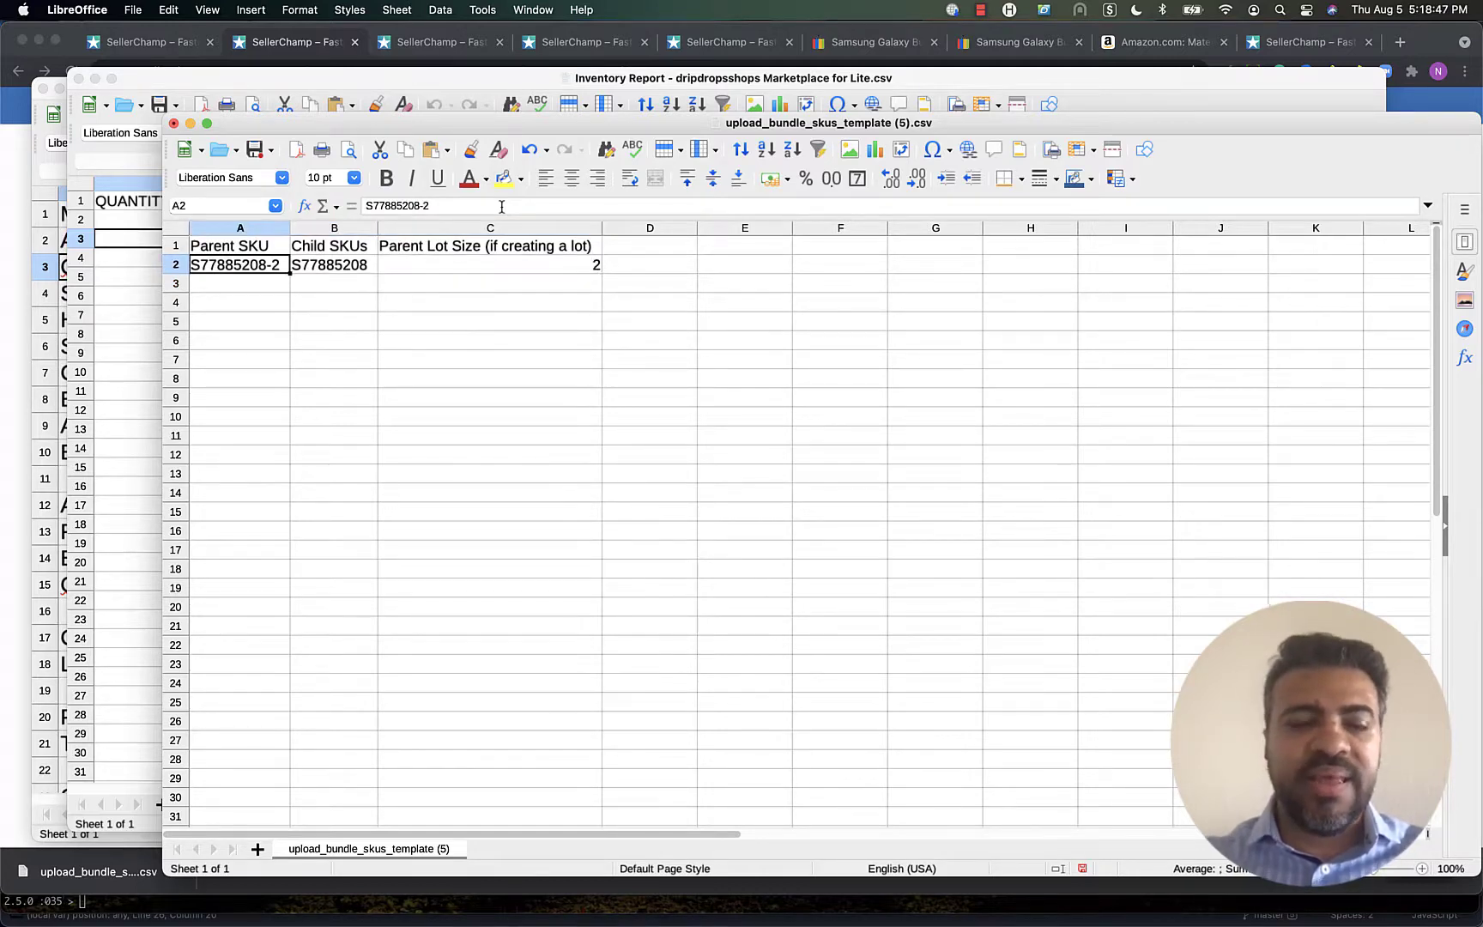
{"action": "key", "text": "Down"}
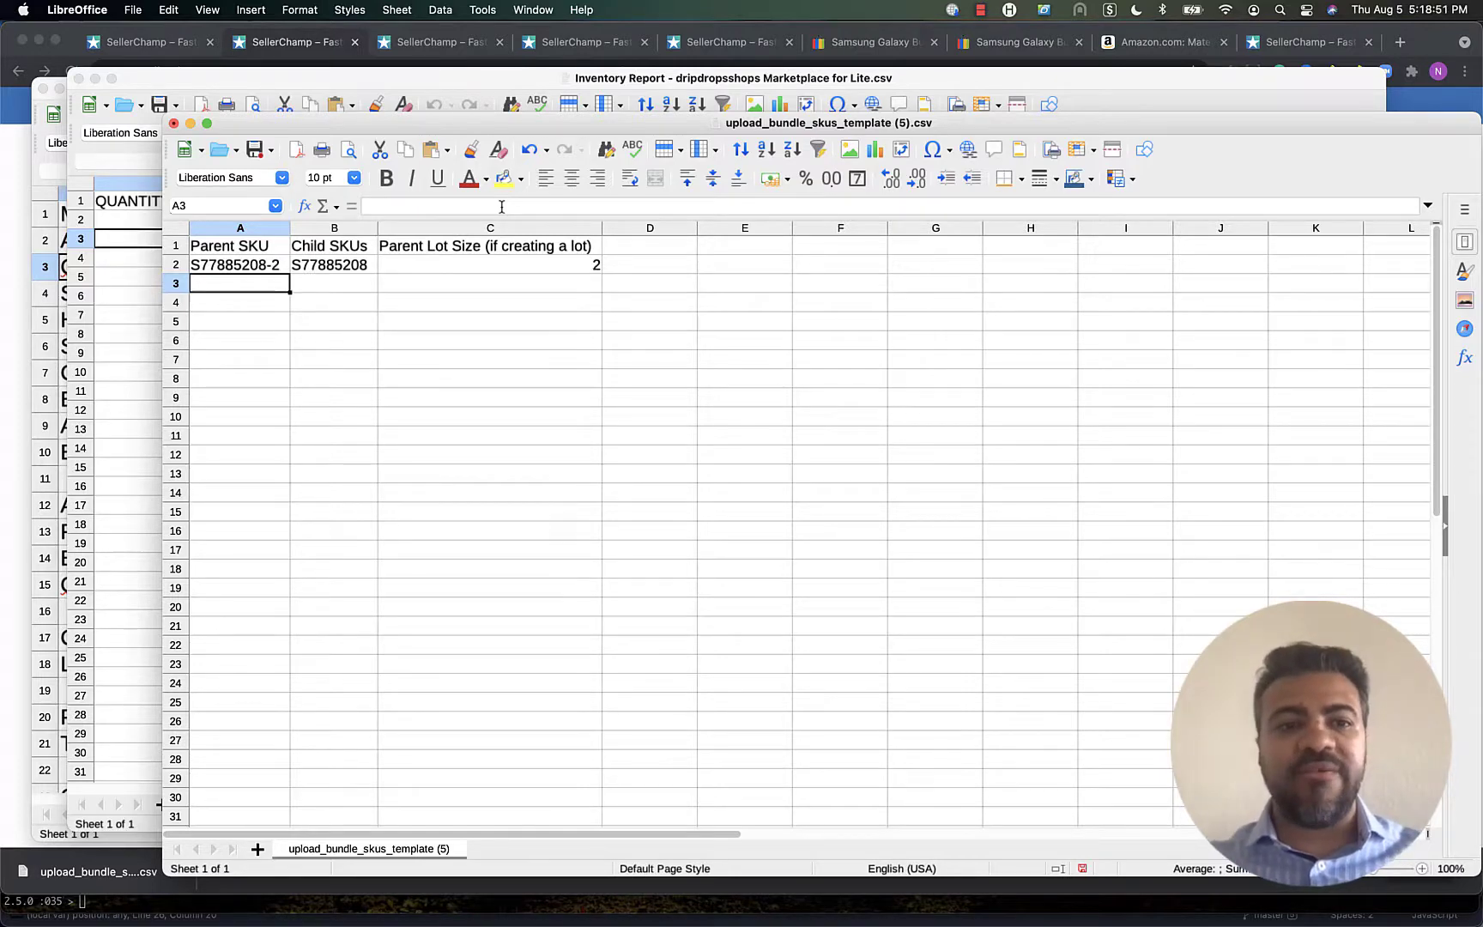
{"action": "key", "text": "Up"}
{"action": "key", "text": "Right"}
{"action": "key", "text": "ctrl+c"}
{"action": "key", "text": "Down"}
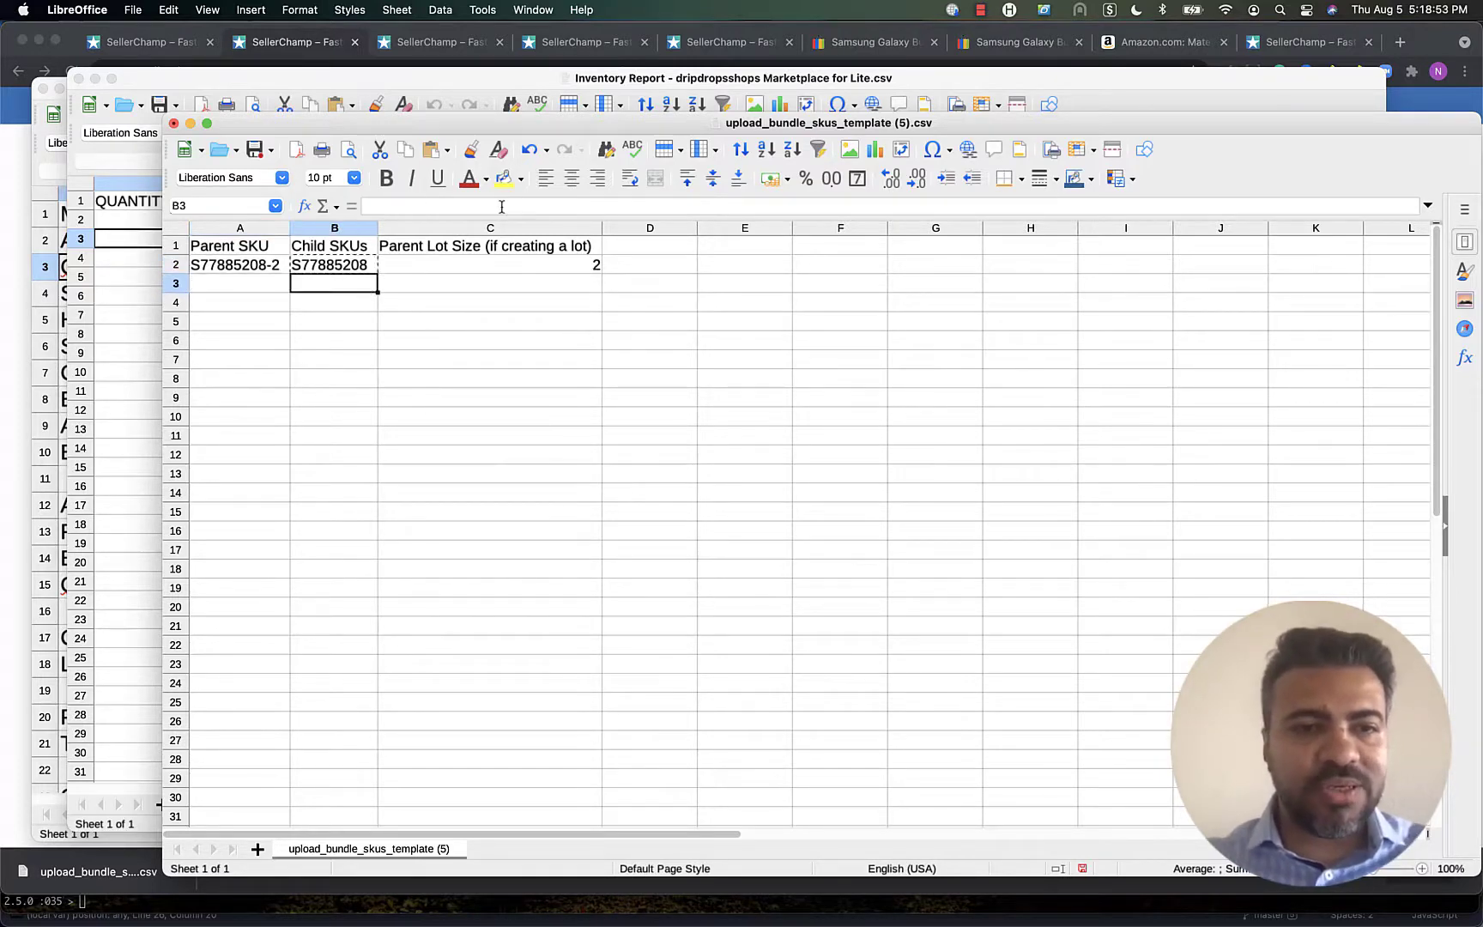
{"action": "key", "text": "ctrl+v"}
{"action": "key", "text": "Left"}
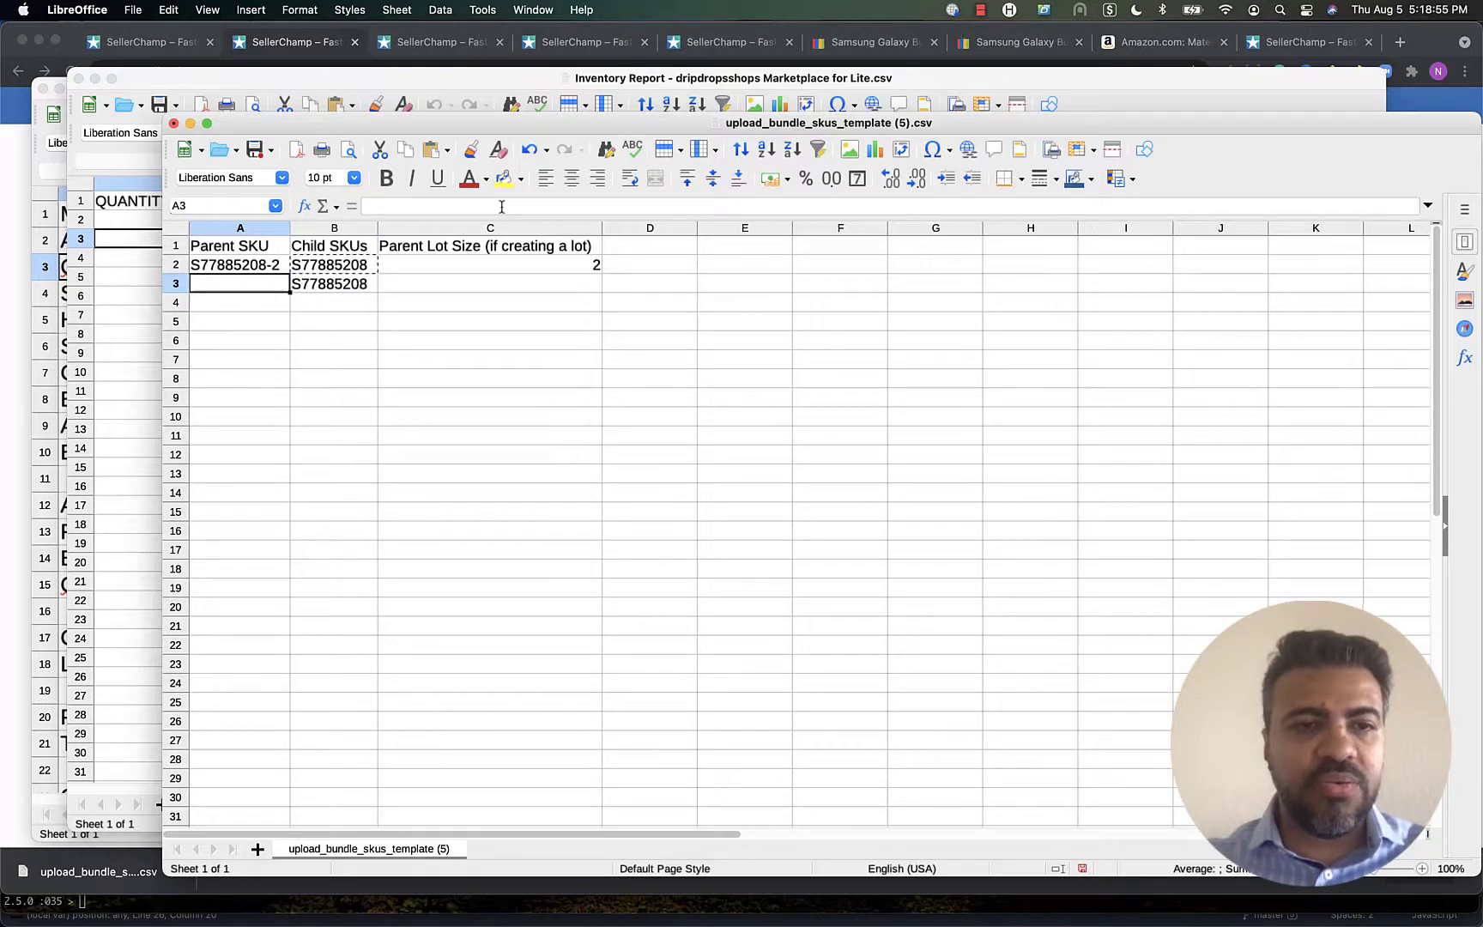
{"action": "key", "text": "Up"}
{"action": "key", "text": "F2"}
{"action": "key", "text": "BackSpace"}
{"action": "key", "text": "BackSpace"}
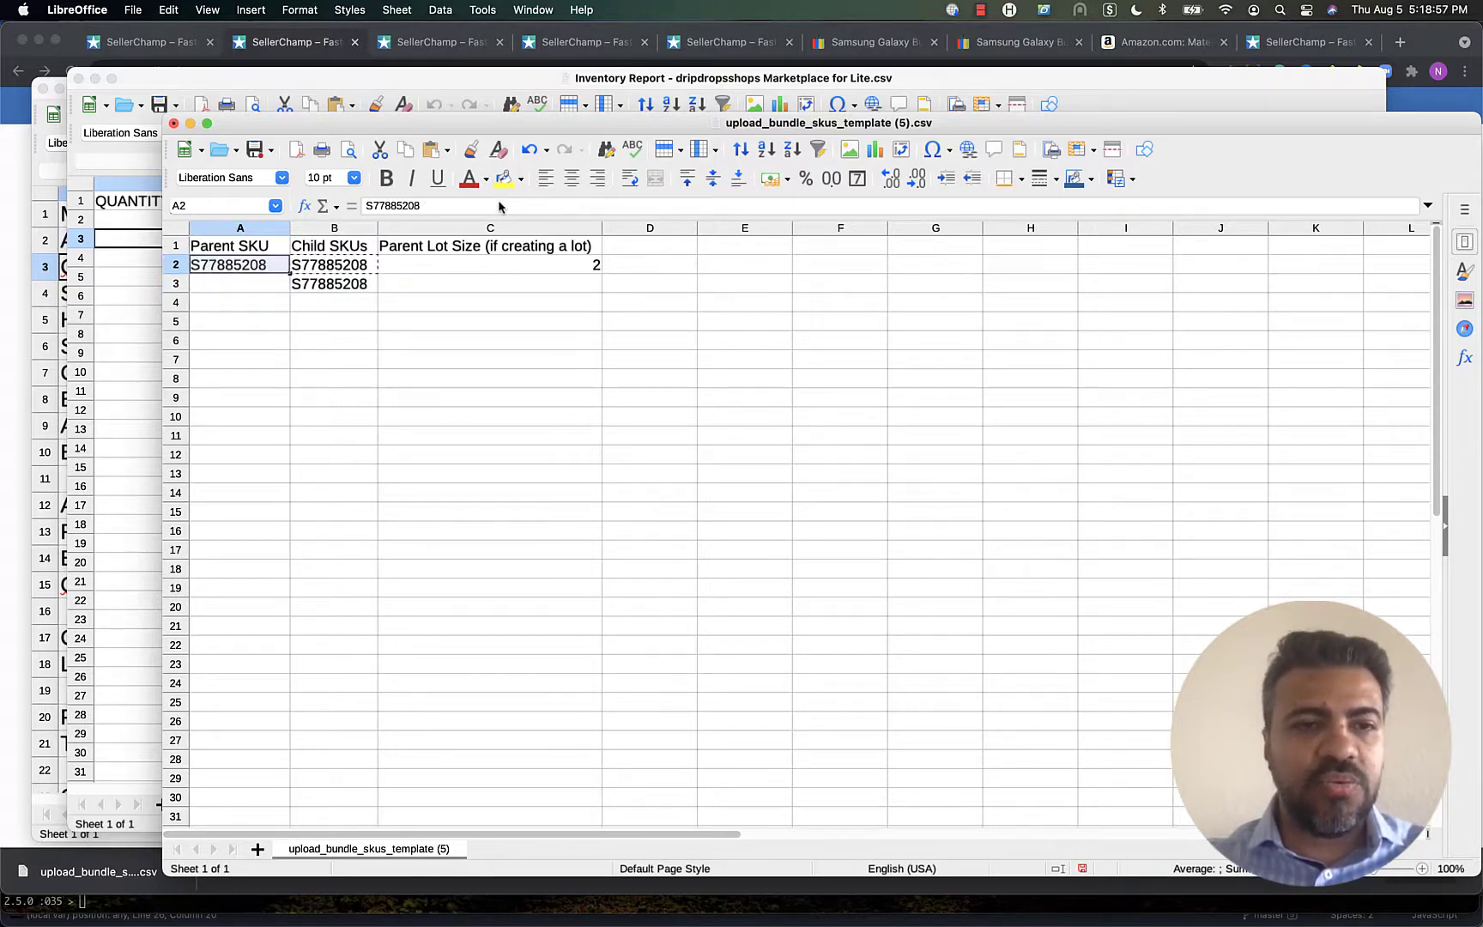
{"action": "key", "text": "Return"}
{"action": "key", "text": "Up"}
{"action": "key", "text": "ctrl+z"}
Copy the parent SKU from A2 into A3 and change its suffix so it reads S77885208-5
{"action": "key", "text": "ctrl+c"}
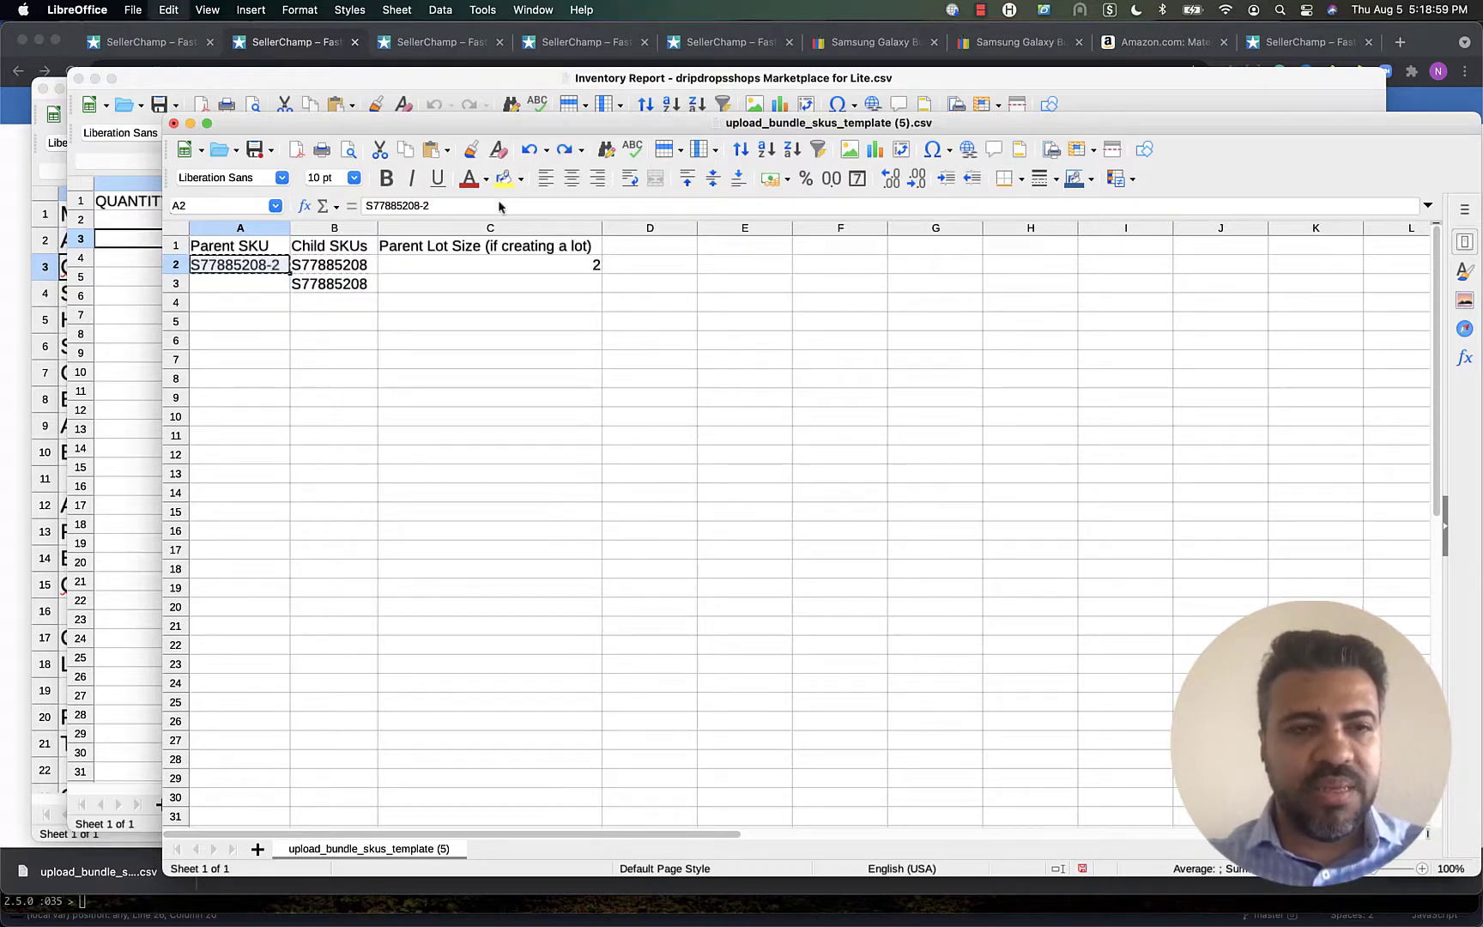
{"action": "key", "text": "Down"}
{"action": "key", "text": "ctrl+v"}
{"action": "left_click", "coordinate": [447, 206]}
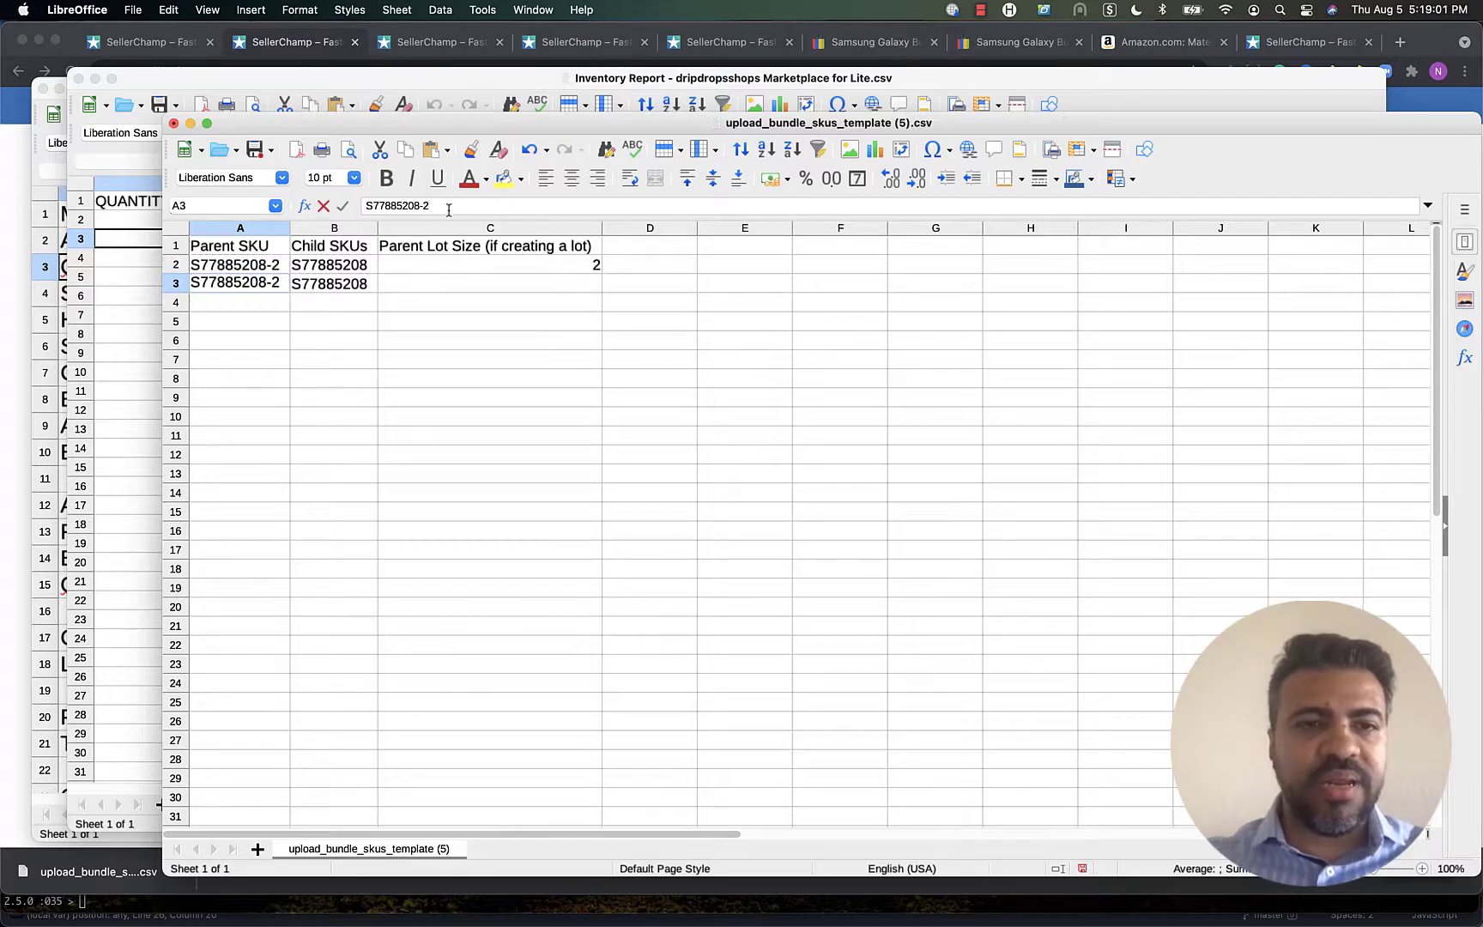
{"action": "key", "text": "BackSpace"}
Set the Parent Lot Size in cell C3 to 5
{"action": "key", "text": "Tab"}
{"action": "key", "text": "Tab"}
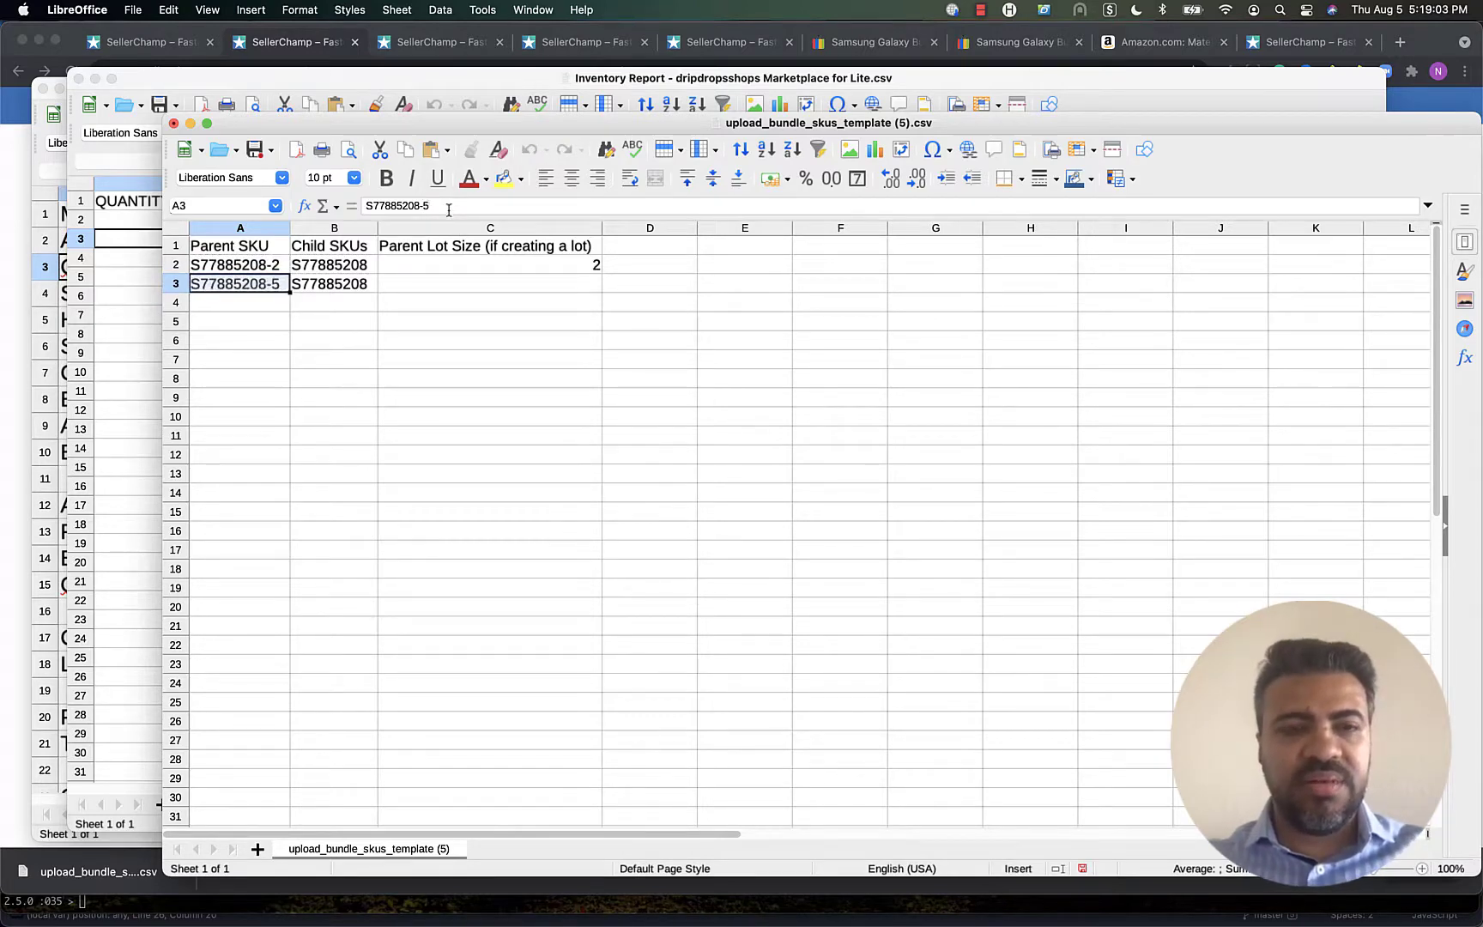
{"action": "type", "text": "5"}
{"action": "key", "text": "Return"}
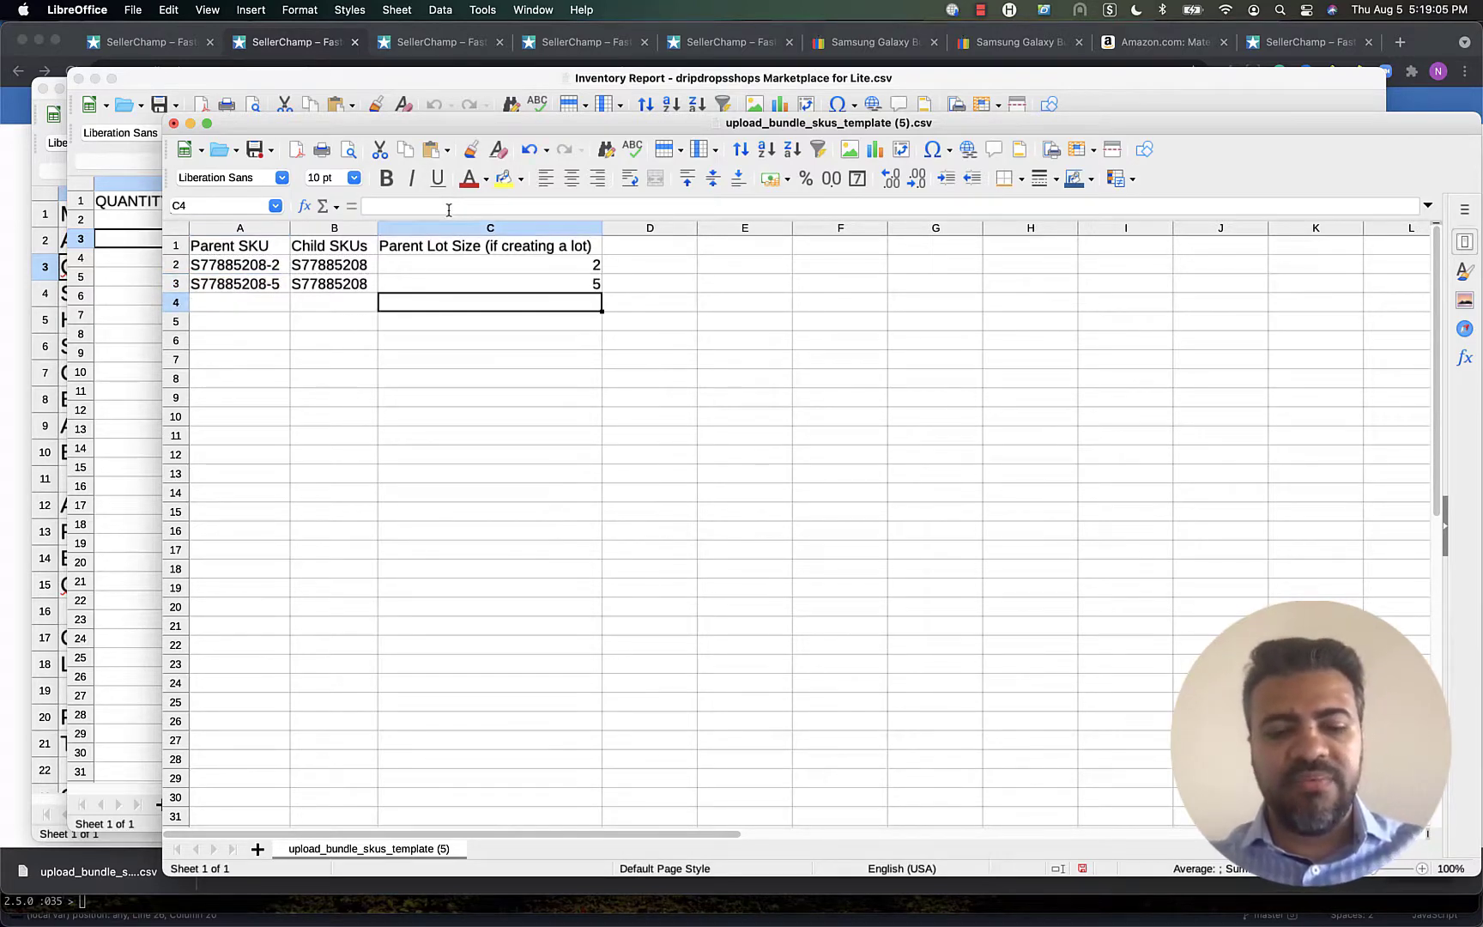
Review the parent and child SKU entries in rows 2 and 3 cell by cell
{"action": "key", "text": "Up"}
{"action": "key", "text": "Up"}
{"action": "key", "text": "Left"}
{"action": "key", "text": "Down"}
{"action": "key", "text": "Up"}
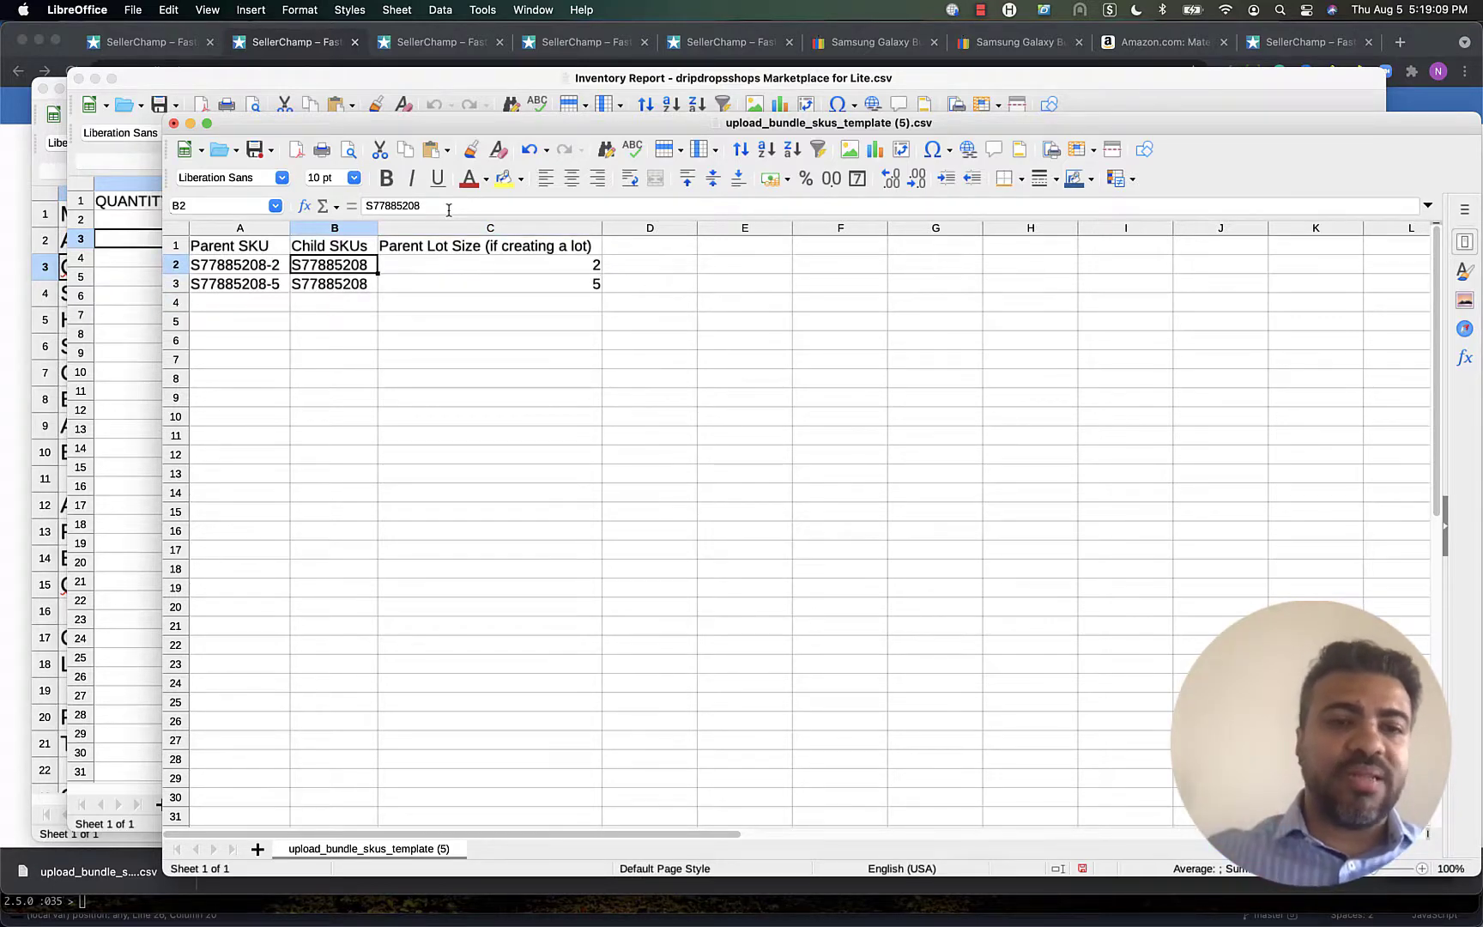
{"action": "key", "text": "Down"}
{"action": "key", "text": "Up"}
{"action": "key", "text": "Left"}
{"action": "key", "text": "Down"}
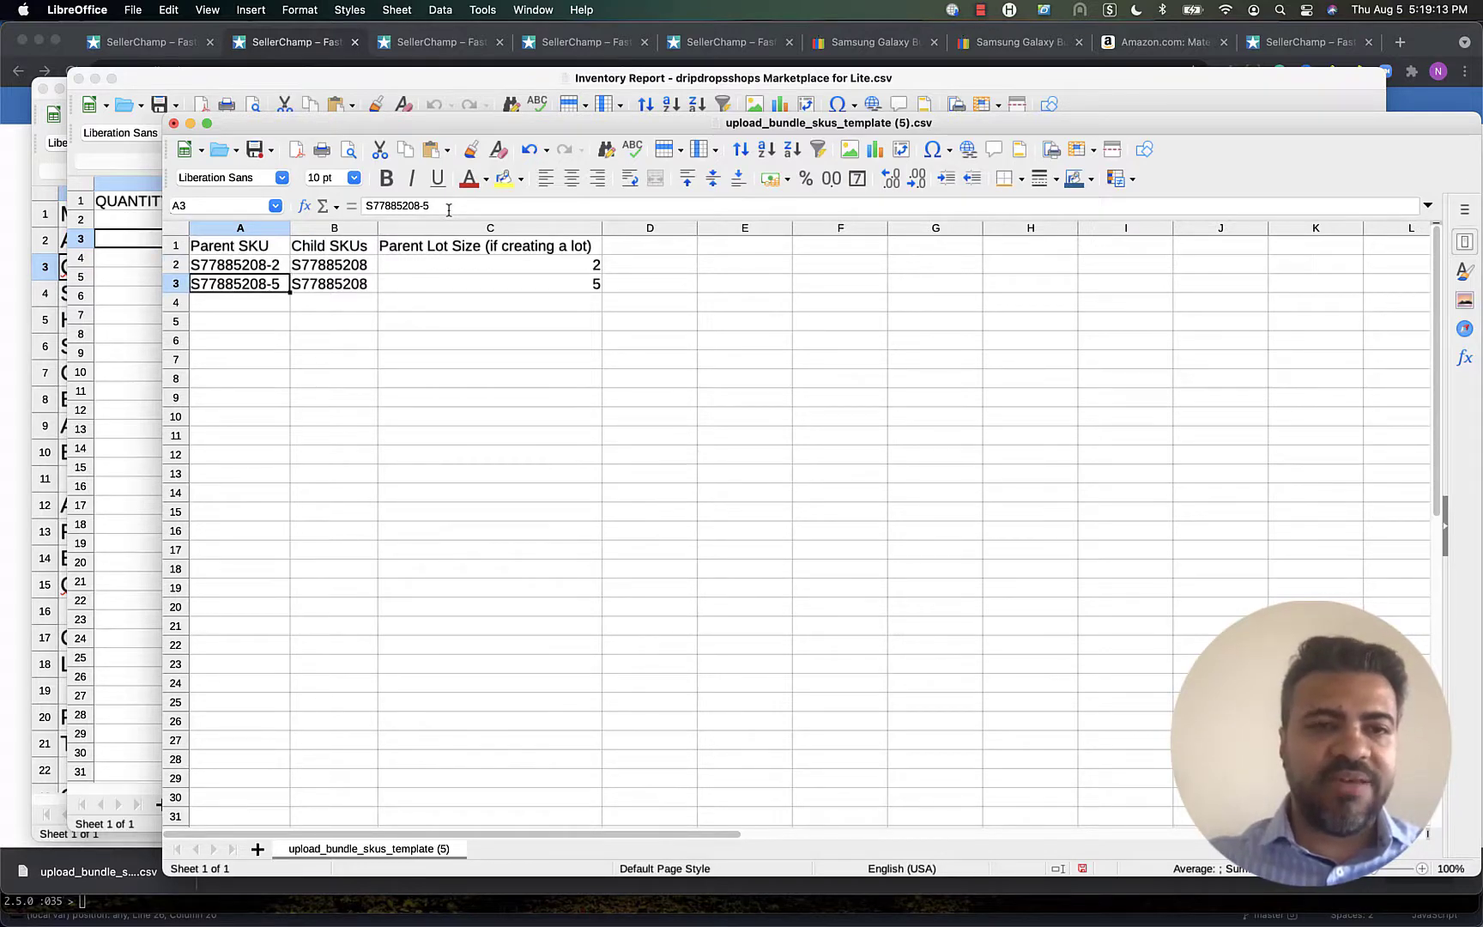
{"action": "key", "text": "Down"}
{"action": "key", "text": "Right"}
{"action": "key", "text": "Up"}
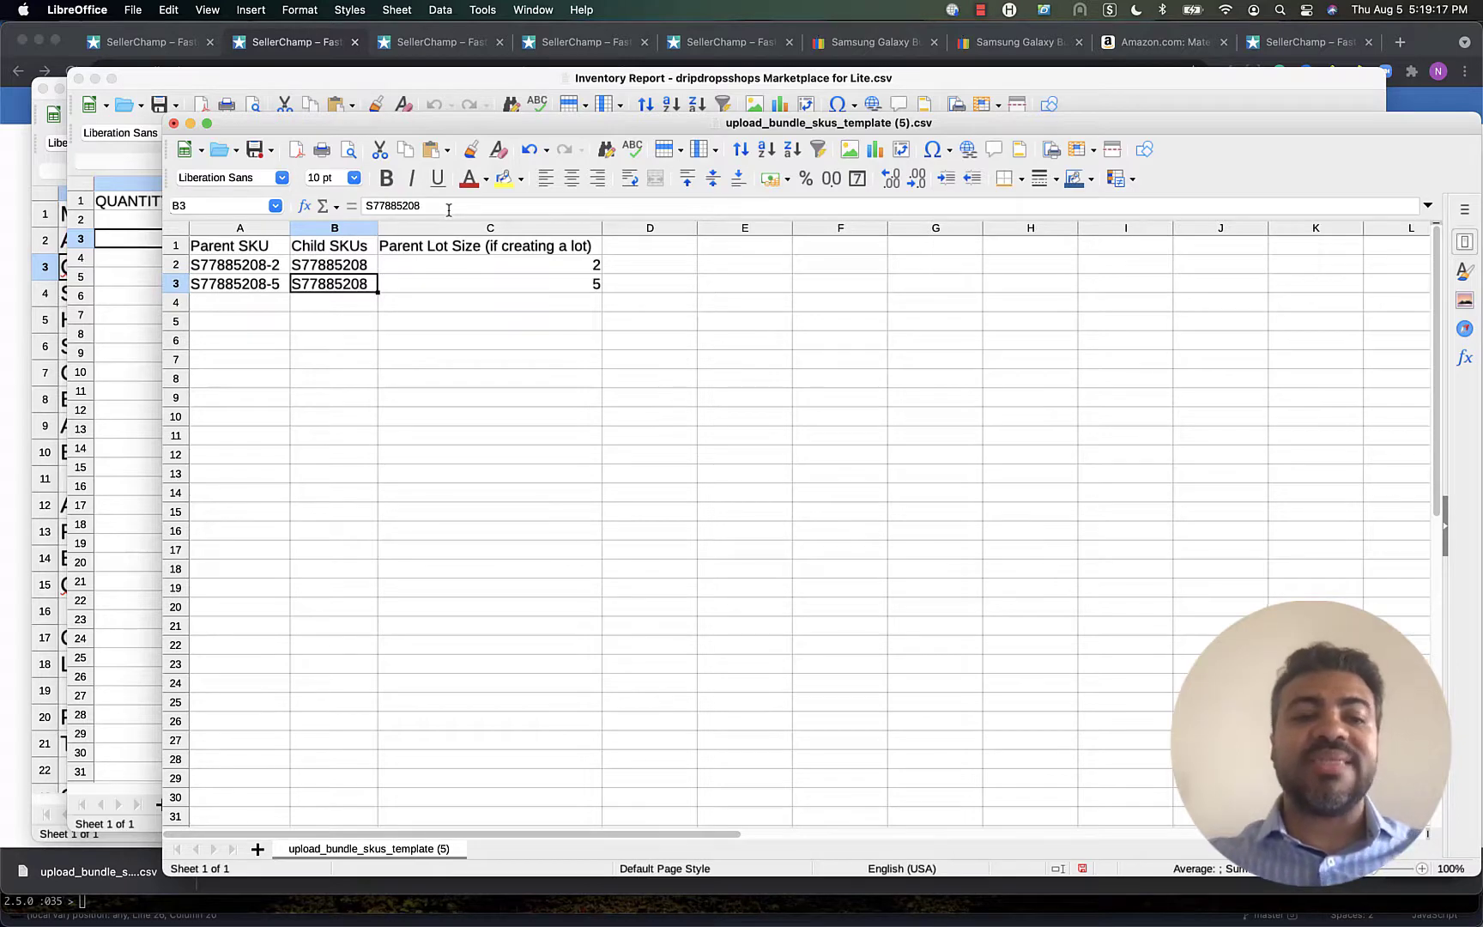
Switch to SellerChamp in Chrome and rerun the inactive product search with an empty keyword
{"action": "key", "text": "super+Tab"}
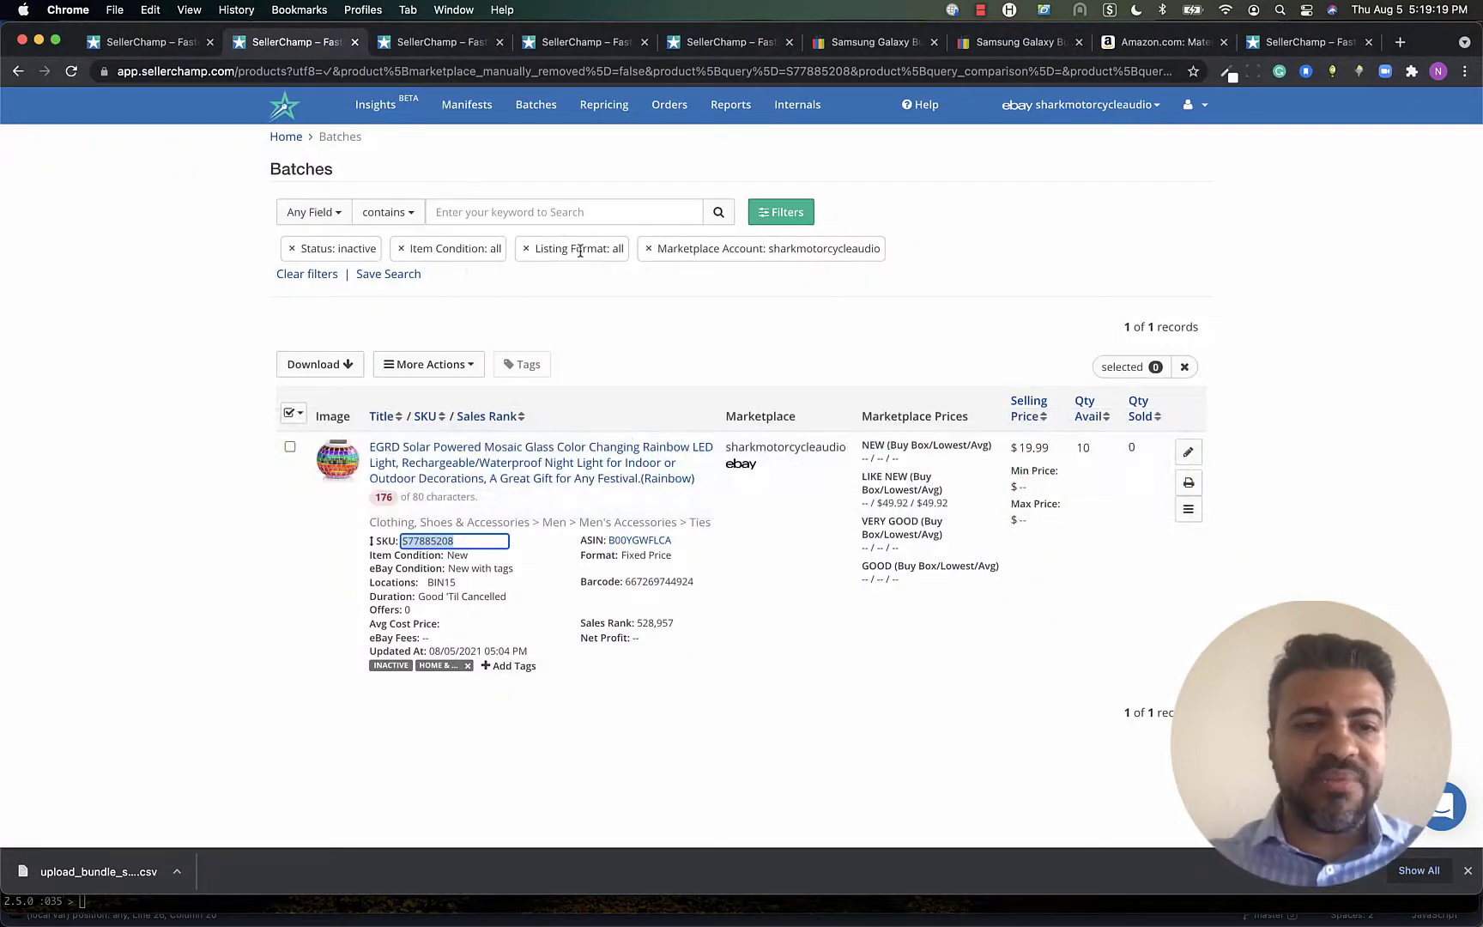
{"action": "left_click", "coordinate": [777, 212]}
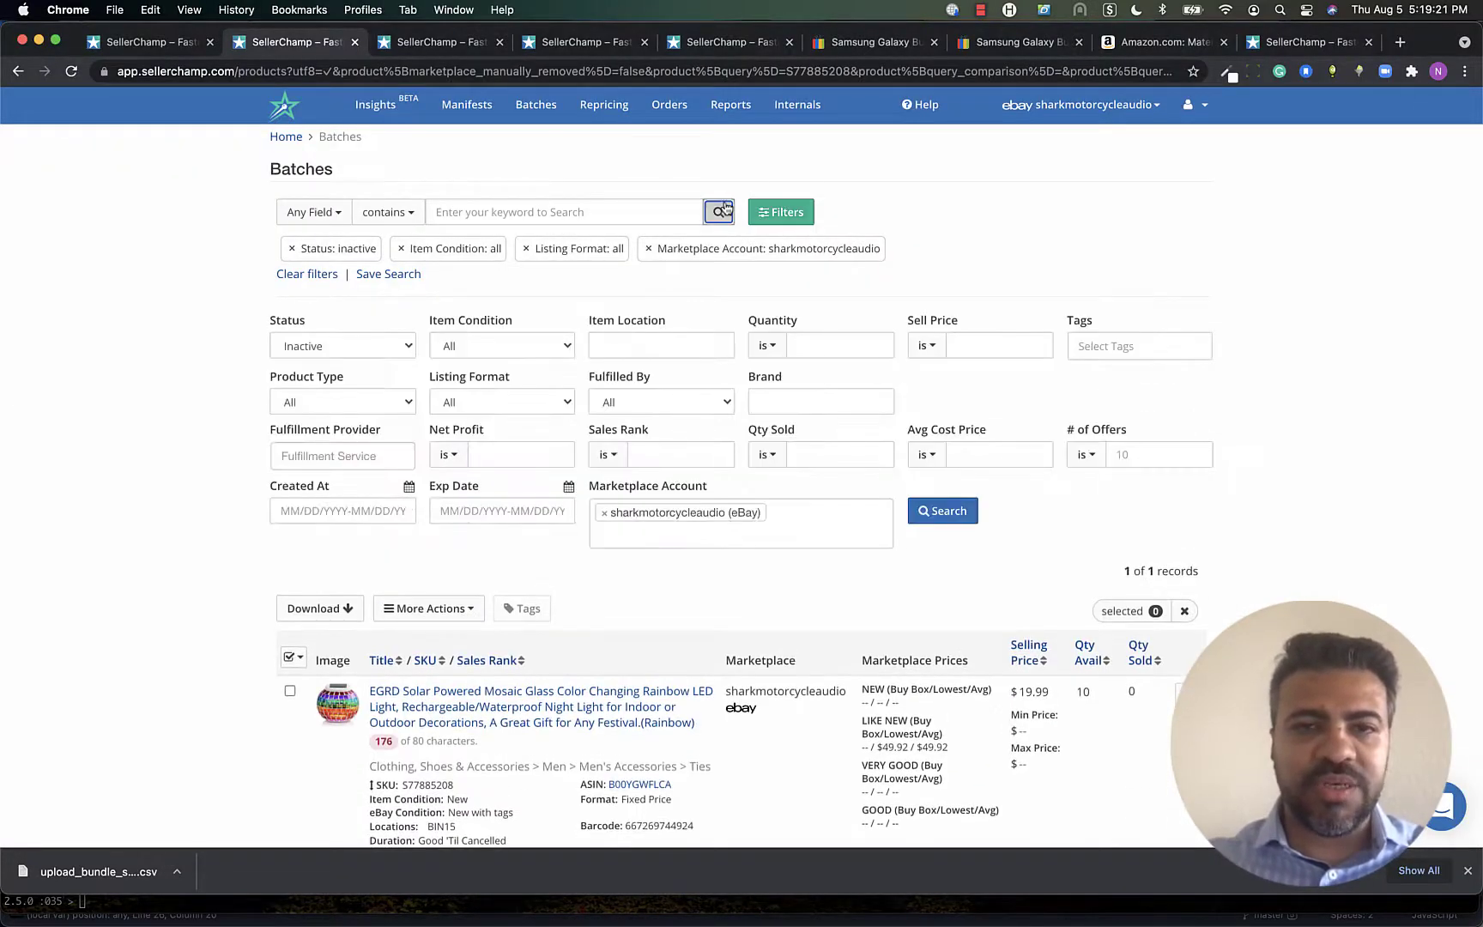
{"action": "left_click", "coordinate": [721, 211]}
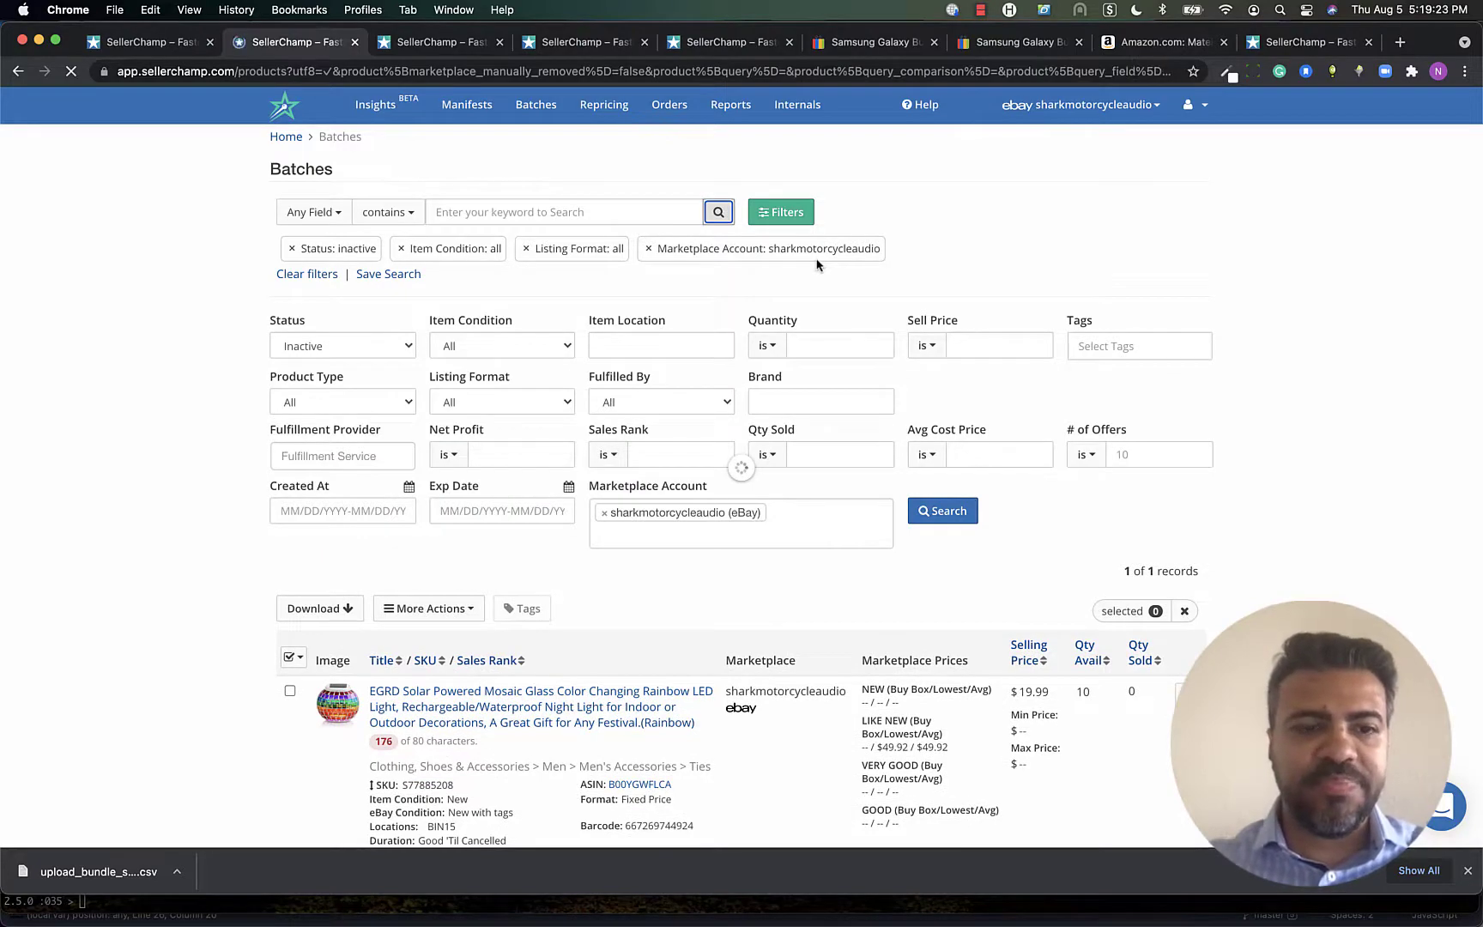
Find the BOBOROOM stainless steel water bottle in the product list and copy its SKU
{"action": "scroll", "coordinate": [728, 390], "scroll_direction": "down", "scroll_amount": 10}
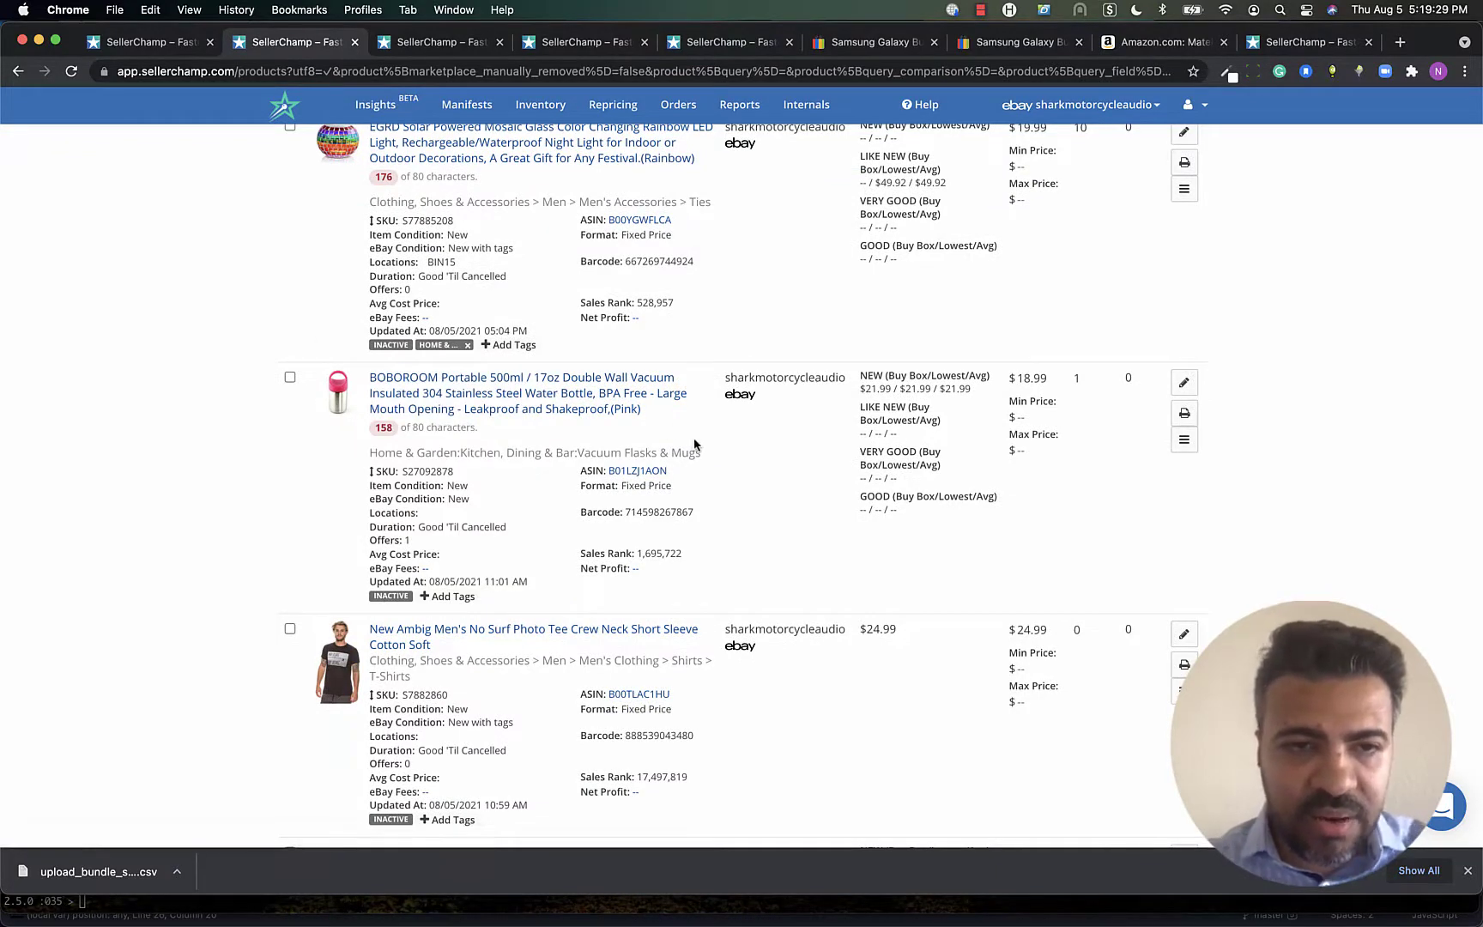
{"action": "scroll", "coordinate": [696, 445], "scroll_direction": "down", "scroll_amount": 1}
{"action": "mouse_move", "coordinate": [551, 395]}
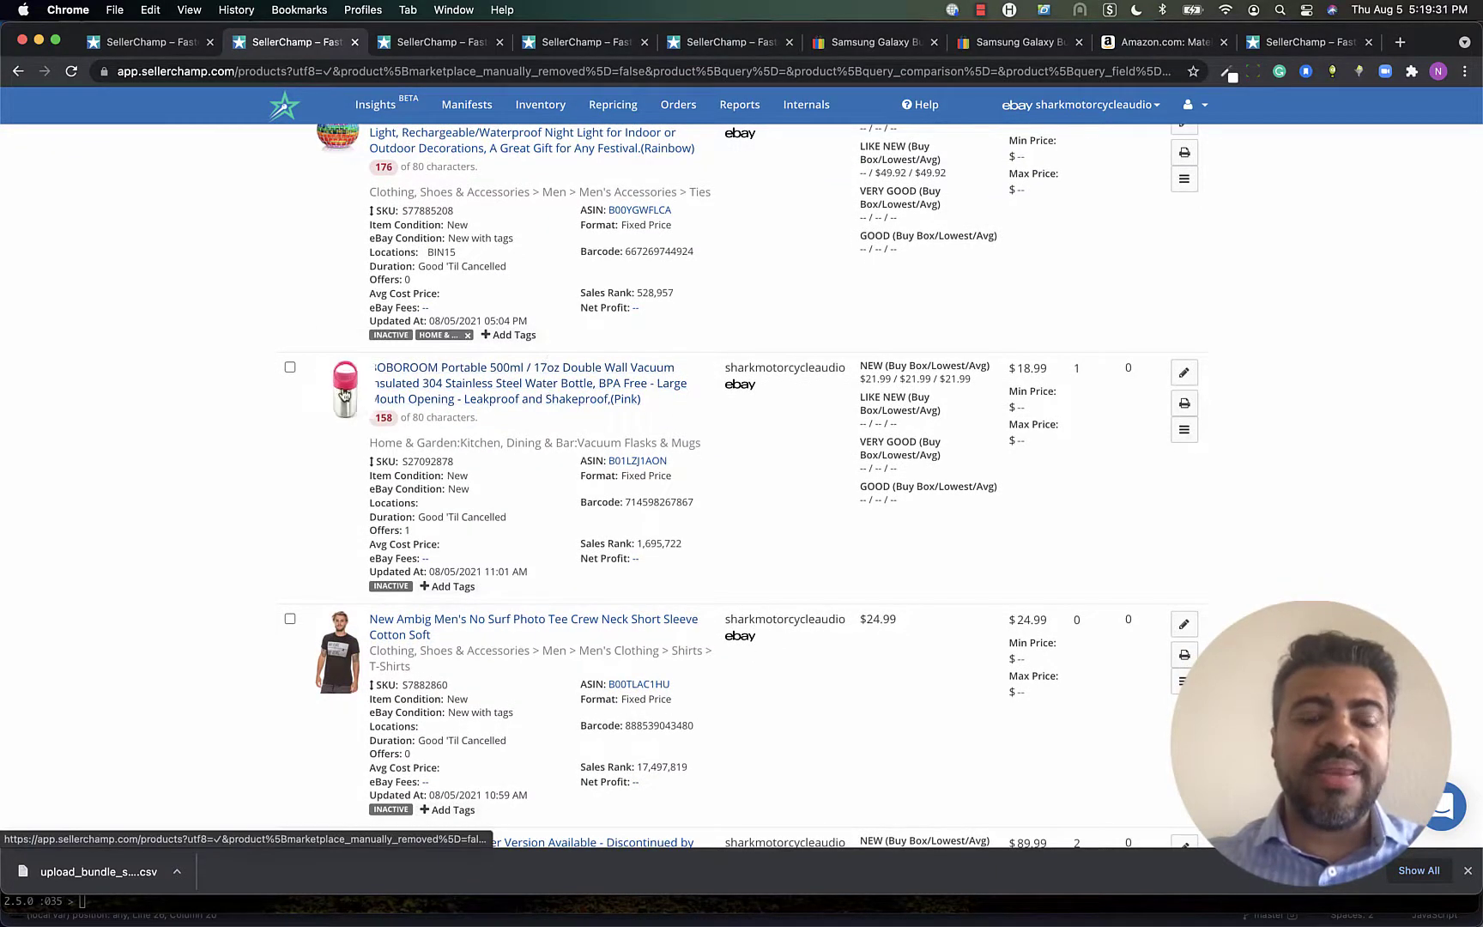
{"action": "scroll", "coordinate": [343, 372], "scroll_direction": "up", "scroll_amount": 4}
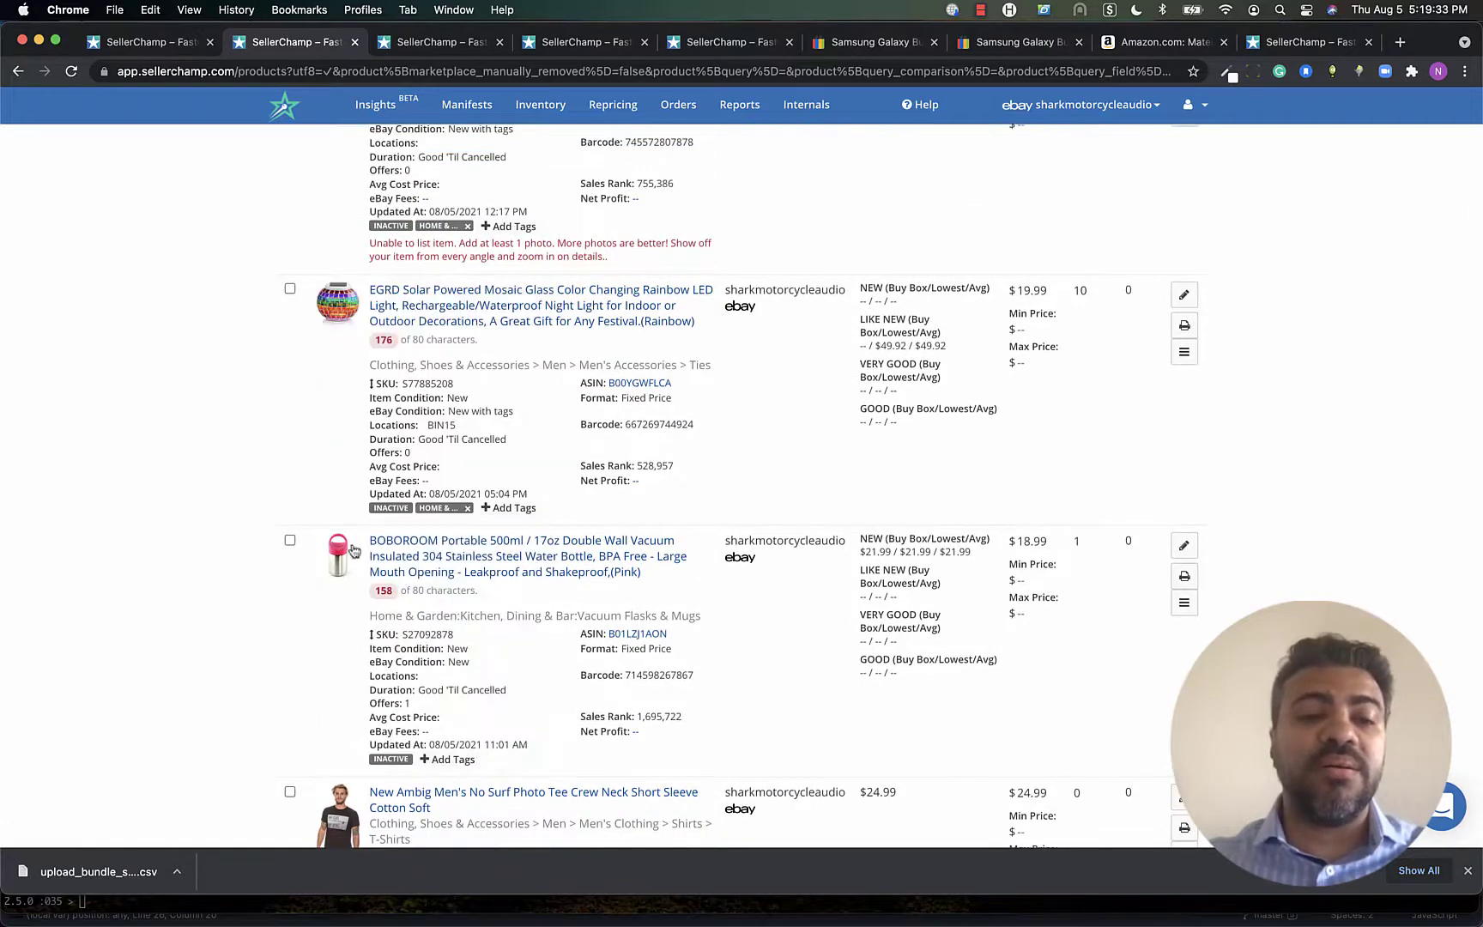
{"action": "mouse_move", "coordinate": [339, 580]}
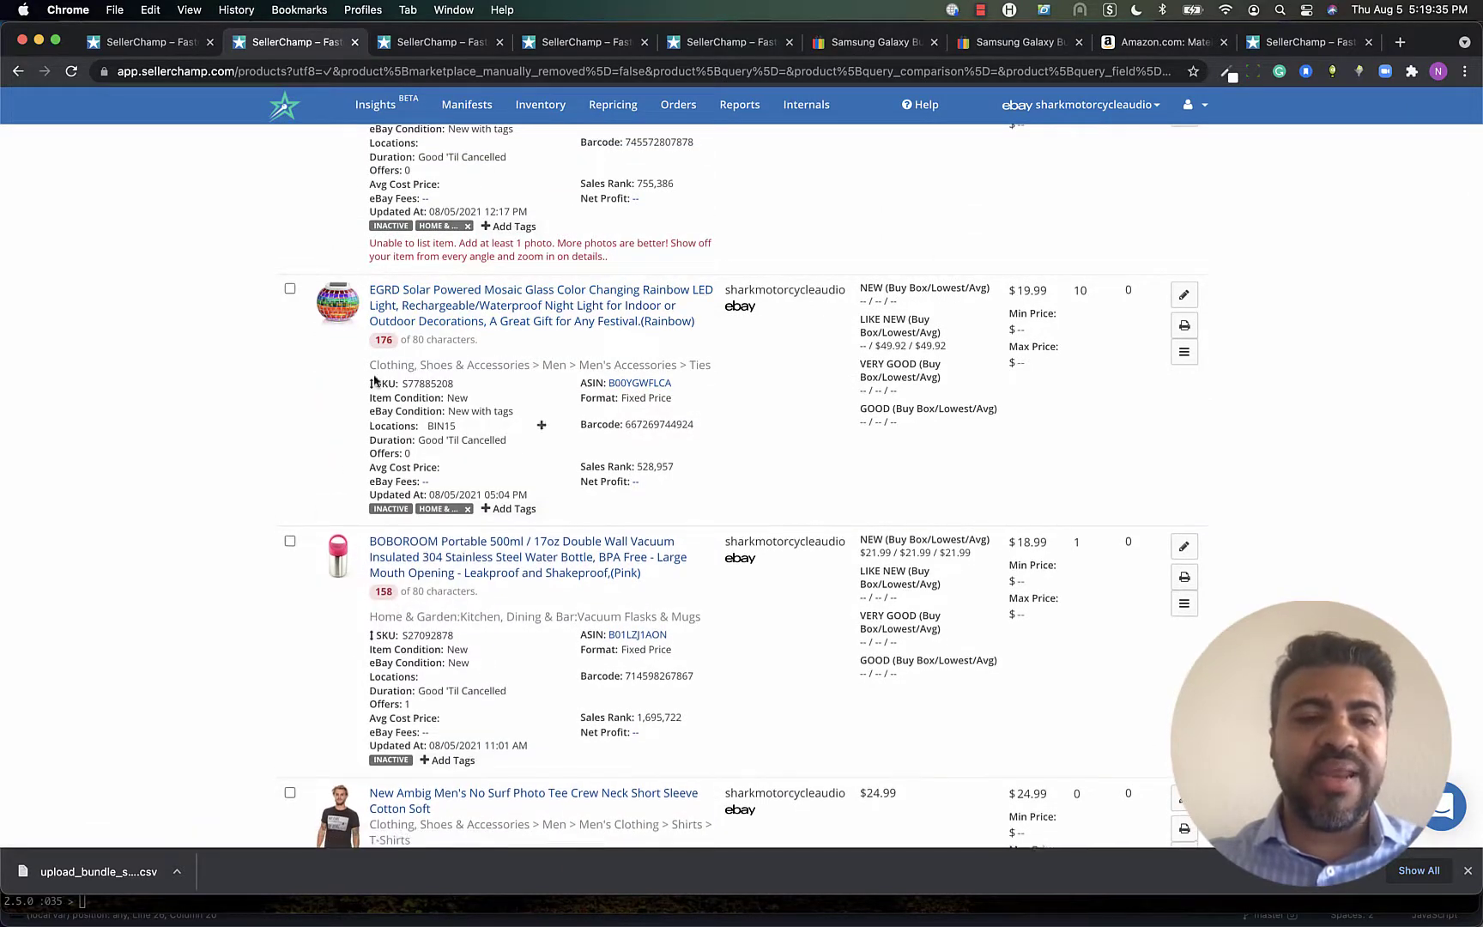
{"action": "mouse_move", "coordinate": [343, 325]}
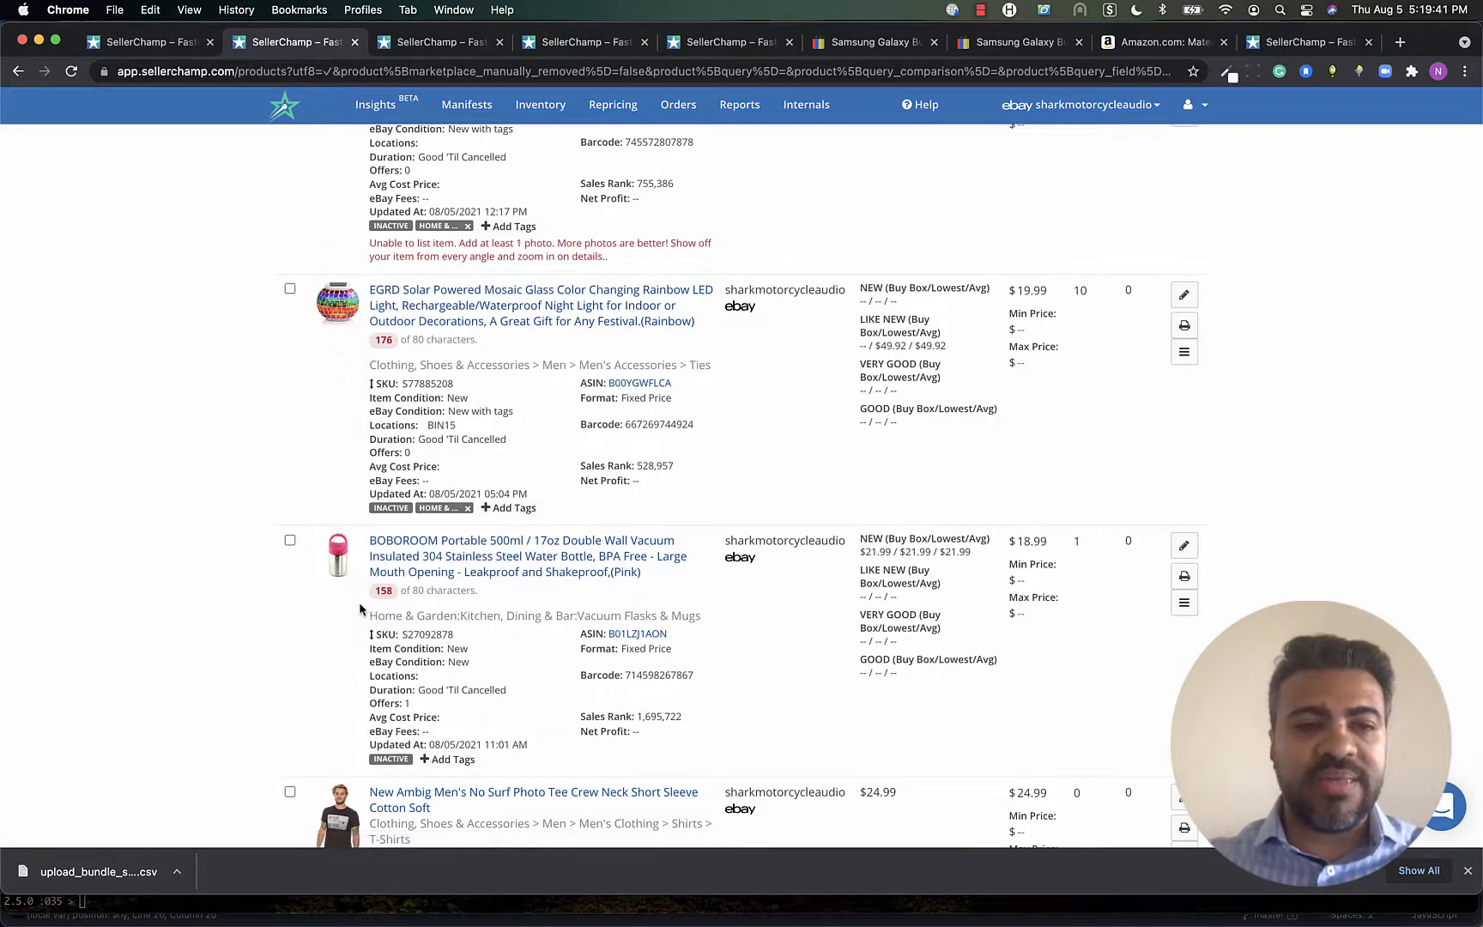
{"action": "left_click", "coordinate": [428, 638]}
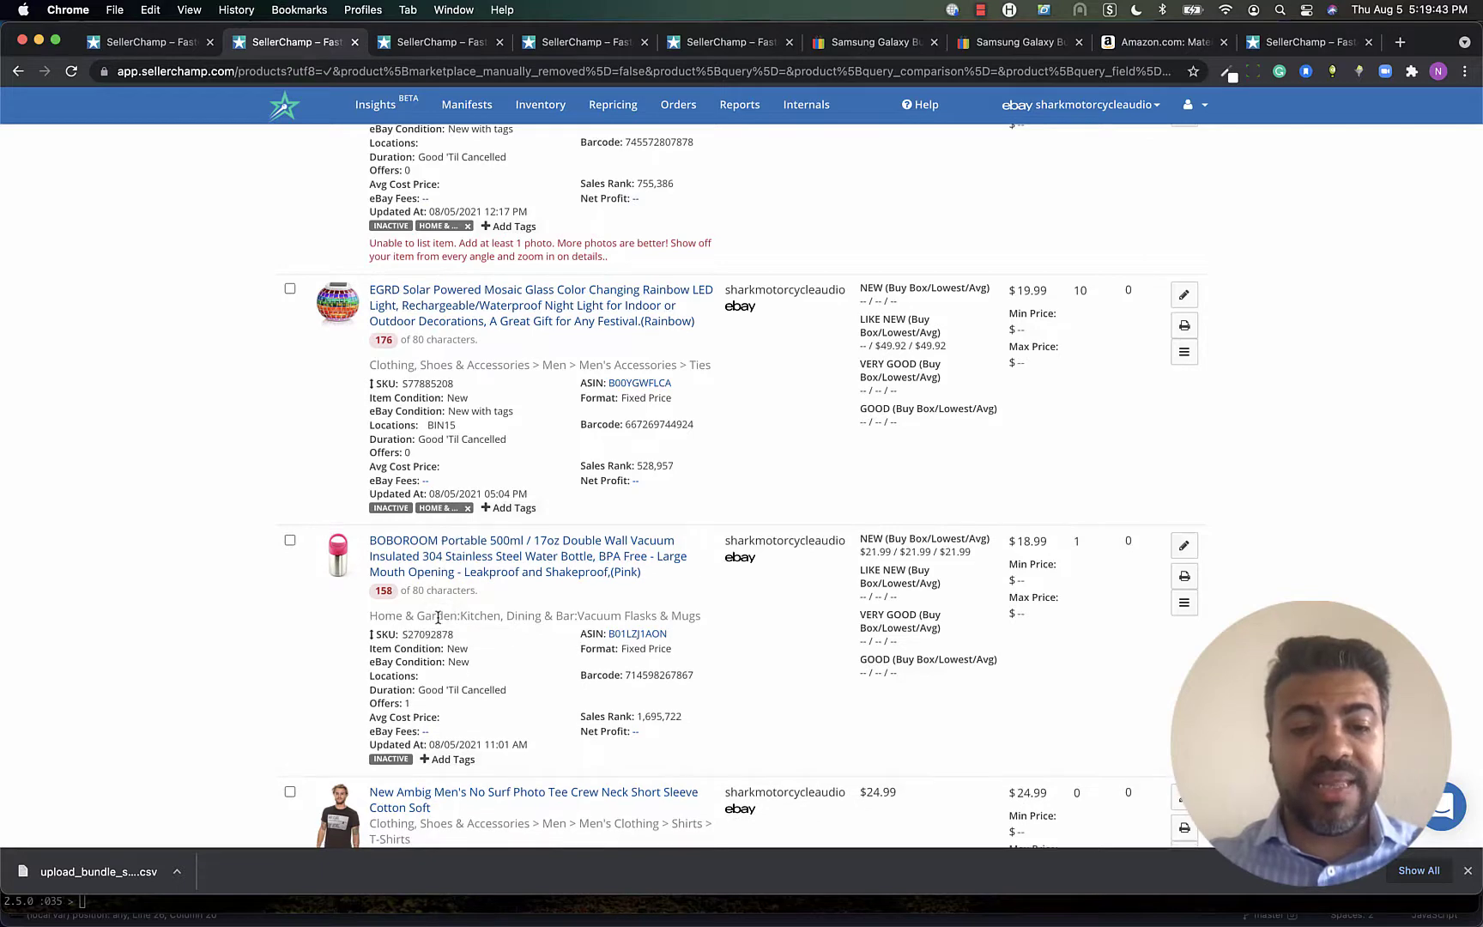
{"action": "left_click", "coordinate": [440, 618]}
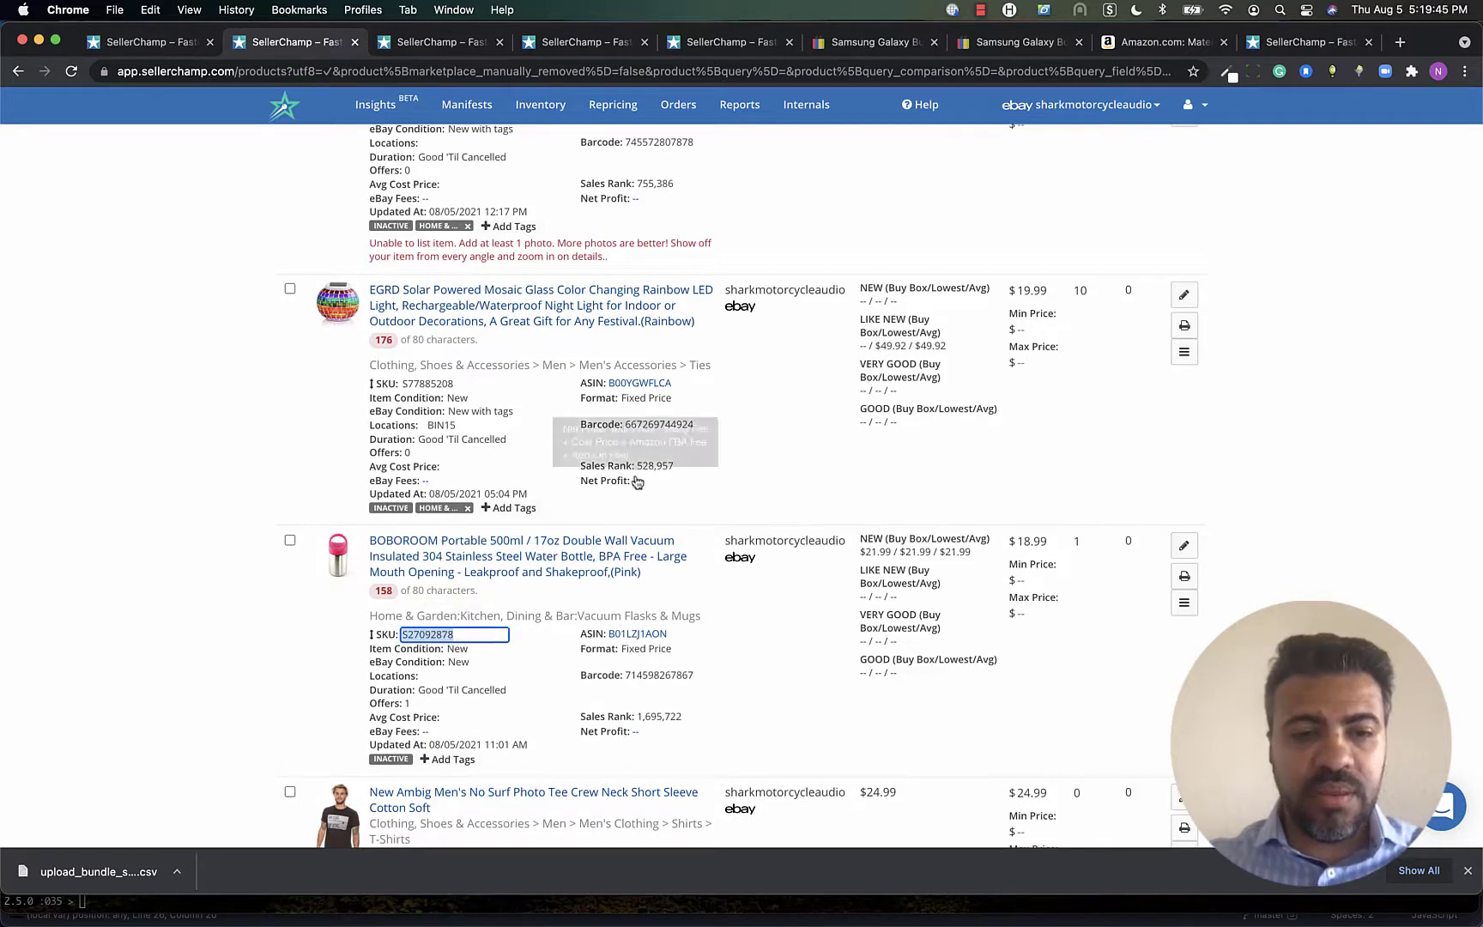
Switch back to the LibreOffice template and paste the child SKU S27092878 into cell B4
{"action": "key", "text": "super+Tab"}
{"action": "left_click", "coordinate": [327, 307]}
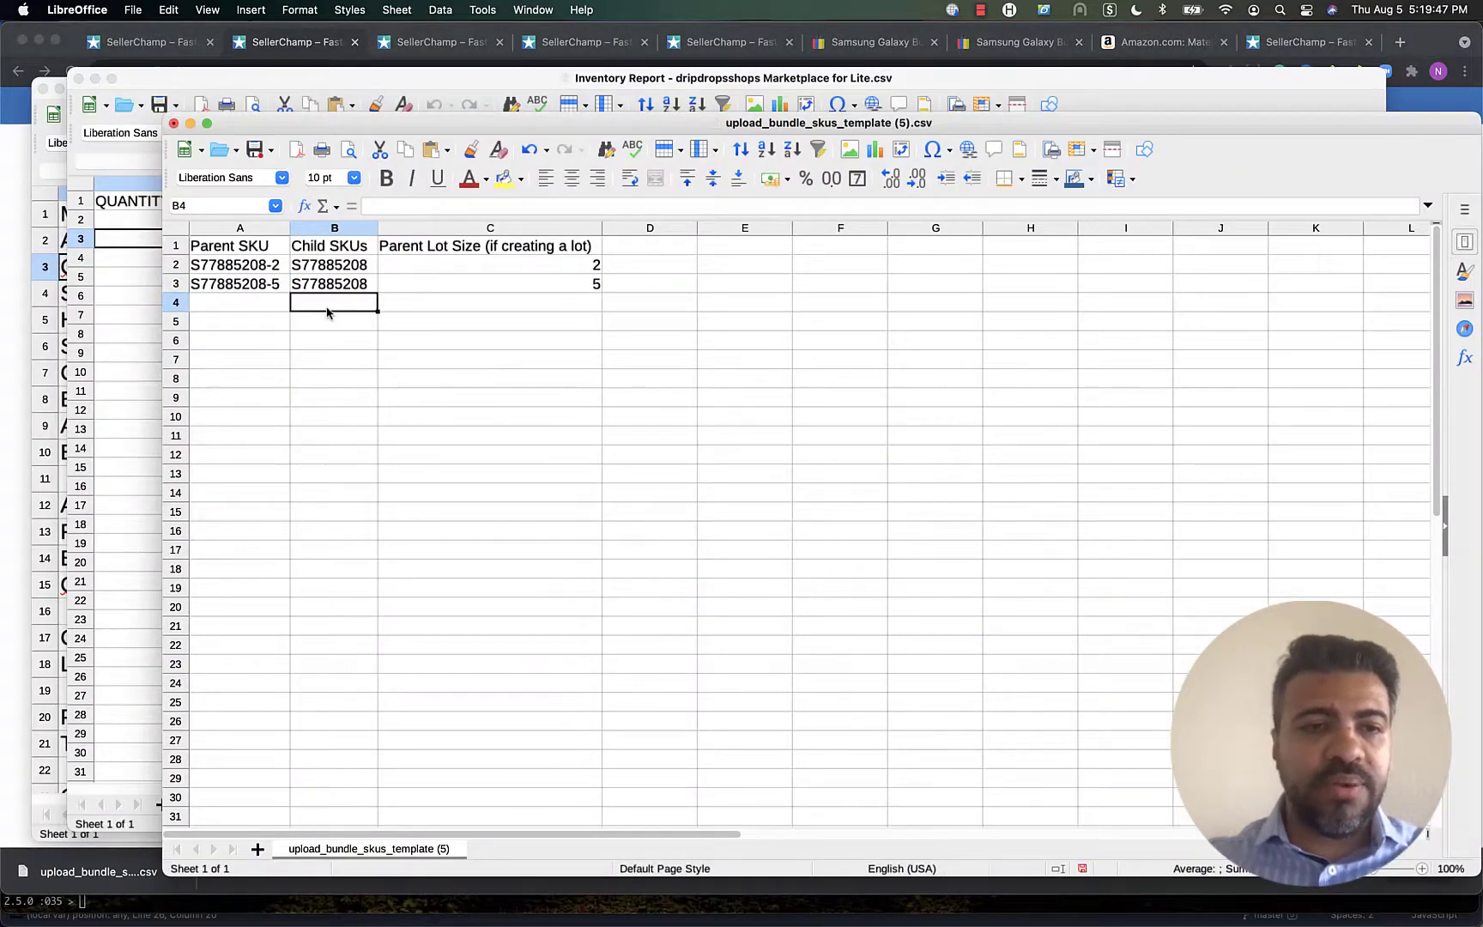
{"action": "key", "text": "super+v"}
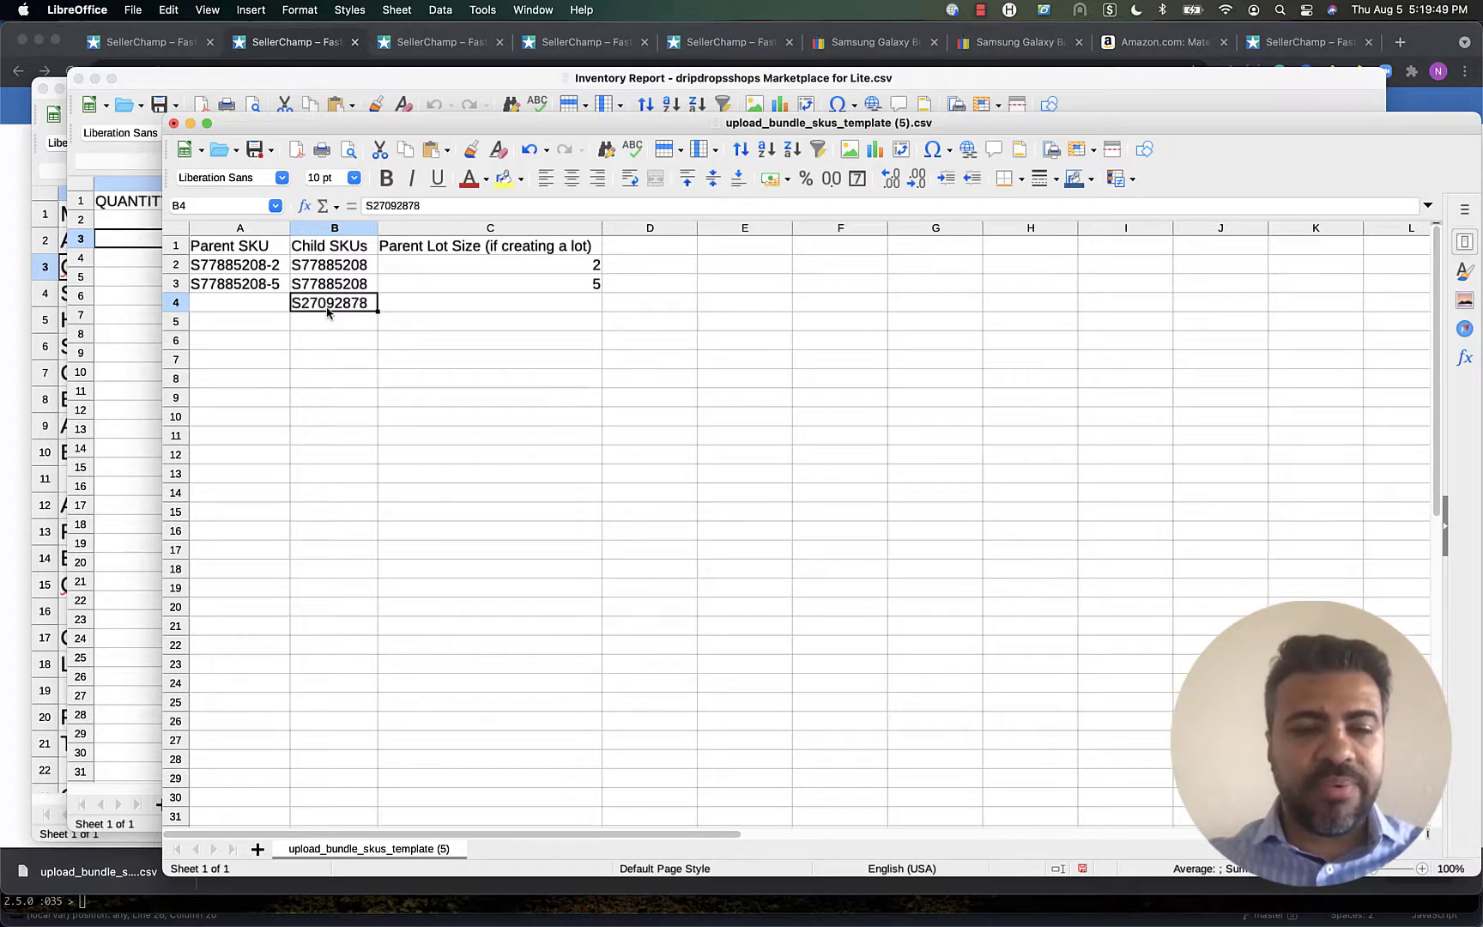
{"action": "key", "text": "Return"}
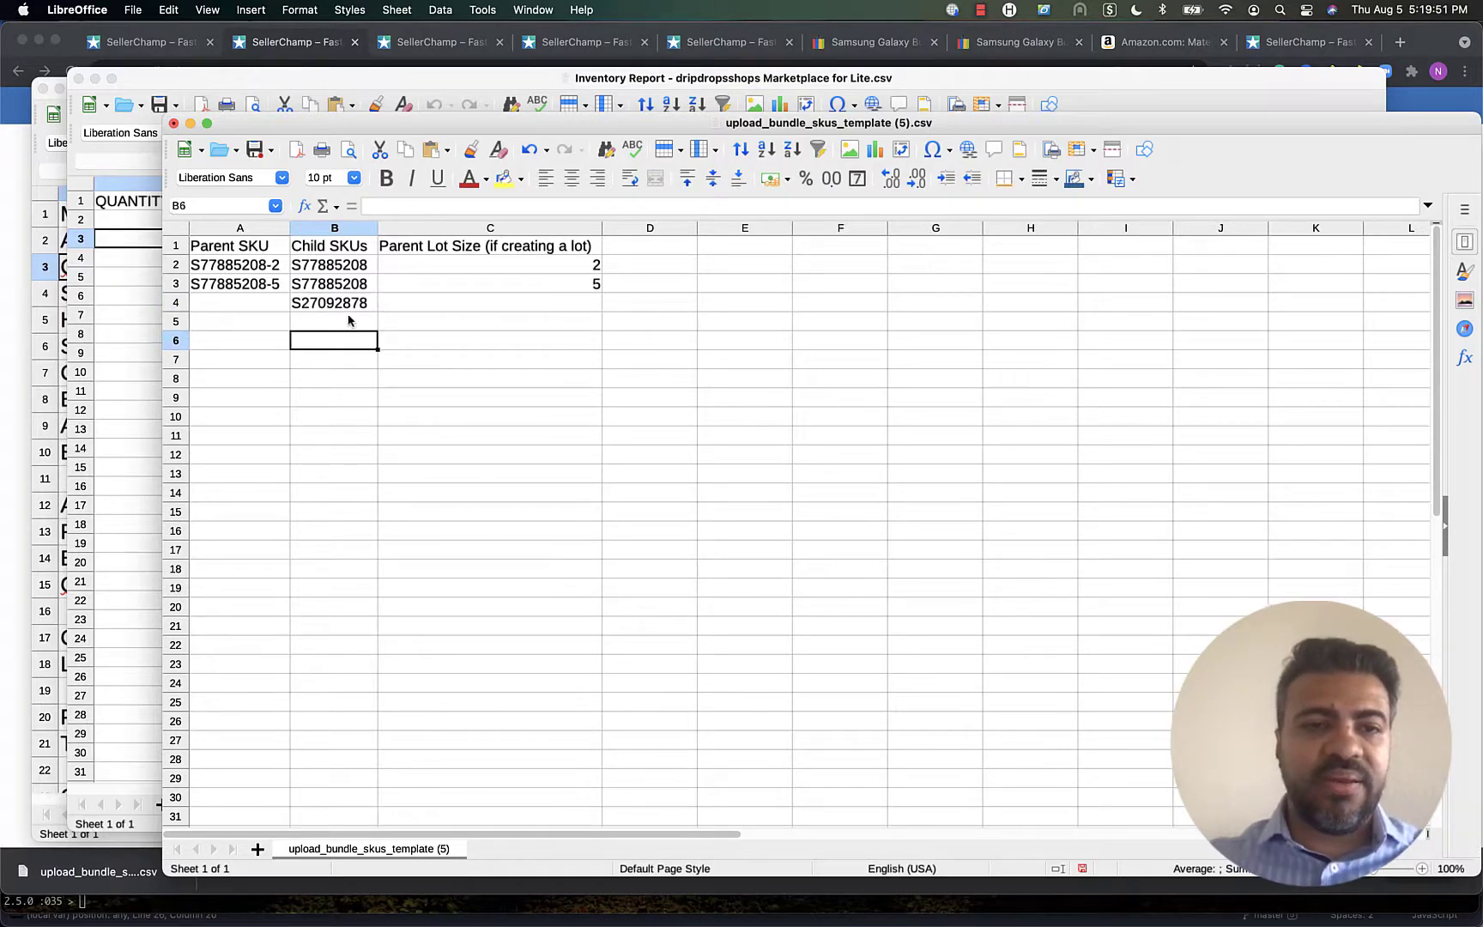
{"action": "left_click", "coordinate": [339, 300]}
{"action": "double_click", "coordinate": [357, 304]}
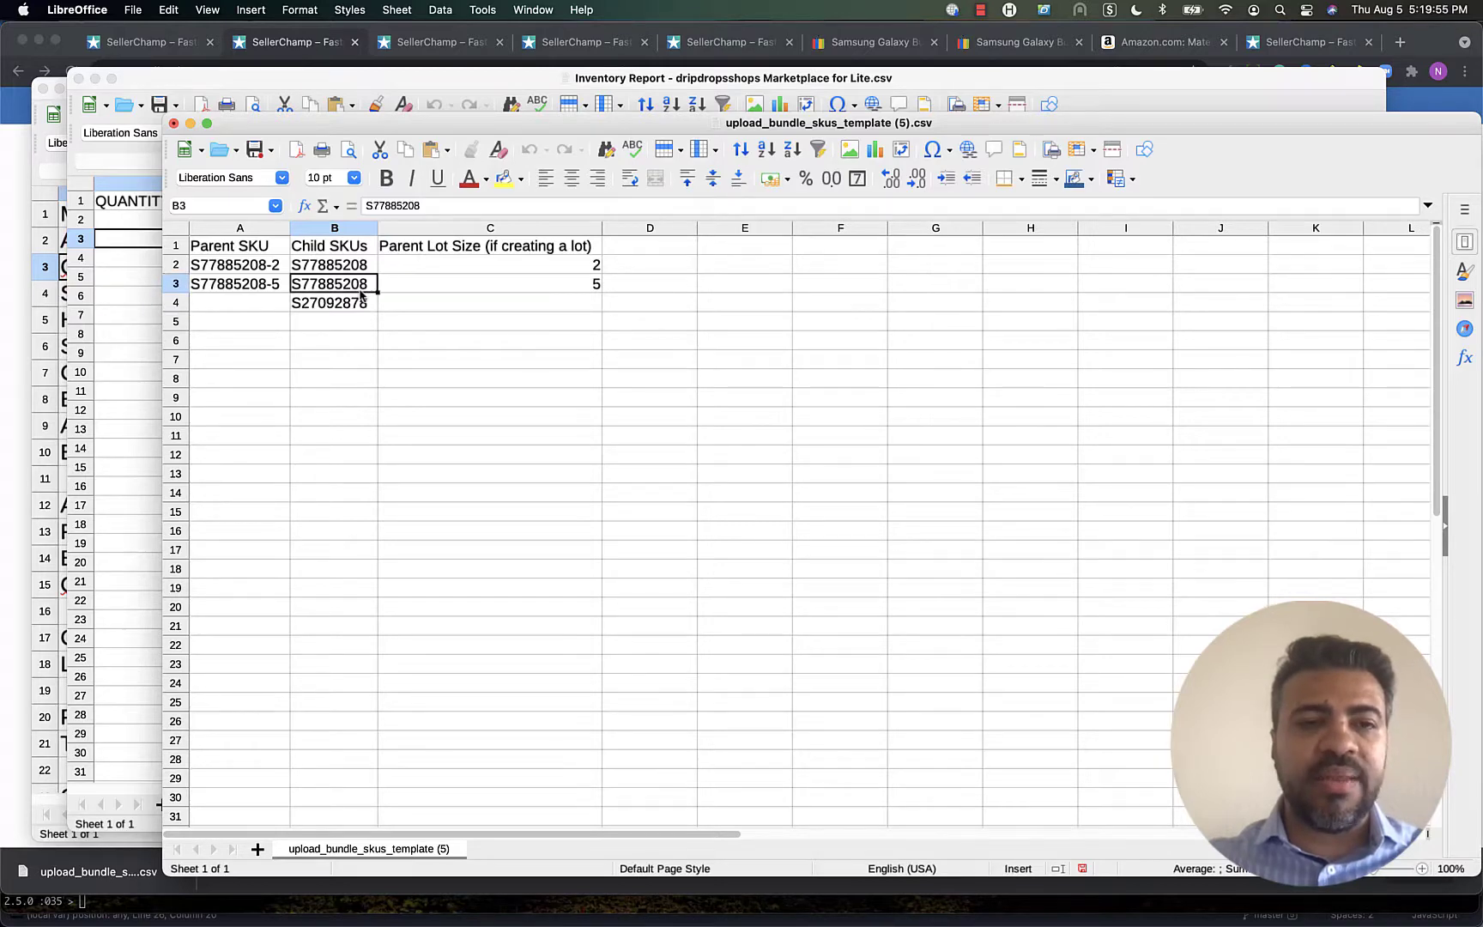
Switch to SellerChamp in Chrome and copy the SKU of the EGRD solar mosaic glass light
{"action": "key", "text": "super+Tab"}
{"action": "scroll", "coordinate": [384, 335], "scroll_direction": "up", "scroll_amount": 2}
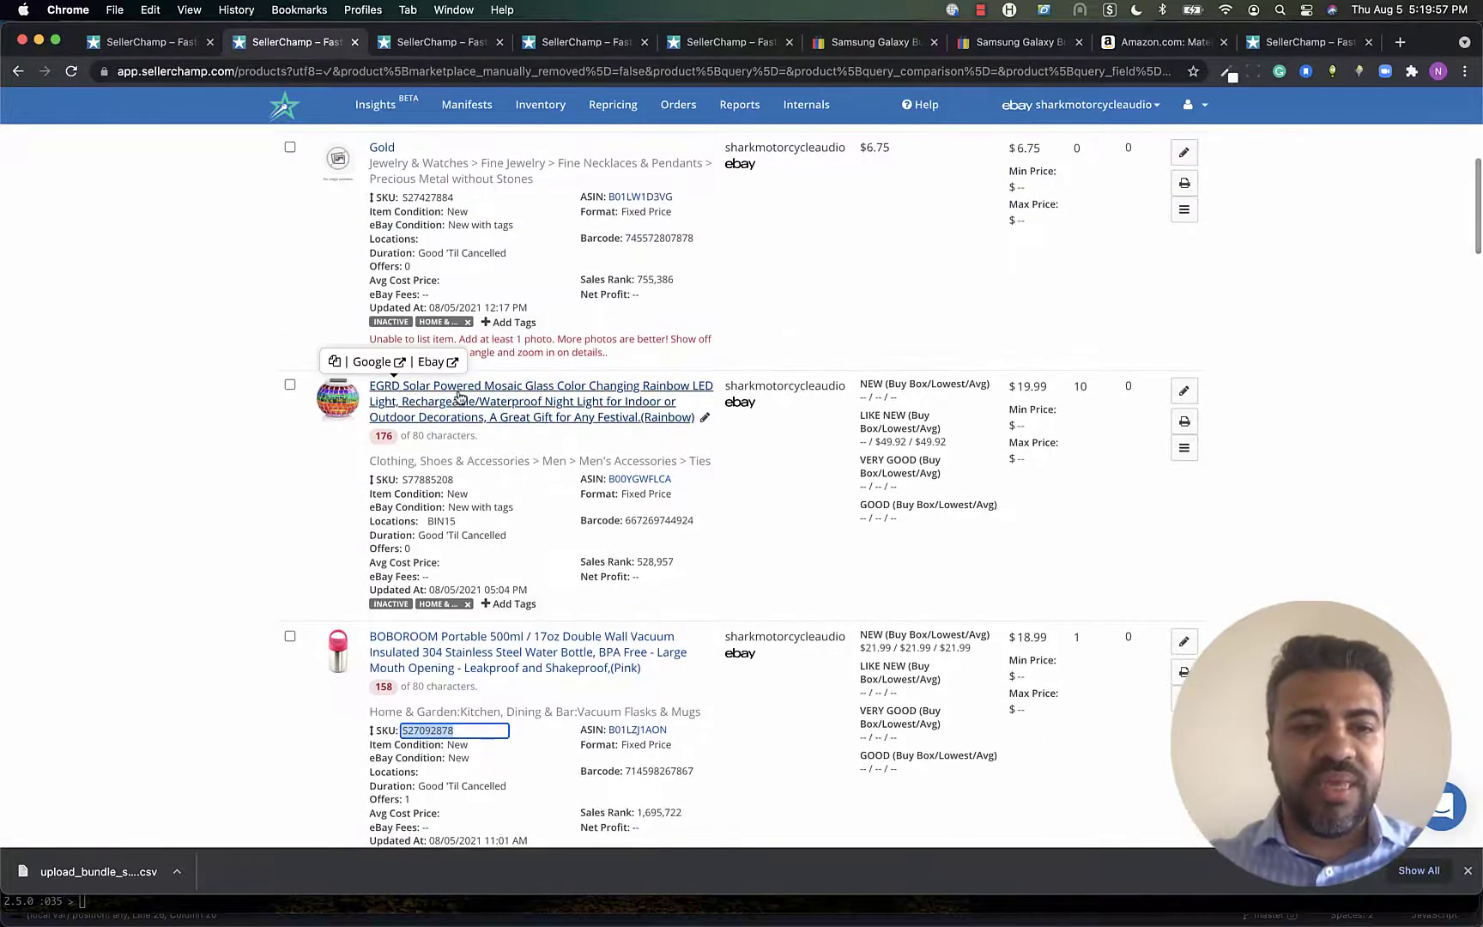
{"action": "left_click", "coordinate": [441, 480]}
{"action": "left_click", "coordinate": [441, 461]}
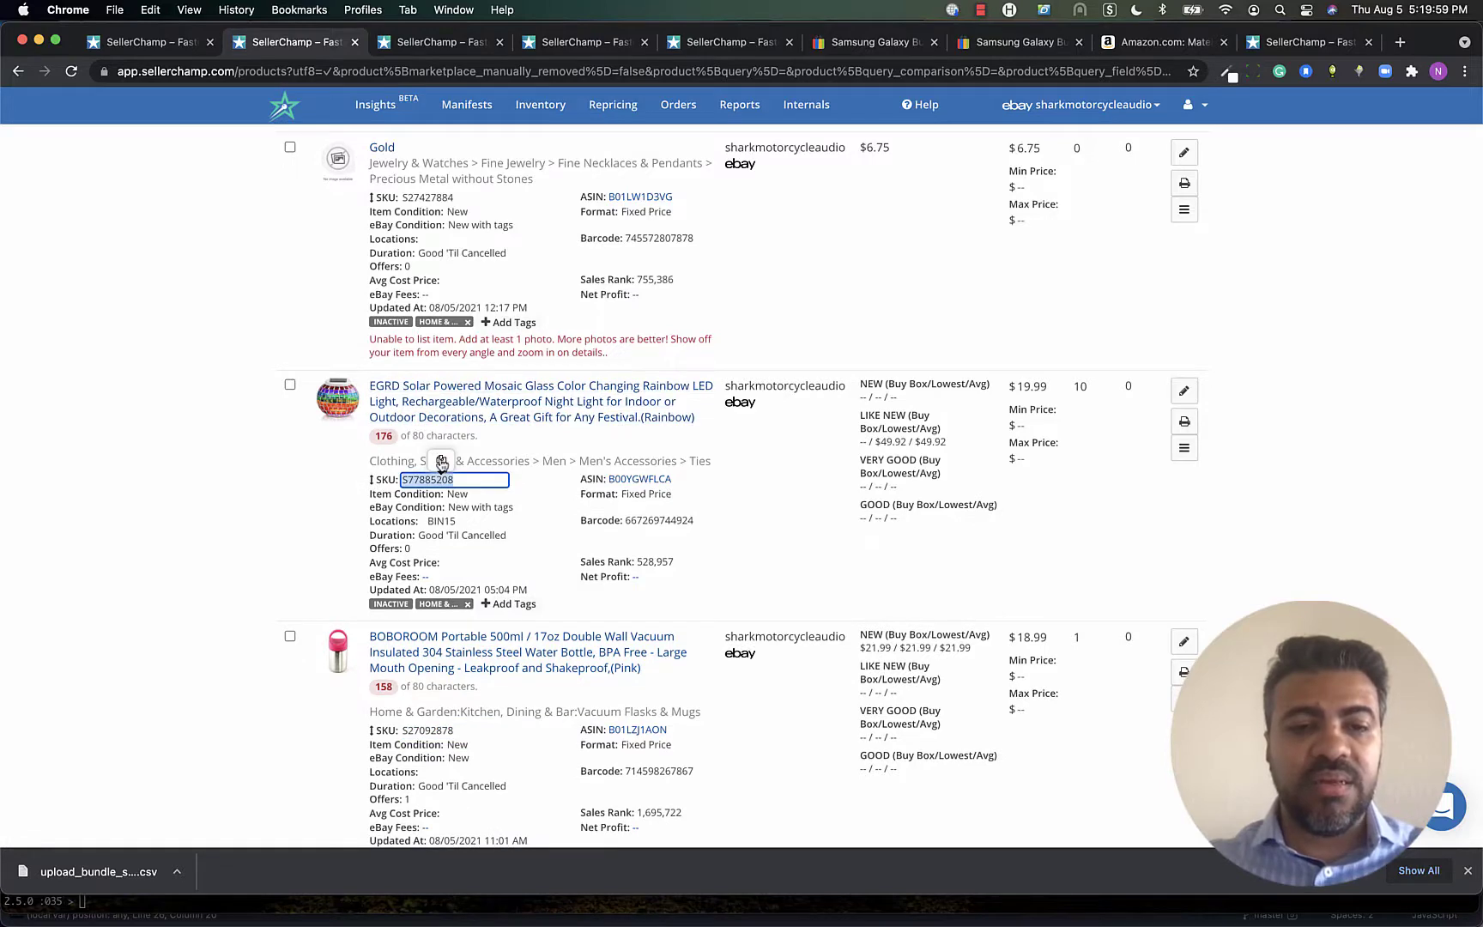
Back in the LibreOffice template, append a comma and the copied SKU to cell B4 so it reads S27092878,S77885208
{"action": "key", "text": "super+Tab"}
{"action": "left_click", "coordinate": [354, 314]}
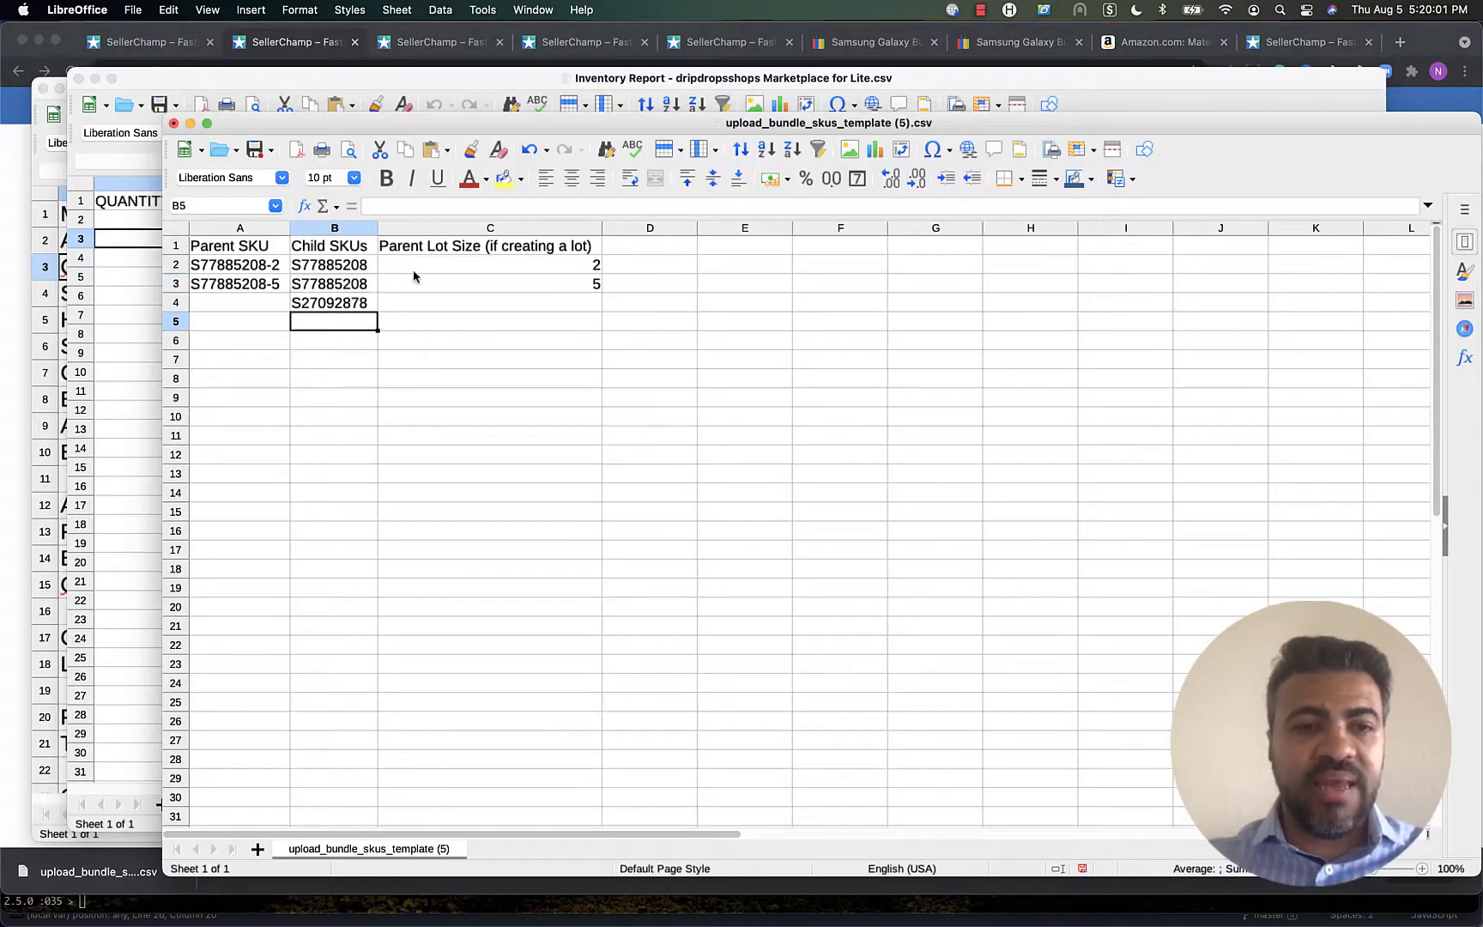
{"action": "left_click", "coordinate": [432, 205]}
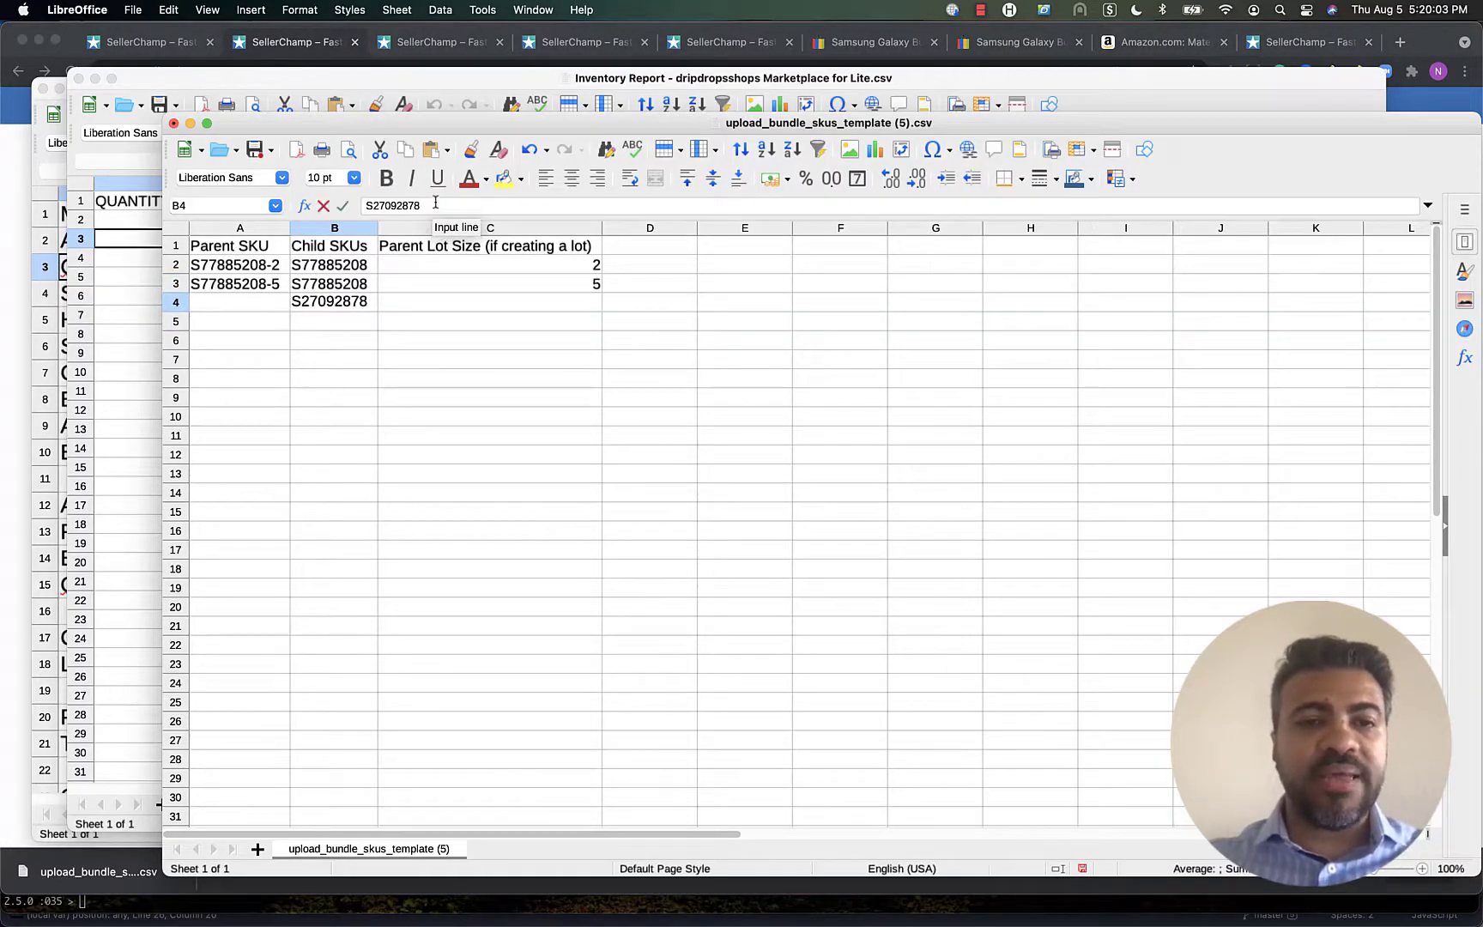
{"action": "type", "text": ","}
{"action": "key", "text": "super+v"}
{"action": "key", "text": "Return"}
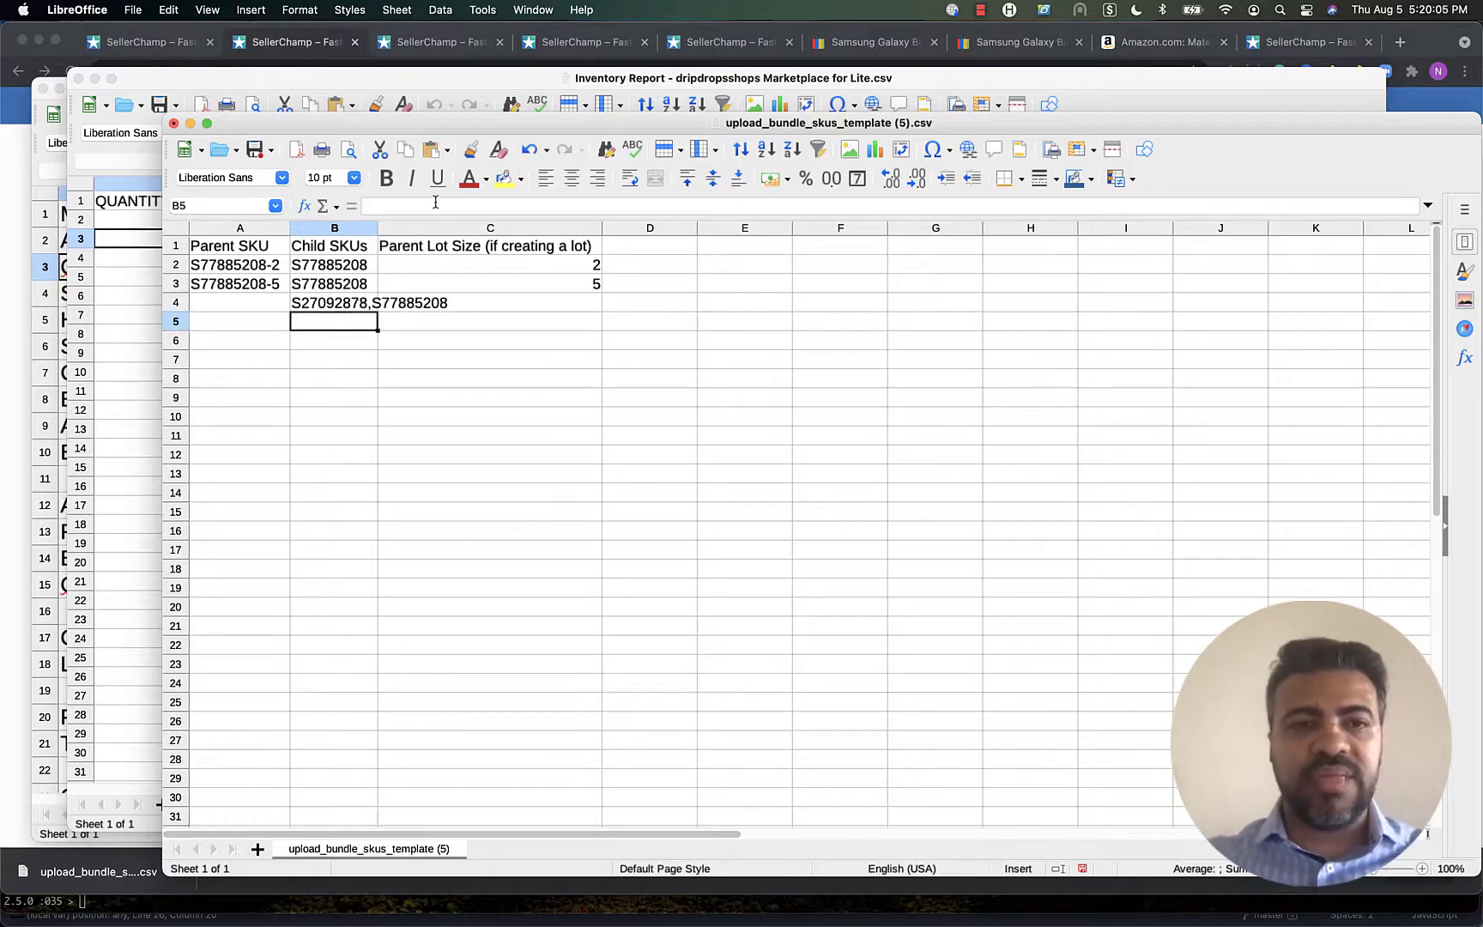
Fit column B to the width of its child SKU list and select the empty Parent SKU cell A4
{"action": "key", "text": "Up"}
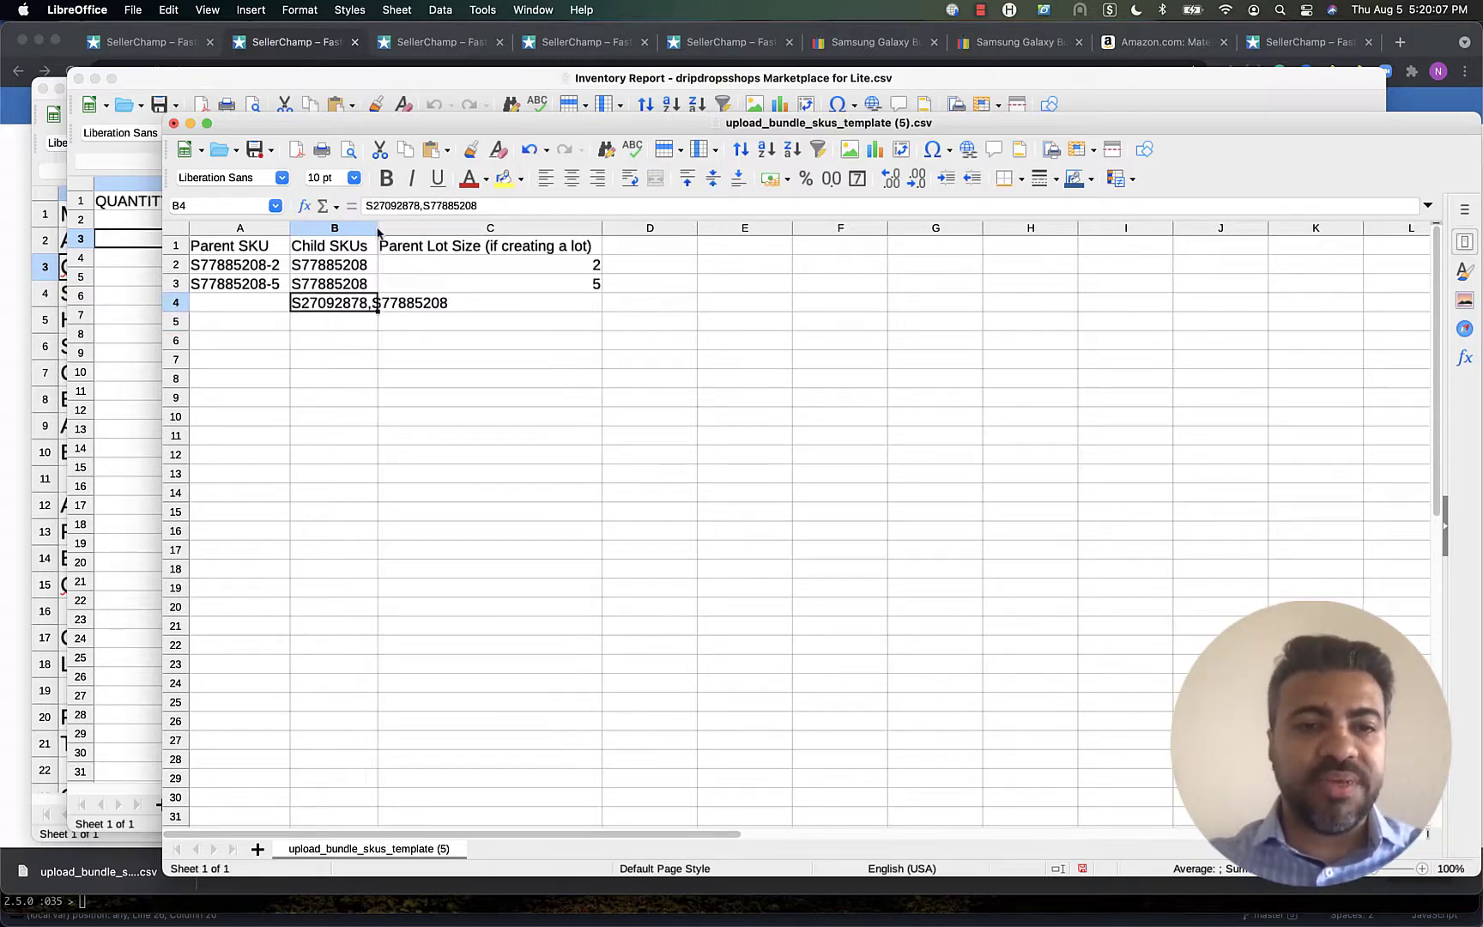
{"action": "double_click", "coordinate": [377, 227]}
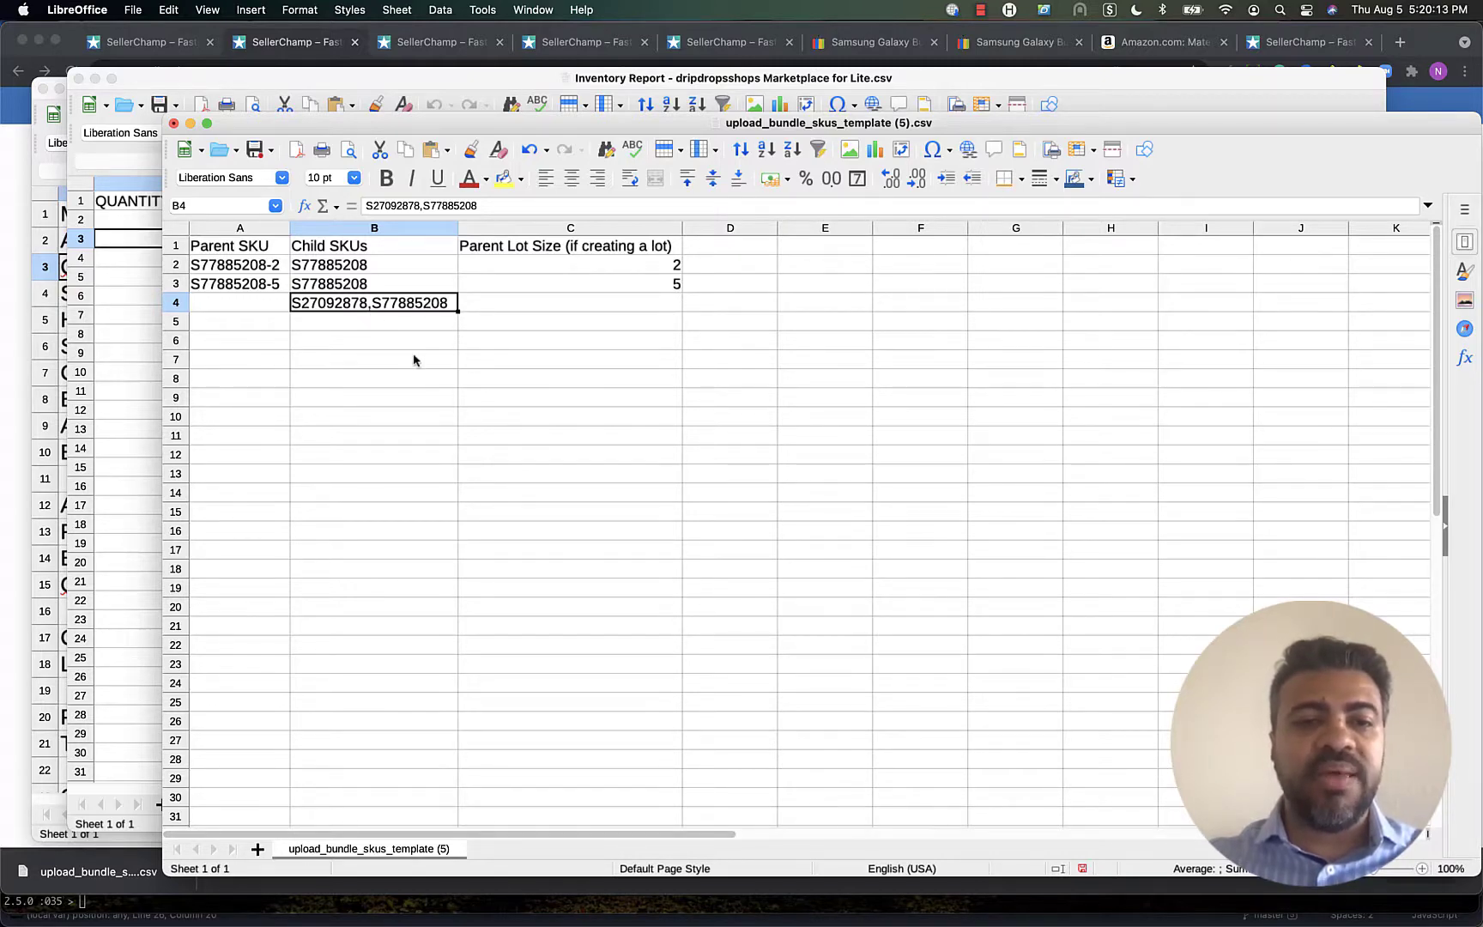
{"action": "double_click", "coordinate": [450, 311]}
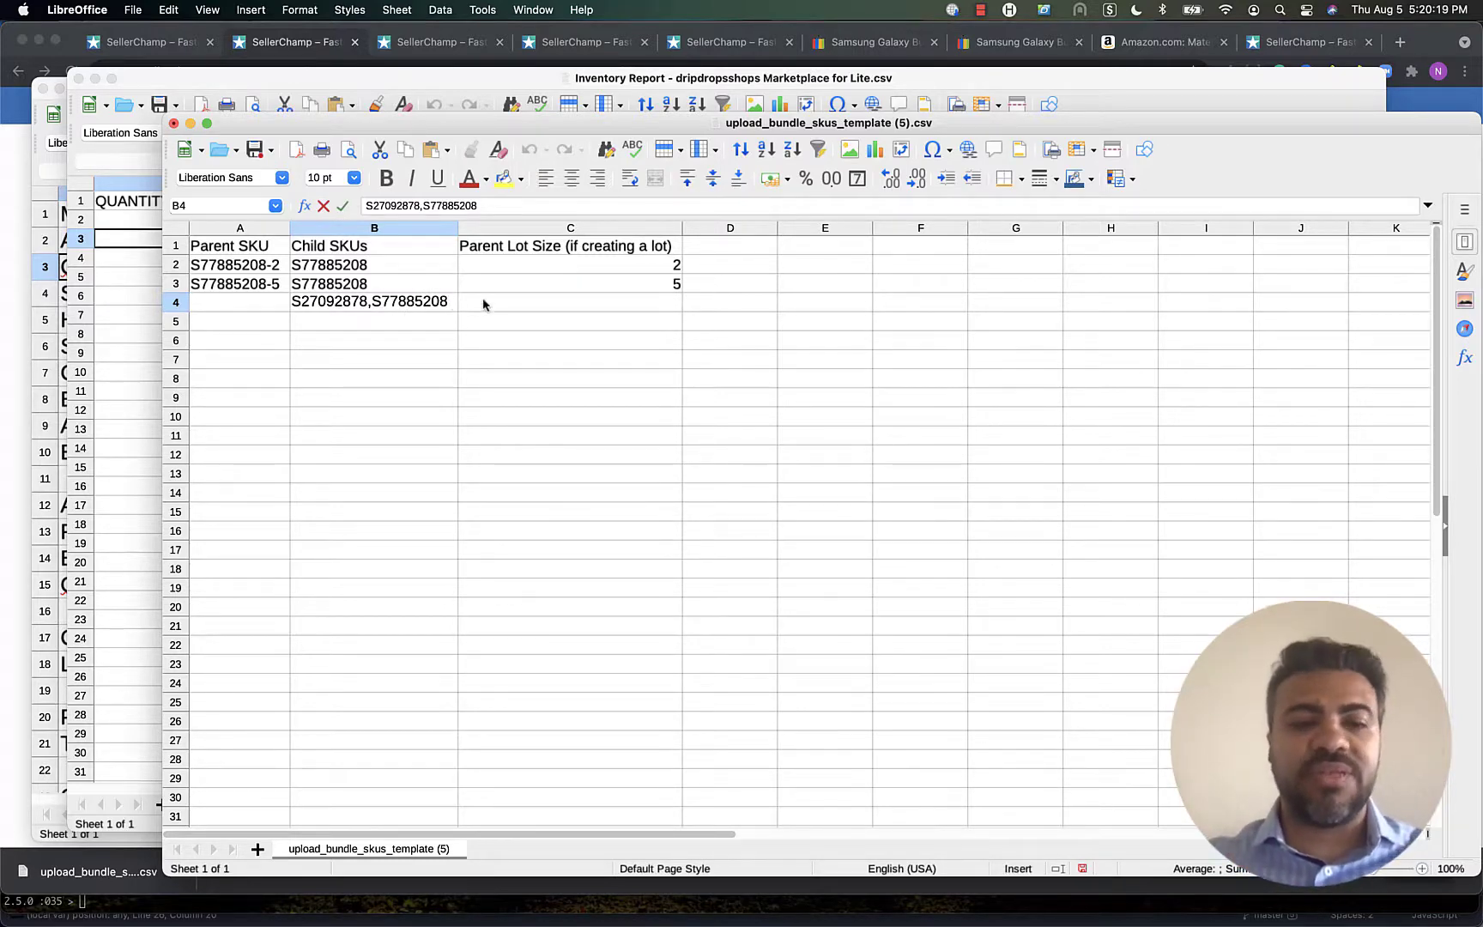
{"action": "left_click", "coordinate": [241, 302]}
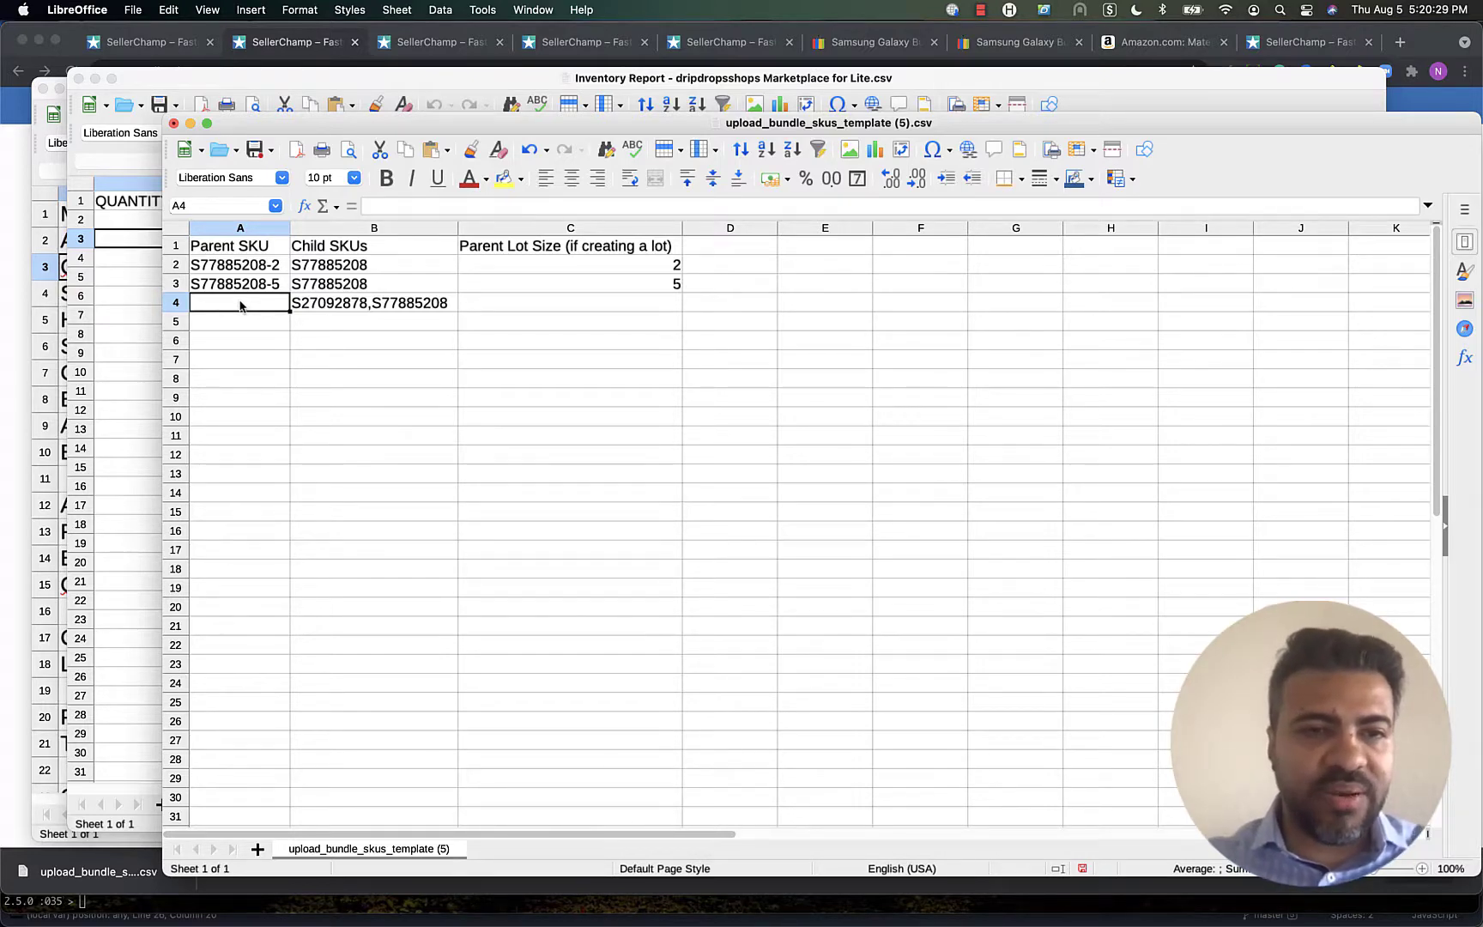
Enter Solar_Bottle_Kit as the parent SKU in cell A4 and fit column A to its width
{"action": "key", "text": "Tab"}
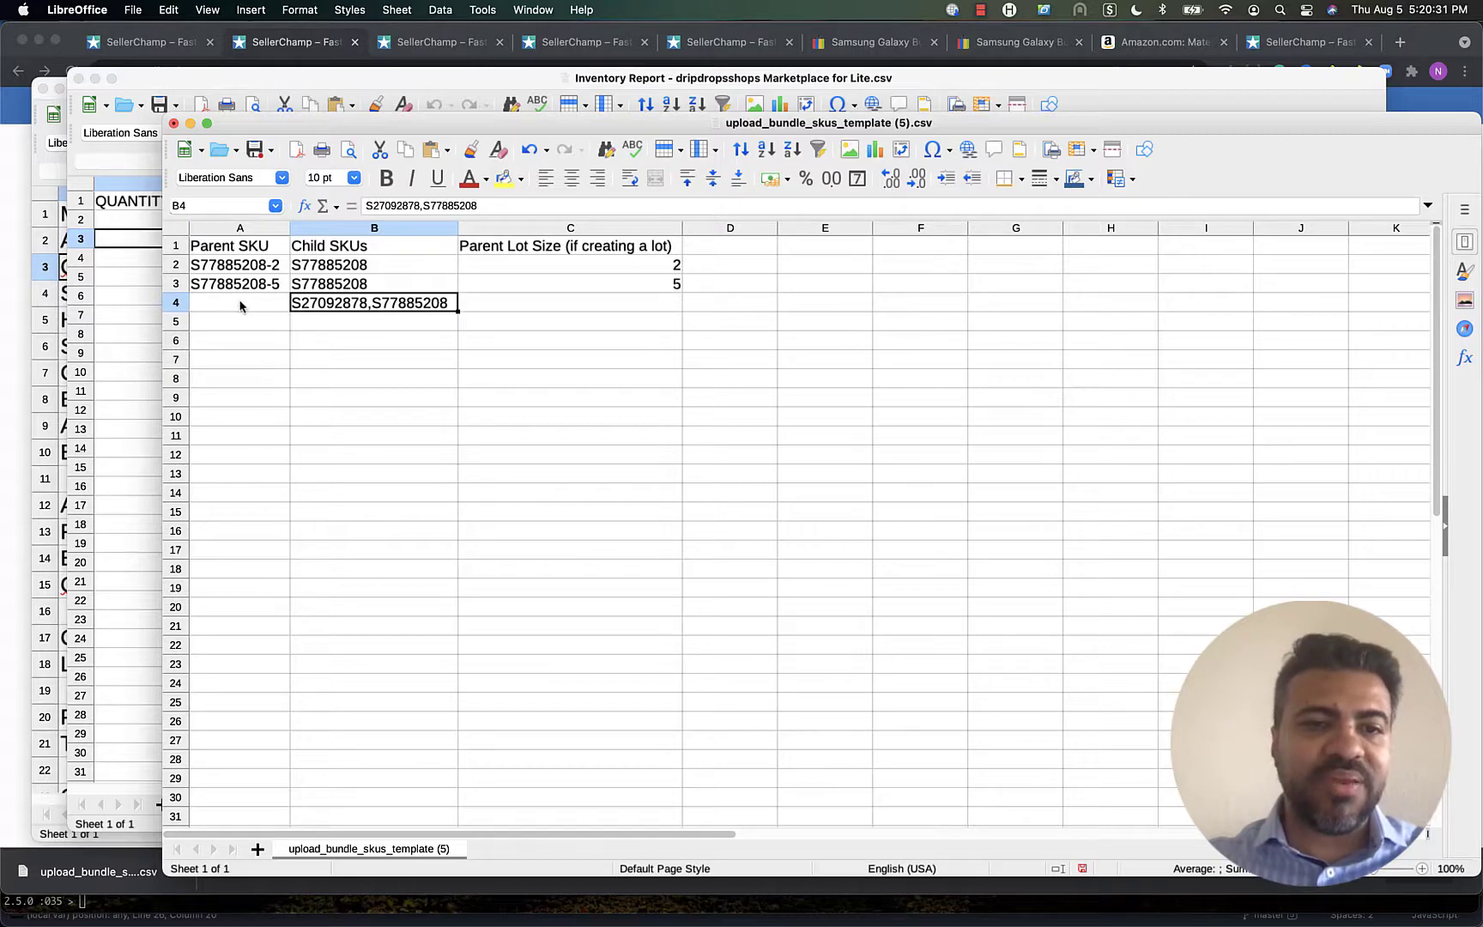
{"action": "left_click", "coordinate": [229, 301]}
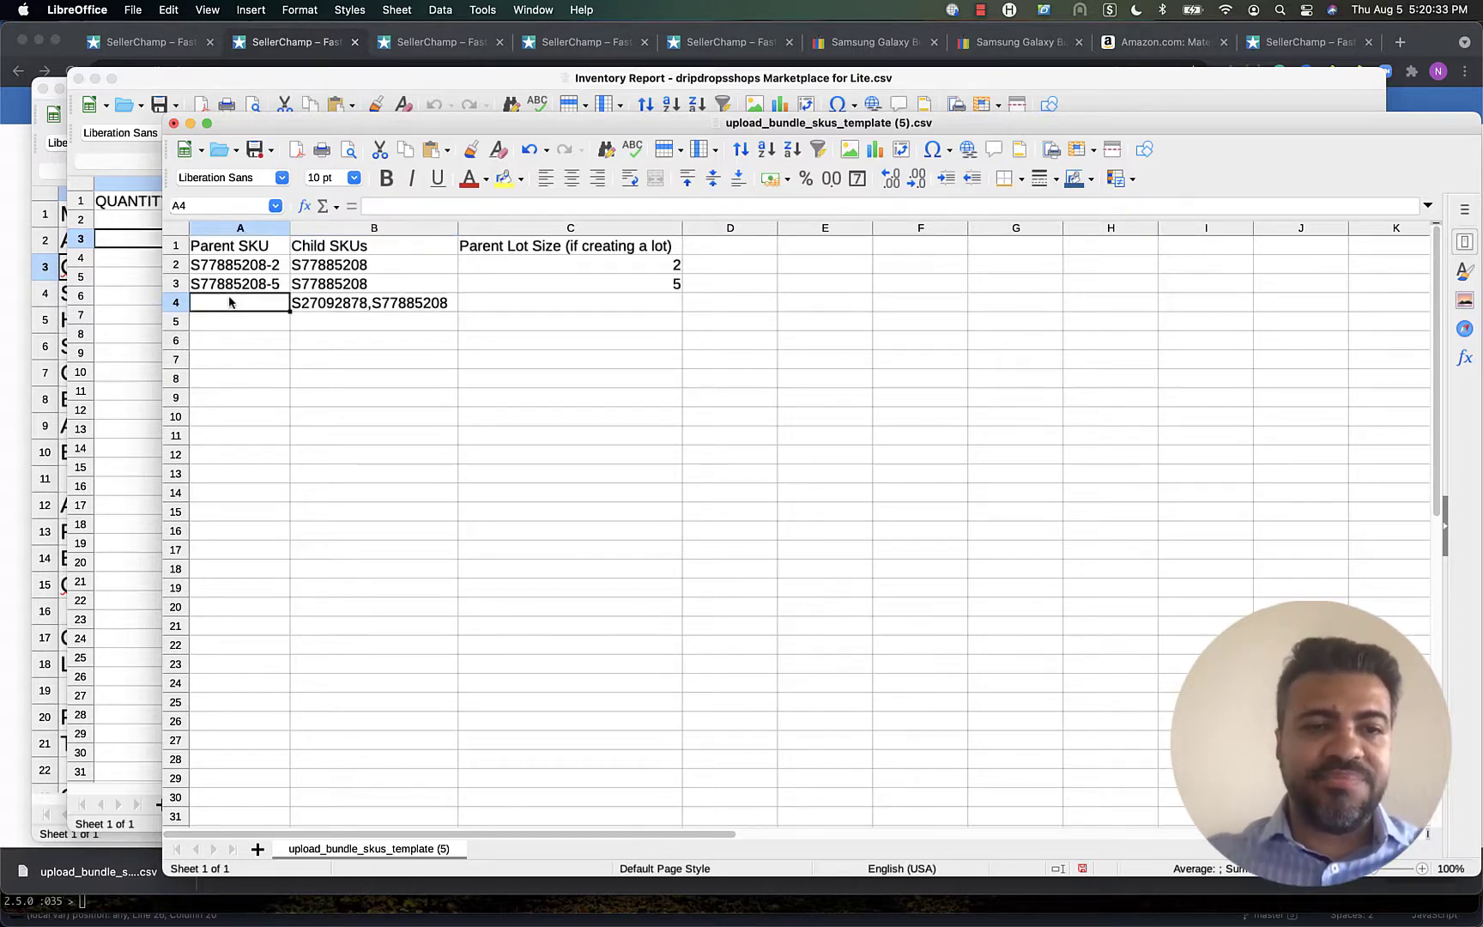
{"action": "type", "text": "Slow"}
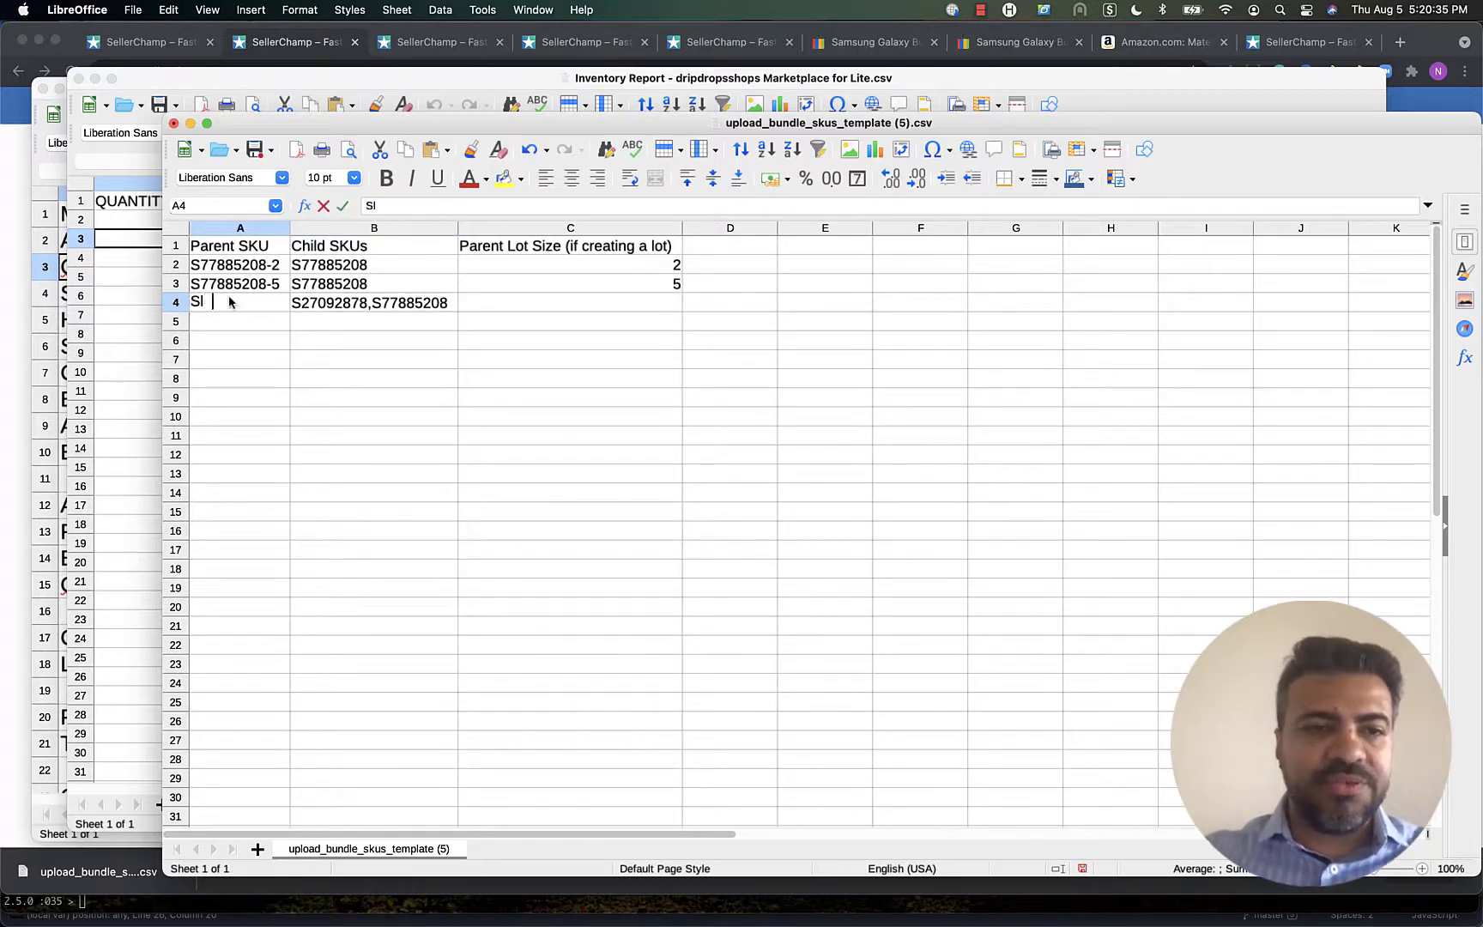
{"action": "key", "text": "BackSpace"}
{"action": "key", "text": "BackSpace"}
{"action": "key", "text": "BackSpace"}
{"action": "type", "text": "ol"}
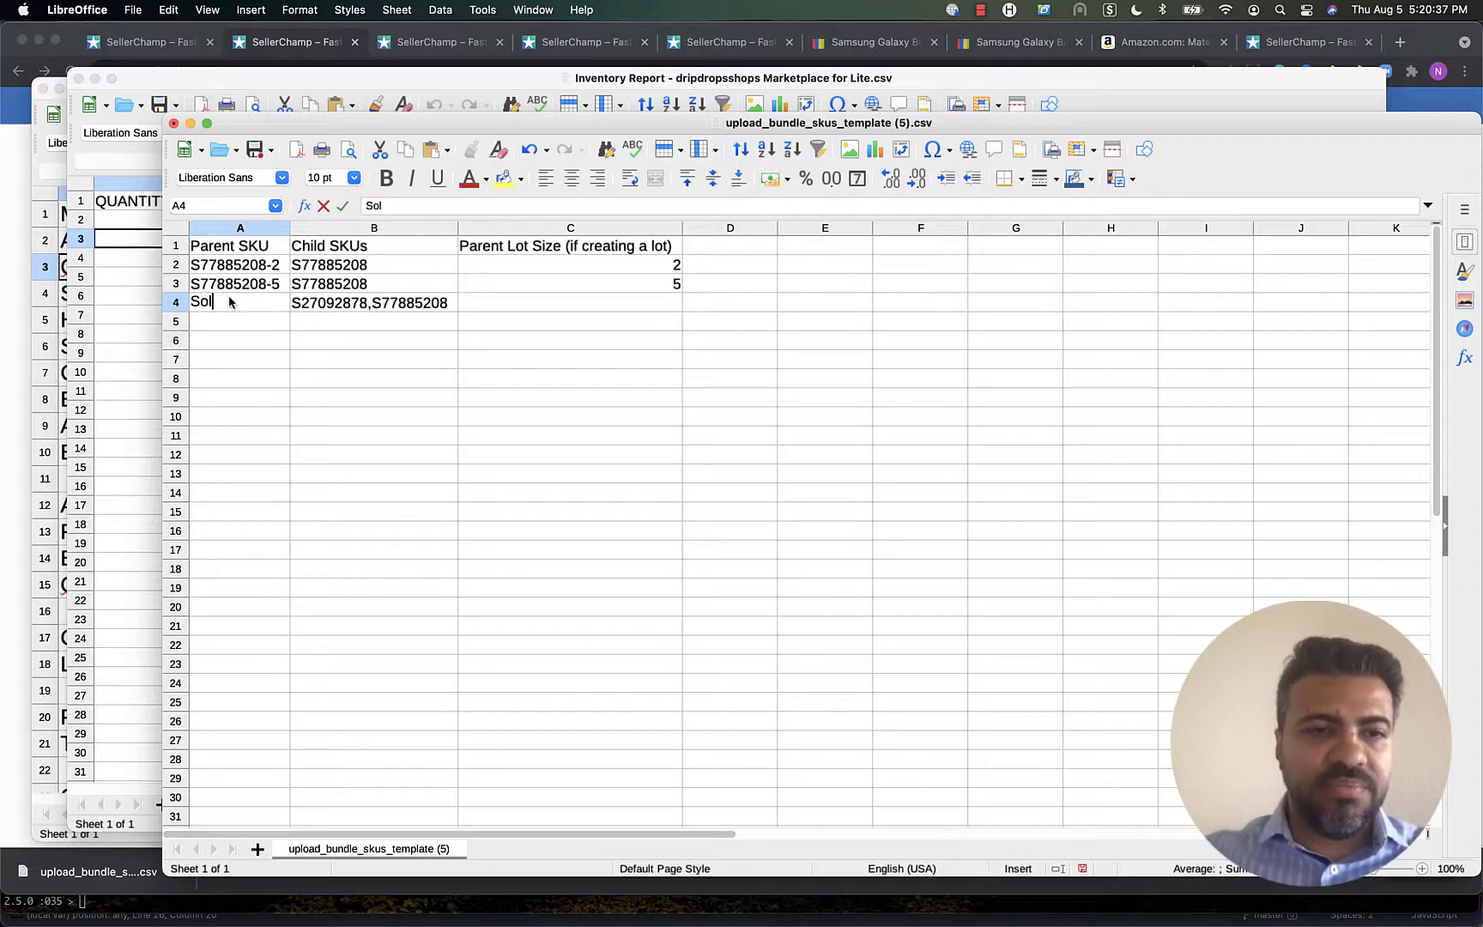
{"action": "type", "text": "ar"}
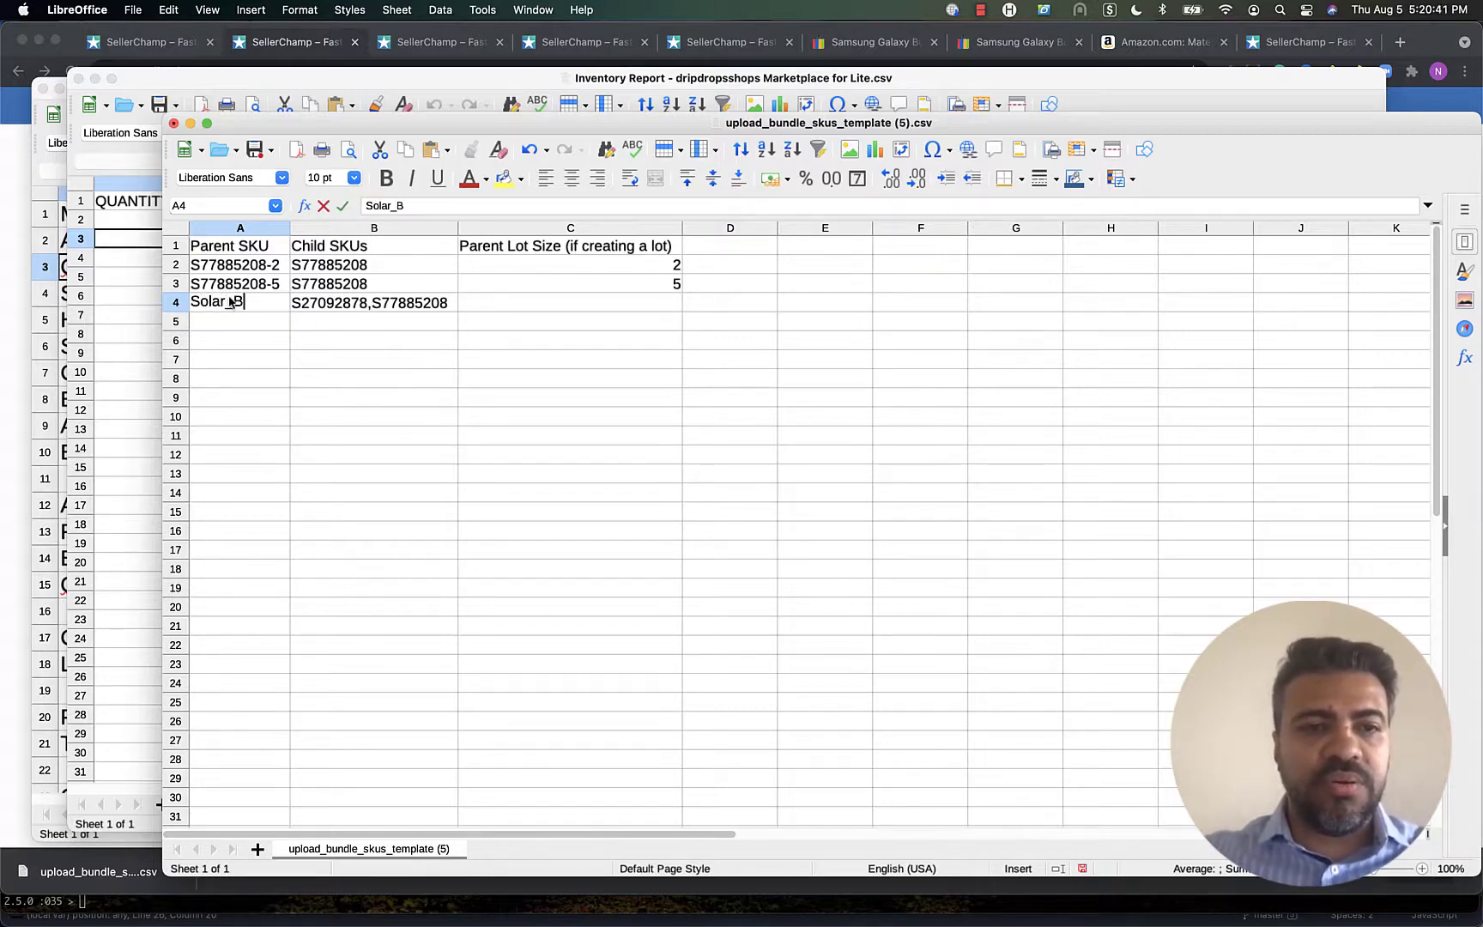
{"action": "type", "text": "_o"}
{"action": "key", "text": "BackSpace"}
{"action": "type", "text": "B"}
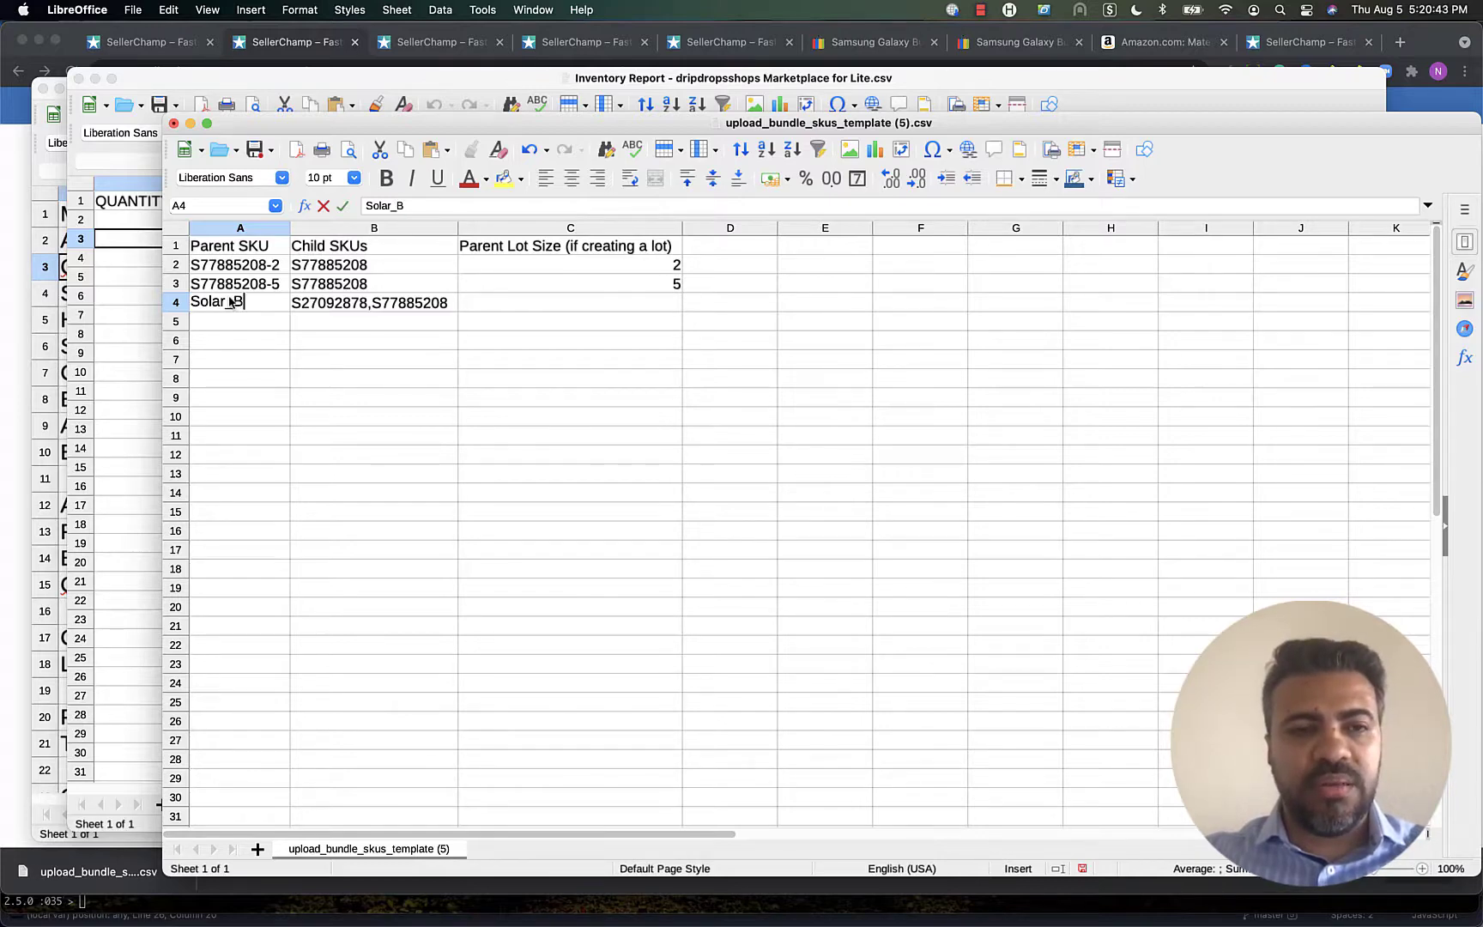
{"action": "type", "text": "ottle_"}
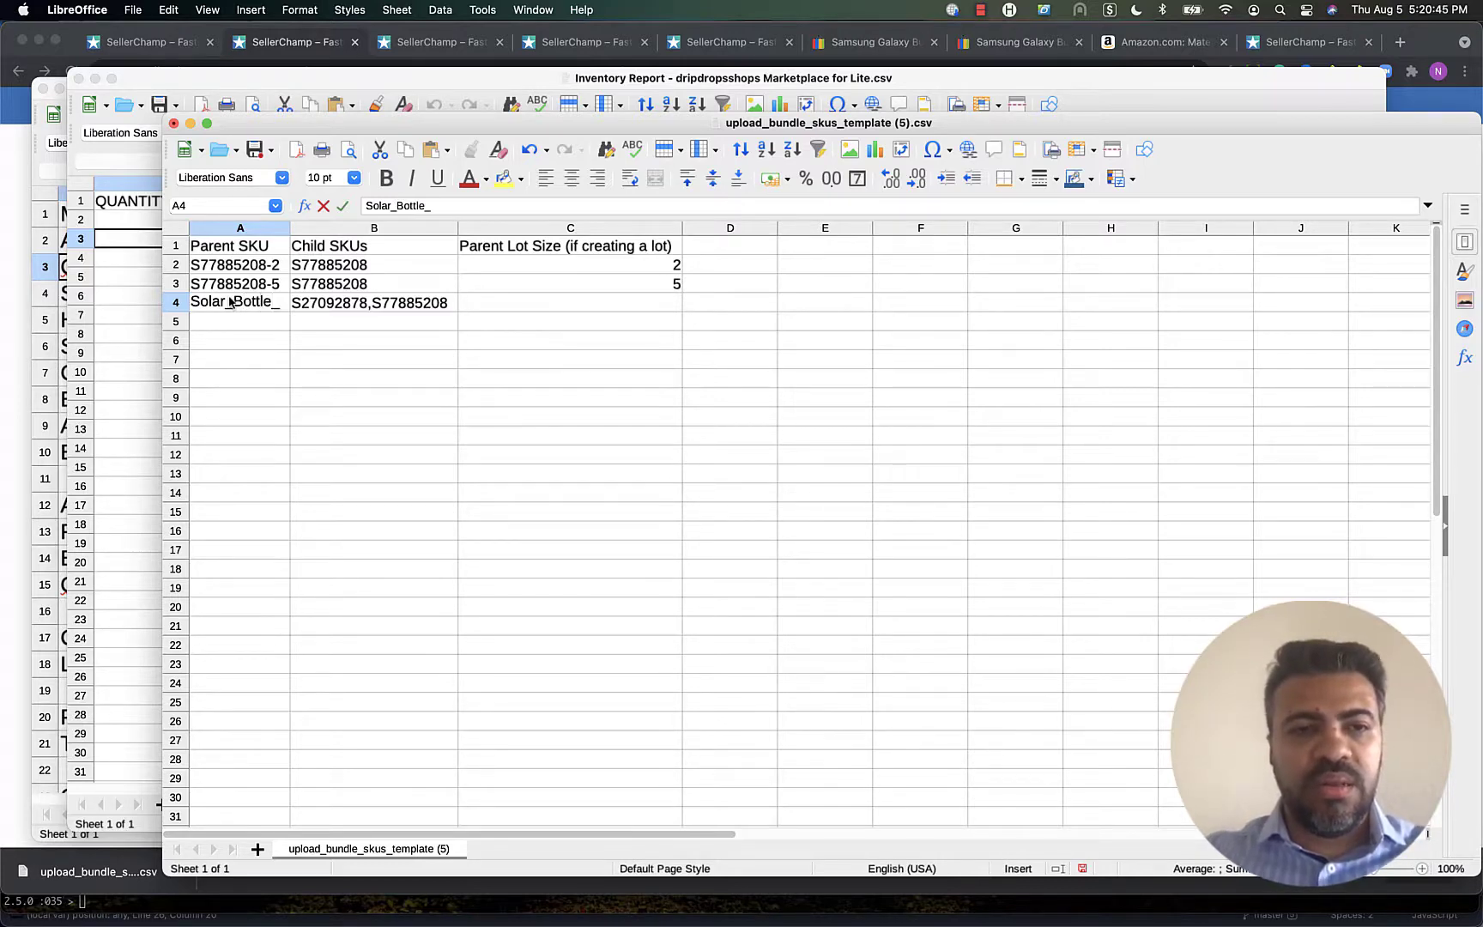
{"action": "type", "text": "Kit"}
{"action": "key", "text": "Return"}
{"action": "left_click", "coordinate": [230, 301]}
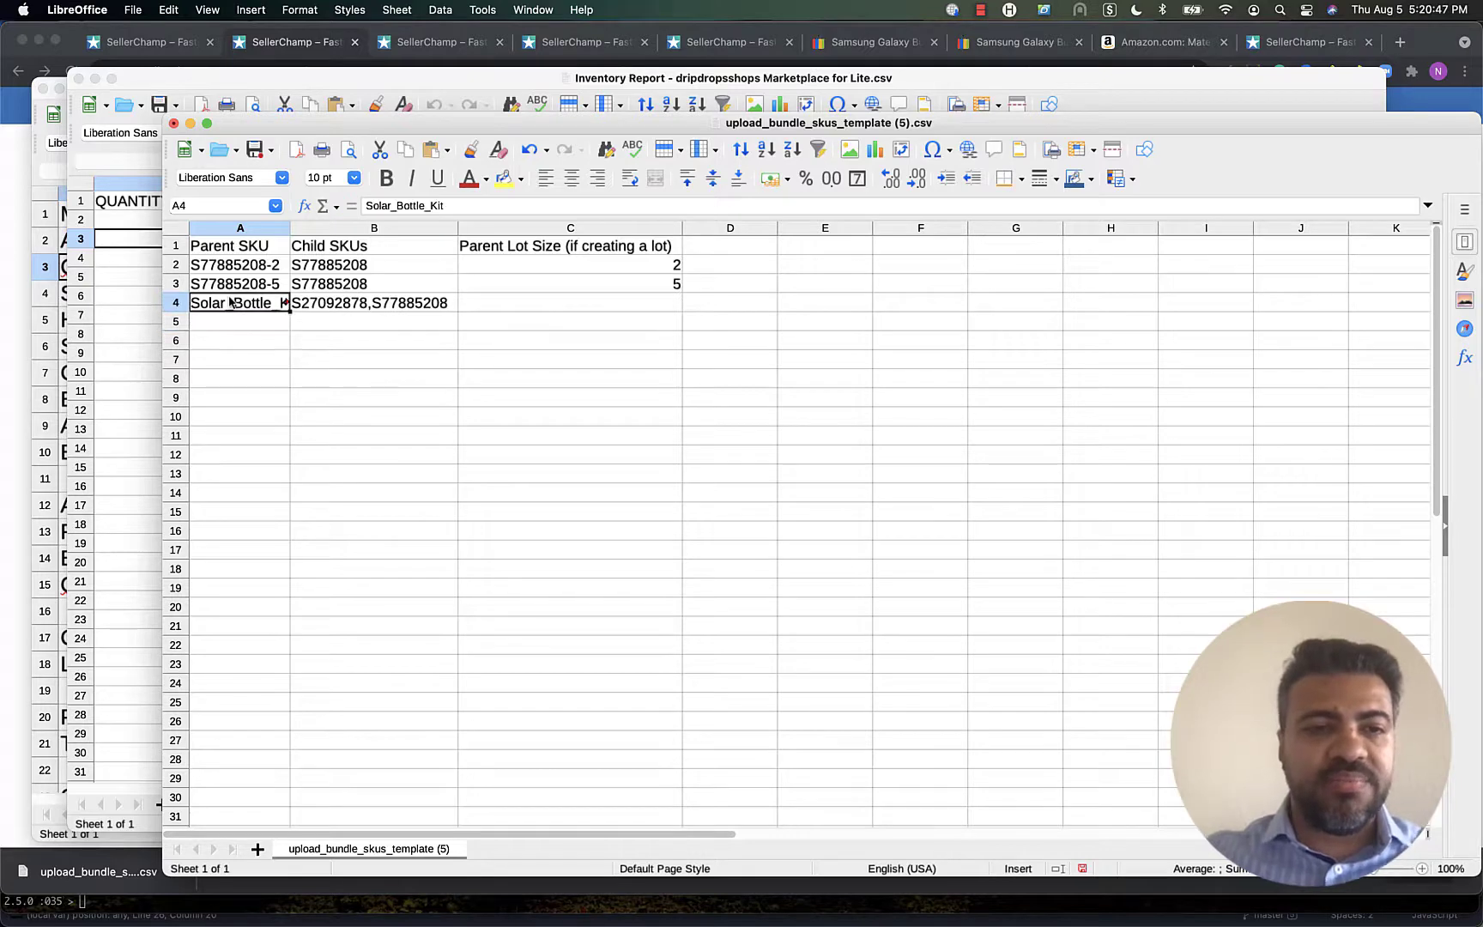
{"action": "double_click", "coordinate": [291, 230]}
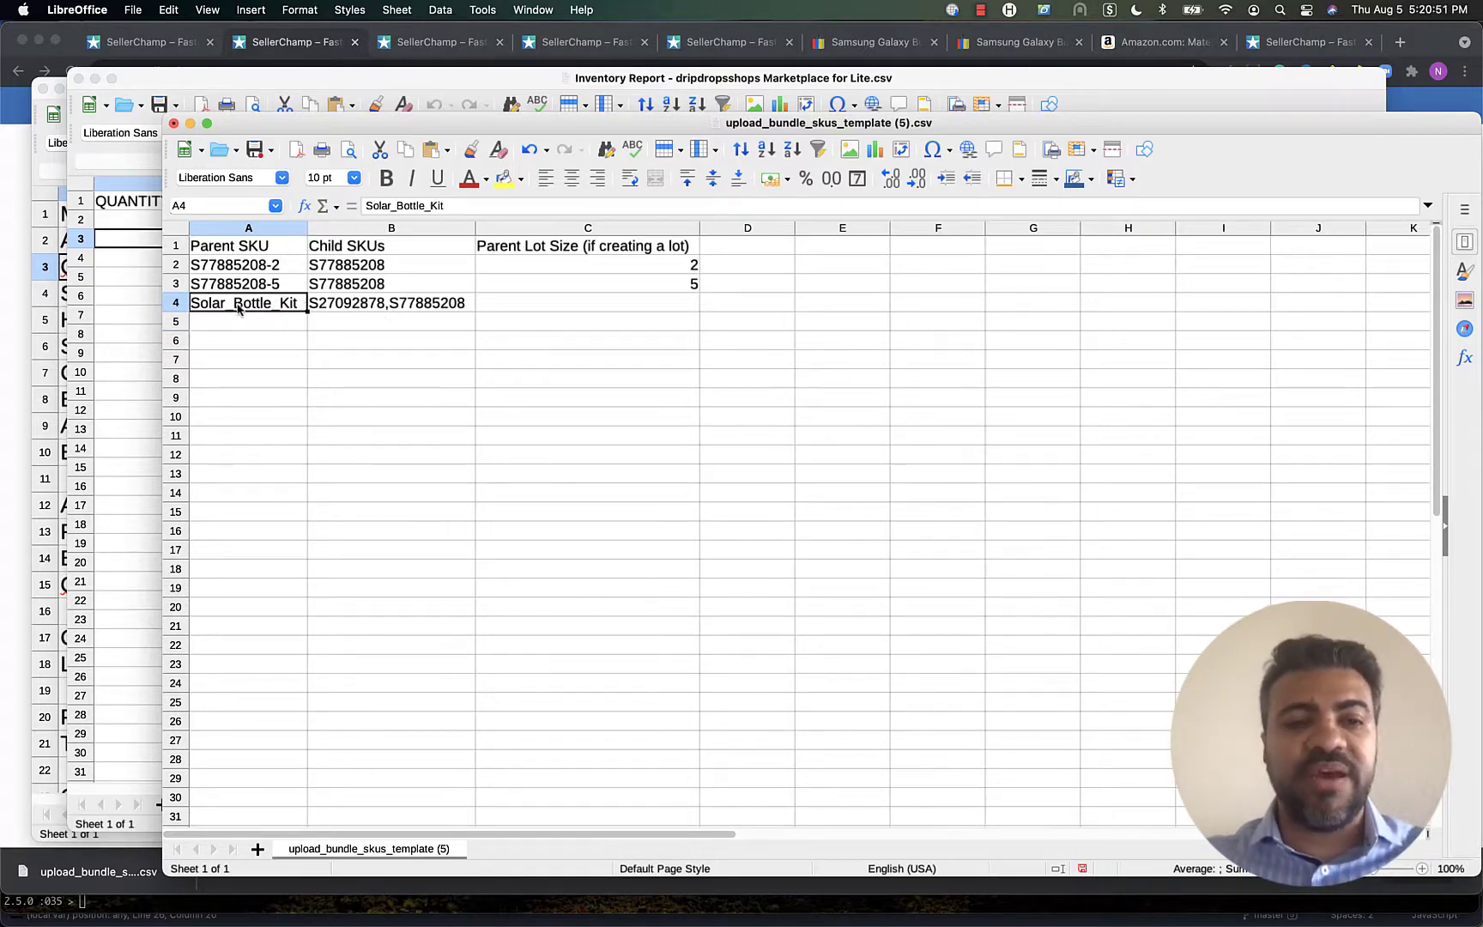
Examine the bundle row's parent SKU, its child SKU list and its empty lot size cell
{"action": "left_click", "coordinate": [353, 312]}
{"action": "left_click", "coordinate": [256, 302]}
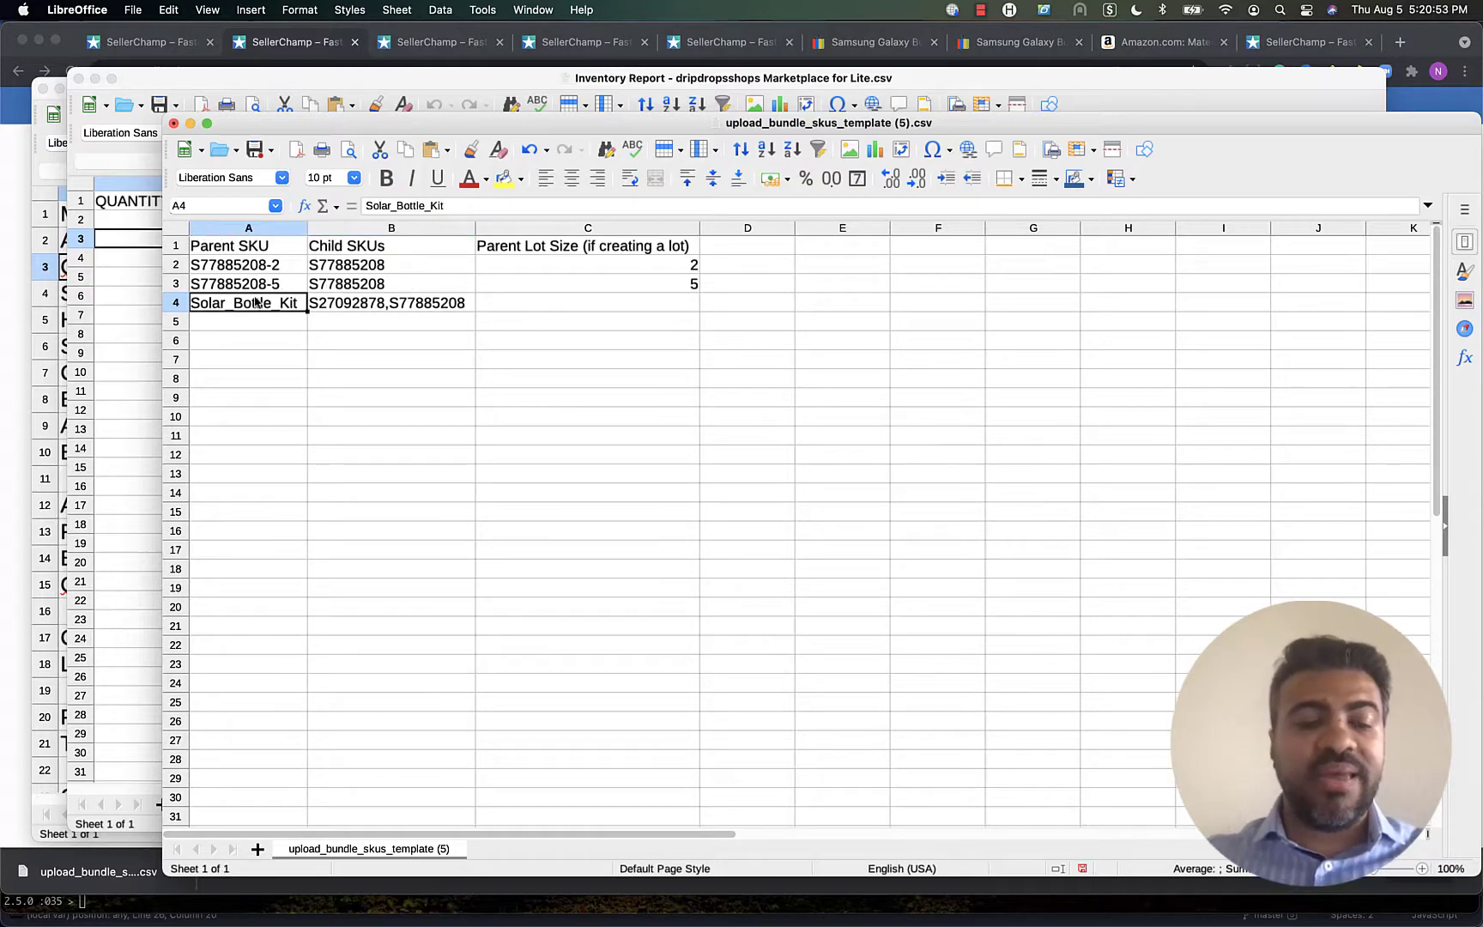
{"action": "left_click", "coordinate": [389, 308]}
{"action": "key", "text": "Tab"}
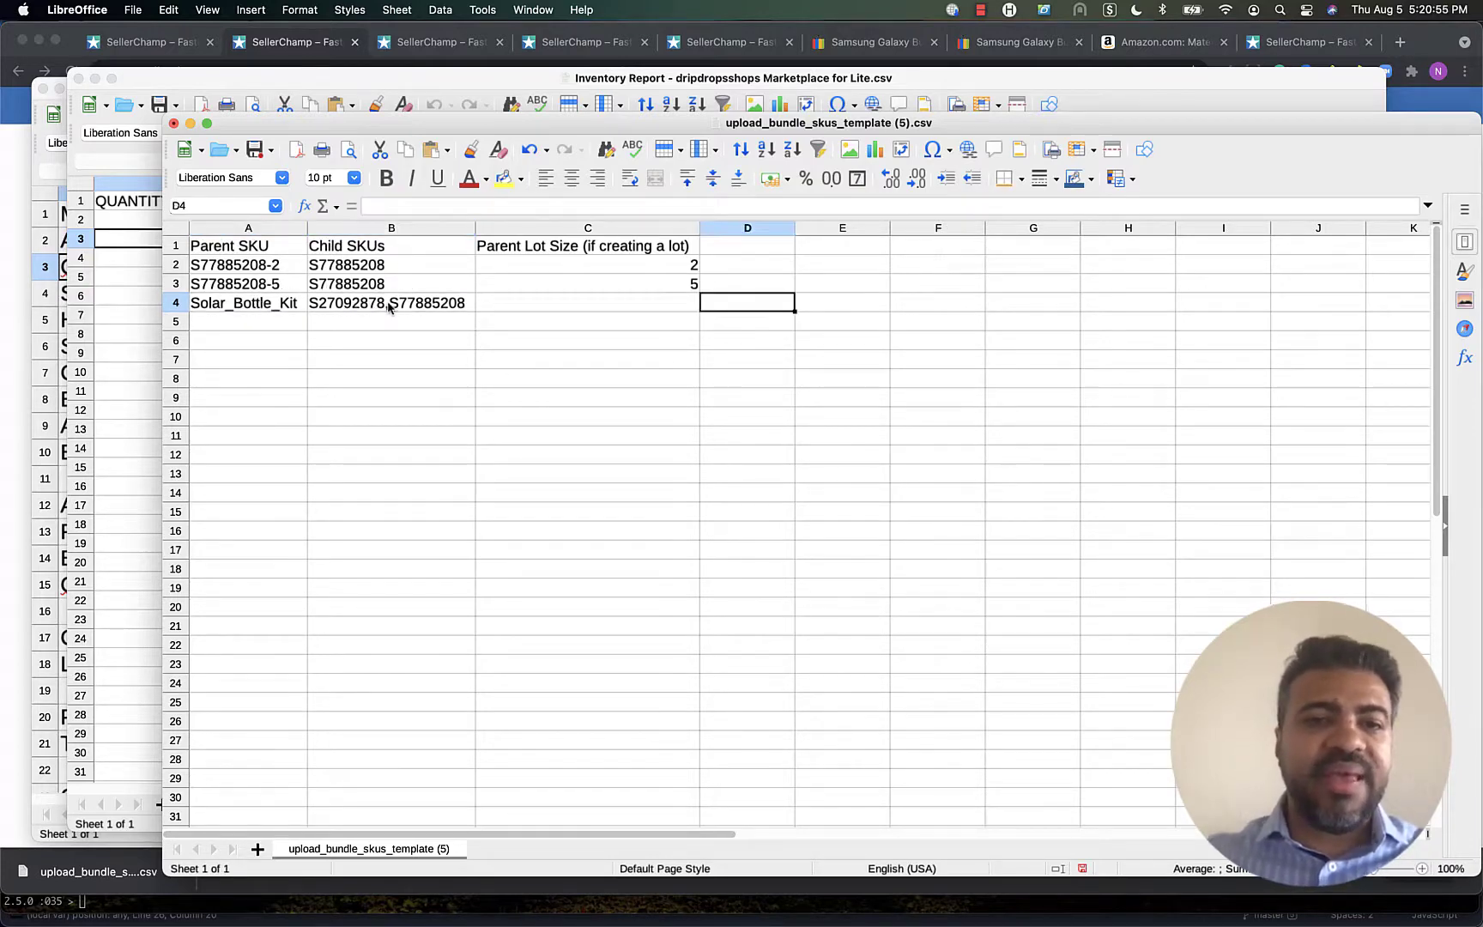
{"action": "key", "text": "Left"}
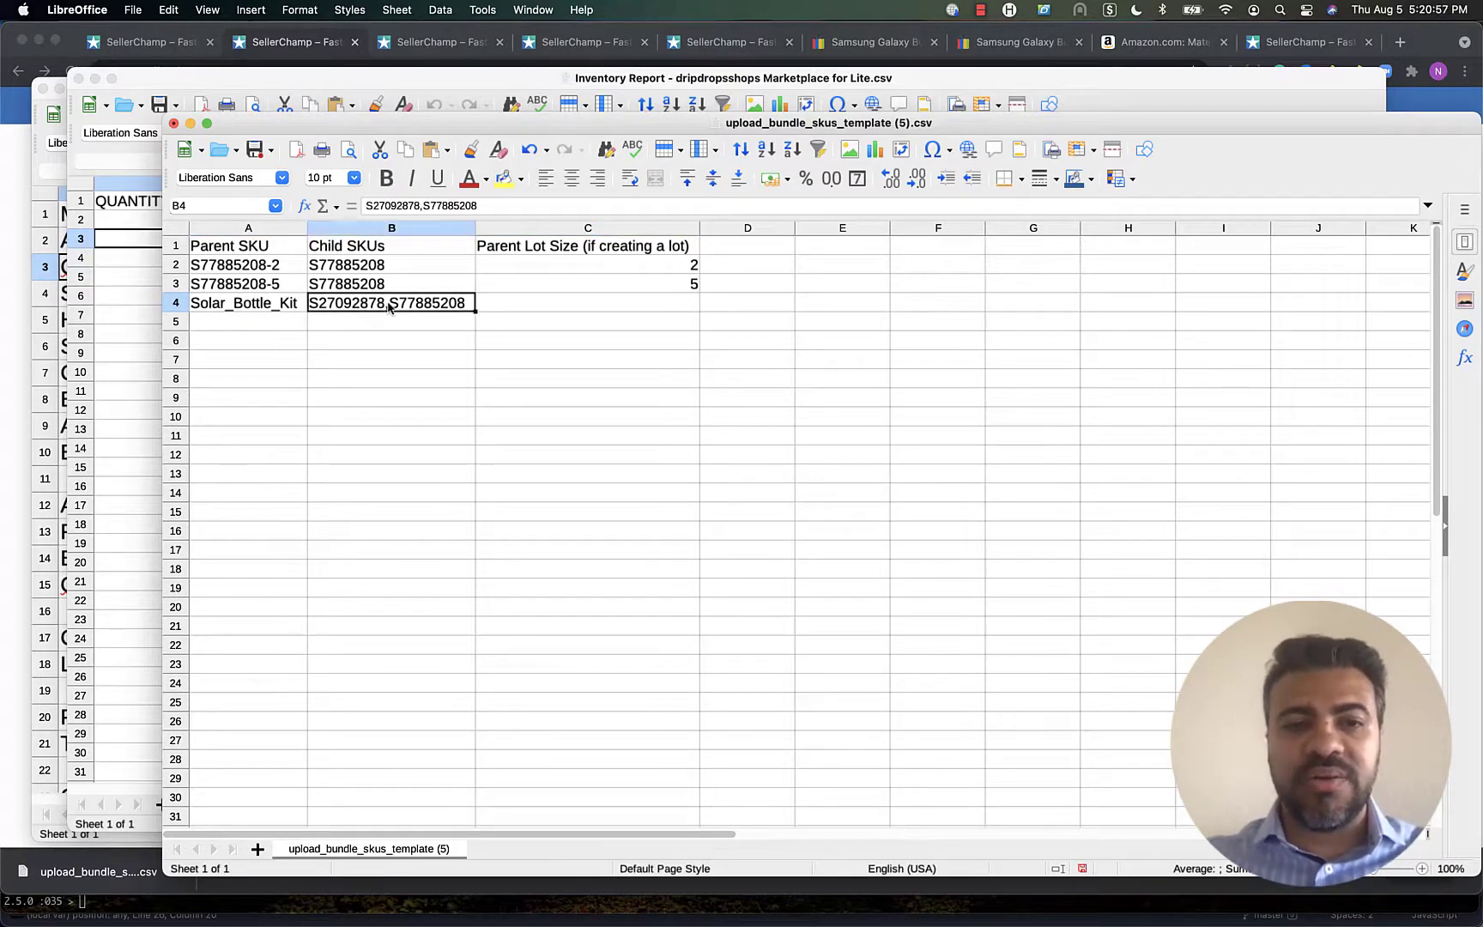
{"action": "key", "text": "Right"}
{"action": "key", "text": "Right"}
{"action": "key", "text": "Left"}
{"action": "key", "text": "Left"}
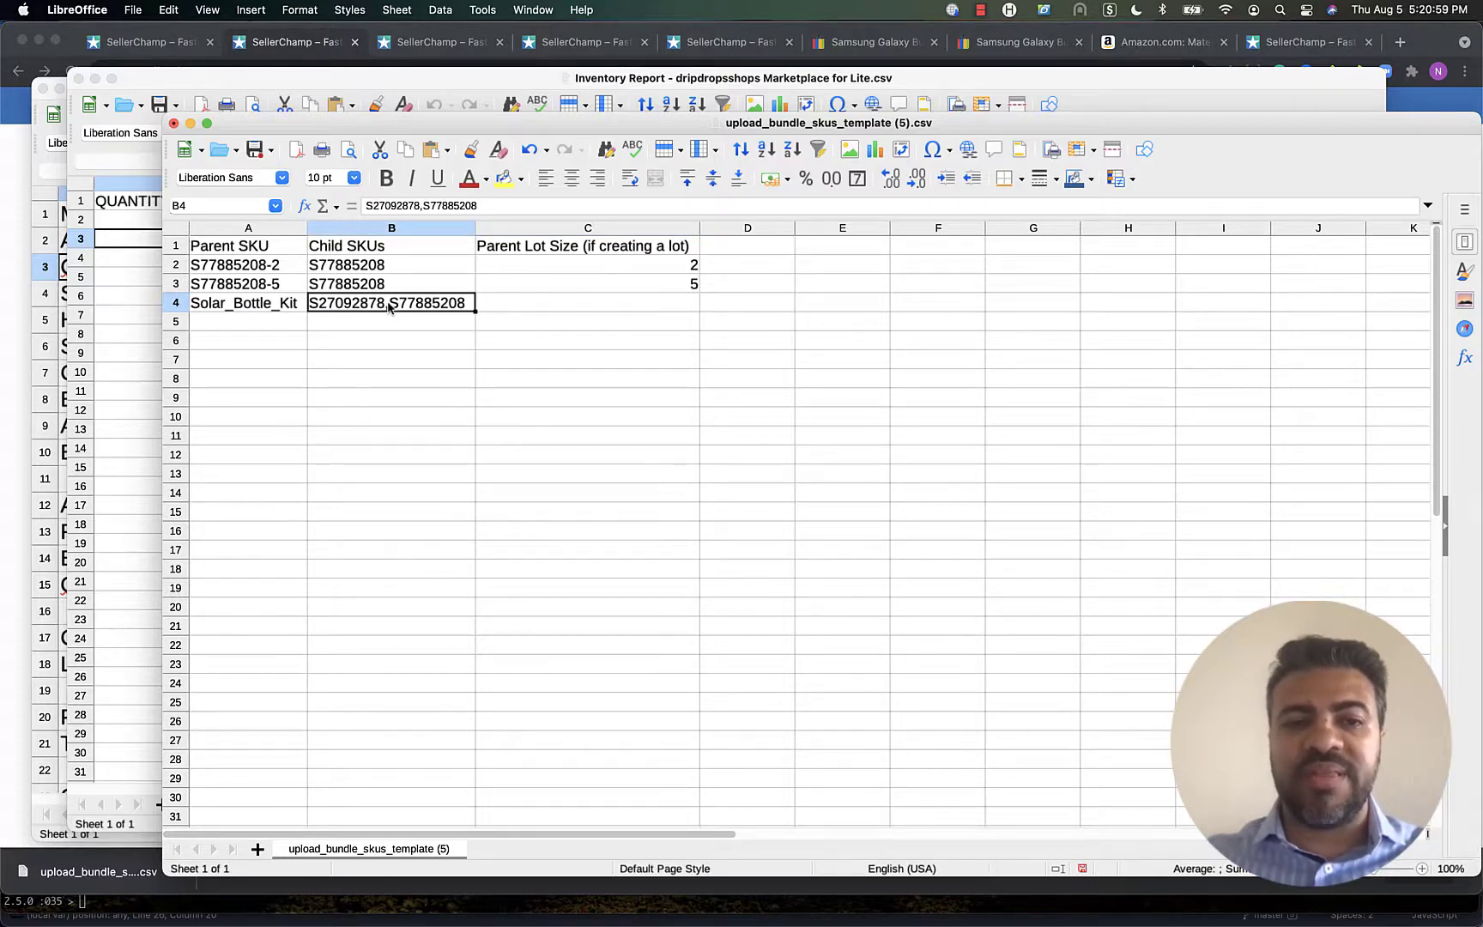
{"action": "key", "text": "Left"}
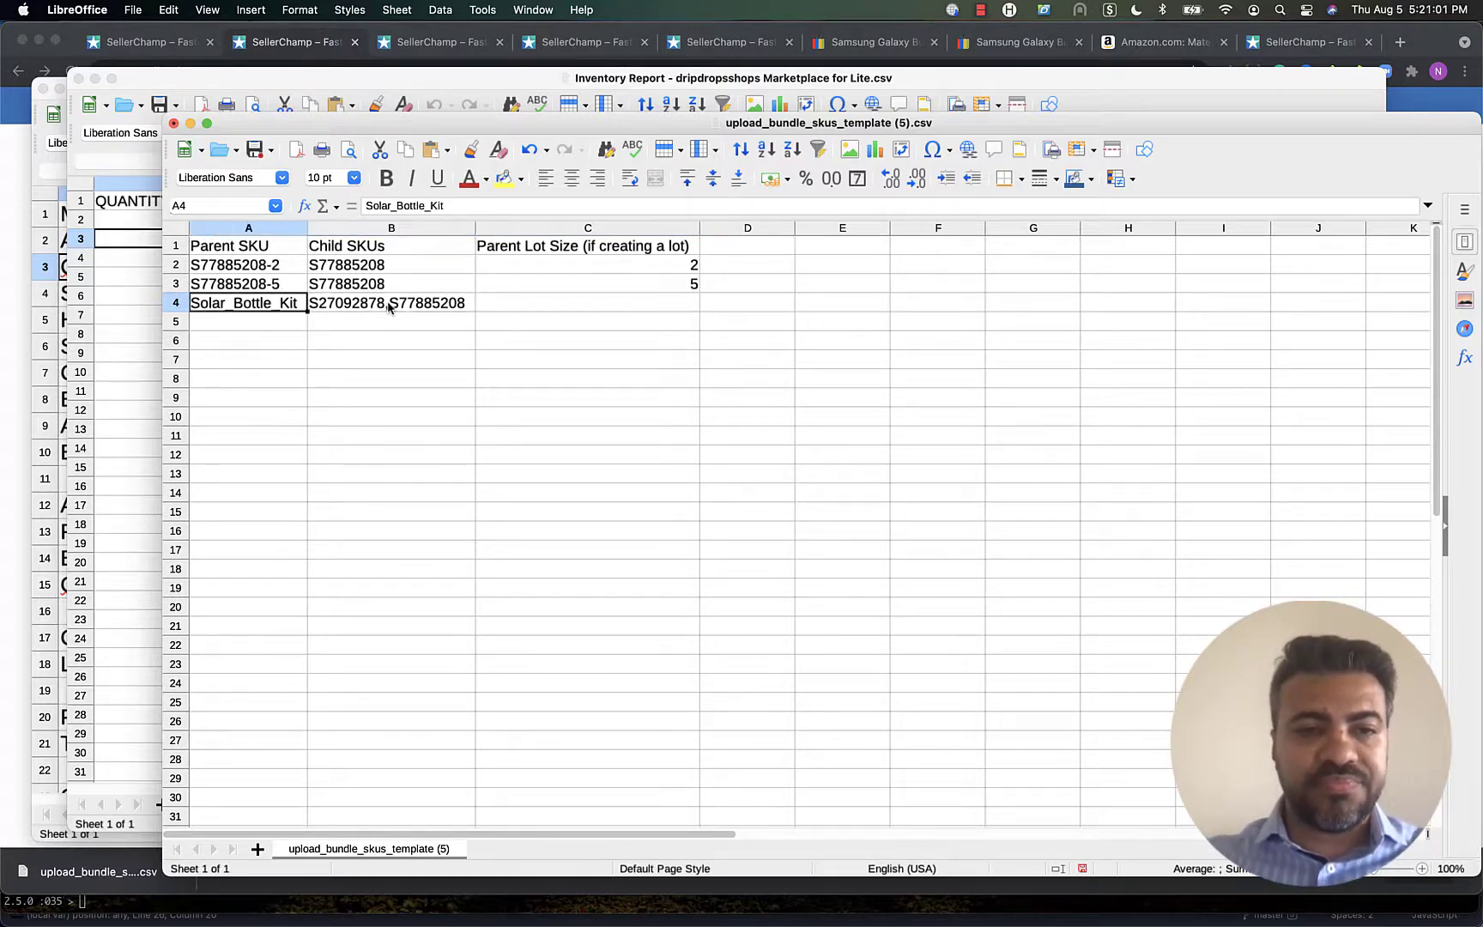
{"action": "key", "text": "Right"}
{"action": "key", "text": "Left"}
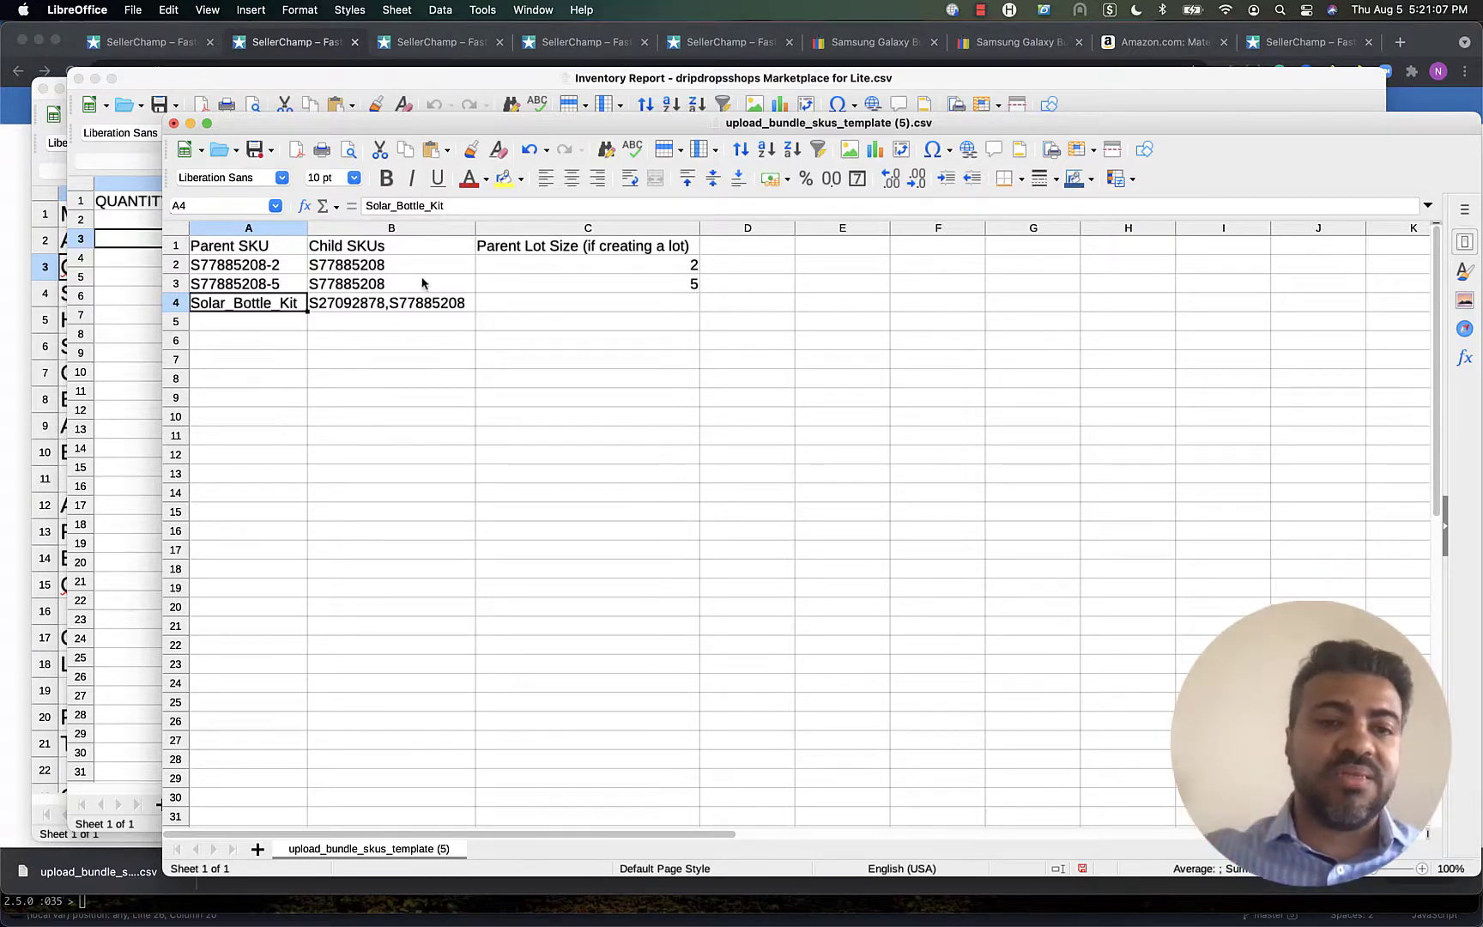
Review the parent and child SKUs of both lot rows and each child SKU of the Solar_Bottle_Kit row
{"action": "left_click", "coordinate": [292, 270]}
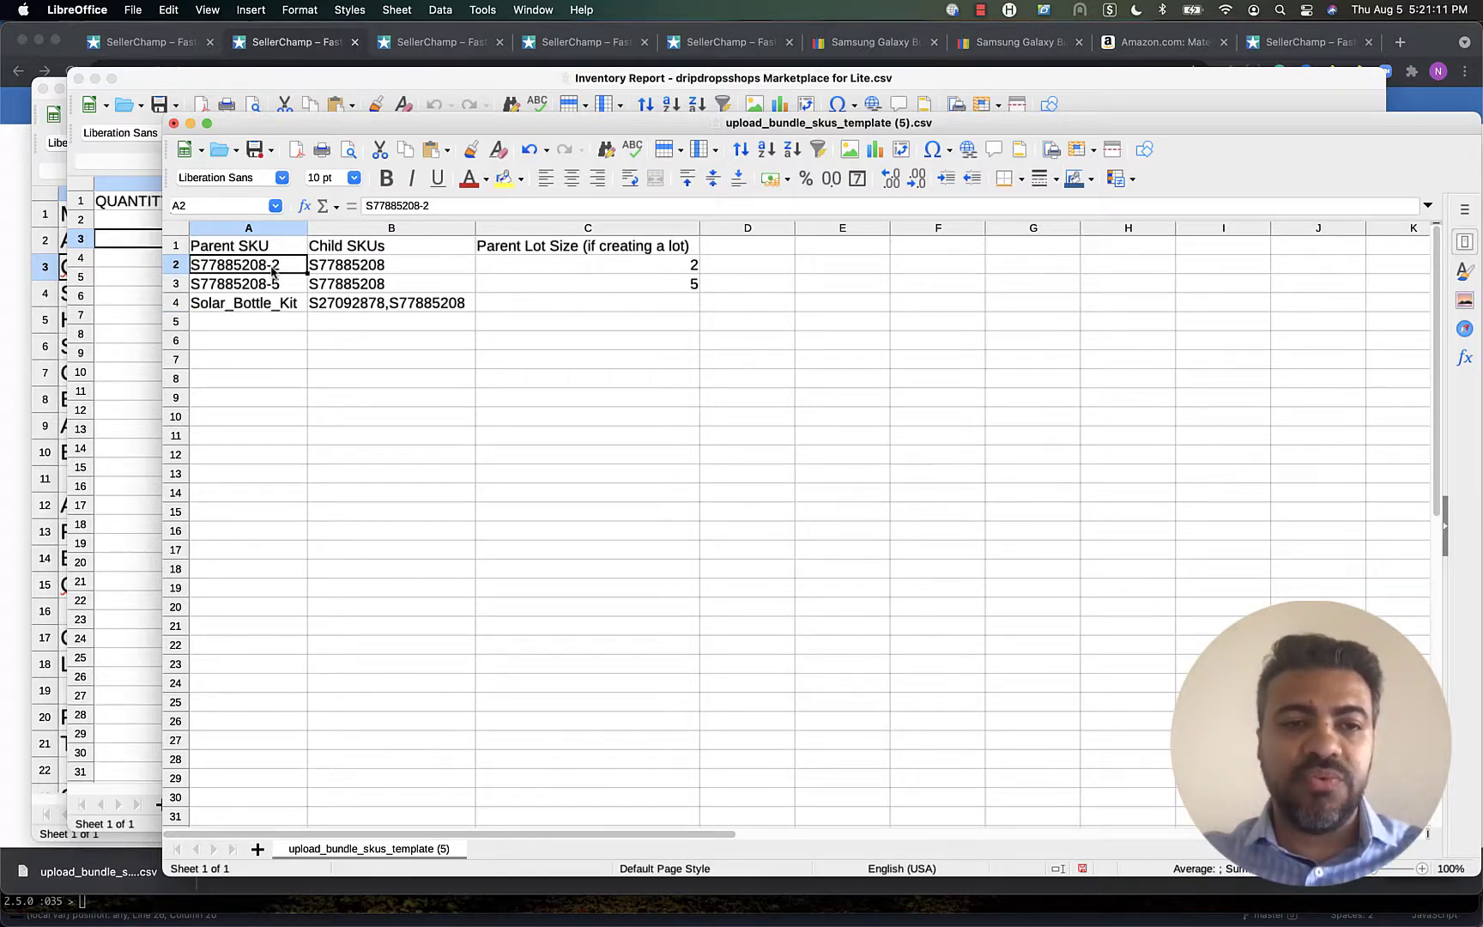
{"action": "left_click", "coordinate": [344, 274]}
{"action": "double_click", "coordinate": [343, 273]}
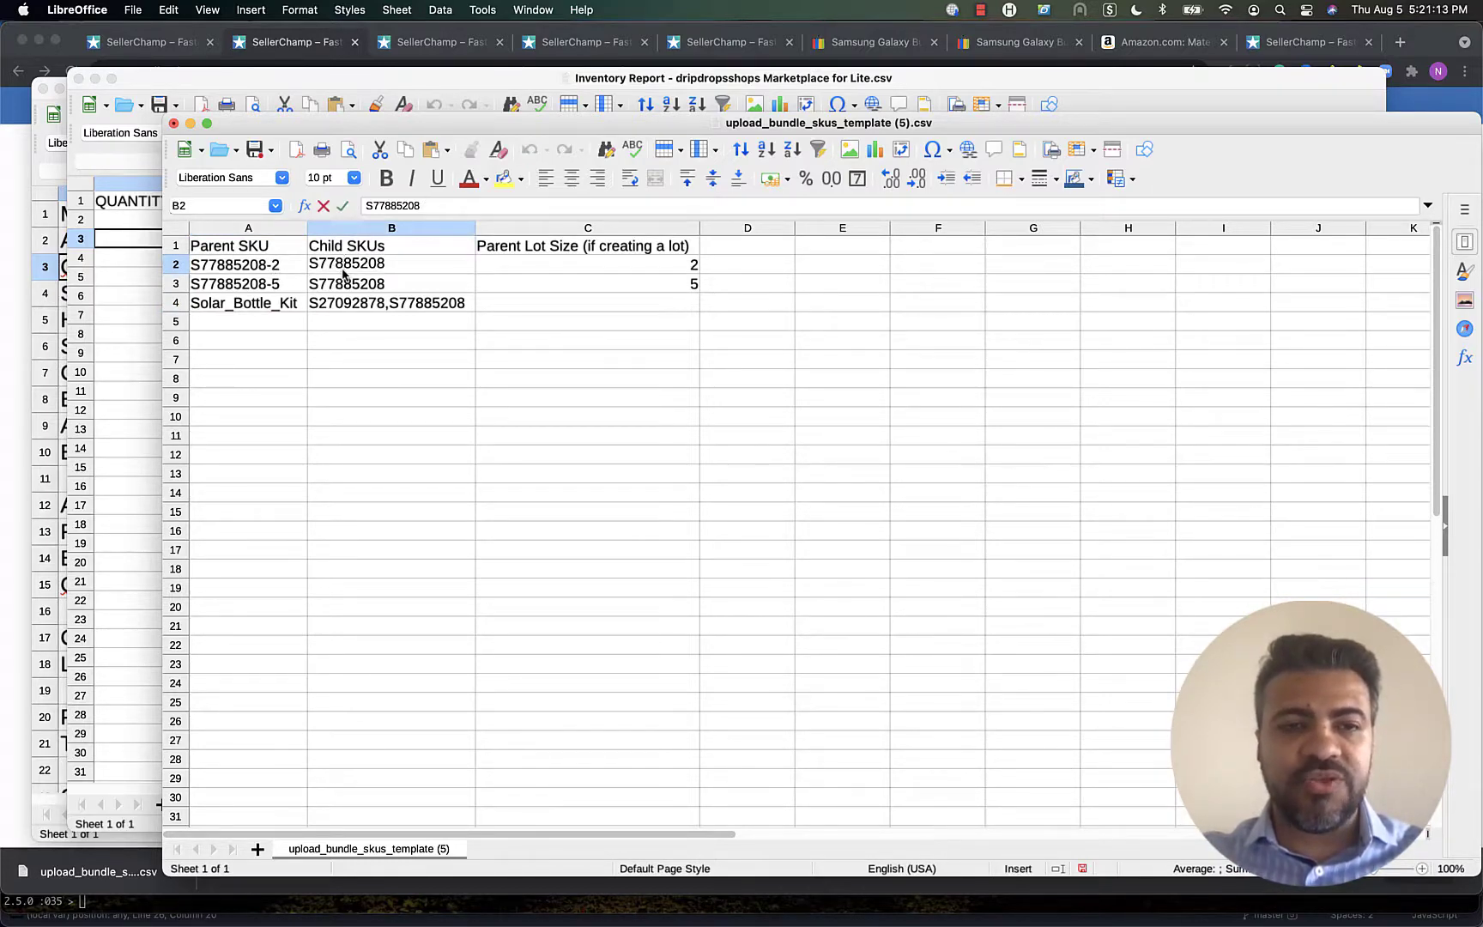
{"action": "double_click", "coordinate": [289, 284]}
{"action": "double_click", "coordinate": [271, 292]}
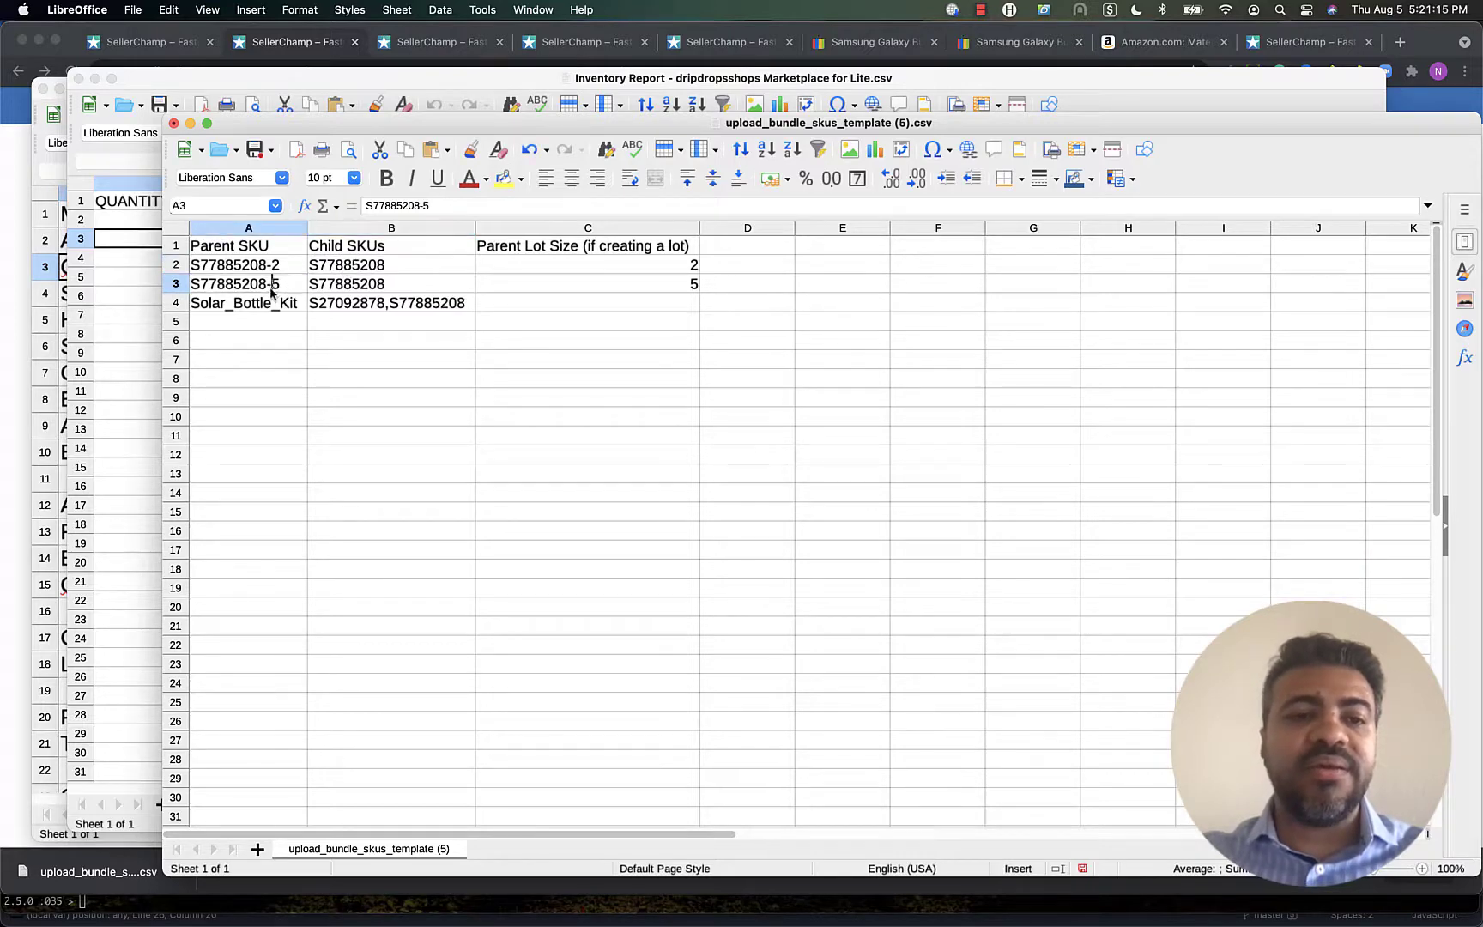
{"action": "left_click", "coordinate": [273, 305]}
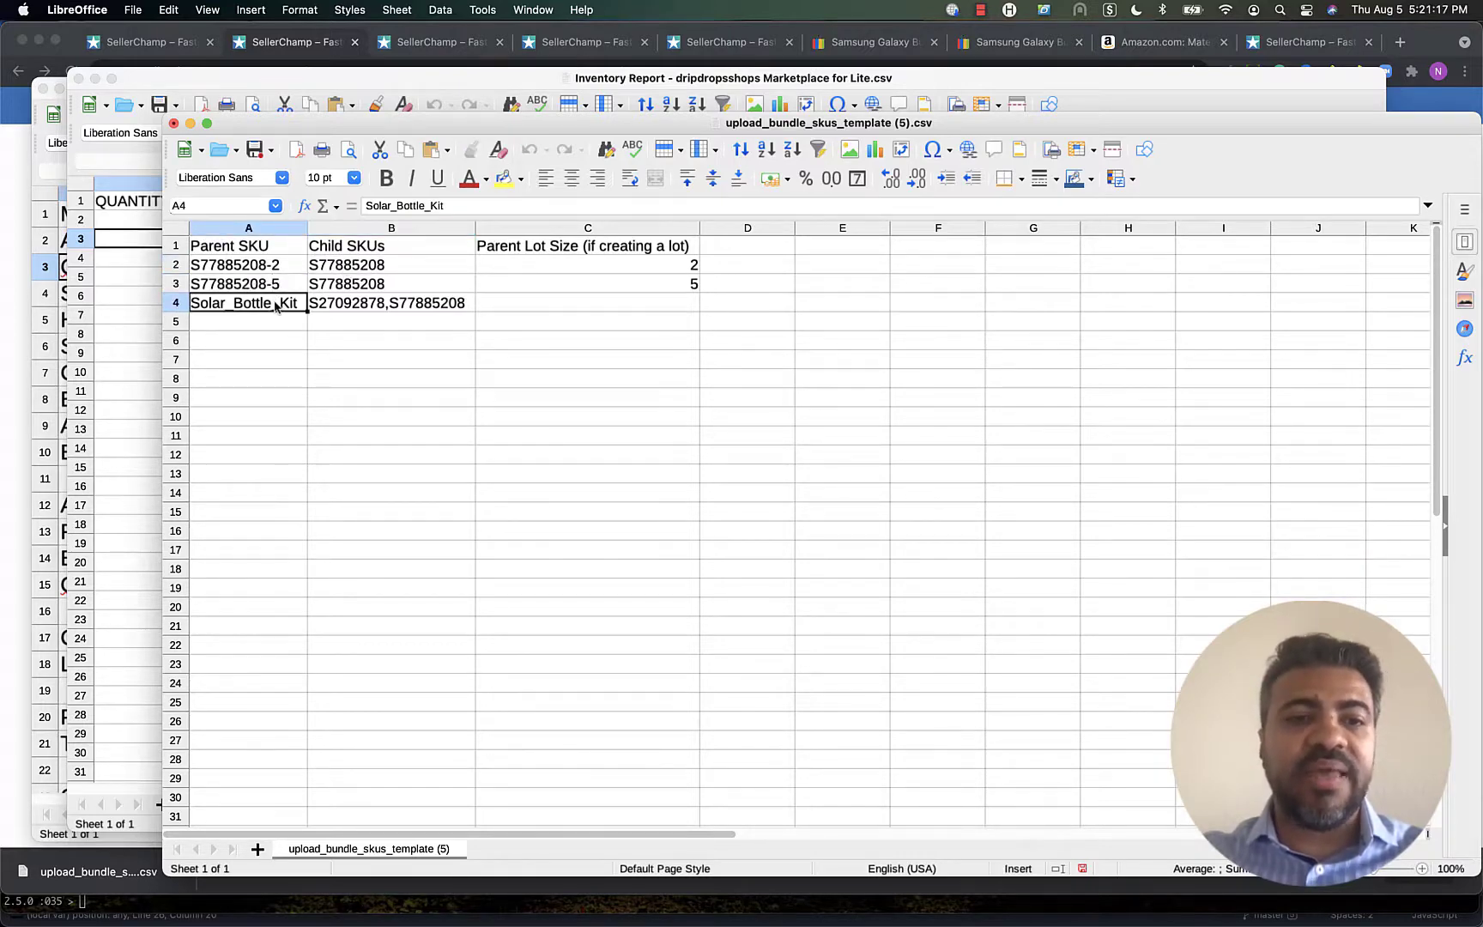
{"action": "double_click", "coordinate": [273, 304]}
{"action": "double_click", "coordinate": [342, 303]}
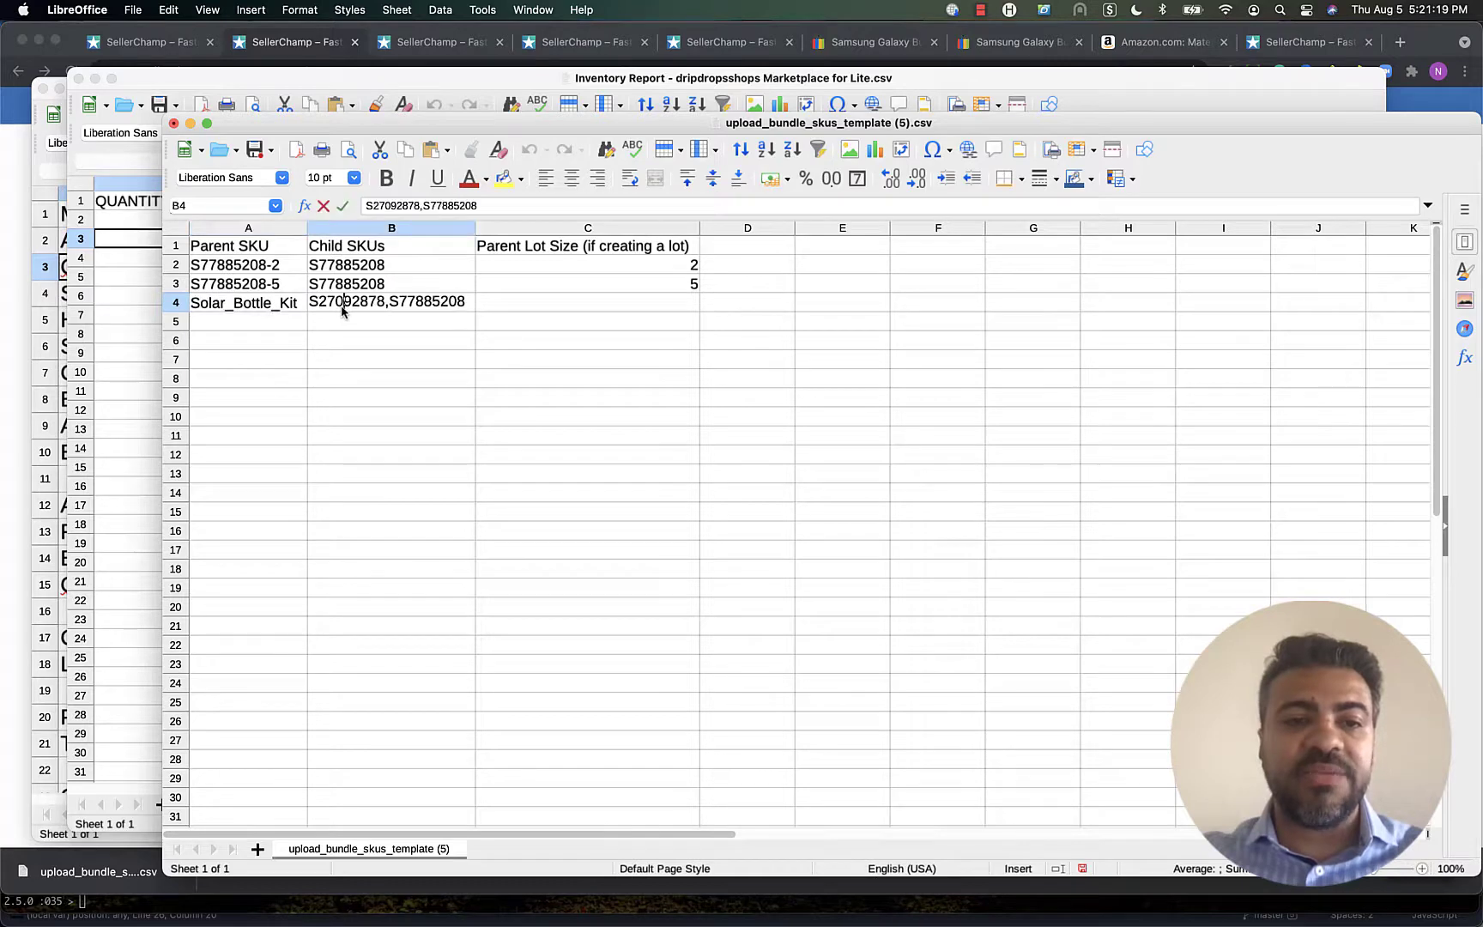
{"action": "double_click", "coordinate": [422, 302]}
{"action": "key", "text": "super+c"}
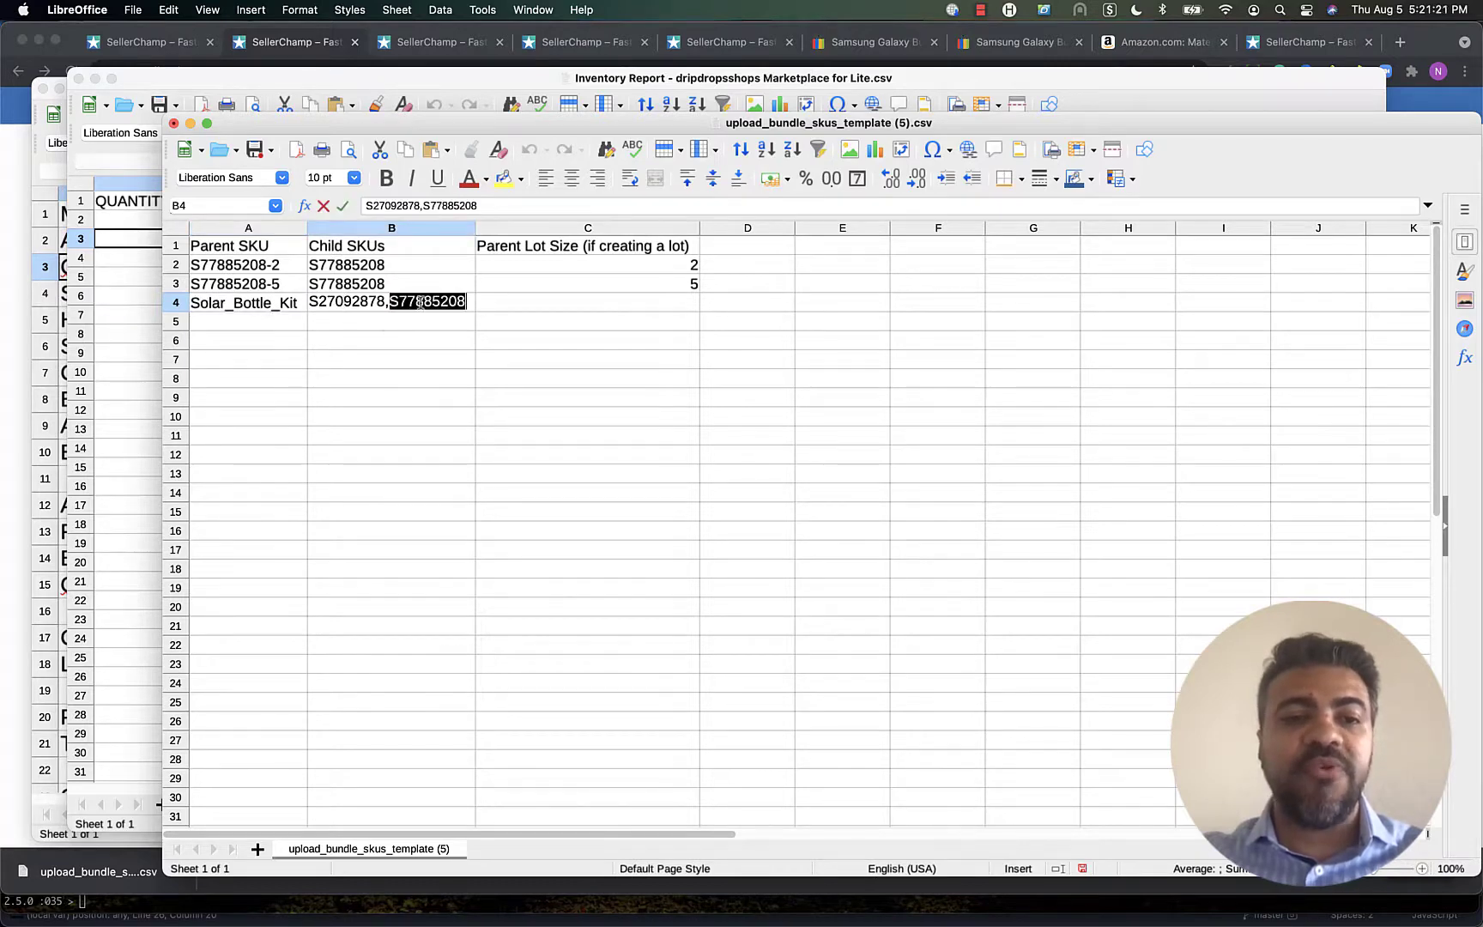
Leave cell B4 and save the completed bundle template CSV file
{"action": "left_click", "coordinate": [276, 321]}
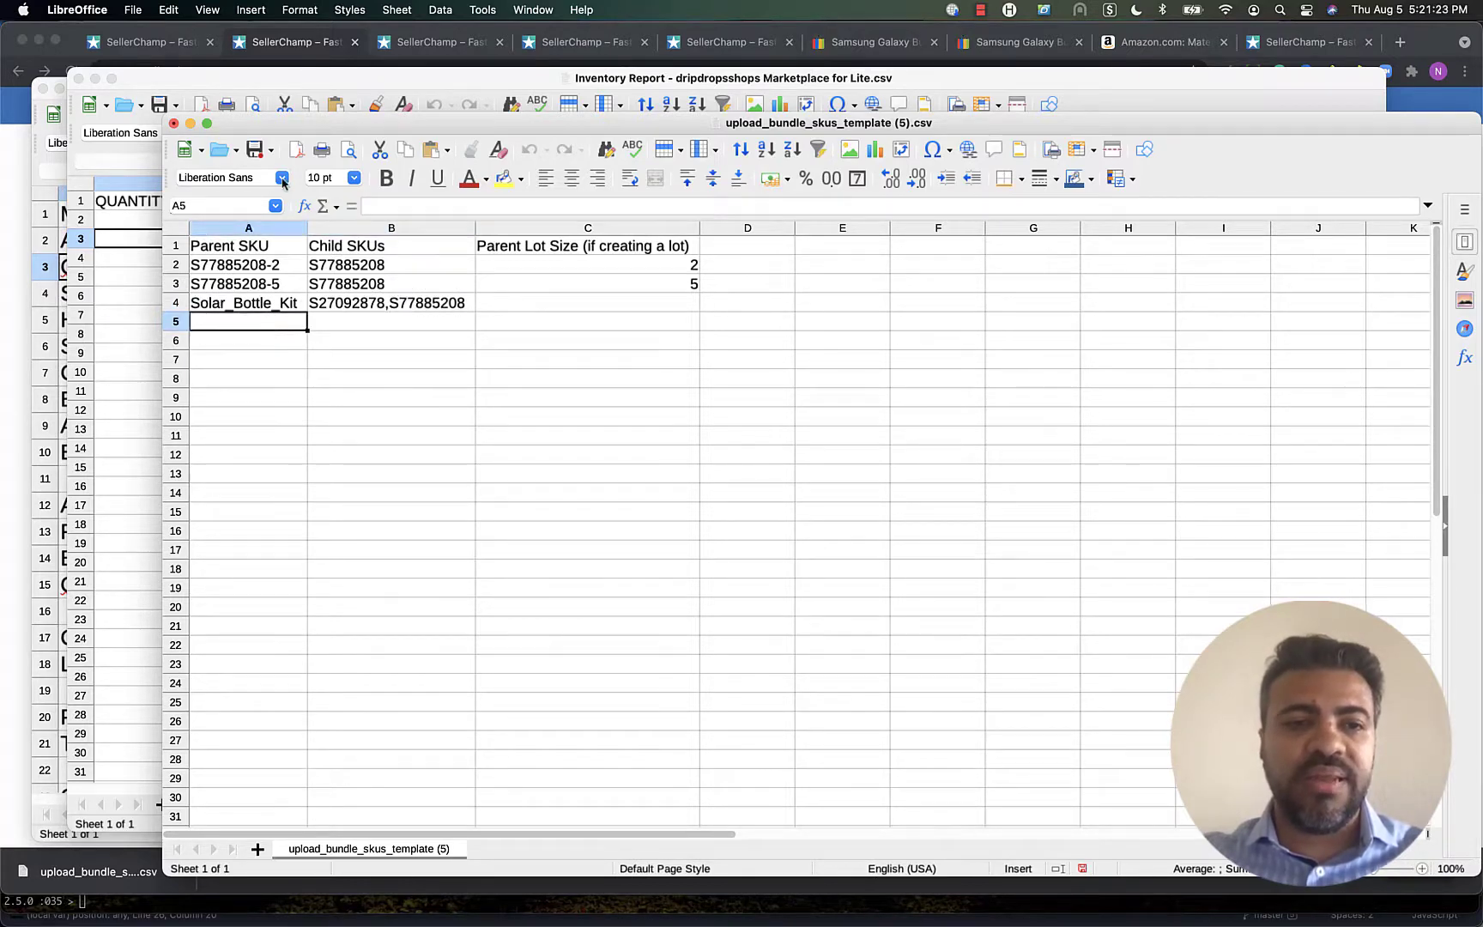
{"action": "left_click", "coordinate": [256, 151]}
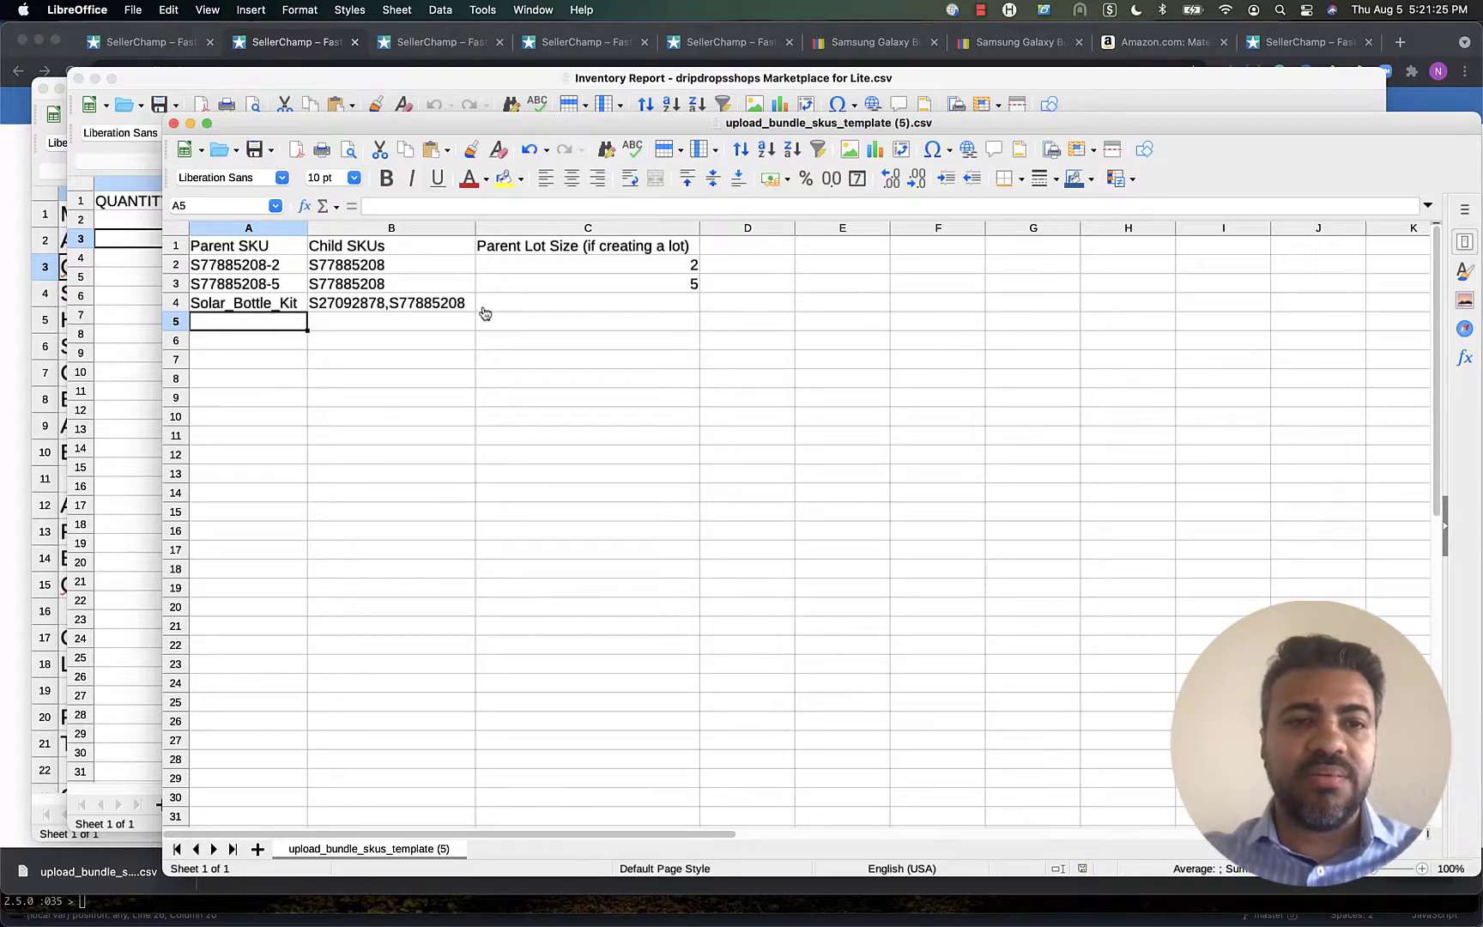
Switch to SellerChamp in Chrome and open the Upload Bundles dialog from the inventory page
{"action": "key", "text": "super+Tab"}
{"action": "scroll", "coordinate": [515, 343], "scroll_direction": "up", "scroll_amount": 5}
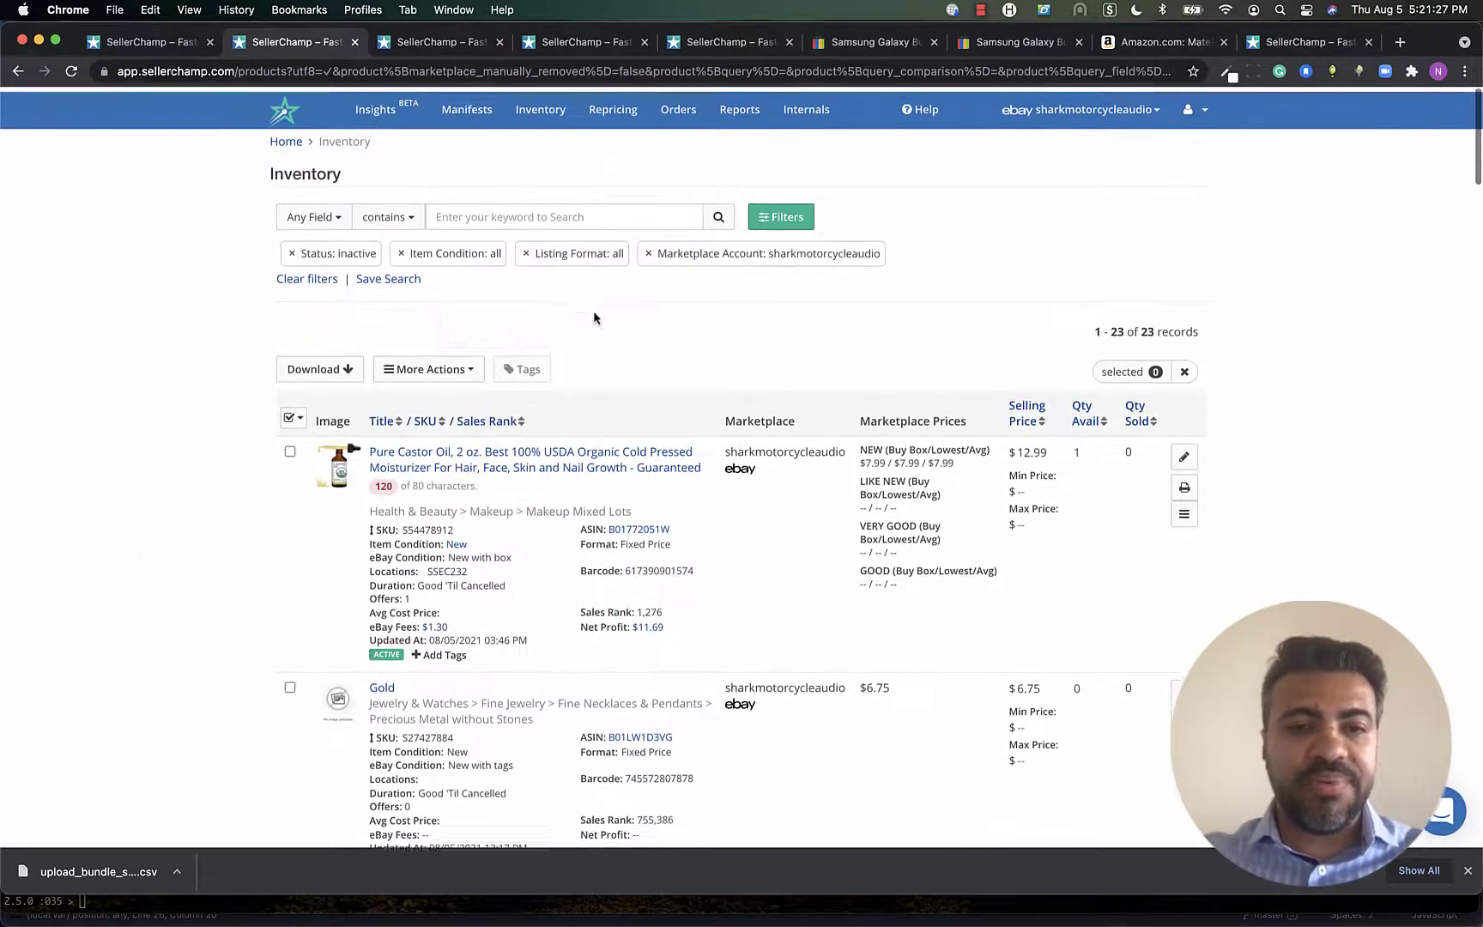
{"action": "left_click", "coordinate": [442, 380]}
{"action": "scroll", "coordinate": [447, 412], "scroll_direction": "down", "scroll_amount": 1}
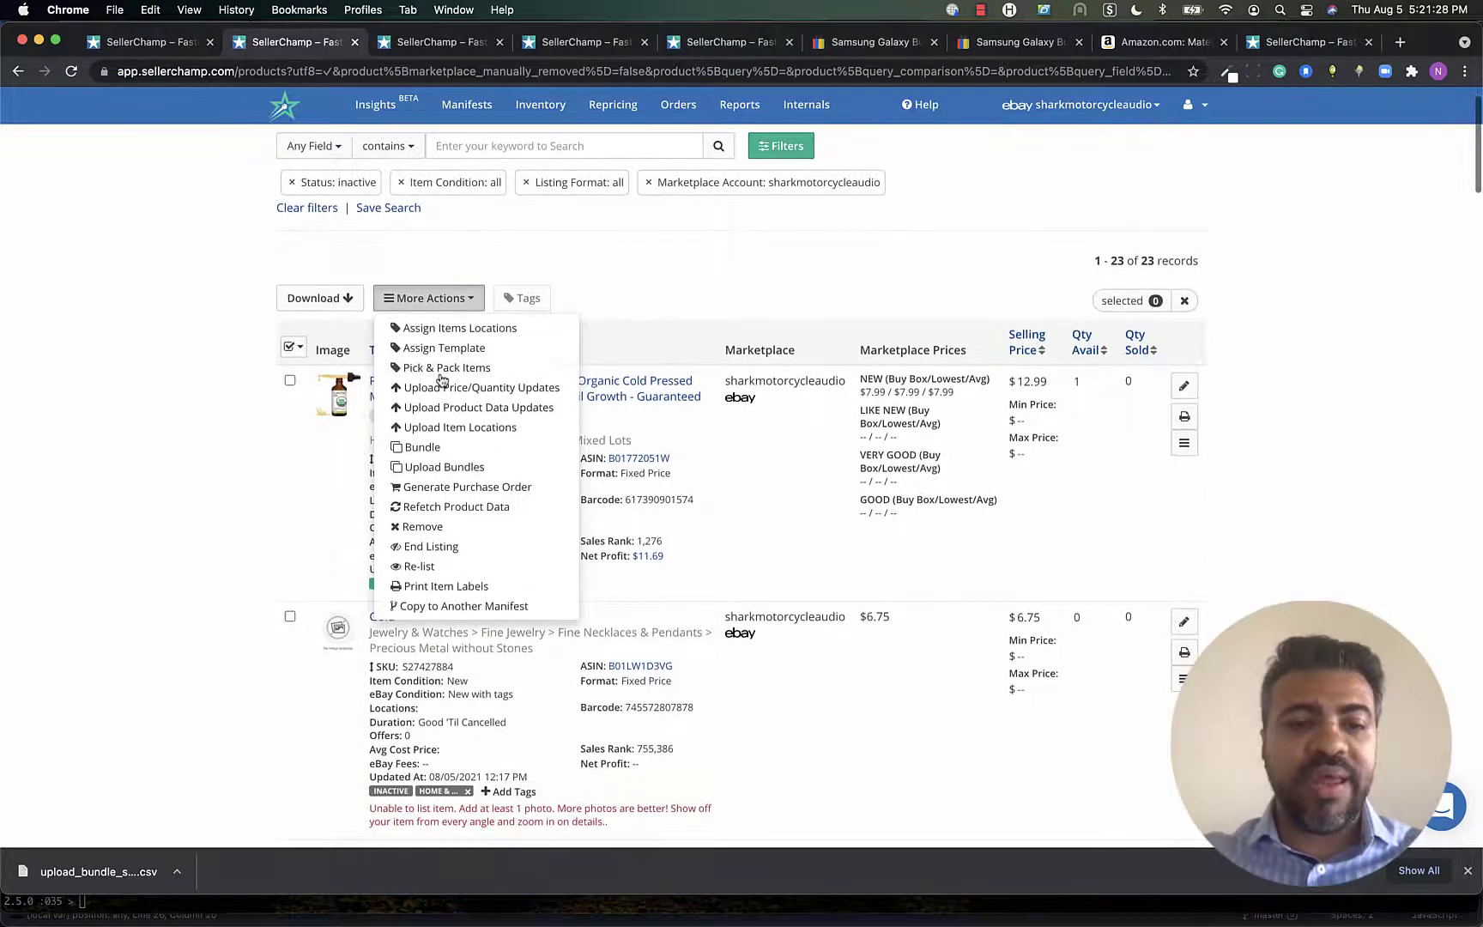
{"action": "left_click", "coordinate": [461, 472]}
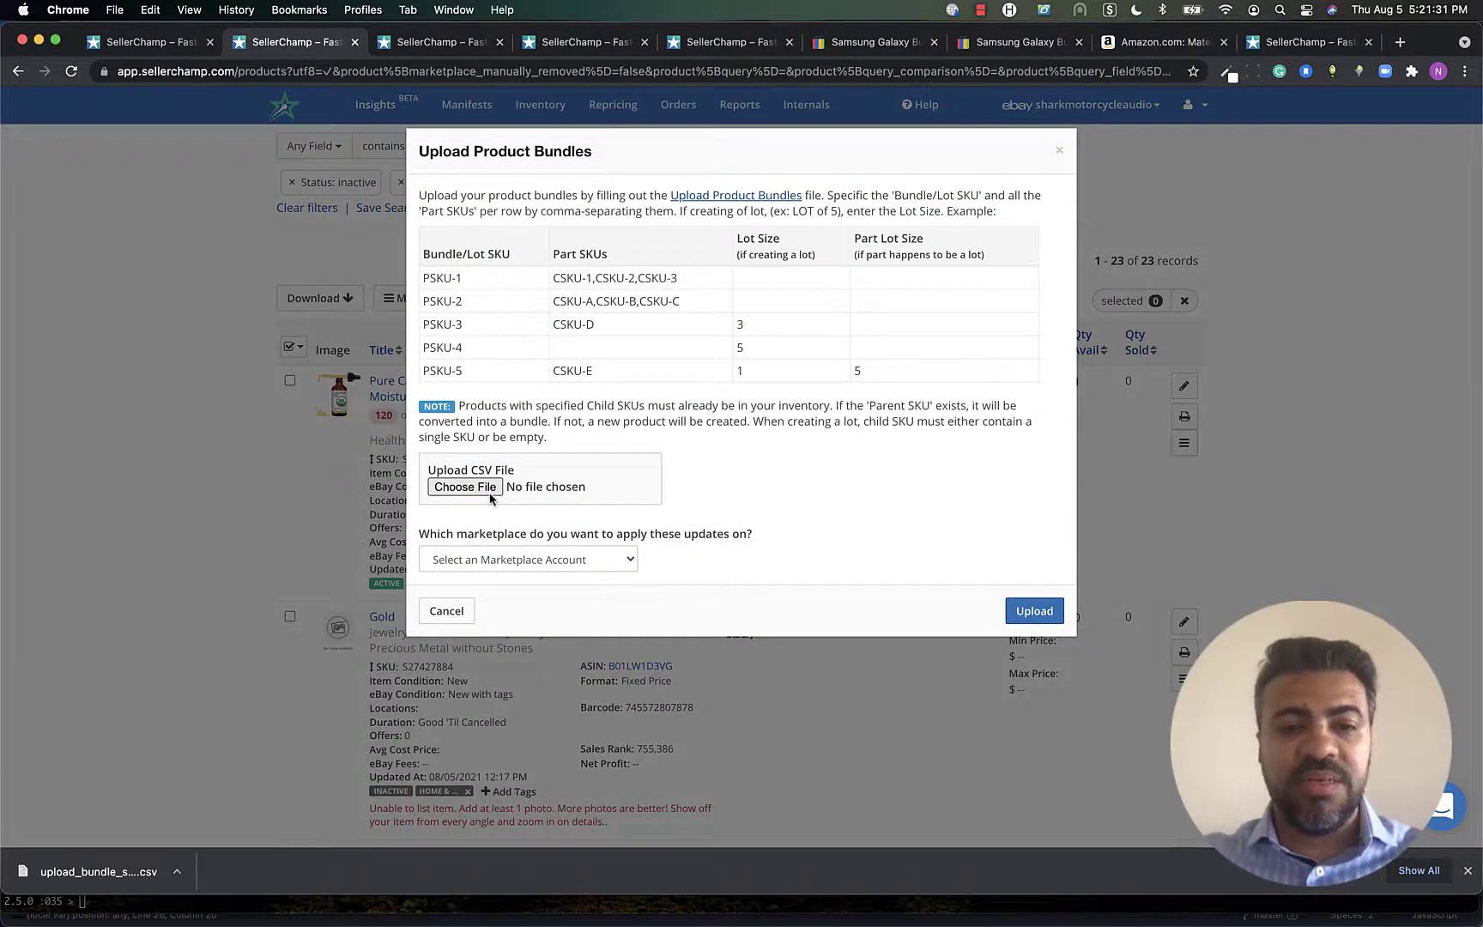
Choose upload_bundle_skus_template (5).csv from the Downloads folder as the CSV file to upload
{"action": "left_click", "coordinate": [465, 487]}
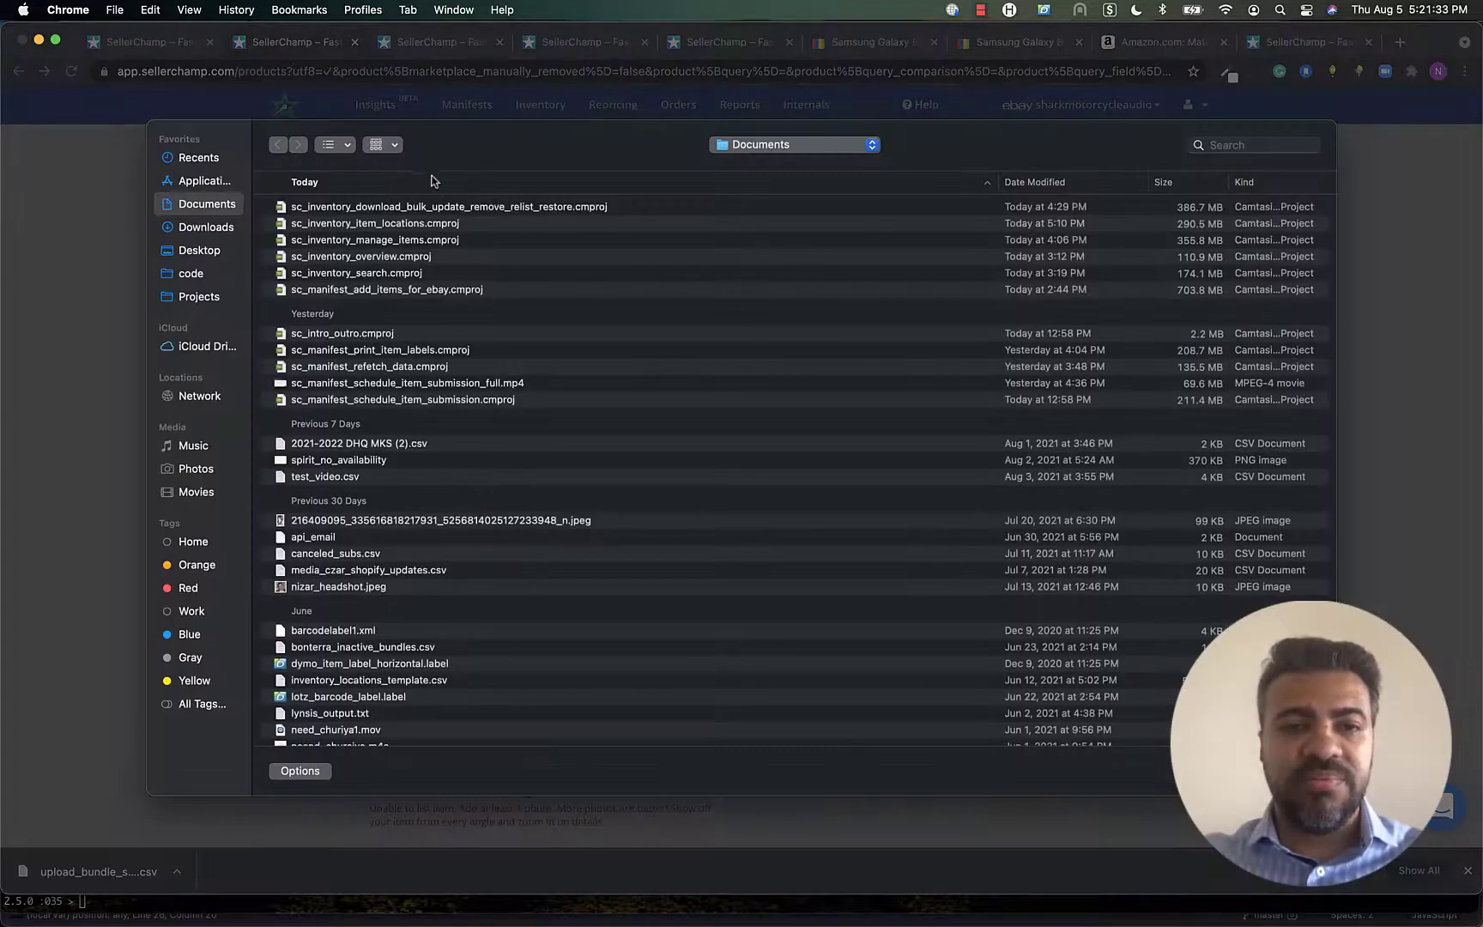
{"action": "left_click", "coordinate": [204, 230]}
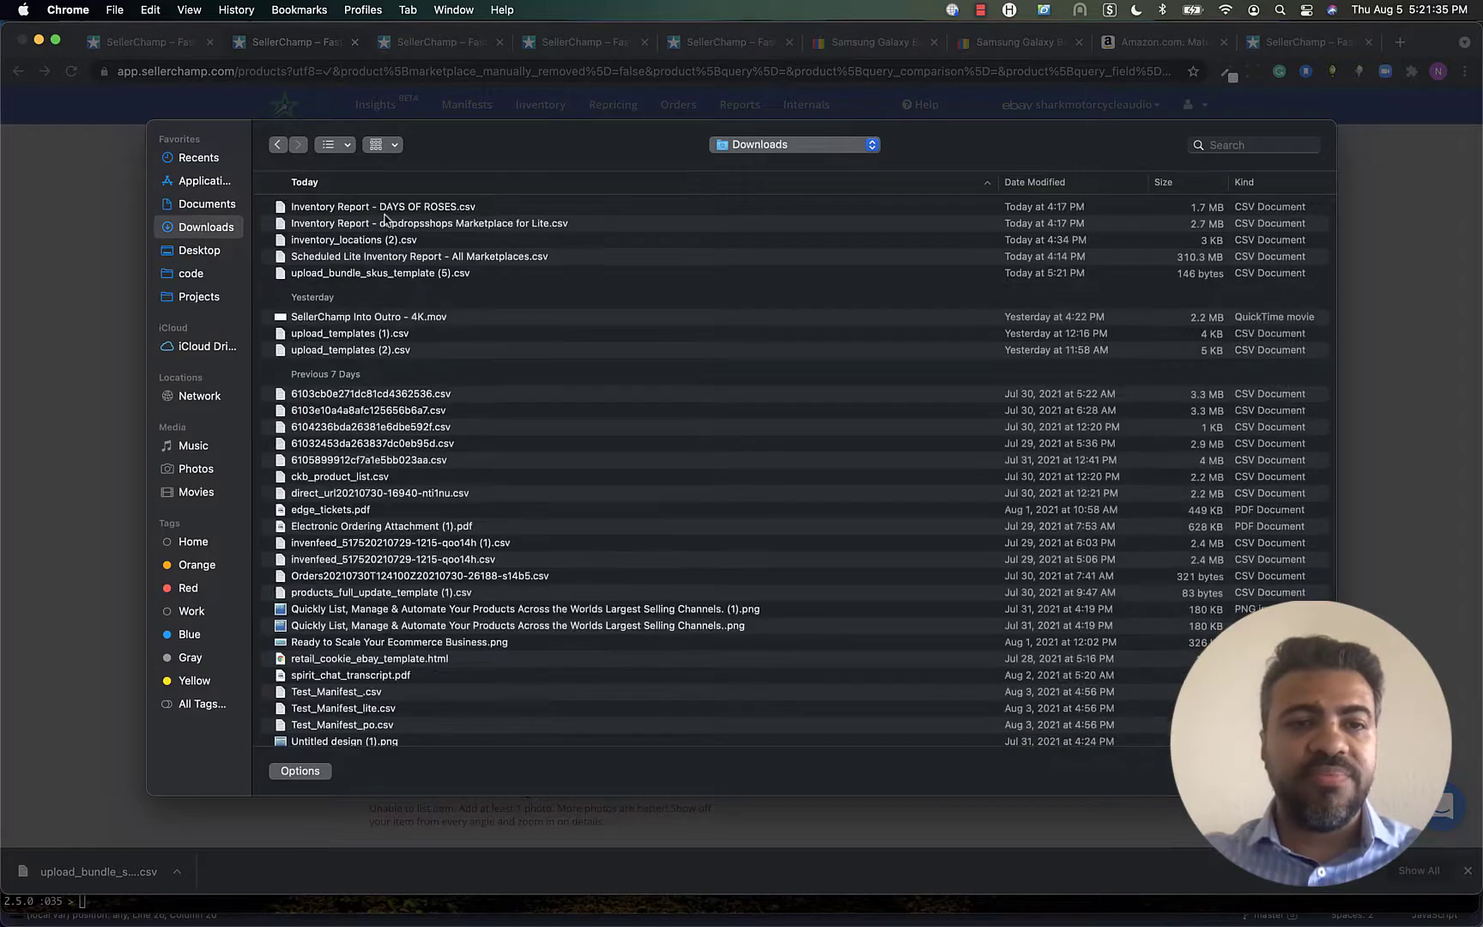
{"action": "scroll", "coordinate": [265, 253], "scroll_direction": "up", "scroll_amount": 2}
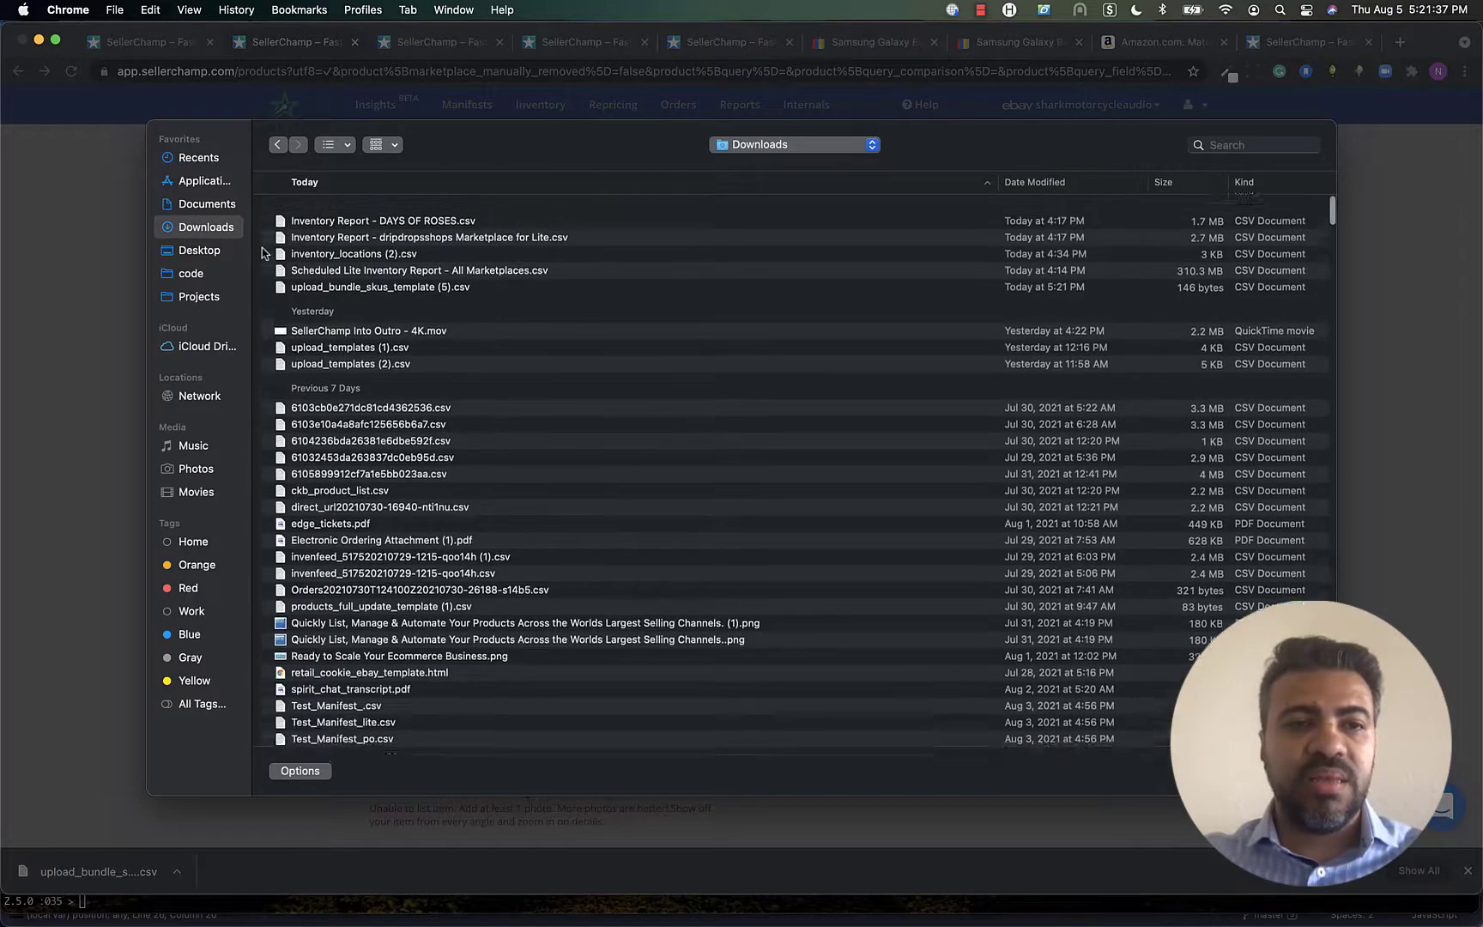
{"action": "double_click", "coordinate": [352, 275]}
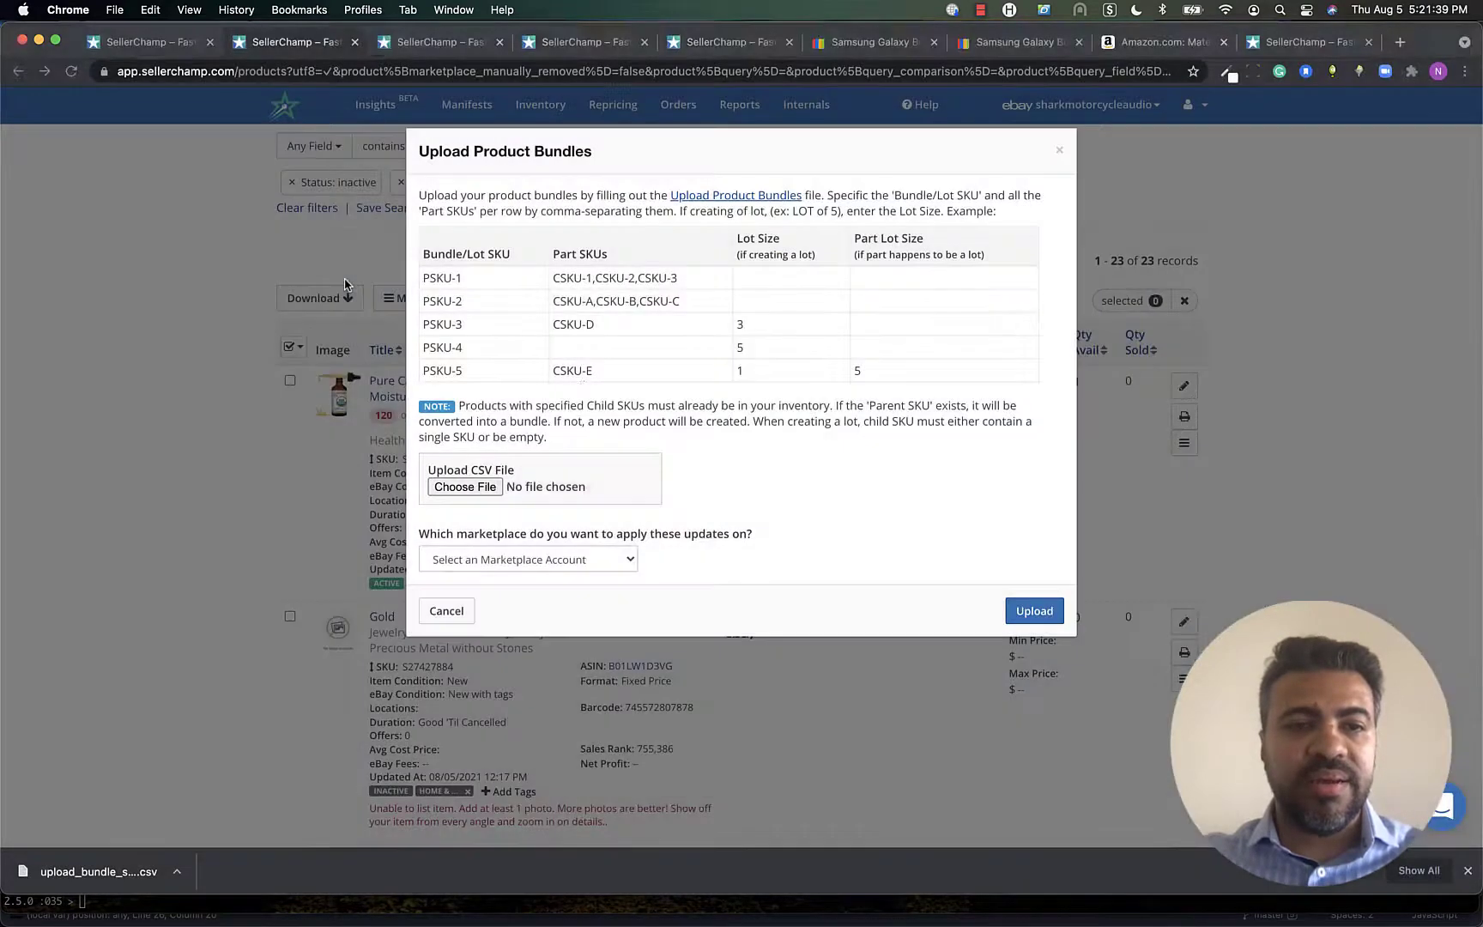
Apply the bundle updates to the sharkmotorcycleaudio (eBay) marketplace account and upload the file
{"action": "left_click", "coordinate": [567, 560]}
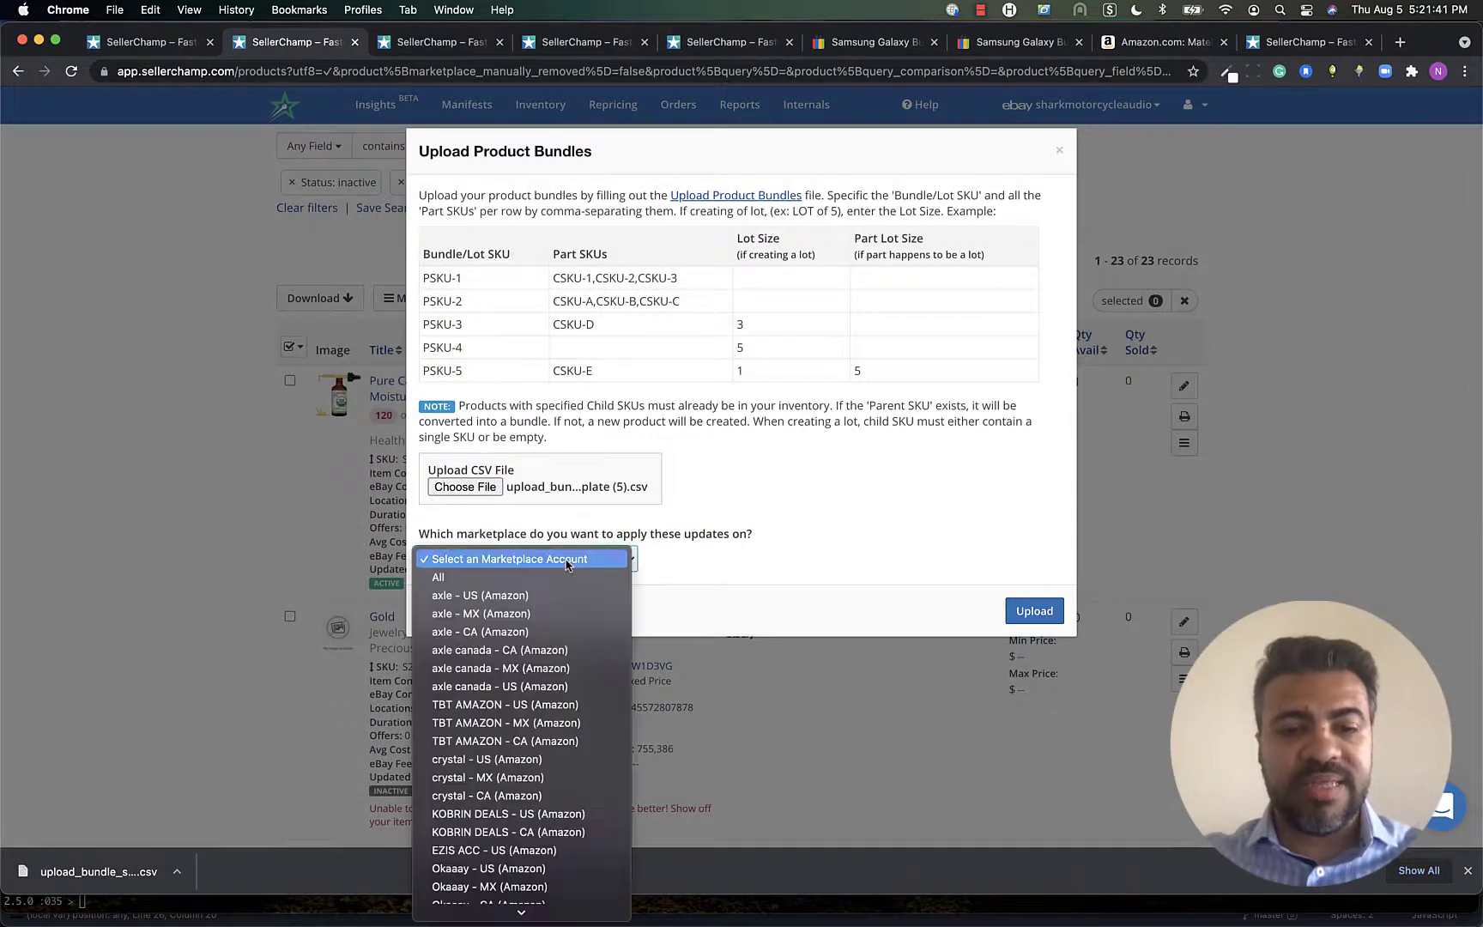
{"action": "scroll", "coordinate": [567, 563], "scroll_direction": "down", "scroll_amount": 10}
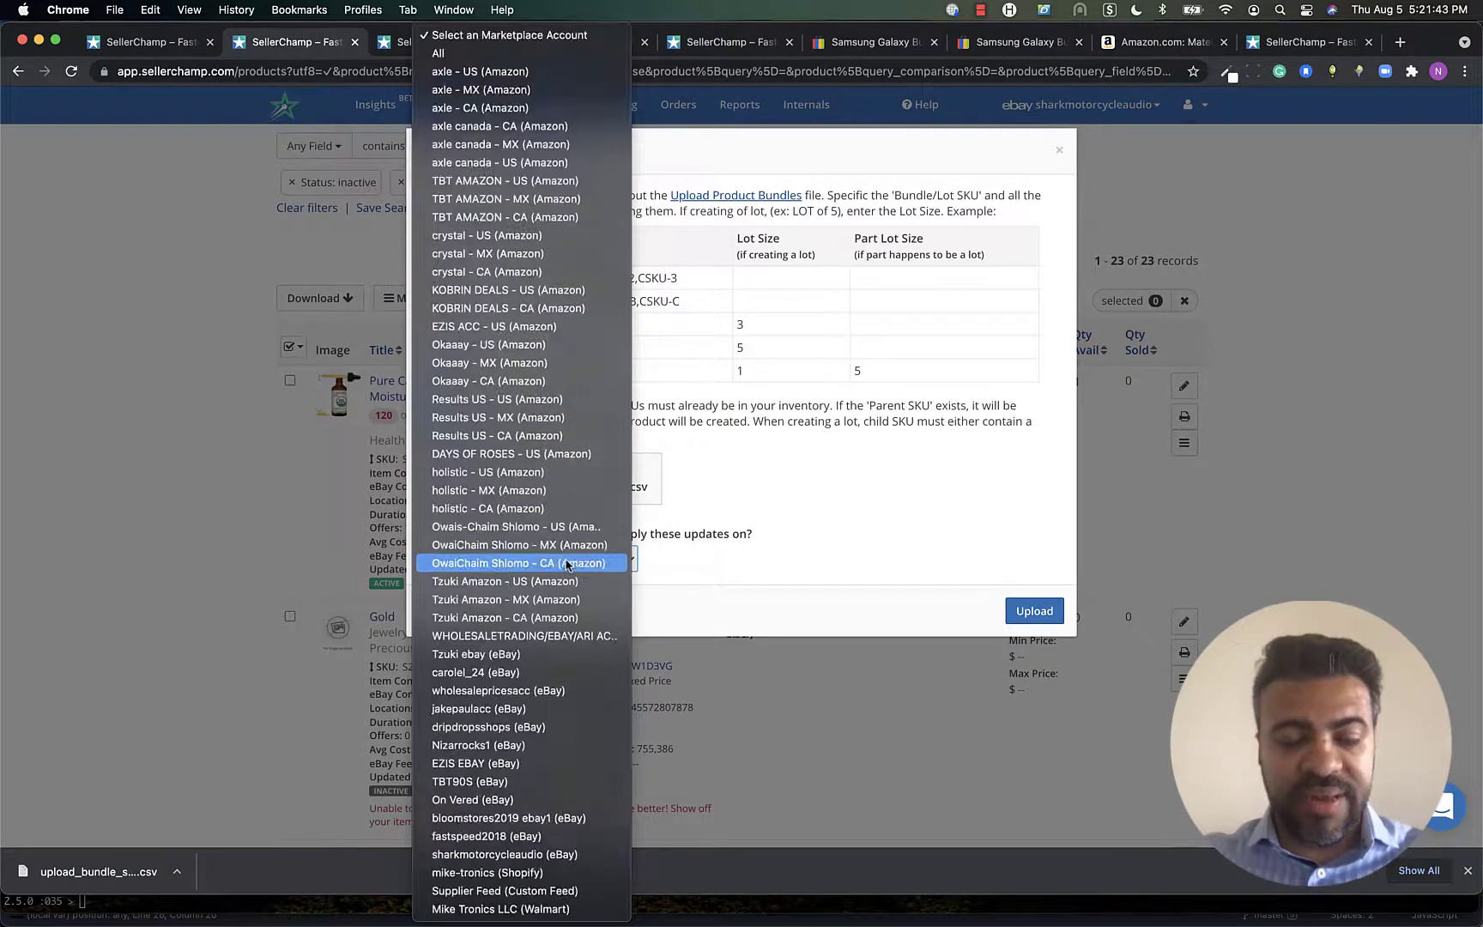
{"action": "left_click", "coordinate": [520, 855]}
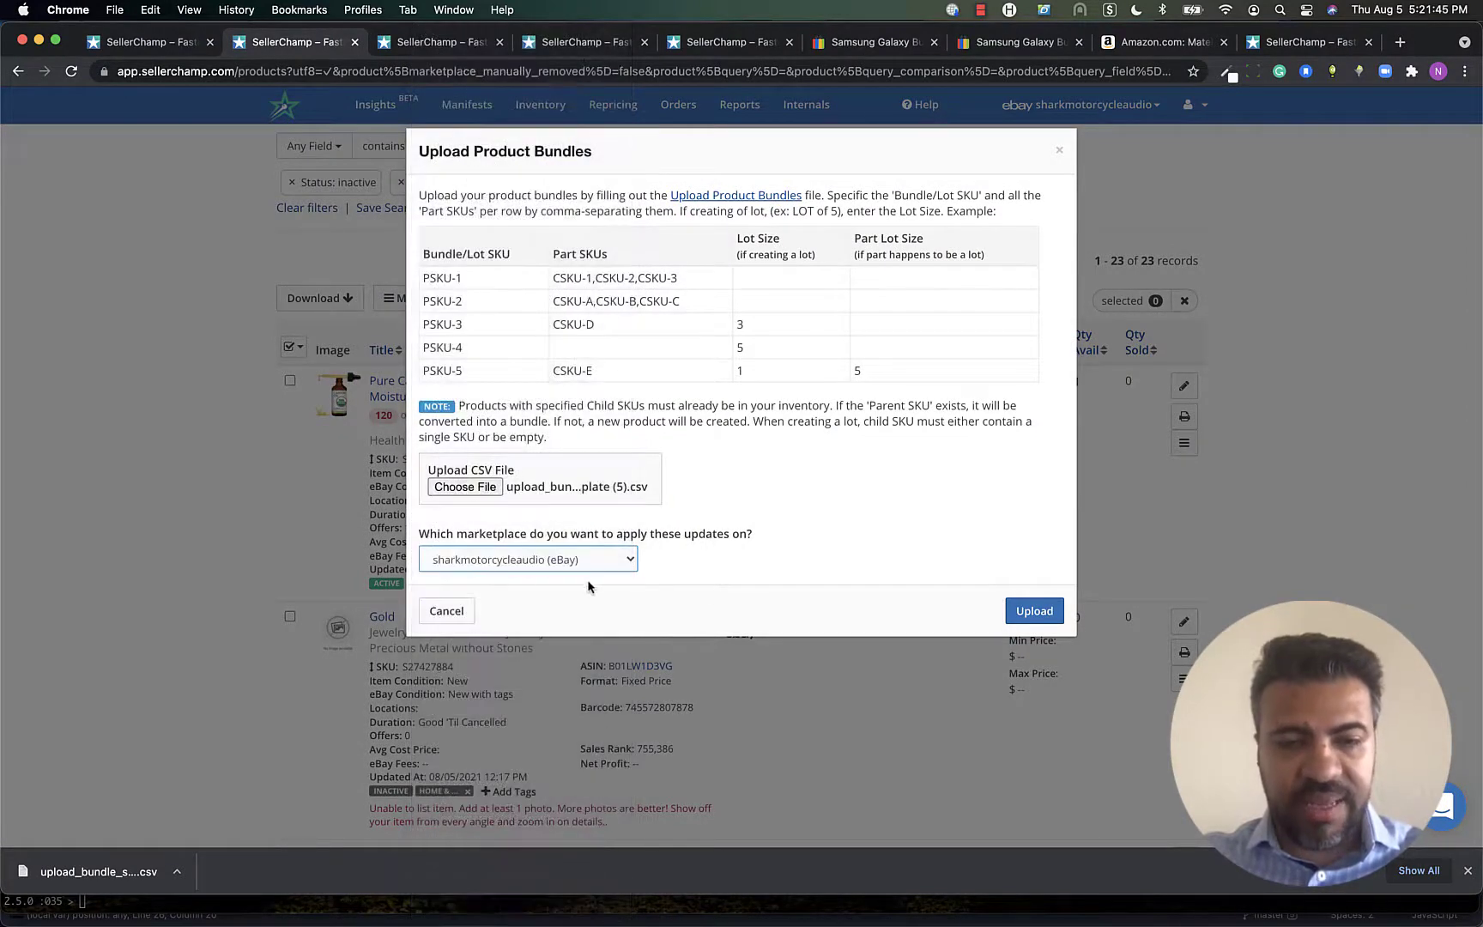
{"action": "left_click", "coordinate": [1039, 619]}
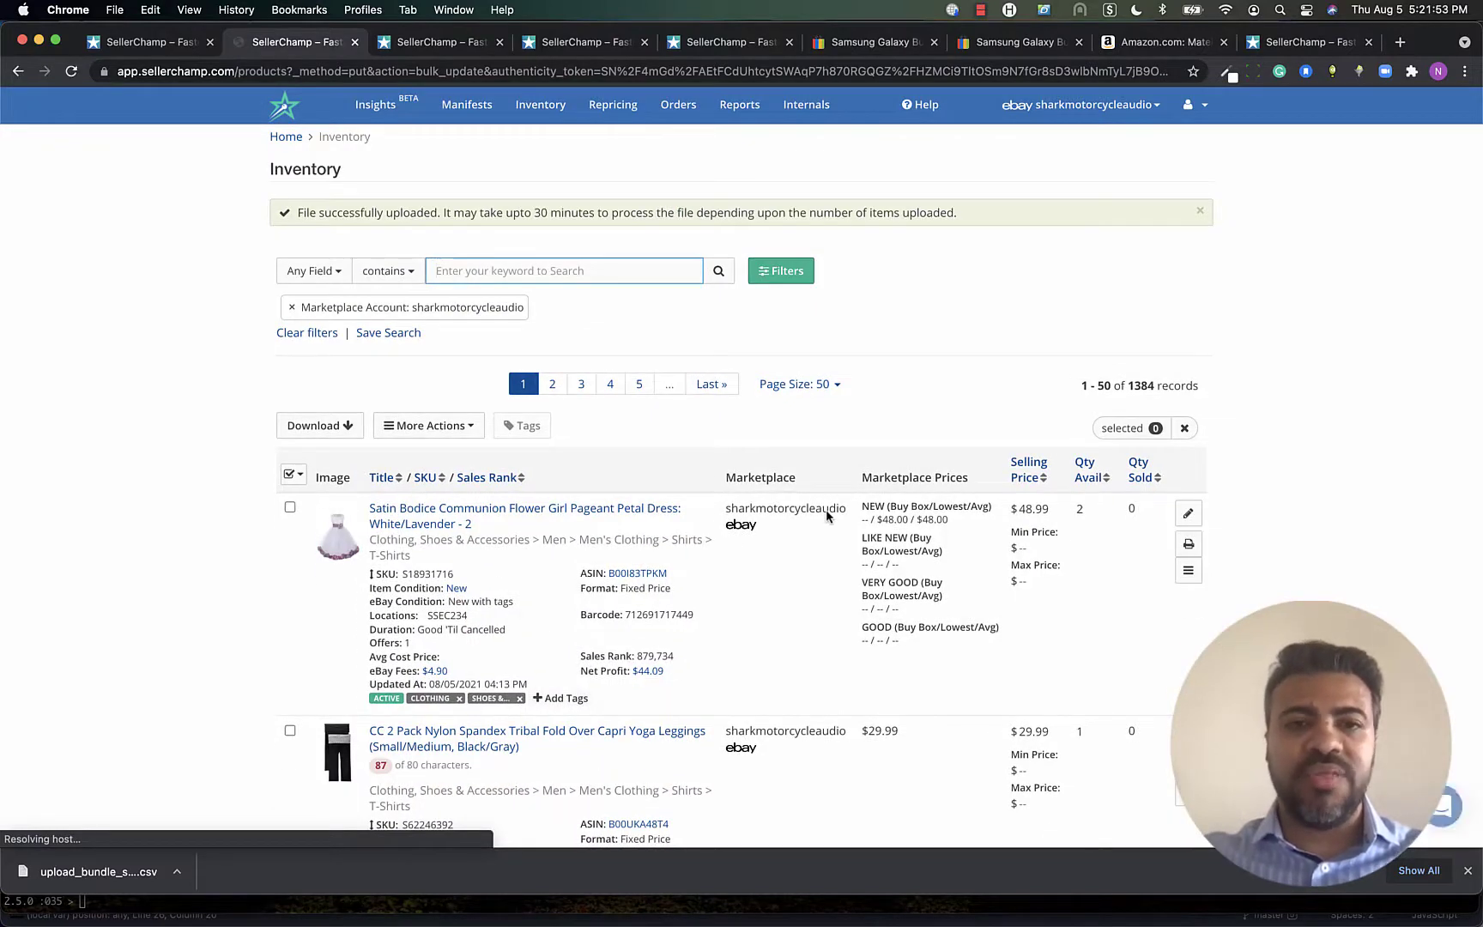
{"action": "key", "text": "super+Tab"}
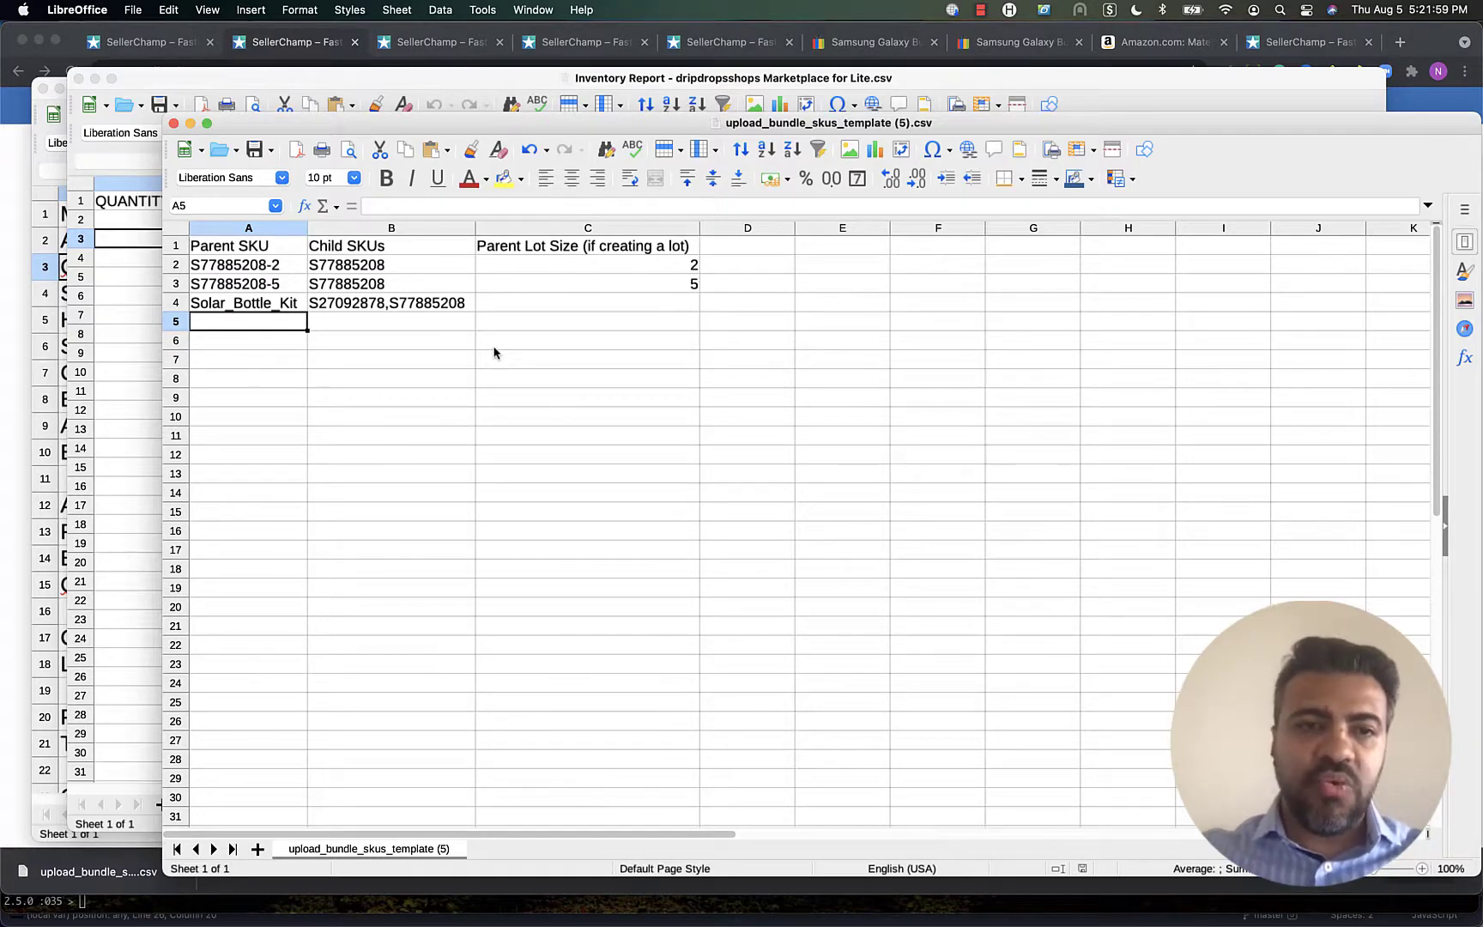
{"action": "key", "text": "super+Tab"}
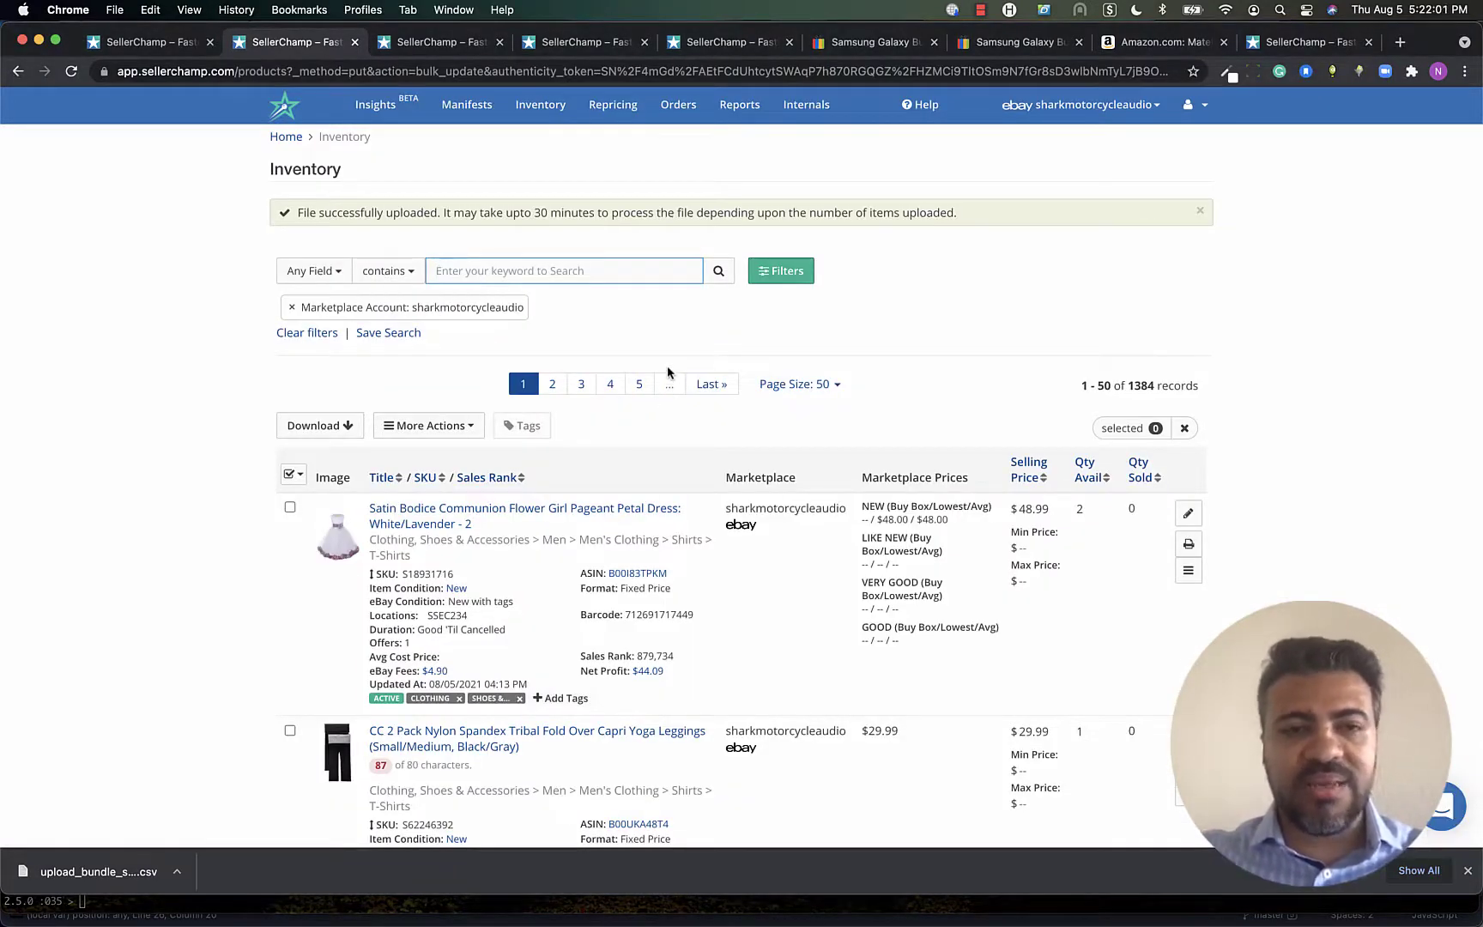
Copy the child SKU from cell B2 of the bundle template and search the SellerChamp inventory for S77885208
{"action": "key", "text": "super+Tab"}
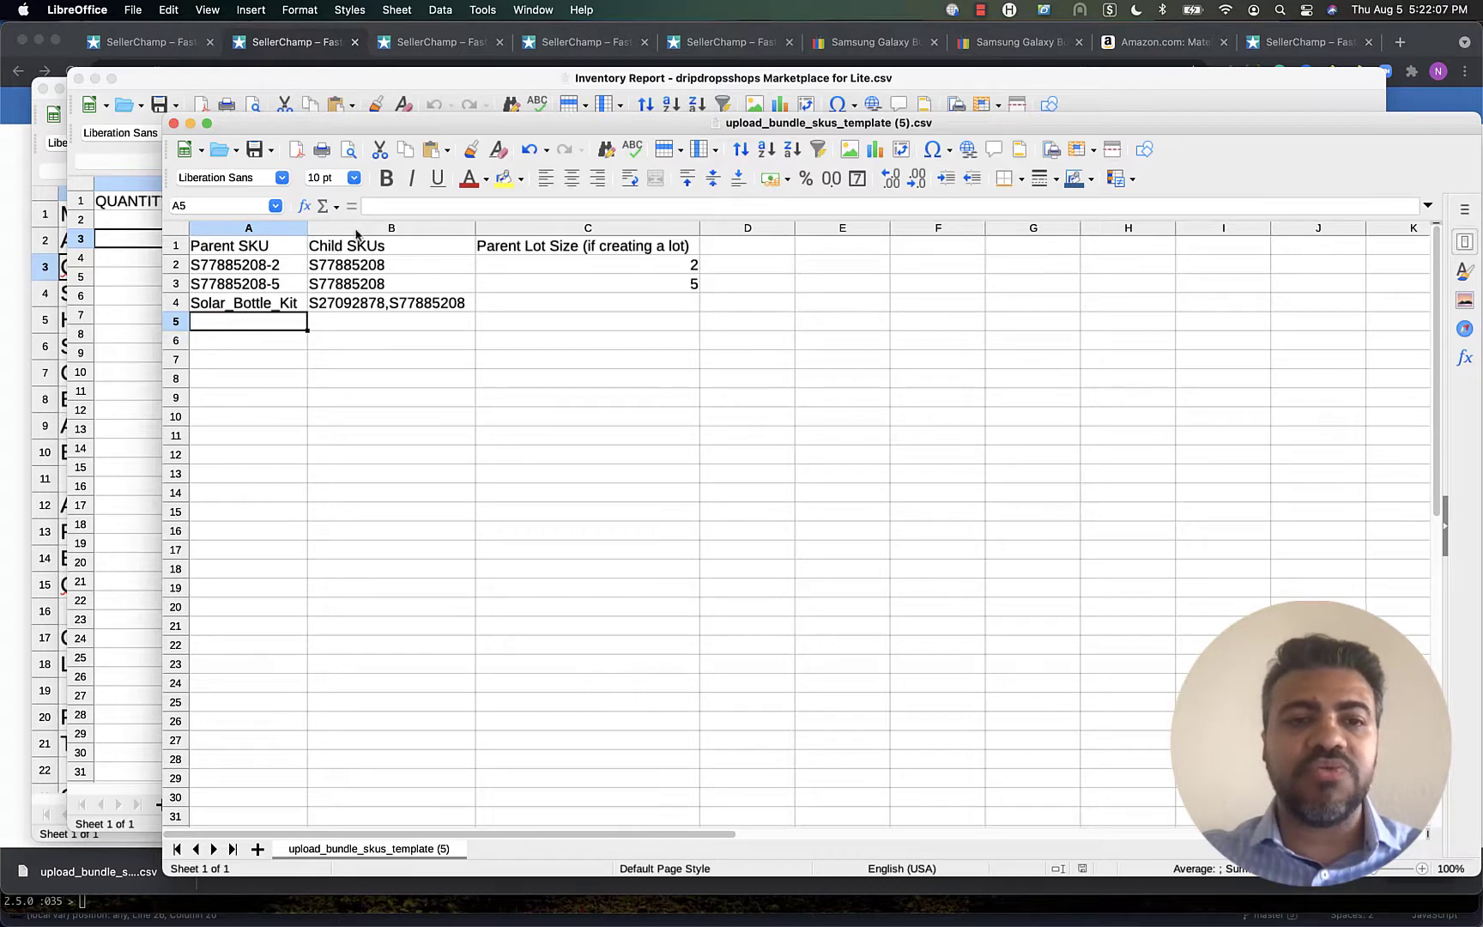
{"action": "left_click", "coordinate": [375, 267]}
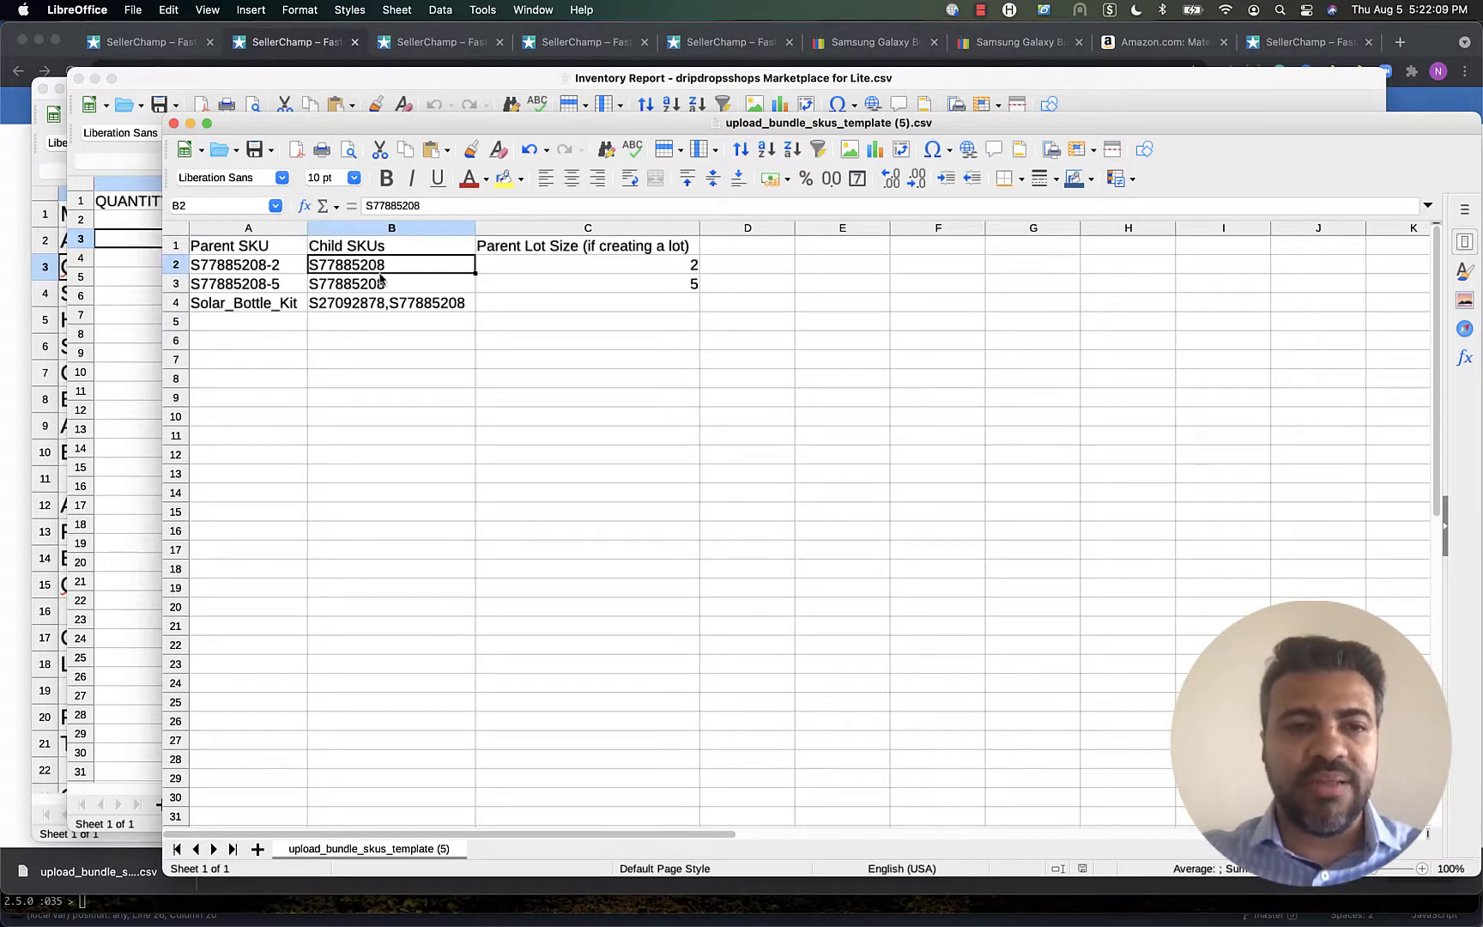
{"action": "key", "text": "super+Tab"}
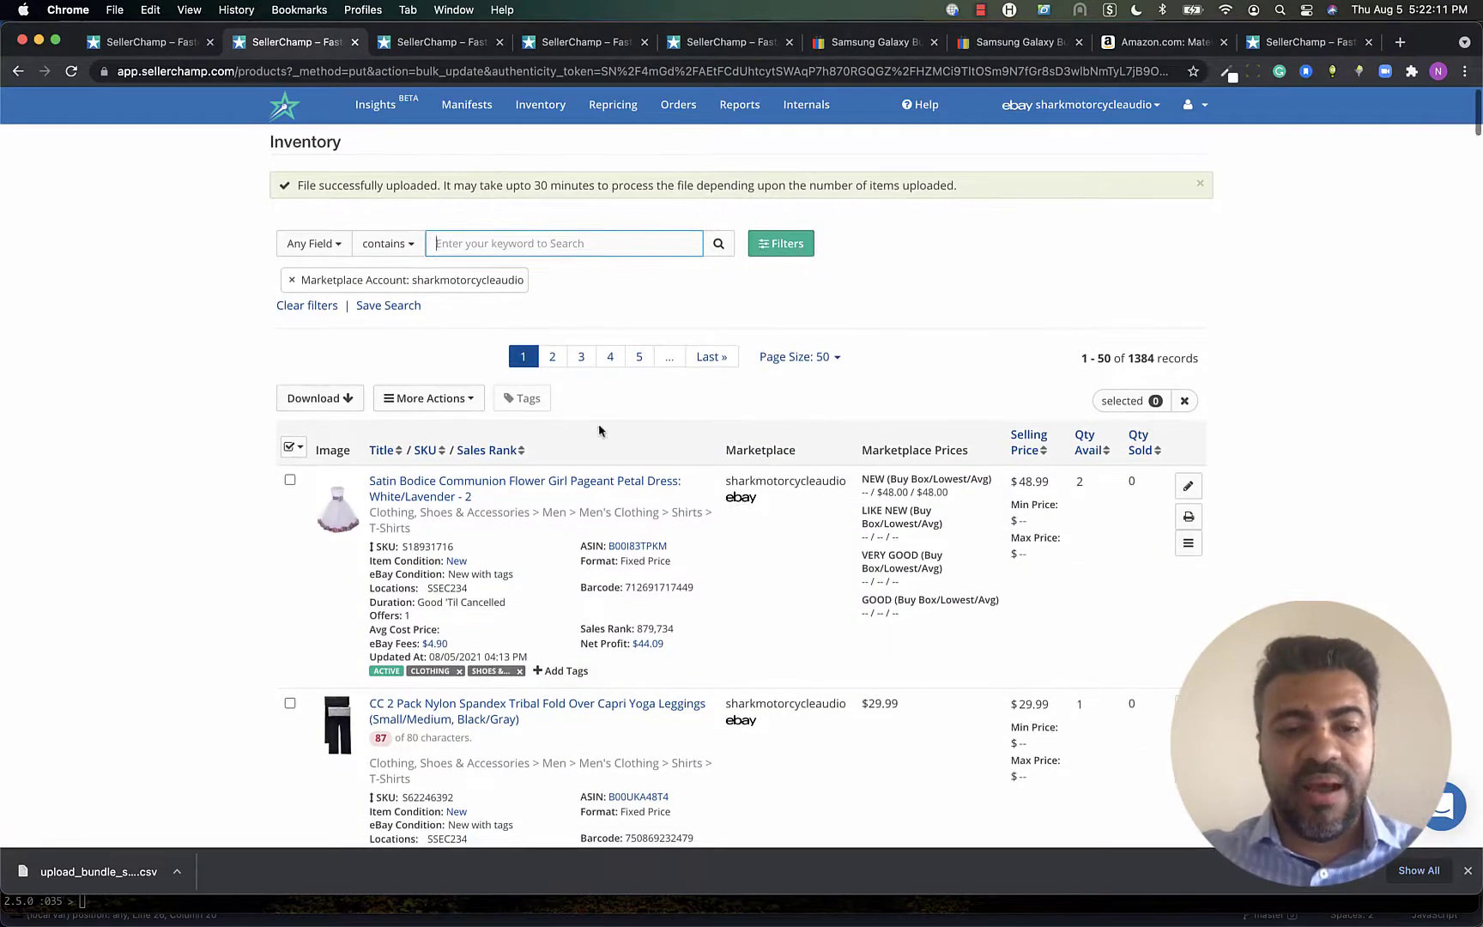
{"action": "key", "text": "super+Tab"}
{"action": "key", "text": "super+Tab"}
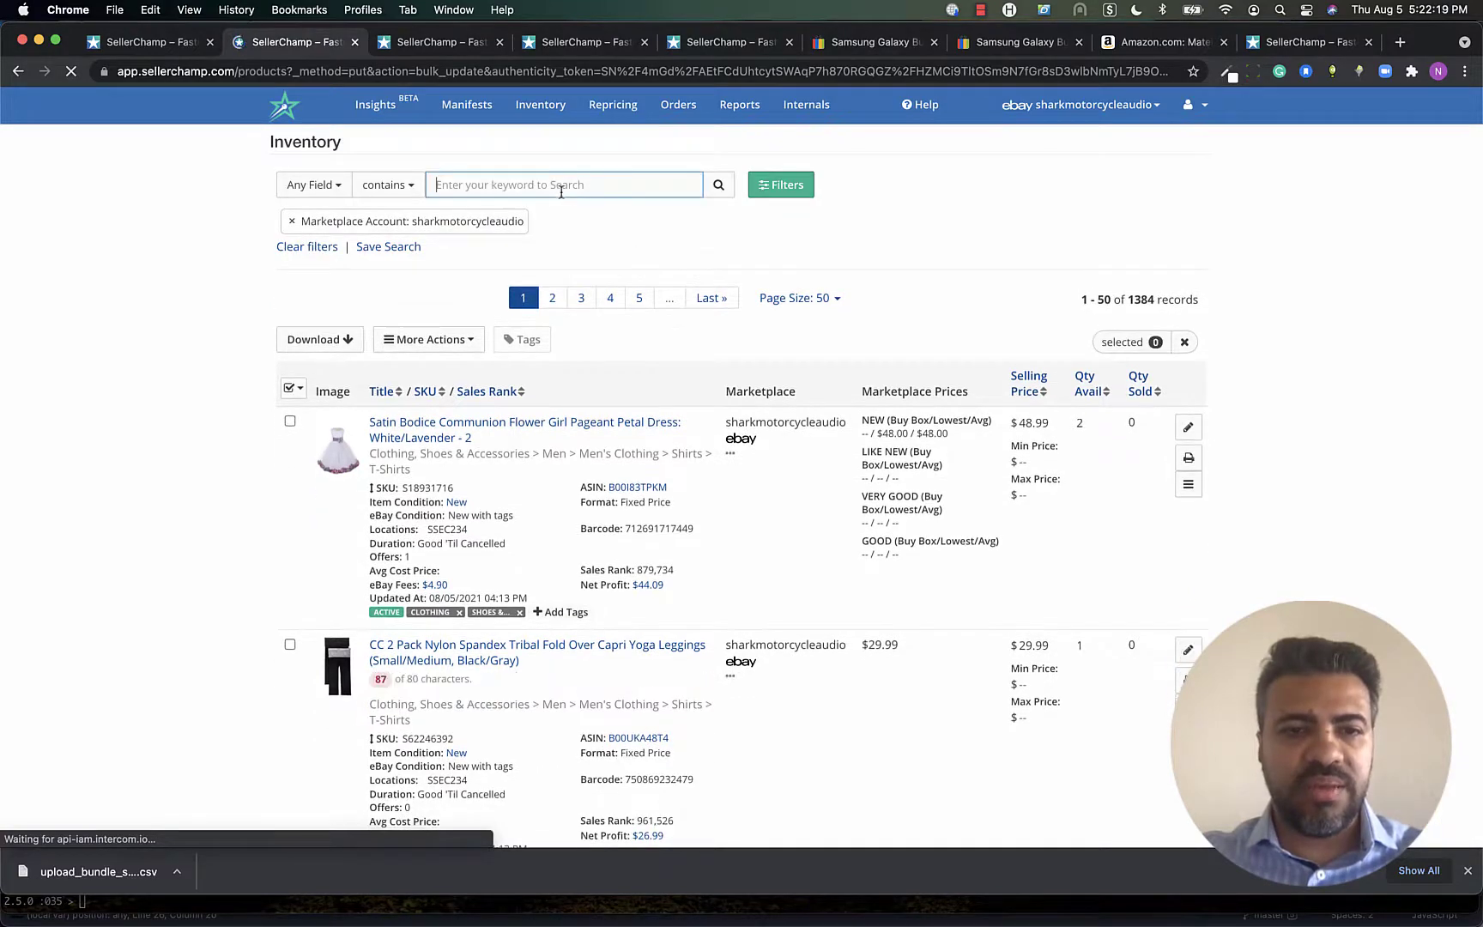
{"action": "left_click", "coordinate": [562, 191]}
{"action": "key", "text": "super+v"}
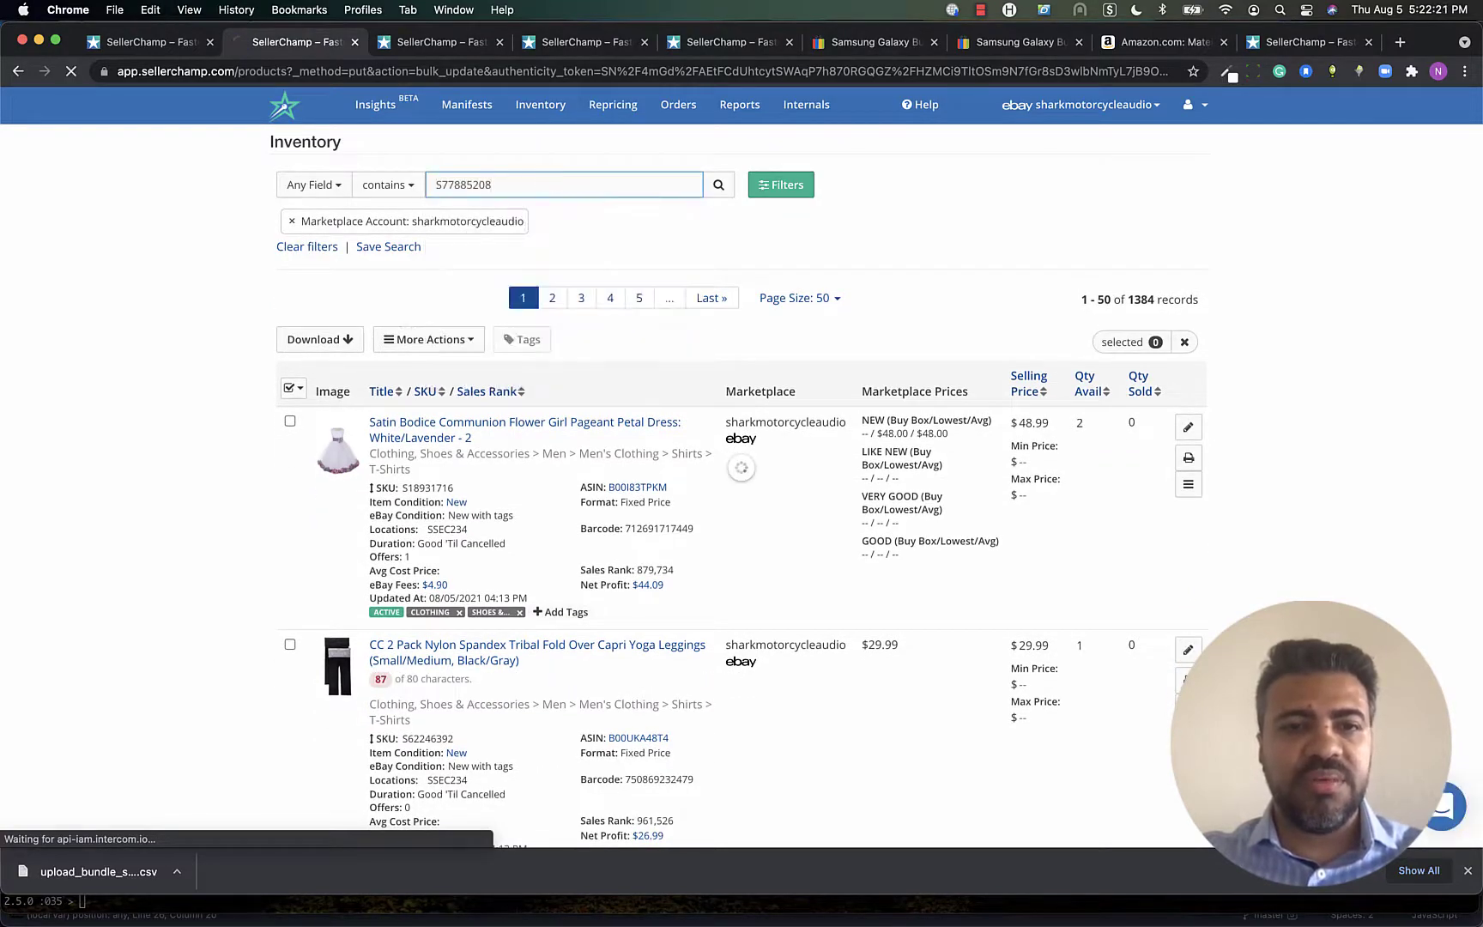
{"action": "key", "text": "Return"}
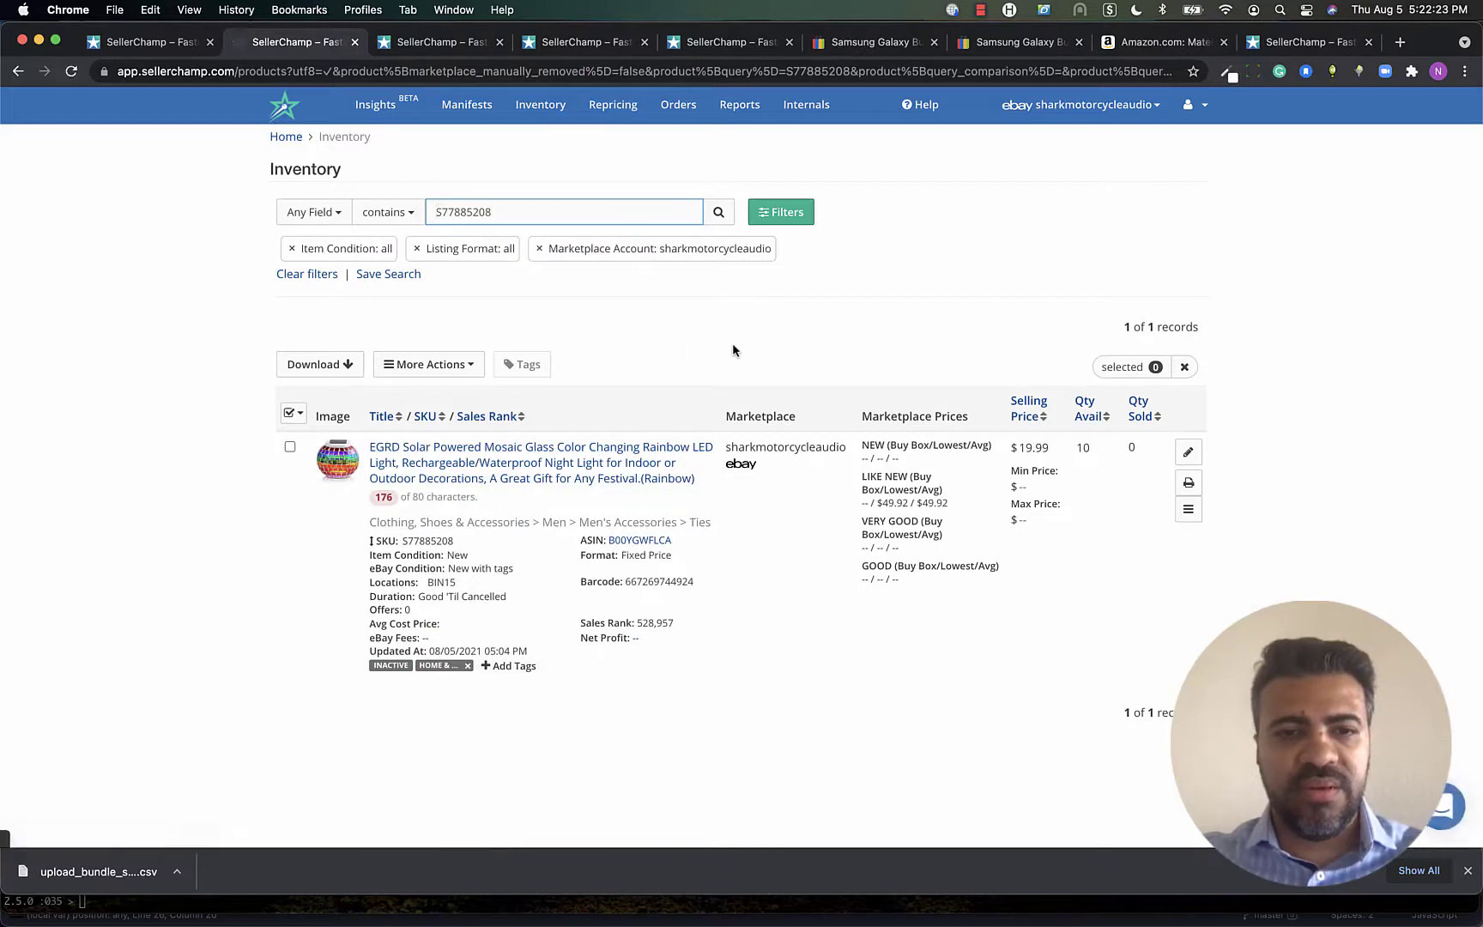
Compare the available quantity of product S77885208 in SellerChamp with the S77885208-2 lot row in the template
{"action": "left_click", "coordinate": [1087, 449]}
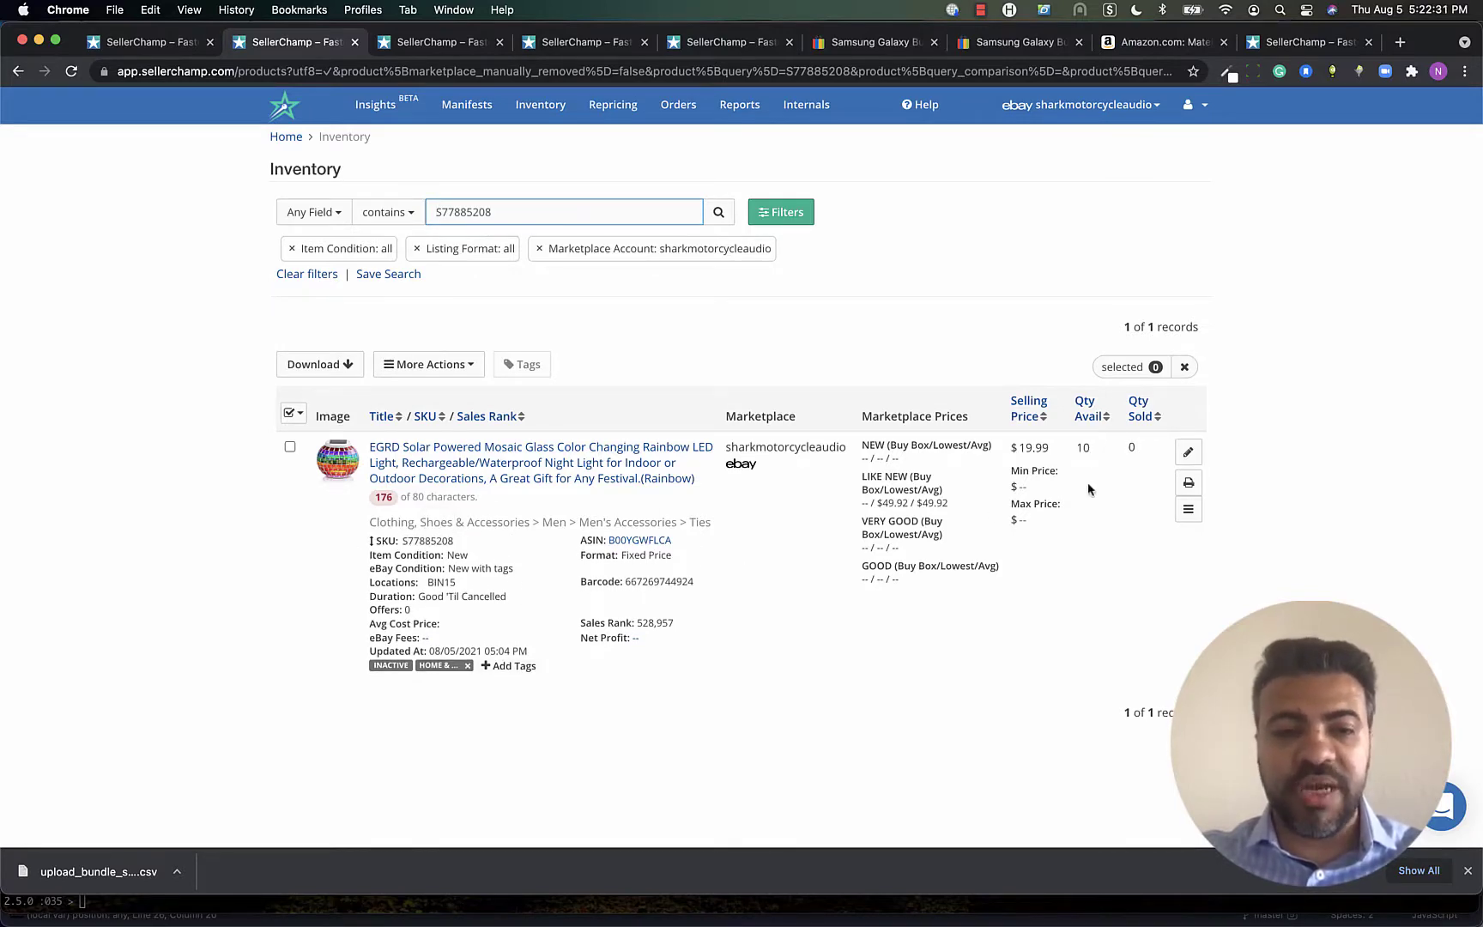
{"action": "key", "text": "super+Tab"}
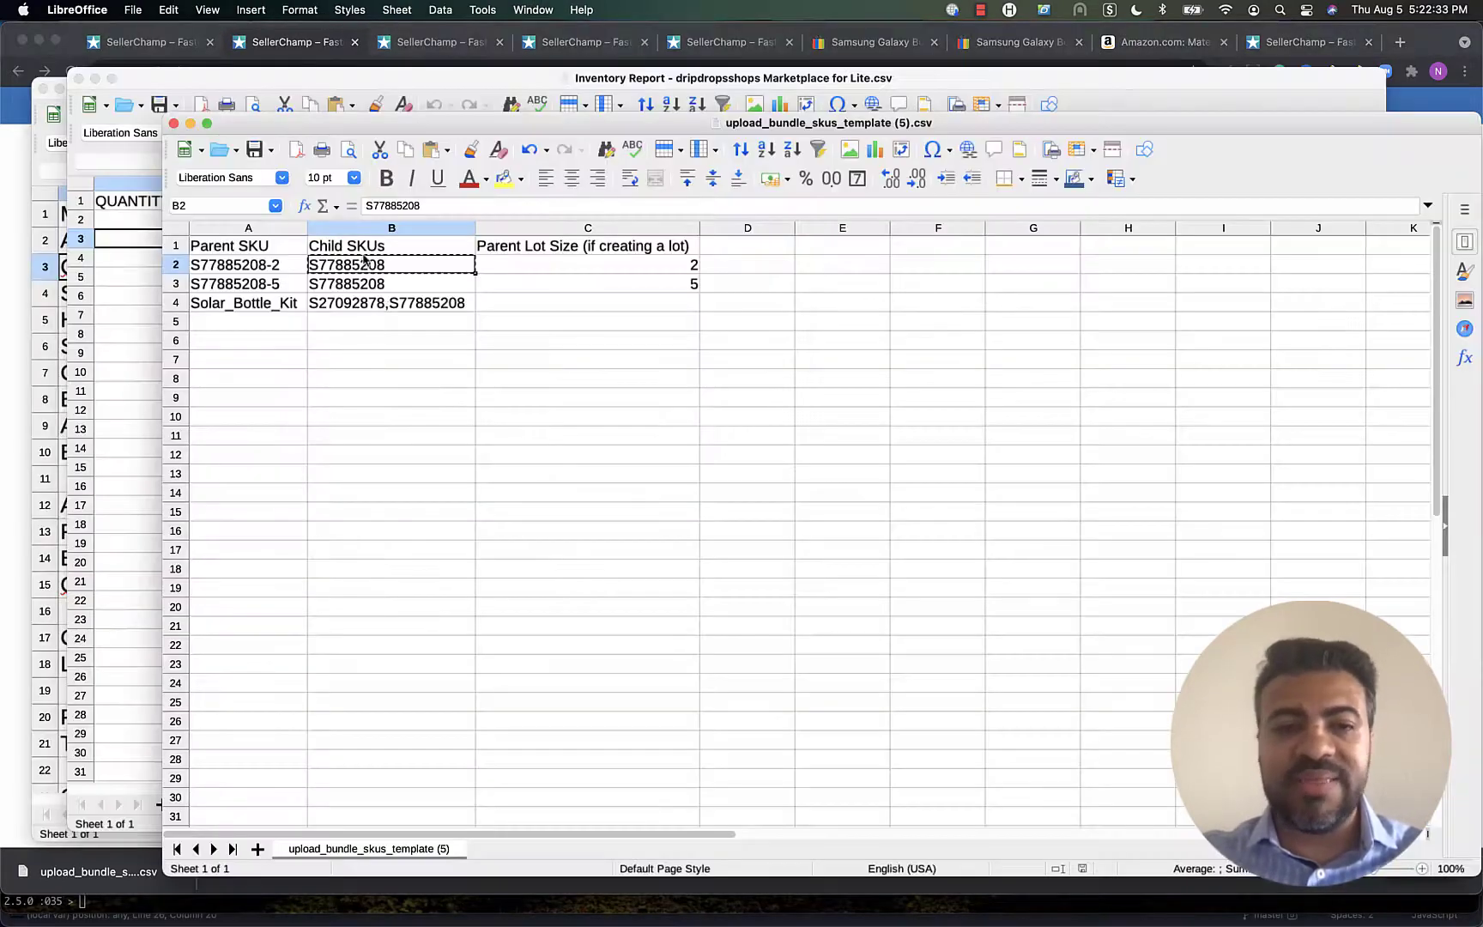
{"action": "left_click", "coordinate": [279, 271]}
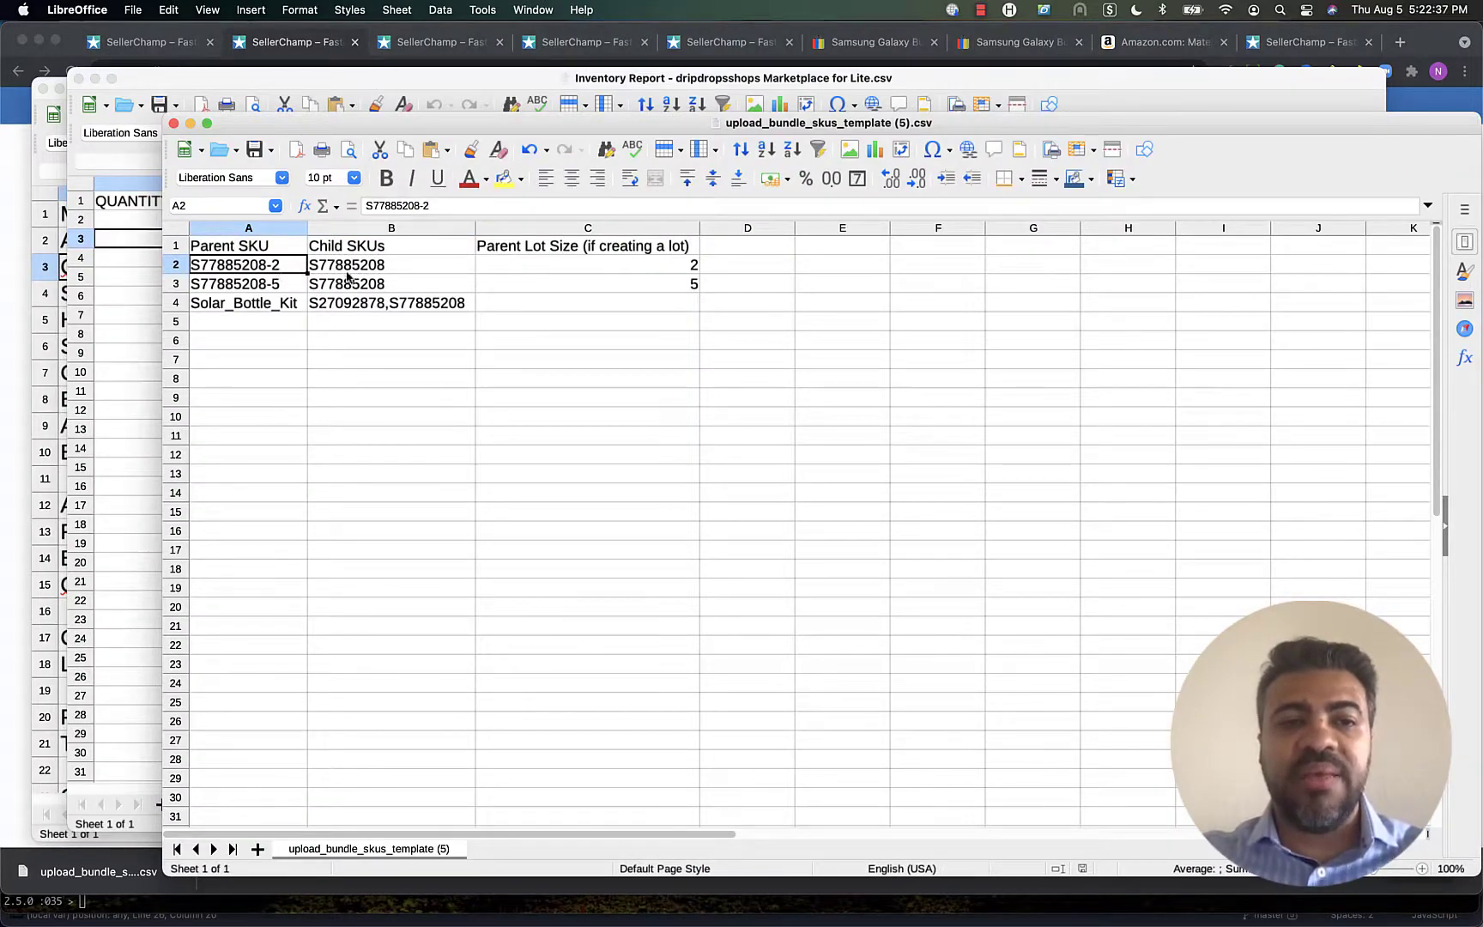
{"action": "key", "text": "super+Tab"}
{"action": "left_click", "coordinate": [1089, 448]}
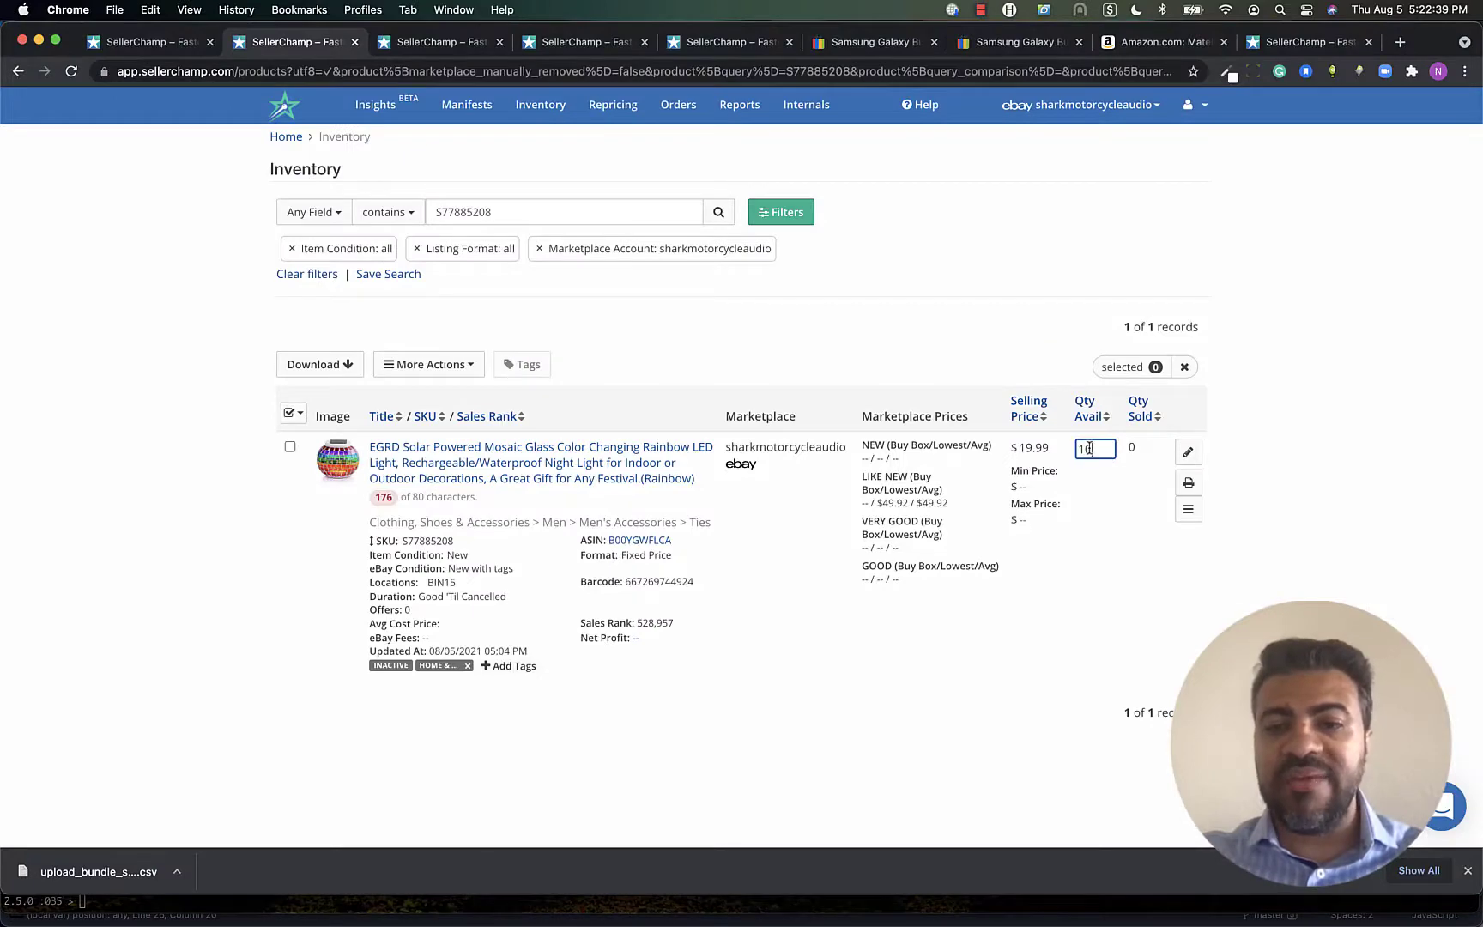
Check the S77885208-5 lot row in the LibreOffice template against the product's available quantity in SellerChamp, leaving the quantity unedited
{"action": "key", "text": "super+Tab"}
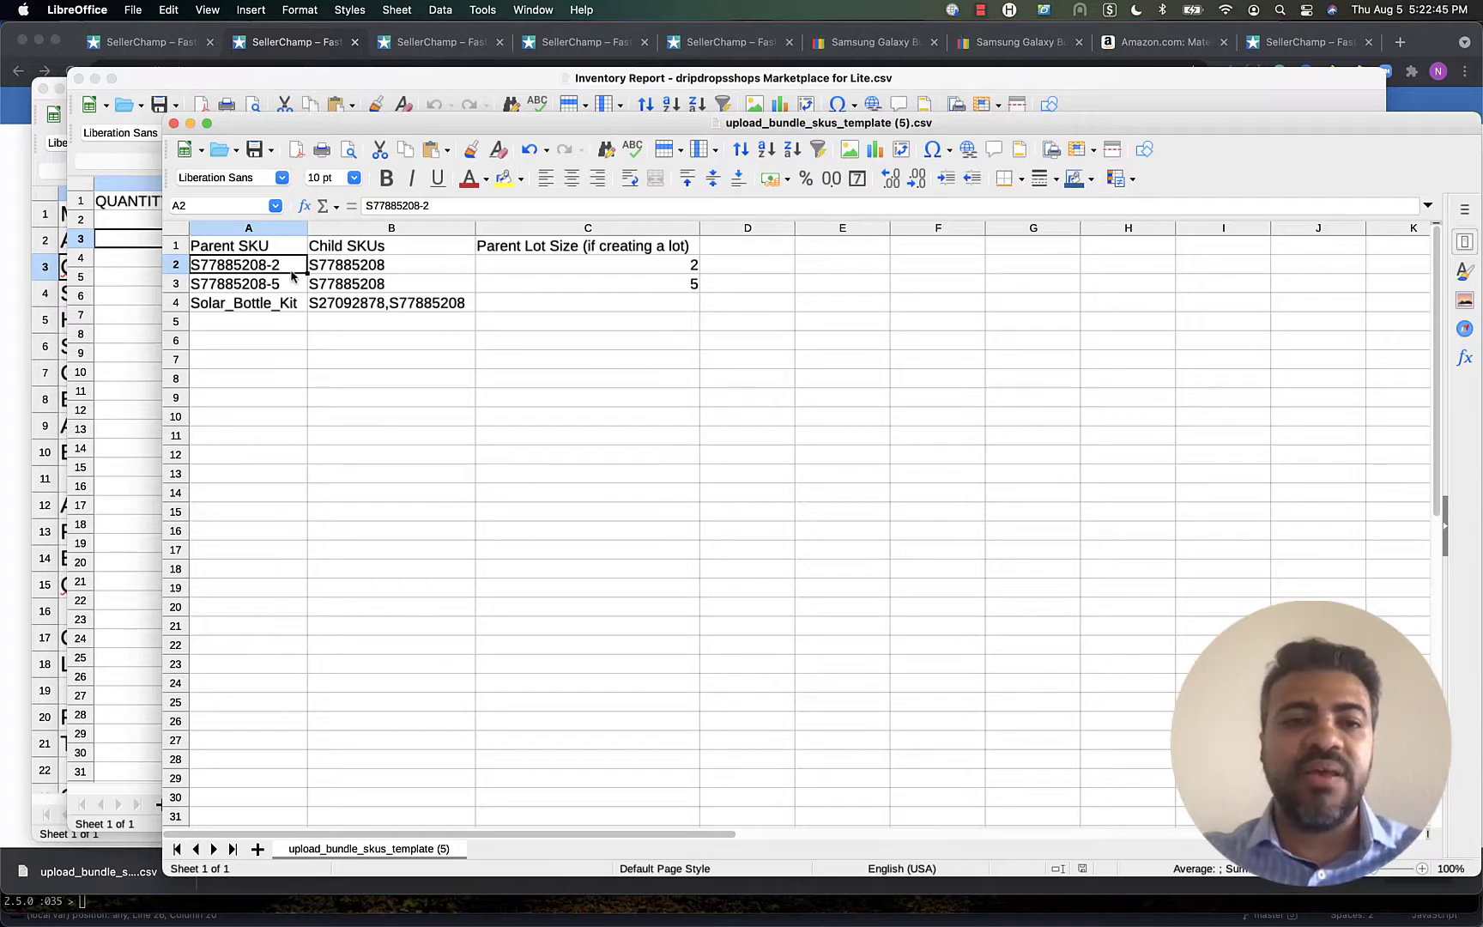
{"action": "left_click", "coordinate": [323, 274]}
{"action": "left_click", "coordinate": [276, 292]}
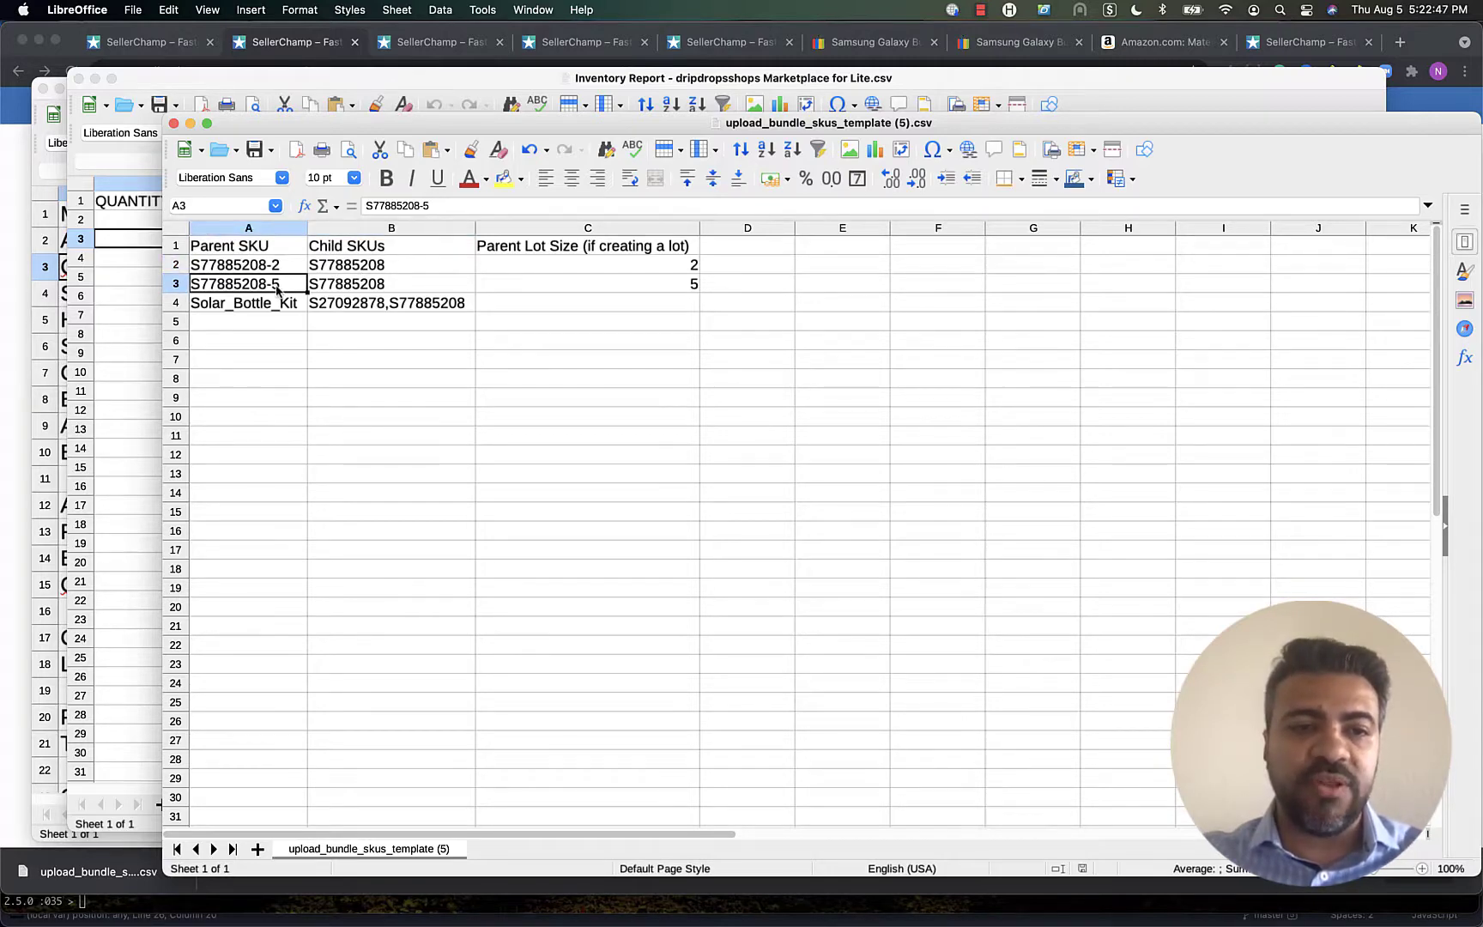
{"action": "key", "text": "super+Tab"}
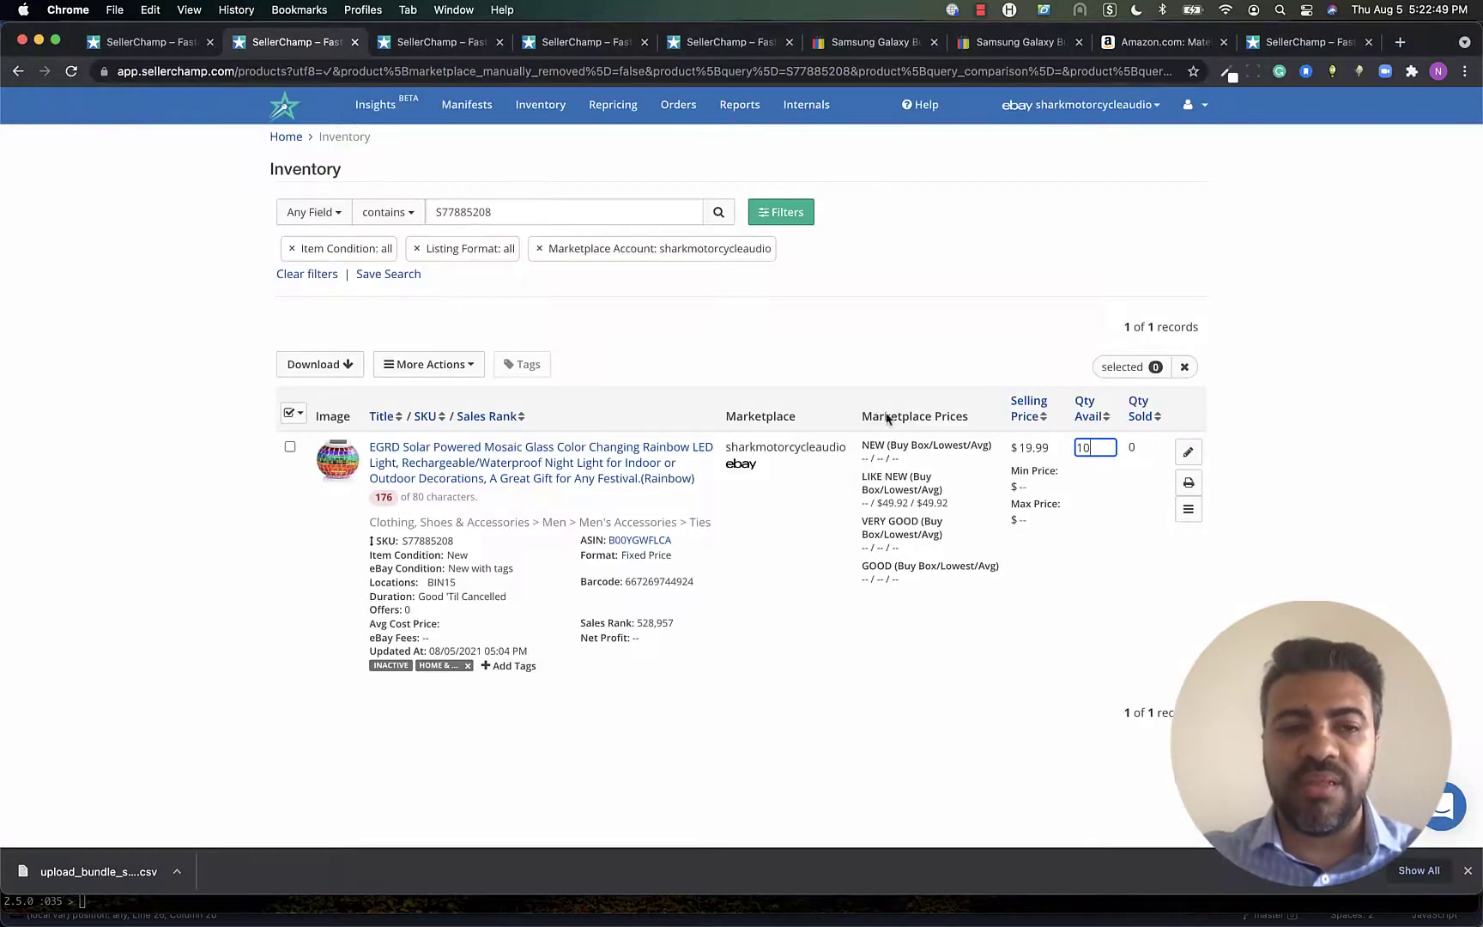
{"action": "left_click", "coordinate": [1095, 450]}
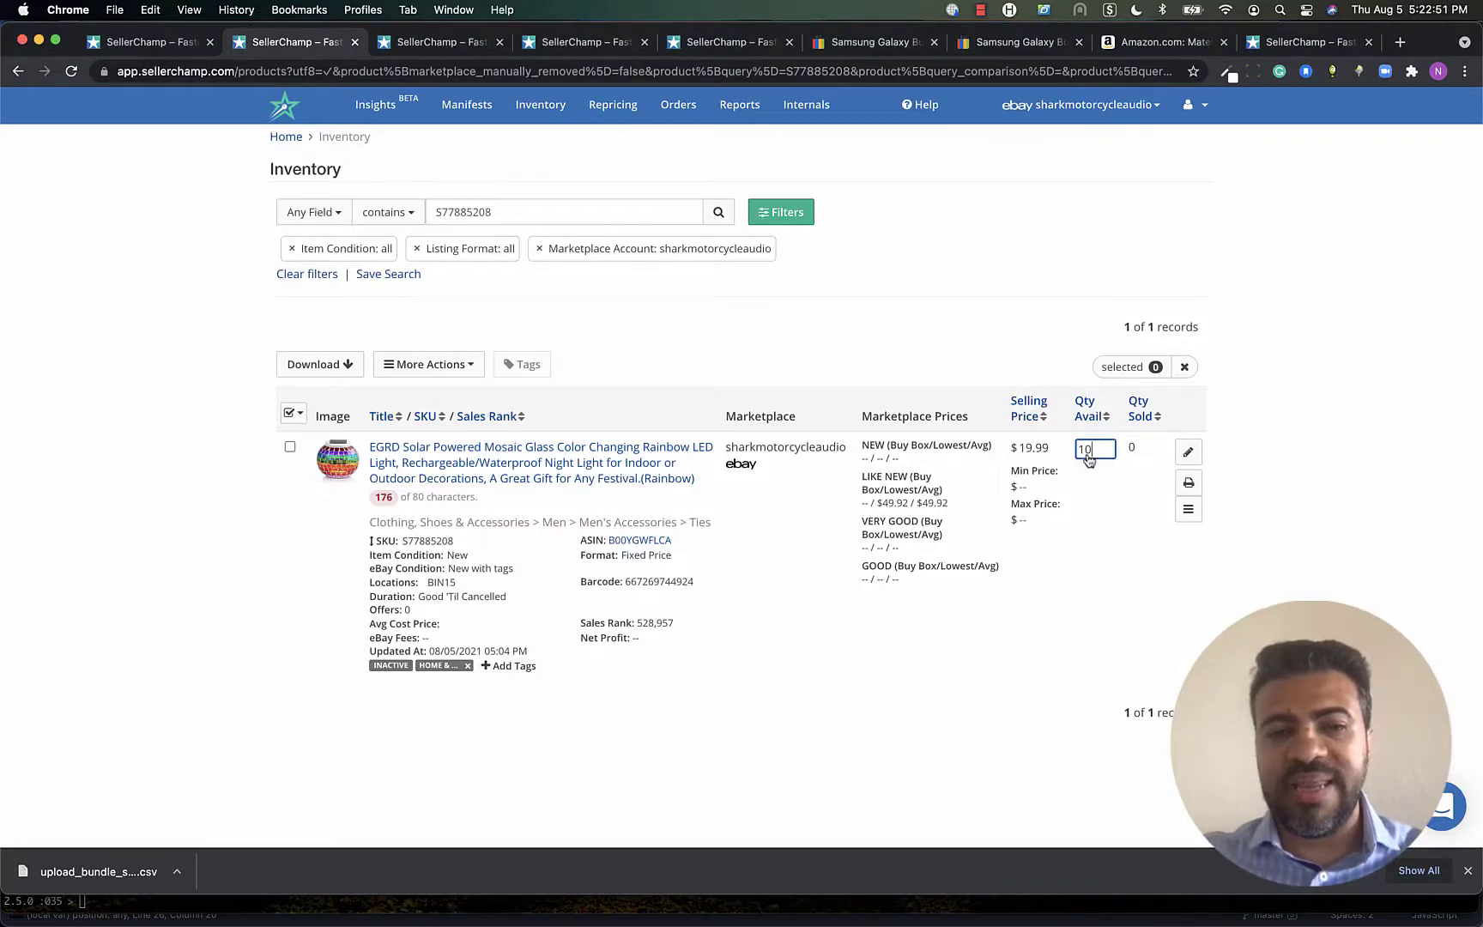
{"action": "left_click", "coordinate": [878, 347]}
Compare the child SKU in template cell B2 with the available quantity of its SellerChamp listing
{"action": "key", "text": "super+Tab"}
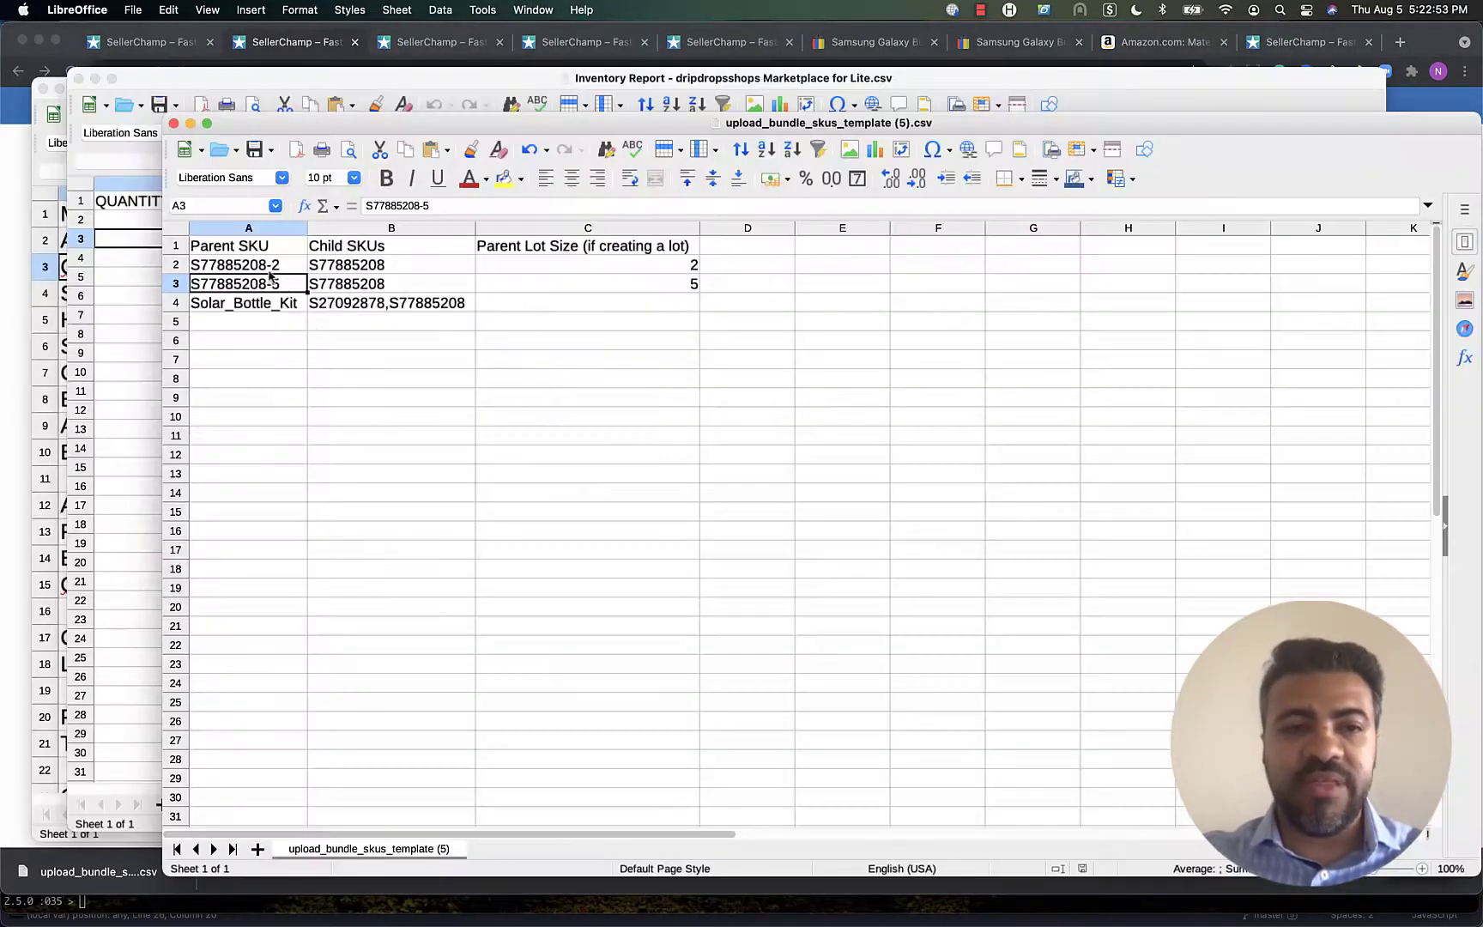
{"action": "left_click", "coordinate": [373, 269]}
{"action": "key", "text": "super+Tab"}
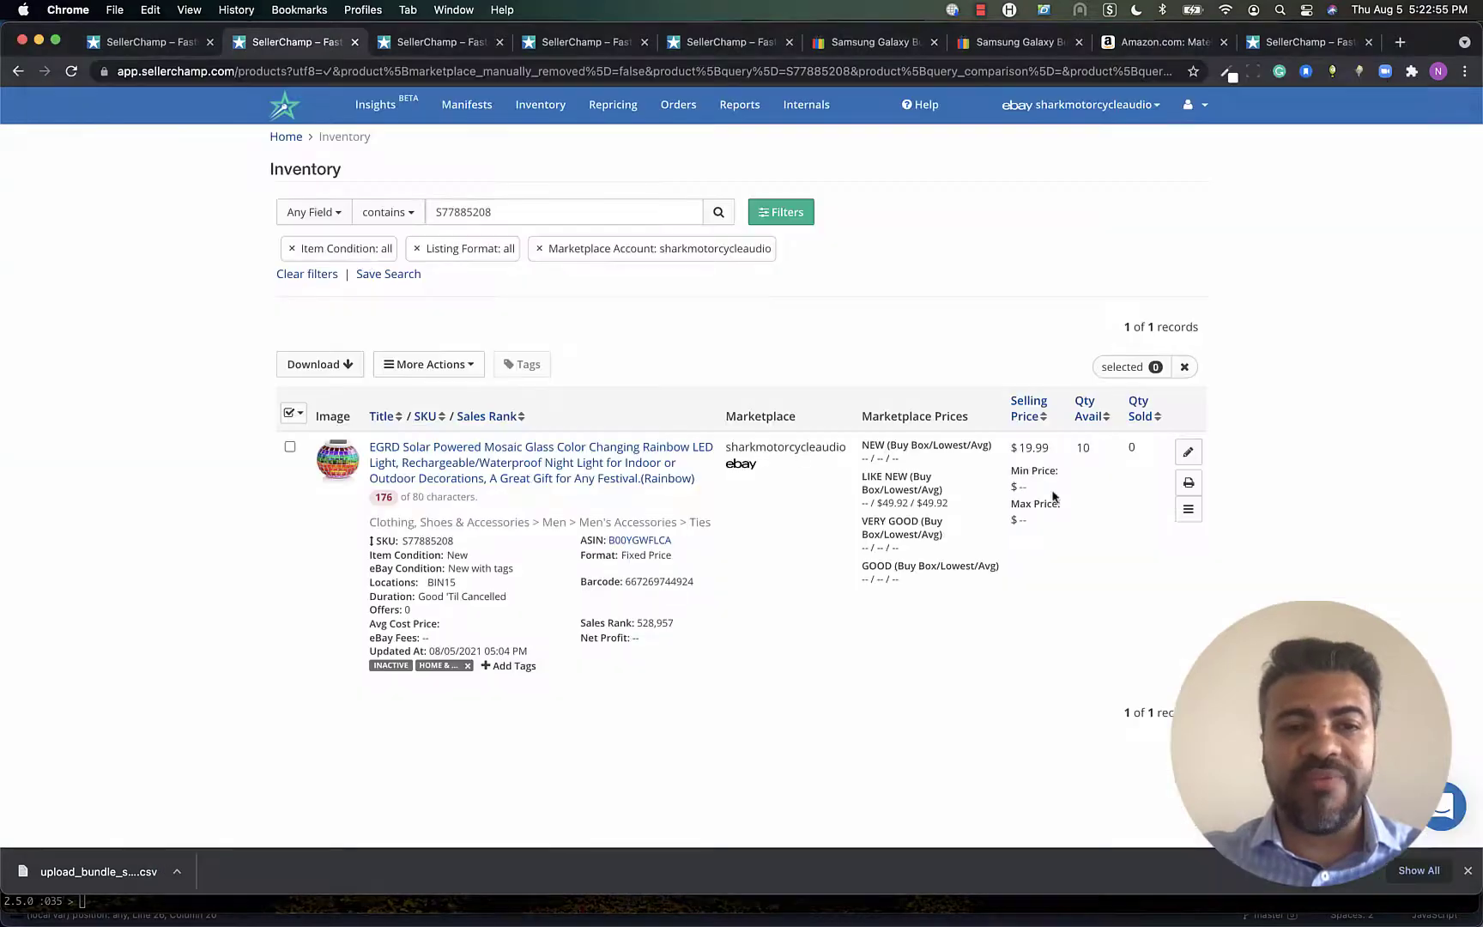
{"action": "left_click", "coordinate": [1097, 450]}
{"action": "key", "text": "super+Tab"}
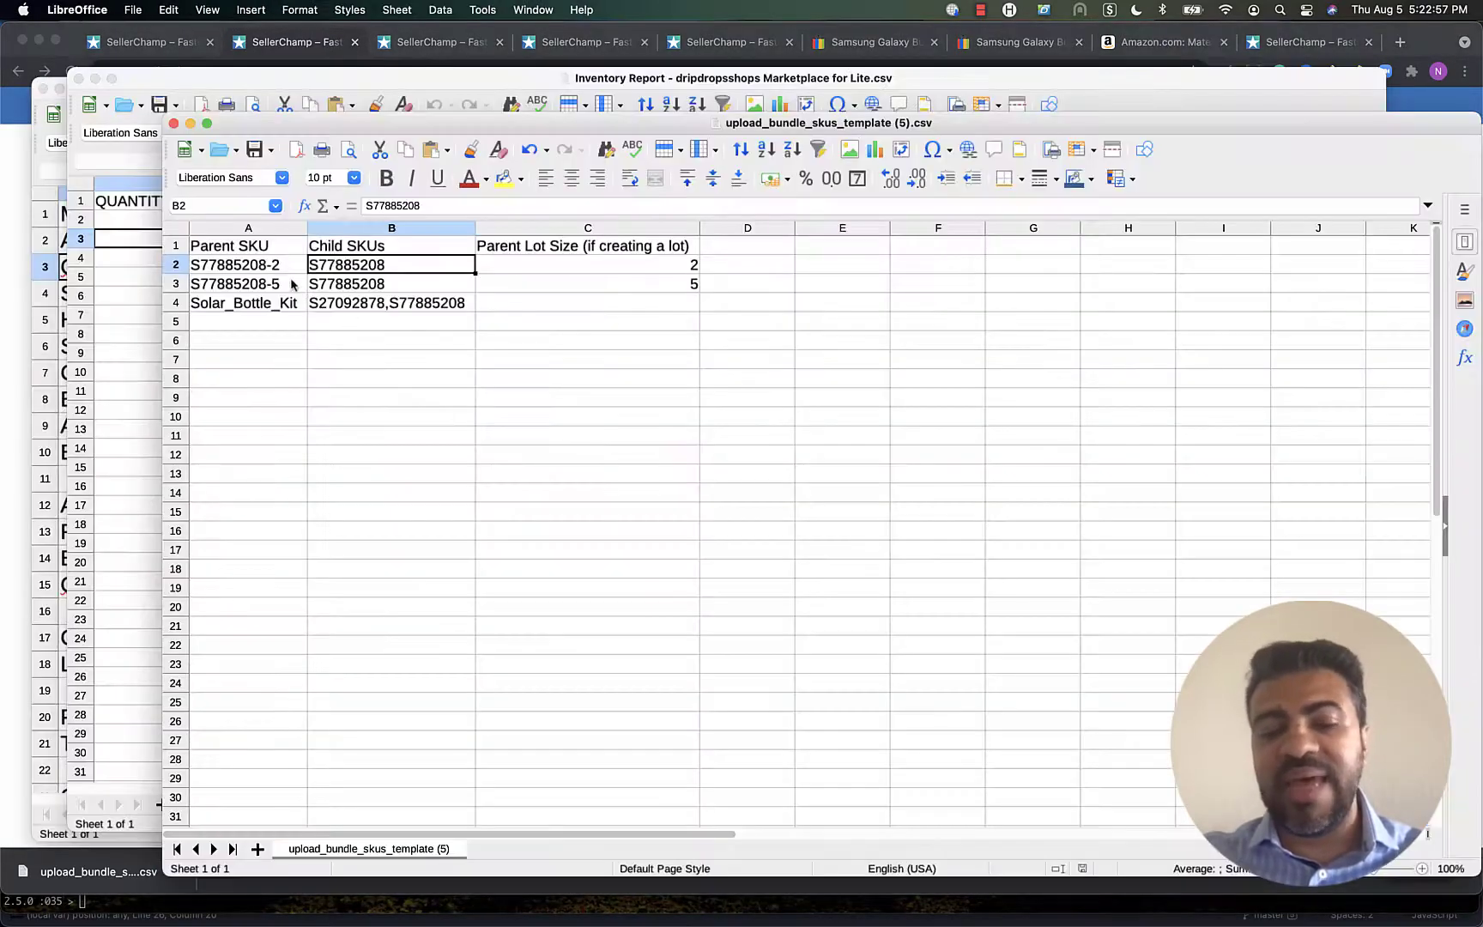
Review the two lot parent SKUs in the template and the child SKUs assigned to Solar_Bottle_Kit
{"action": "left_click", "coordinate": [269, 273]}
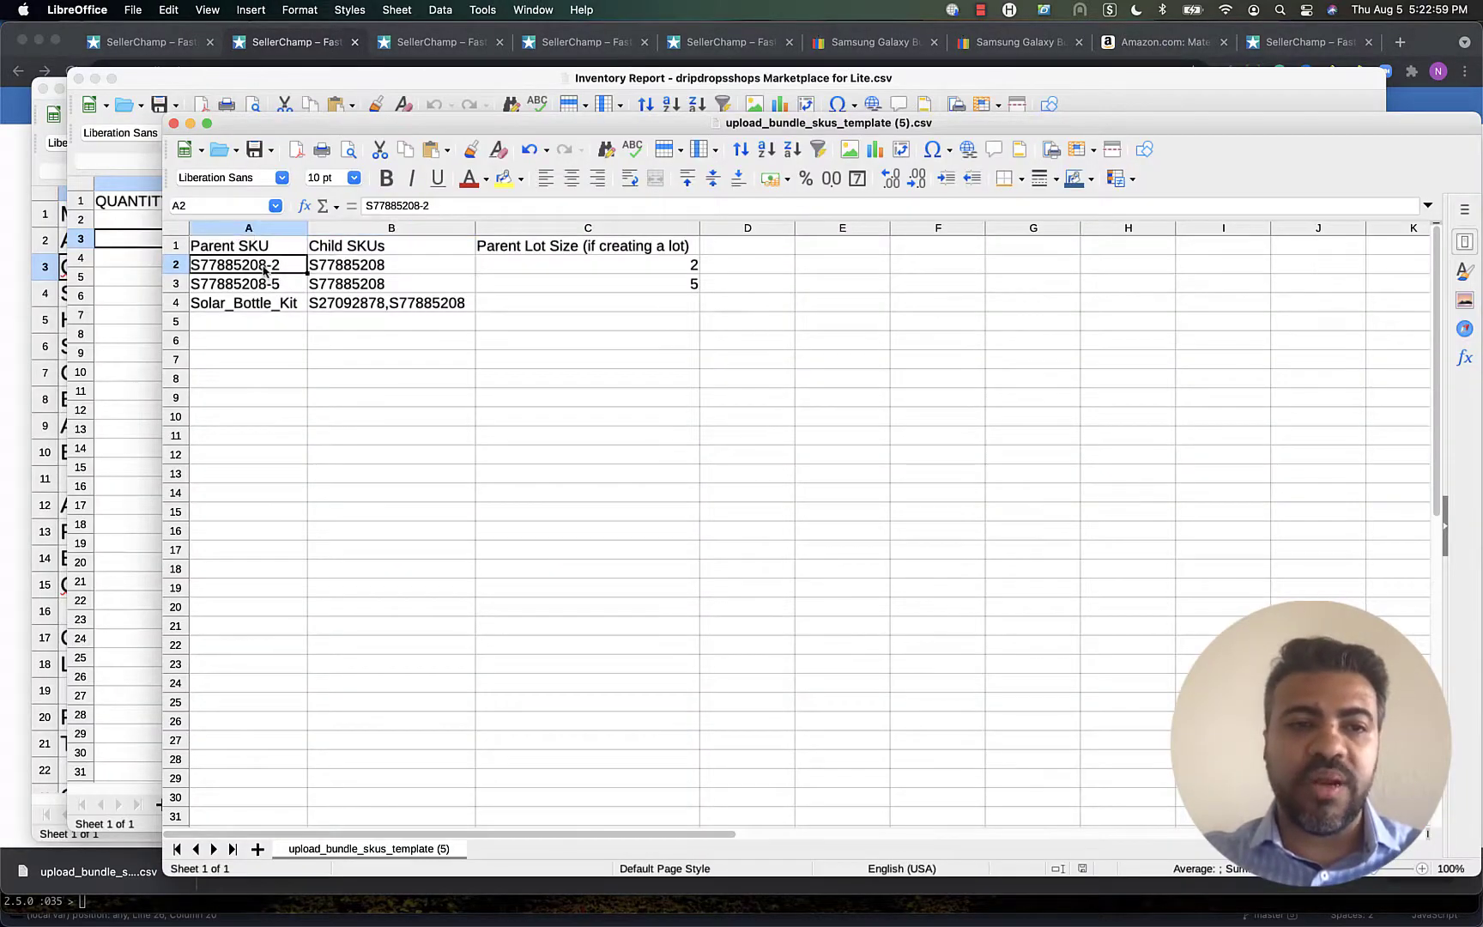
{"action": "left_click", "coordinate": [269, 291]}
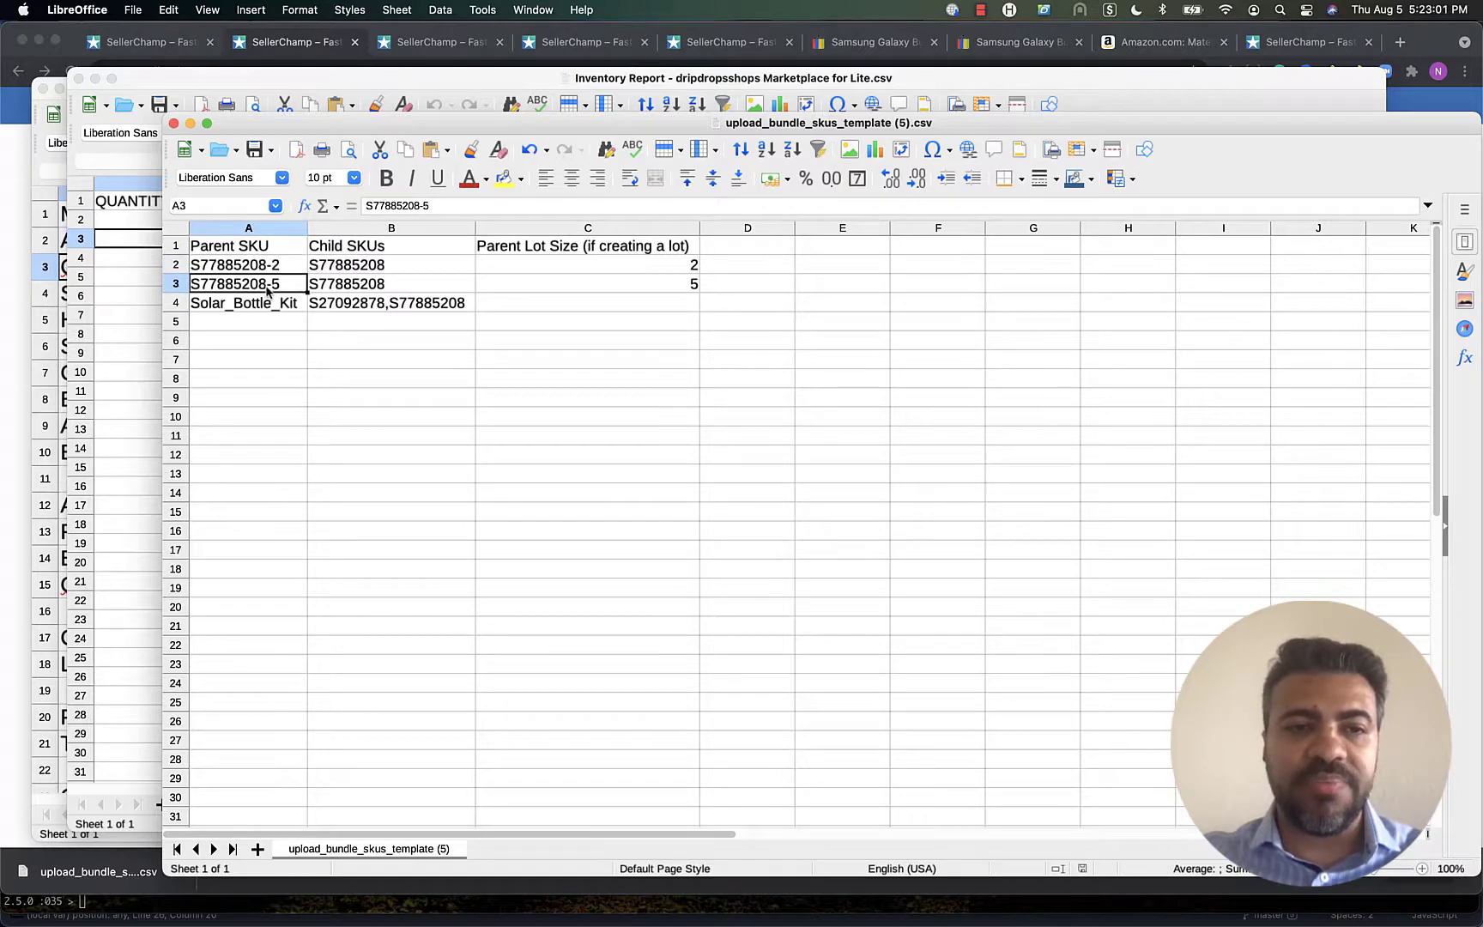
{"action": "left_click", "coordinate": [283, 307]}
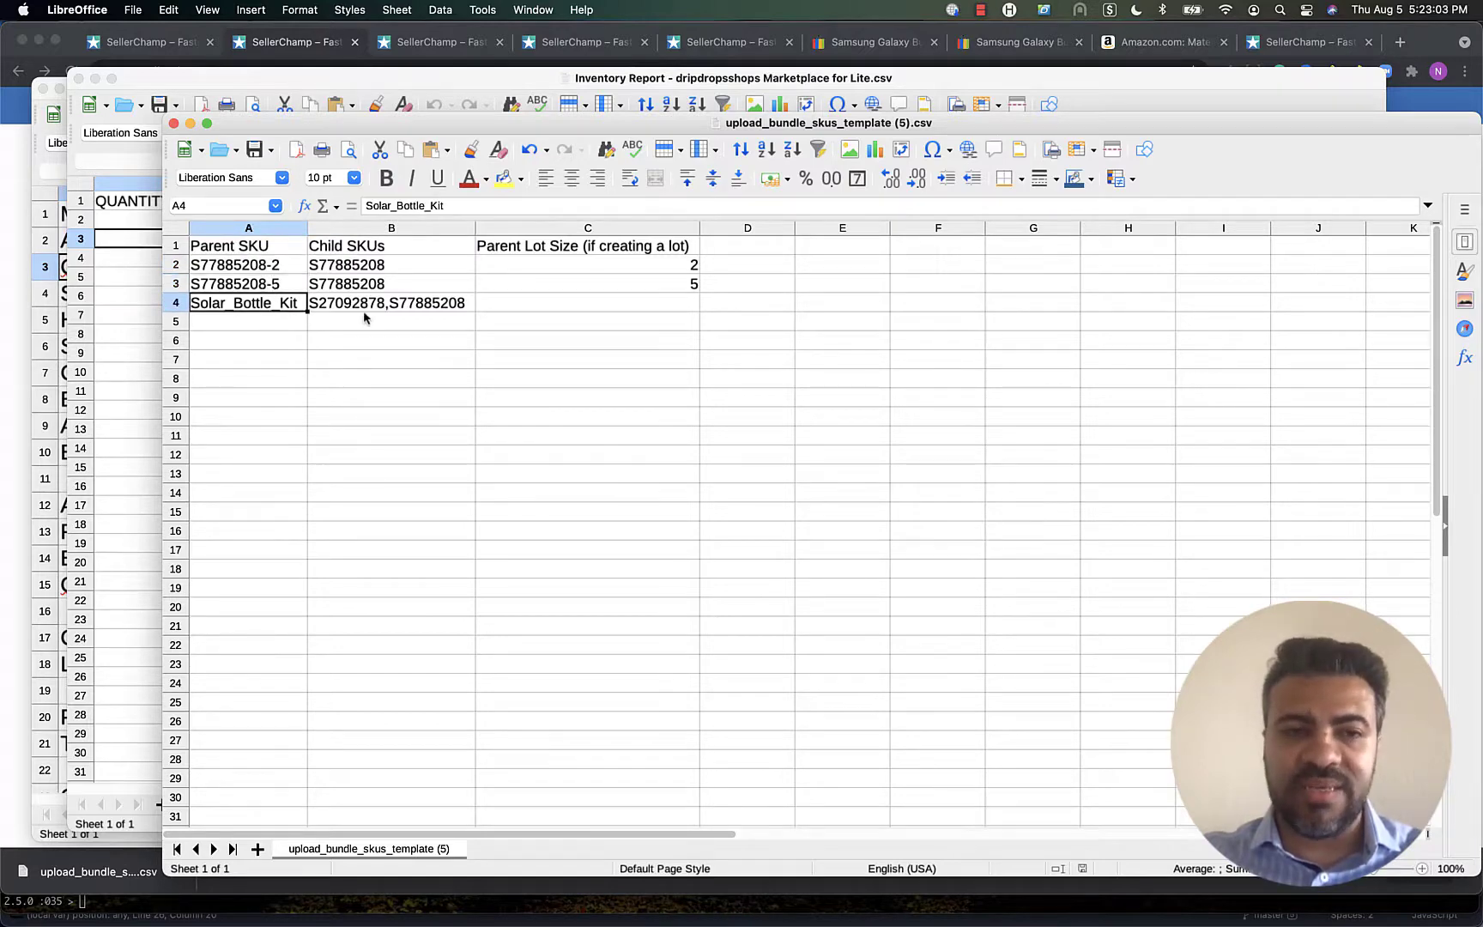
{"action": "left_click", "coordinate": [354, 301]}
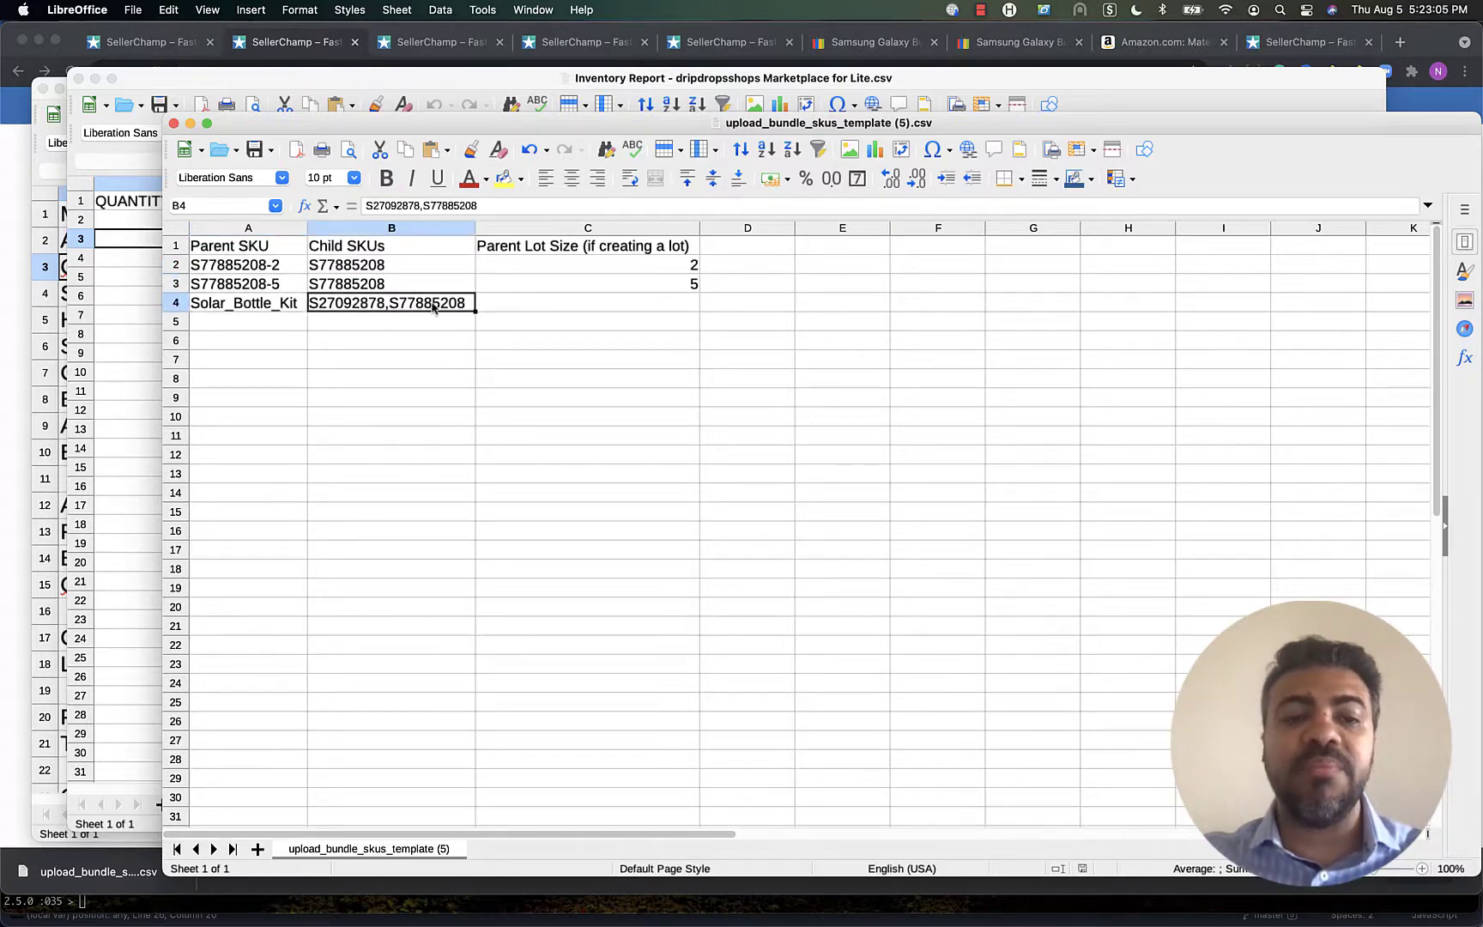
{"action": "left_click", "coordinate": [254, 304]}
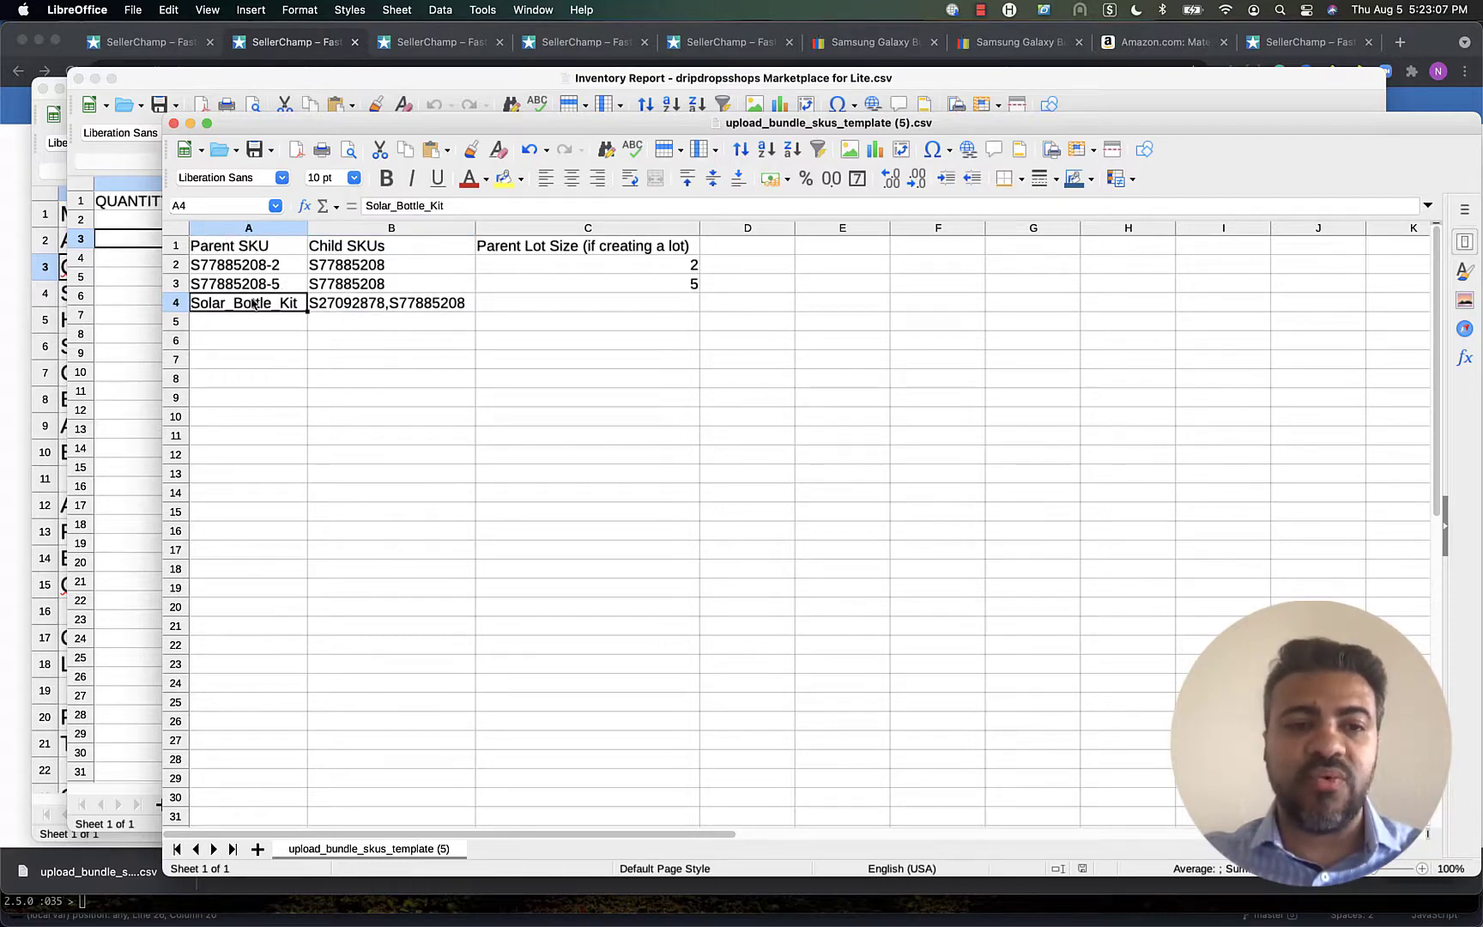
Switch to SellerChamp, rerun the inventory search for S77885208 and examine the original and lot listings
{"action": "key", "text": "super+Tab"}
{"action": "left_click", "coordinate": [769, 337]}
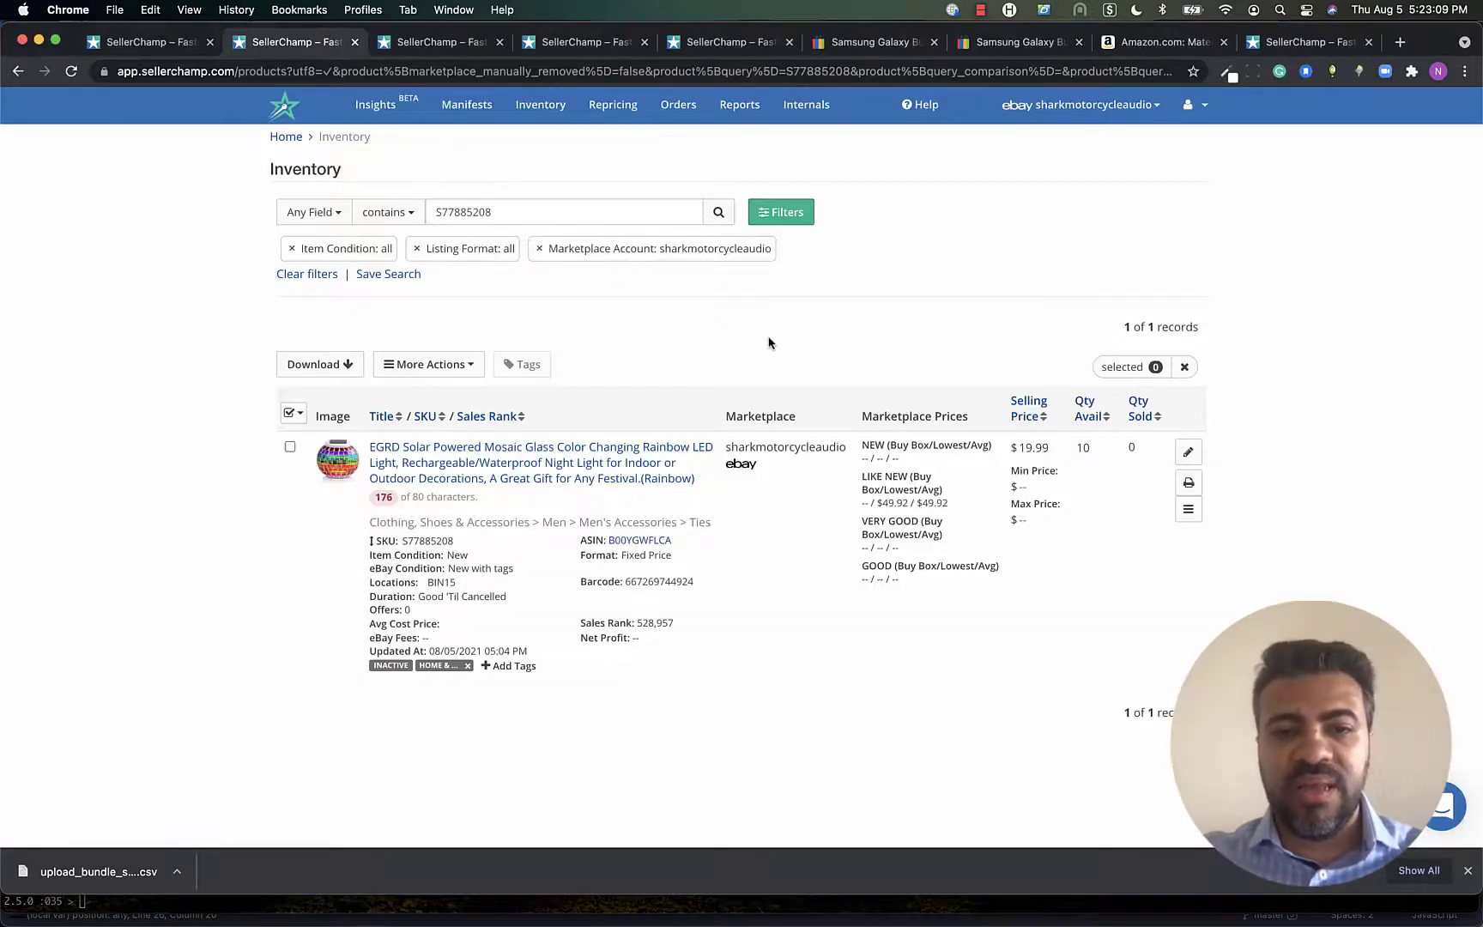
{"action": "left_click", "coordinate": [718, 212]}
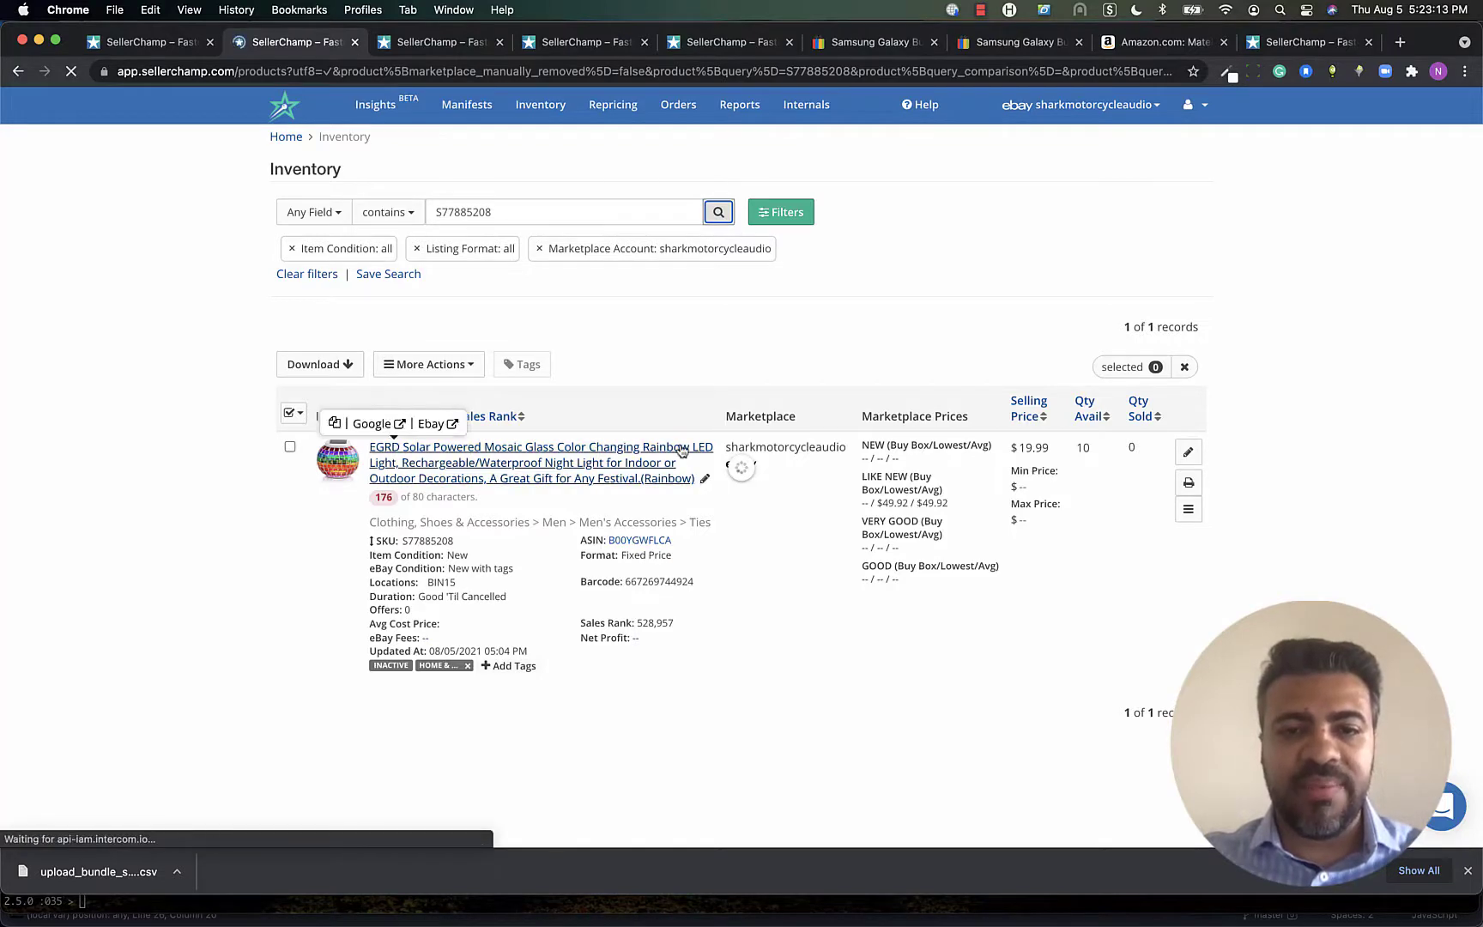
{"action": "scroll", "coordinate": [800, 546], "scroll_direction": "down", "scroll_amount": 1}
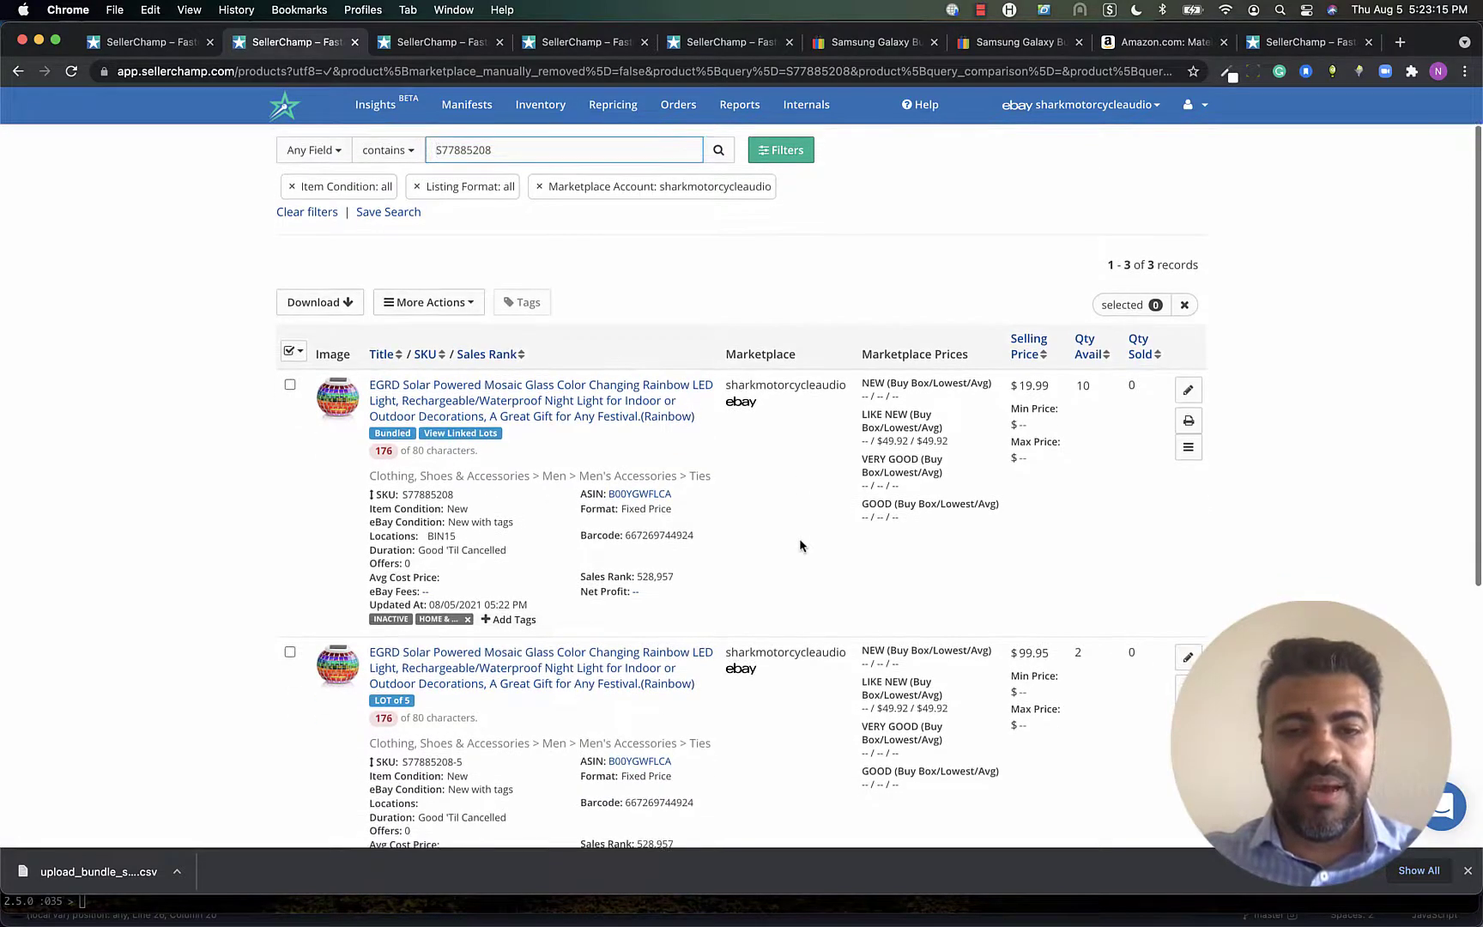
{"action": "scroll", "coordinate": [800, 546], "scroll_direction": "down", "scroll_amount": 4}
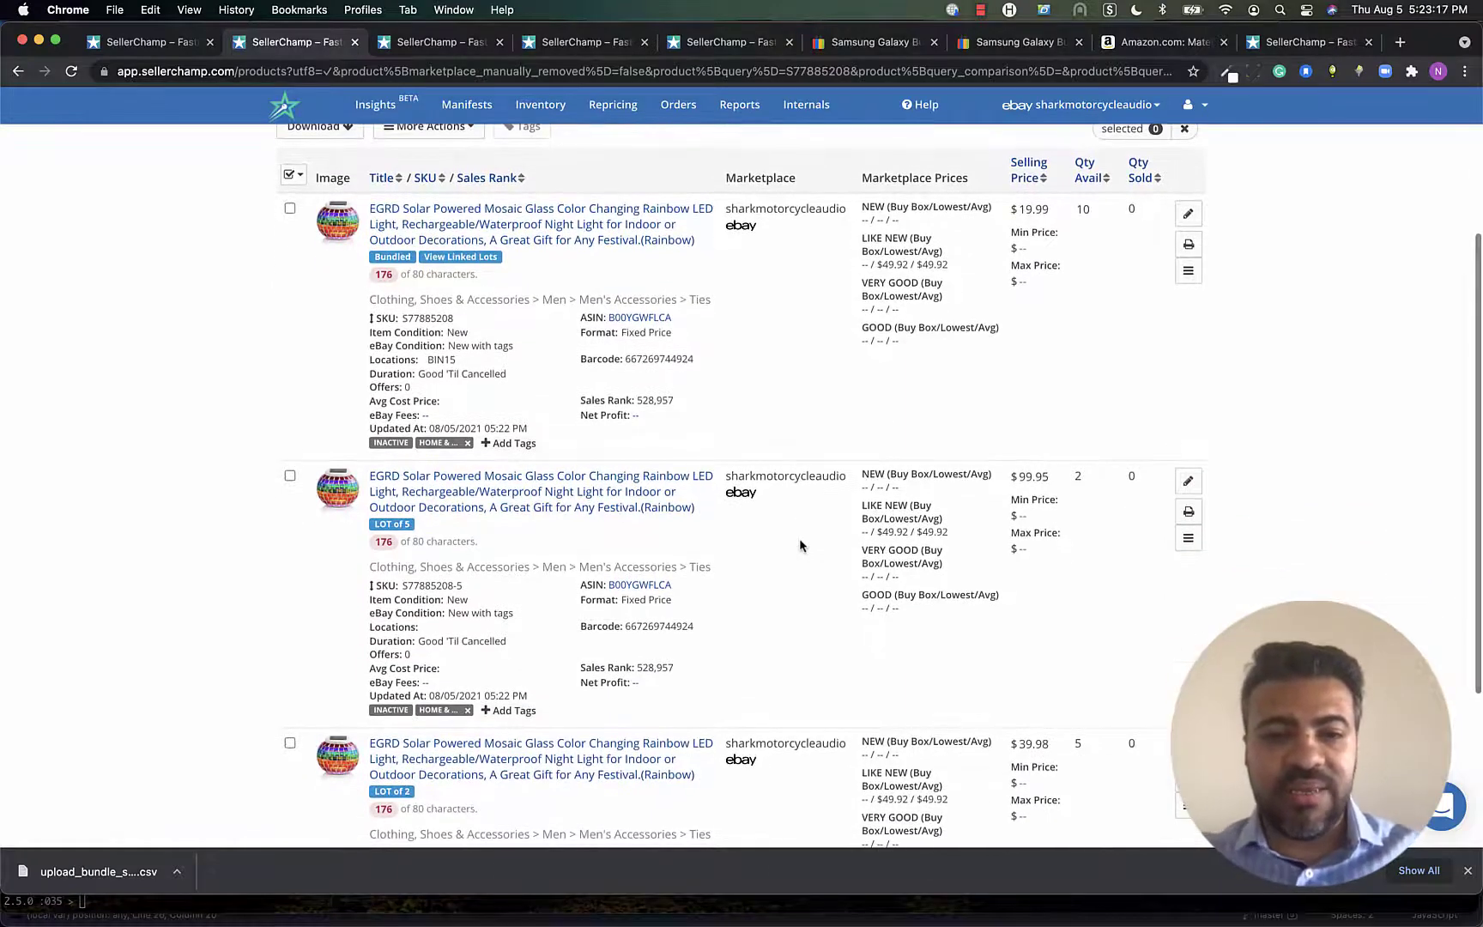
{"action": "scroll", "coordinate": [633, 375], "scroll_direction": "up", "scroll_amount": 3}
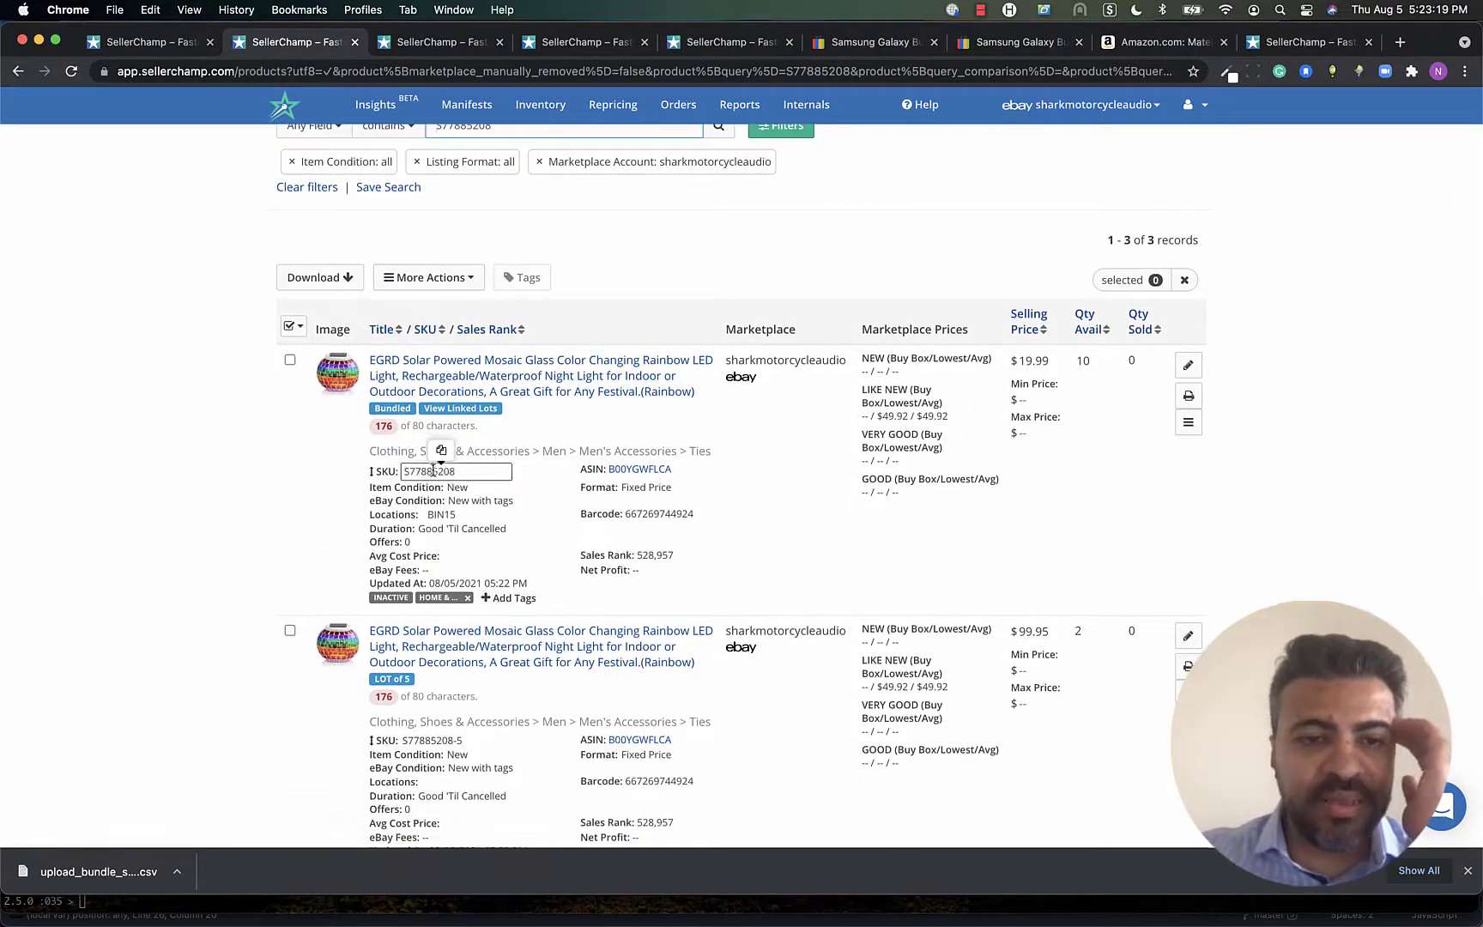
Examine the SKU, available quantity and bundle labels of the original S77885208 listing without editing it
{"action": "double_click", "coordinate": [434, 471]}
{"action": "mouse_move", "coordinate": [1090, 360]}
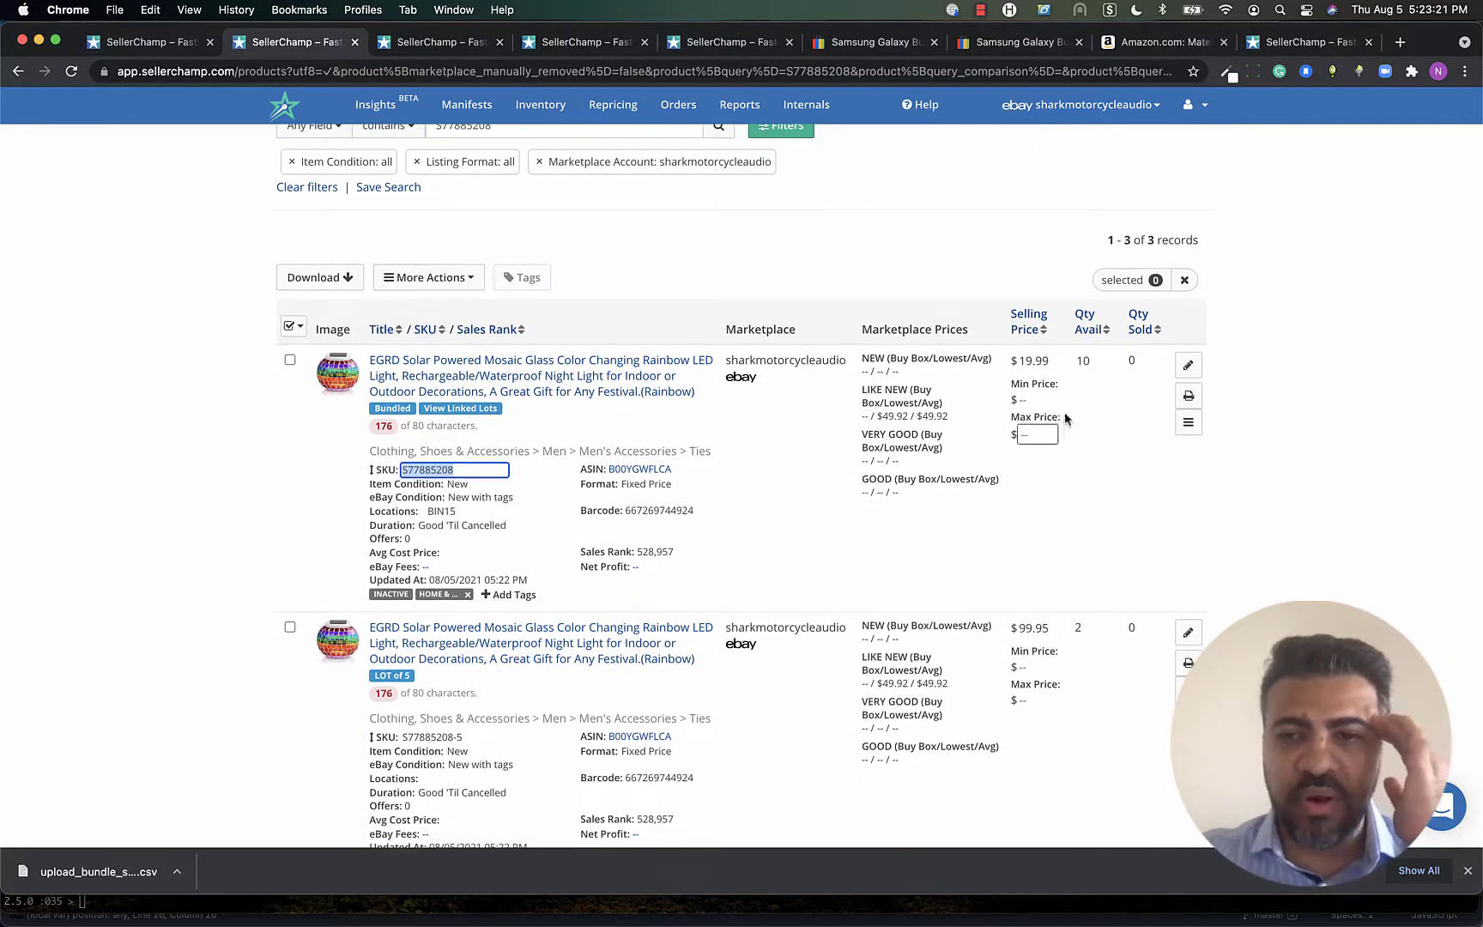
{"action": "scroll", "coordinate": [887, 530], "scroll_direction": "down", "scroll_amount": 1}
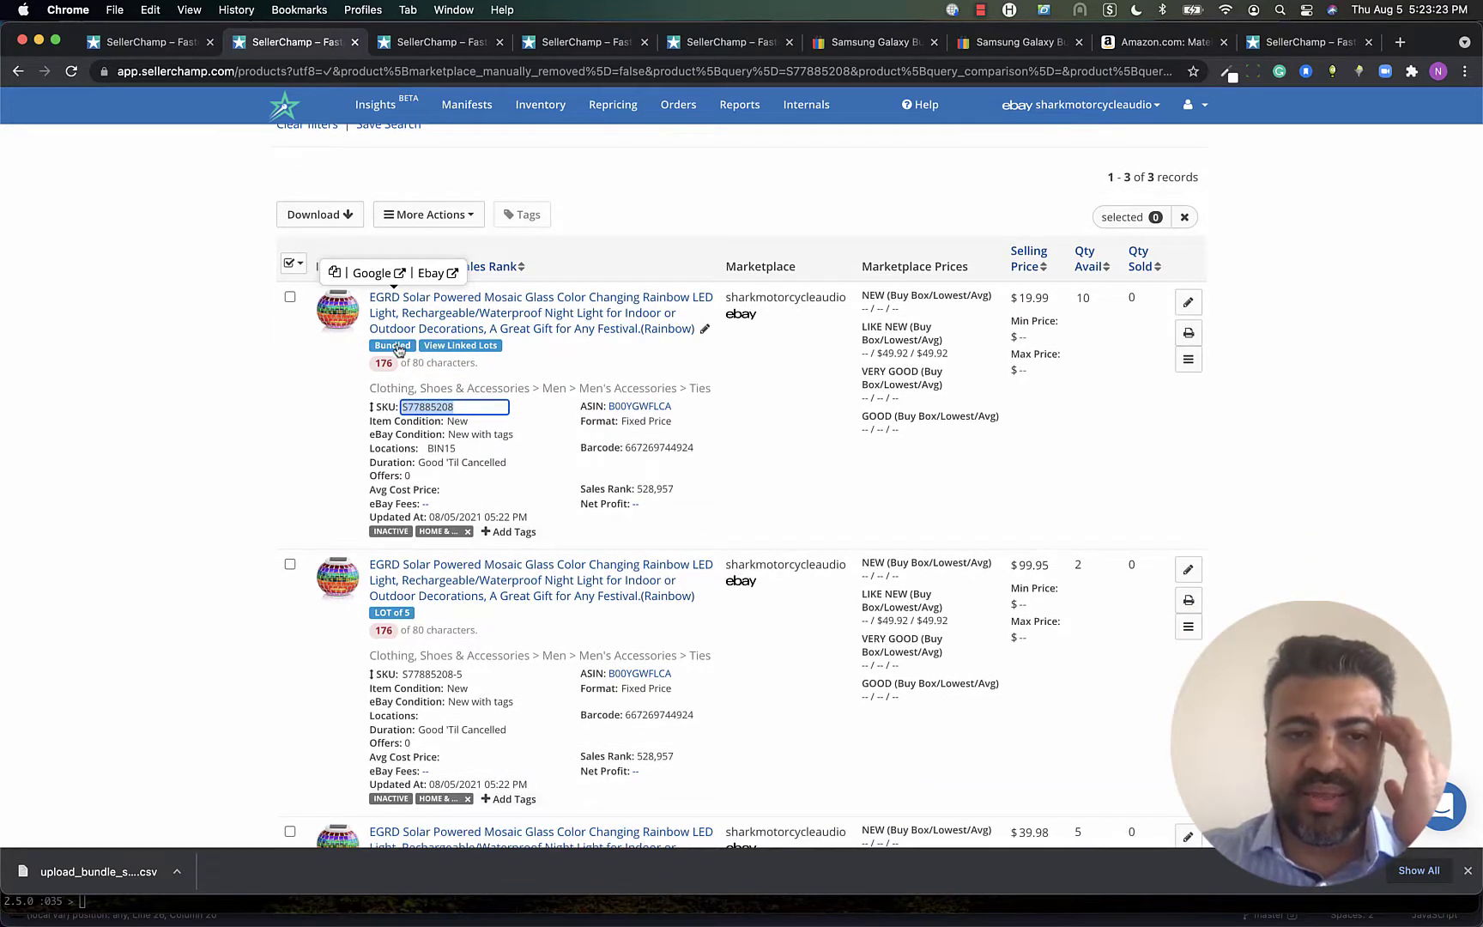
{"action": "left_click", "coordinate": [592, 349]}
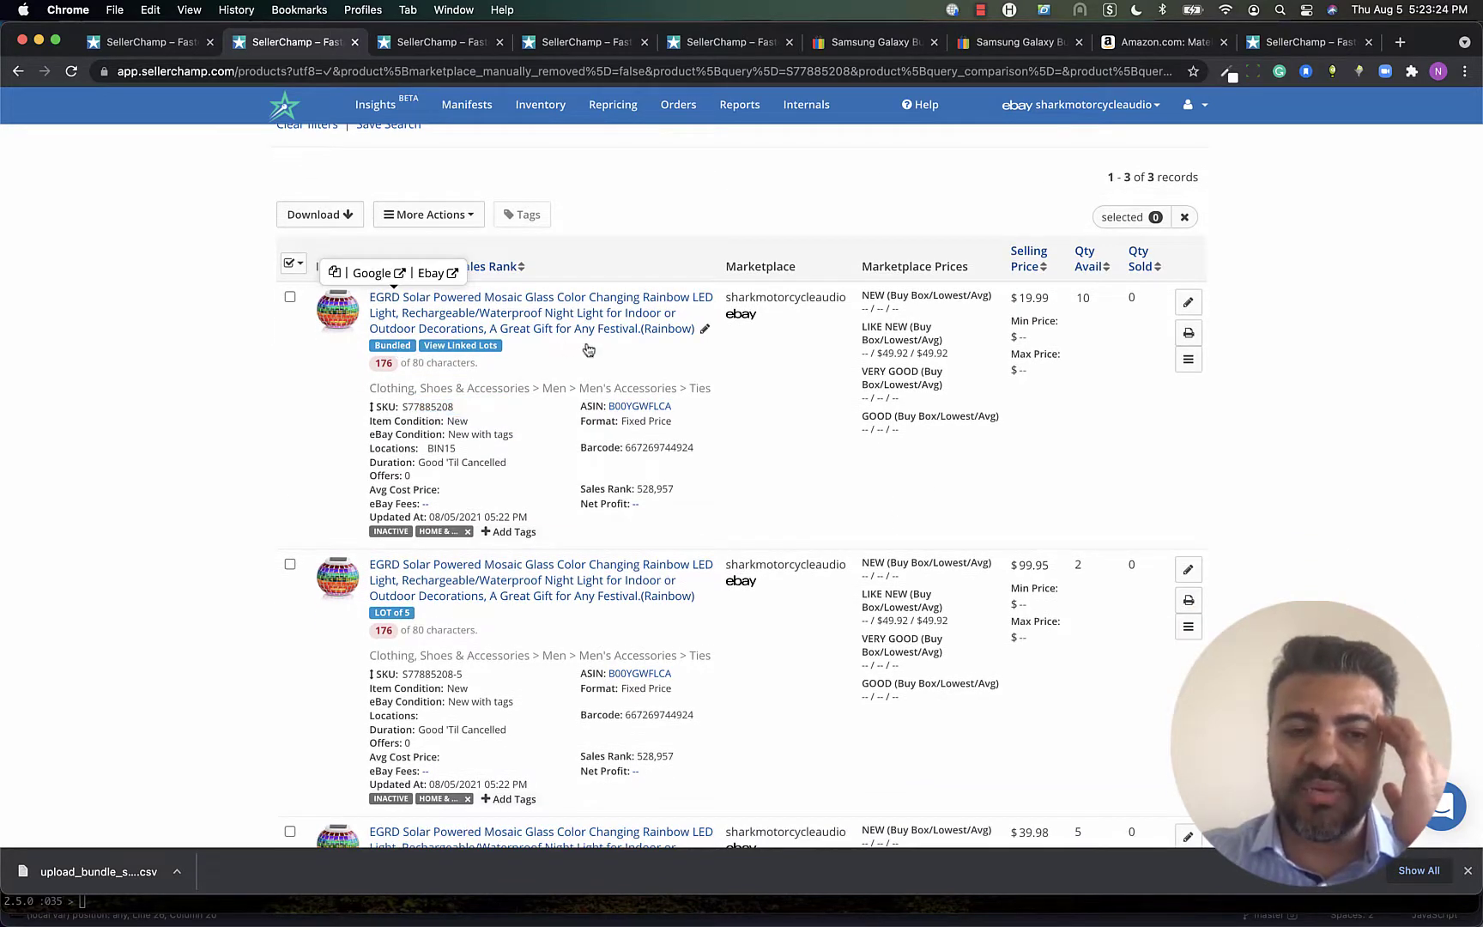
View the bundles associated with S77885208, inspect the bundle's SKU, and close the list to examine the lot listings
{"action": "left_click", "coordinate": [392, 346]}
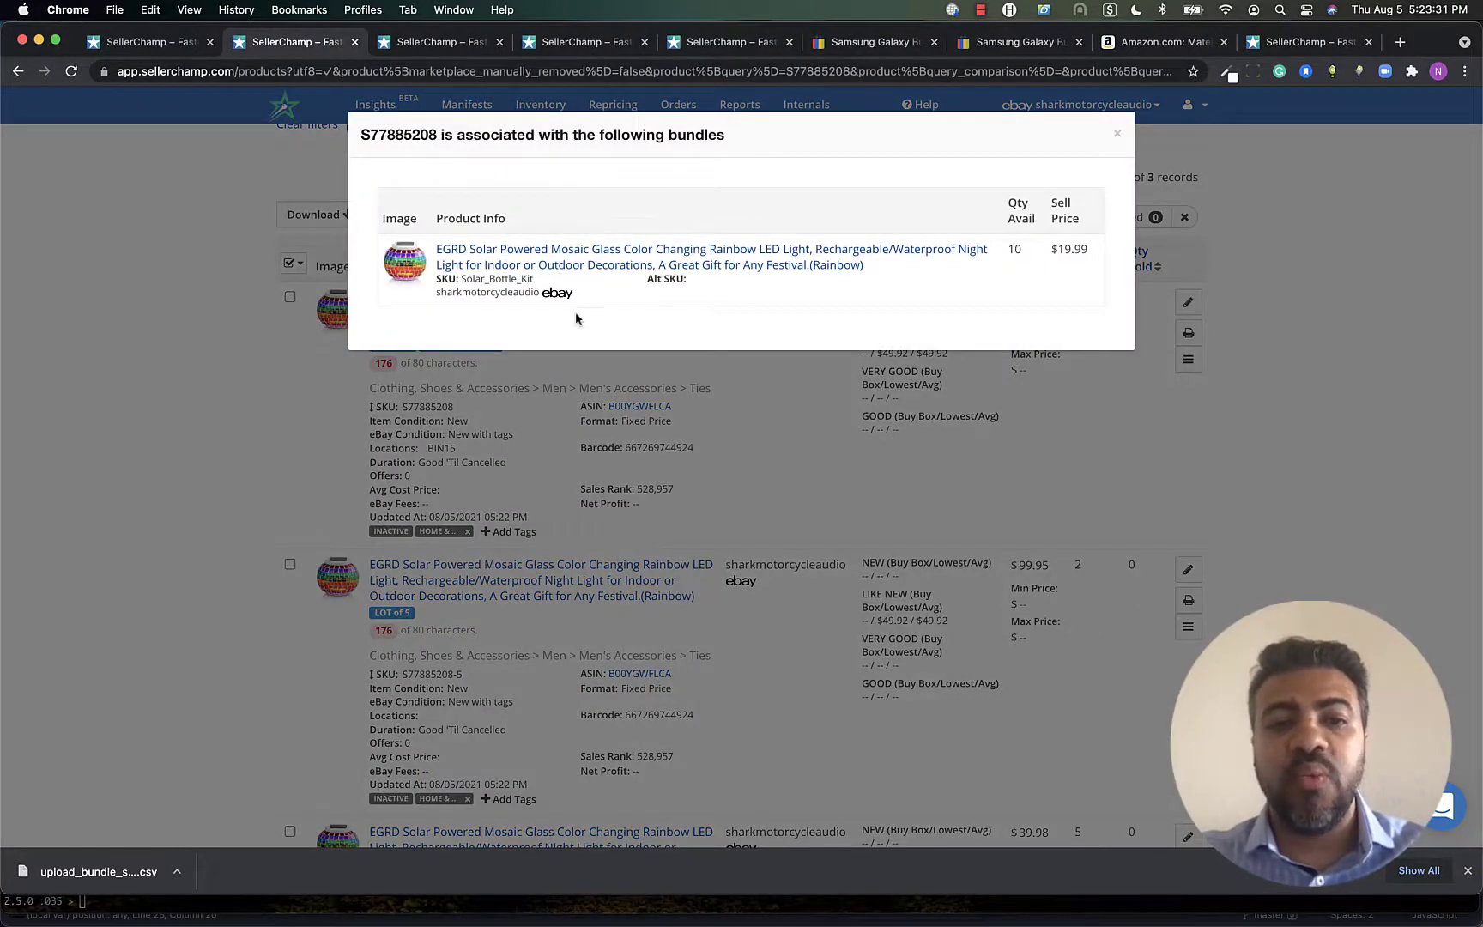
{"action": "double_click", "coordinate": [471, 280]}
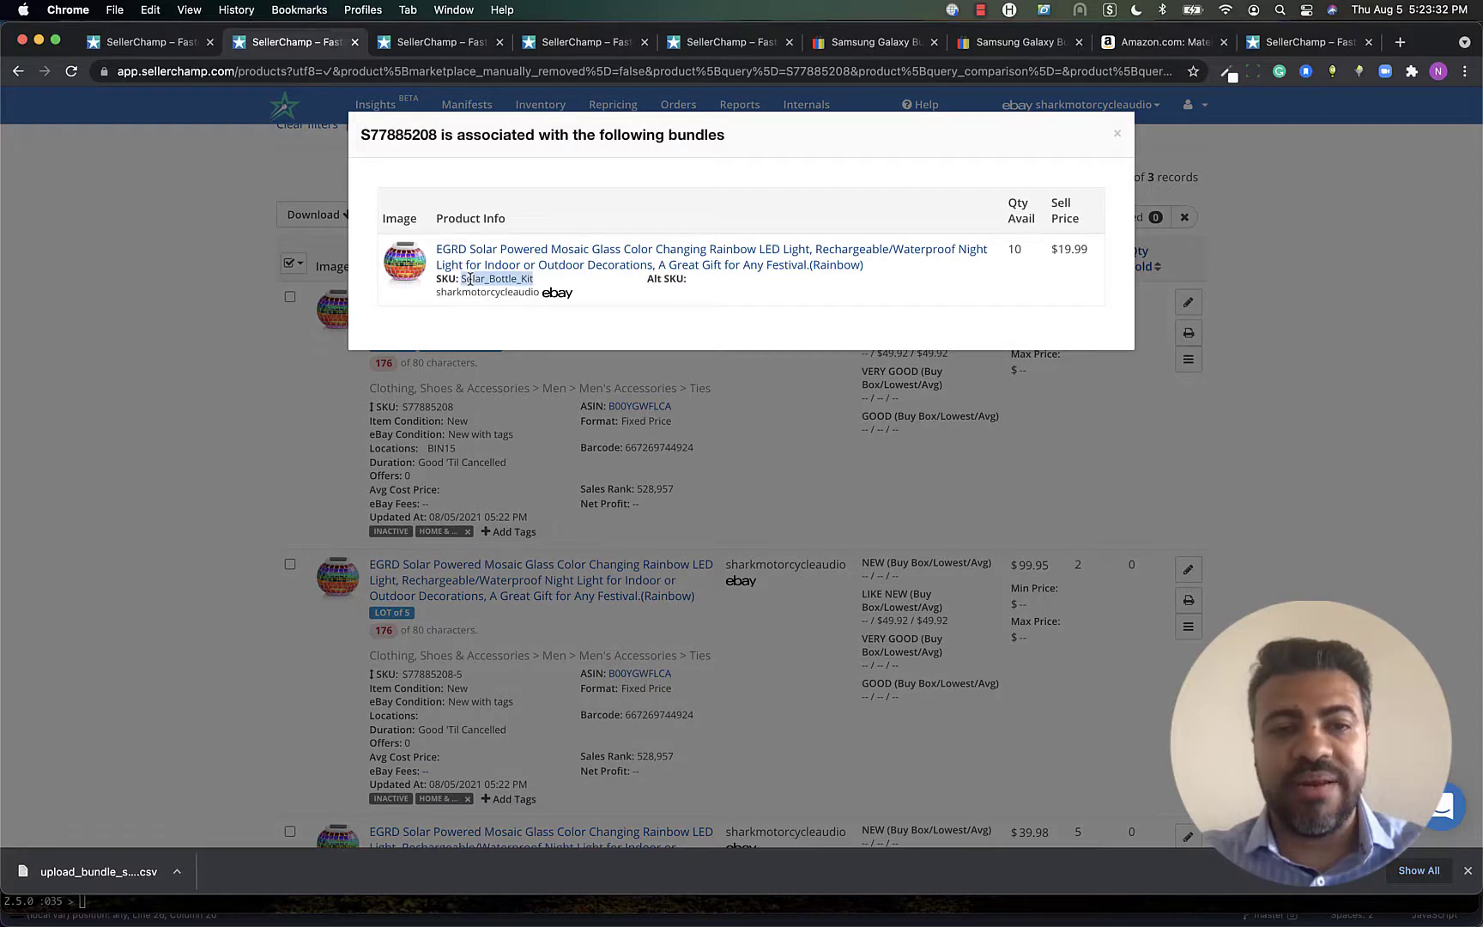
{"action": "left_click", "coordinate": [1115, 142]}
{"action": "scroll", "coordinate": [734, 486], "scroll_direction": "down", "scroll_amount": 5}
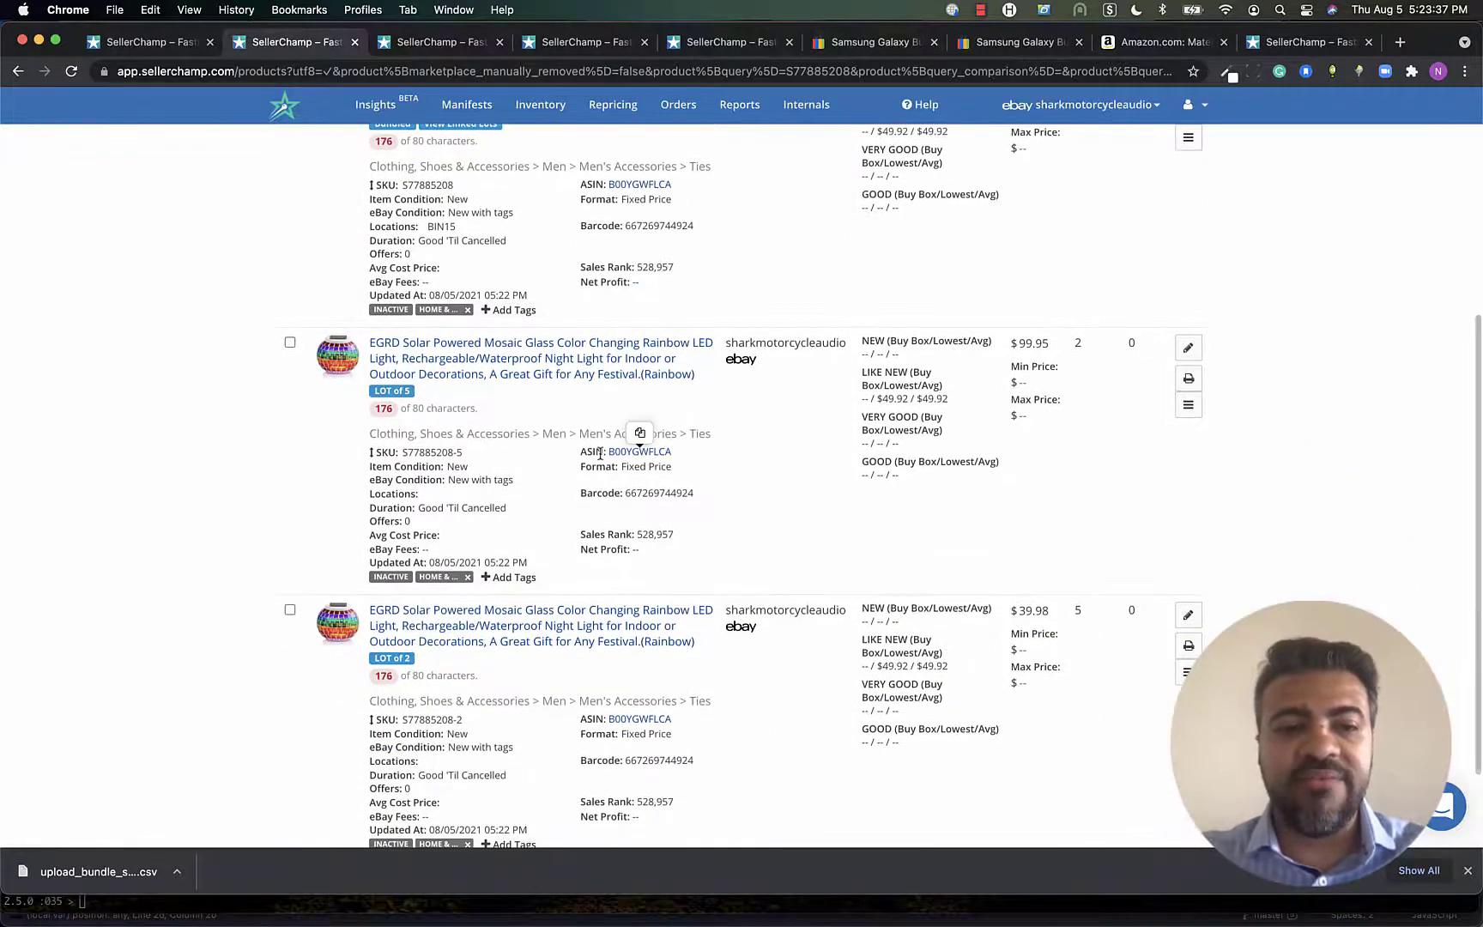
View the items linked to the lot-of-5 listing S77885208-5, inspect their SKUs and quantities, and close the list
{"action": "left_click", "coordinate": [400, 371]}
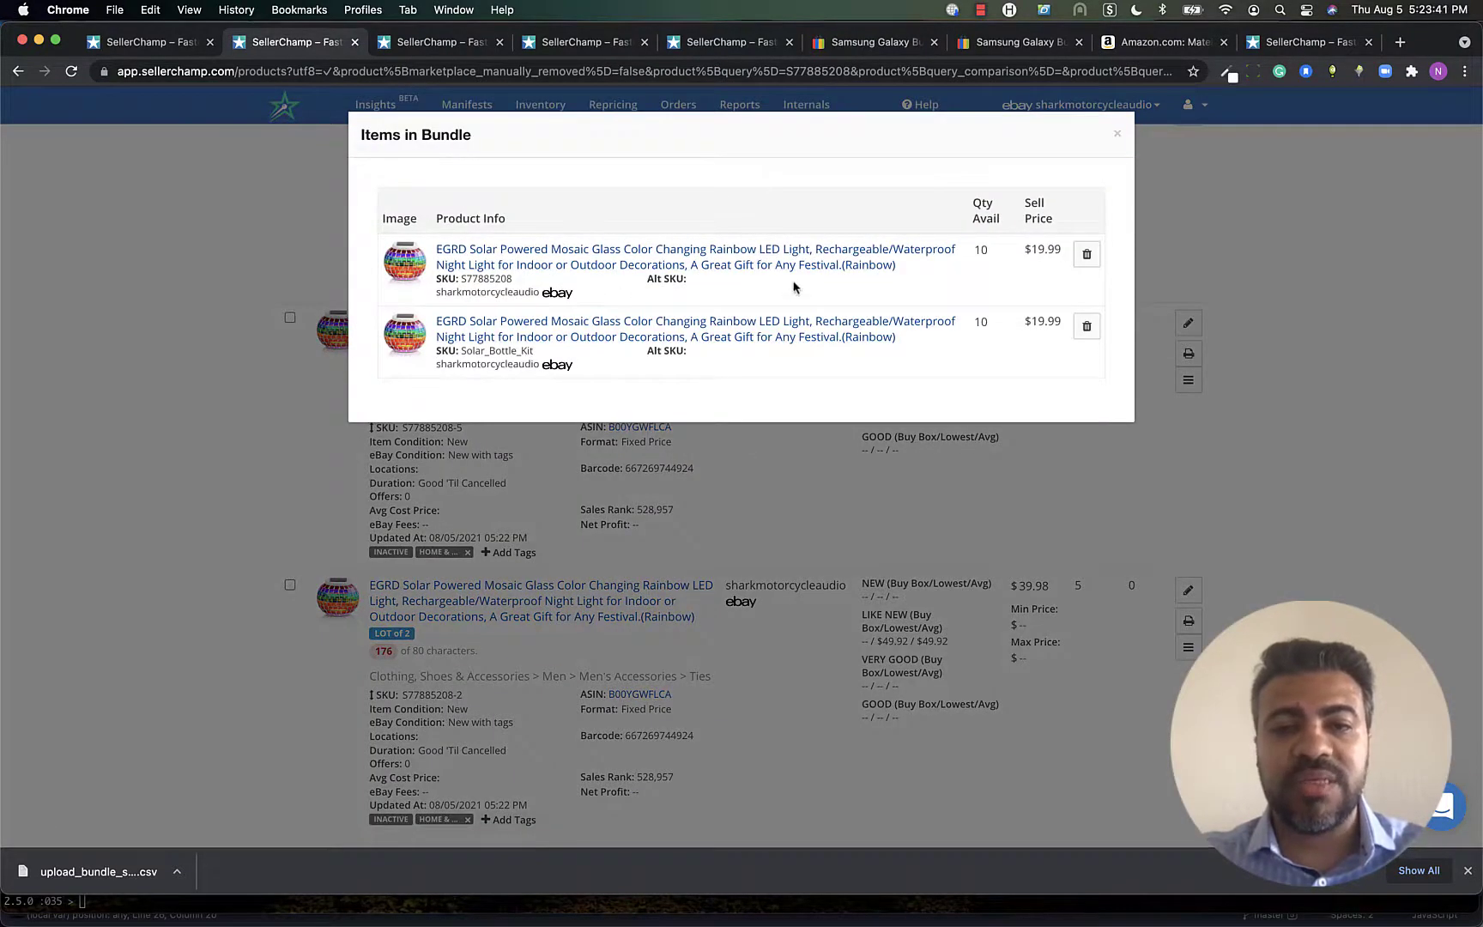
{"action": "left_click", "coordinate": [1112, 135]}
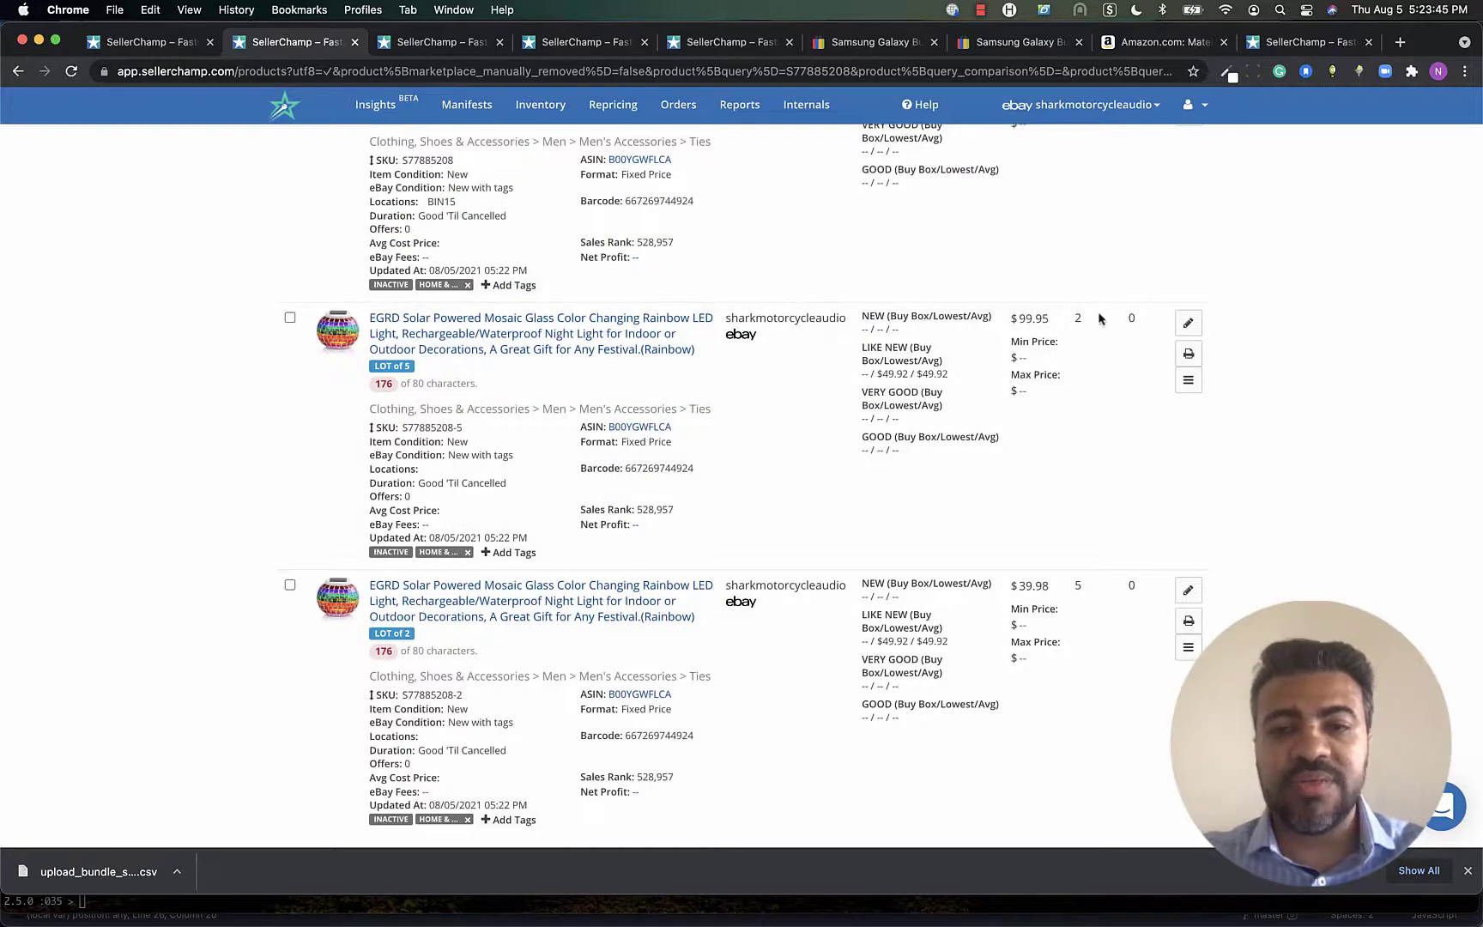
Compare the available quantity of the original S77885208 listing with those of its lot-of-5 and lot-of-2 listings
{"action": "scroll", "coordinate": [1079, 316], "scroll_direction": "up", "scroll_amount": 2}
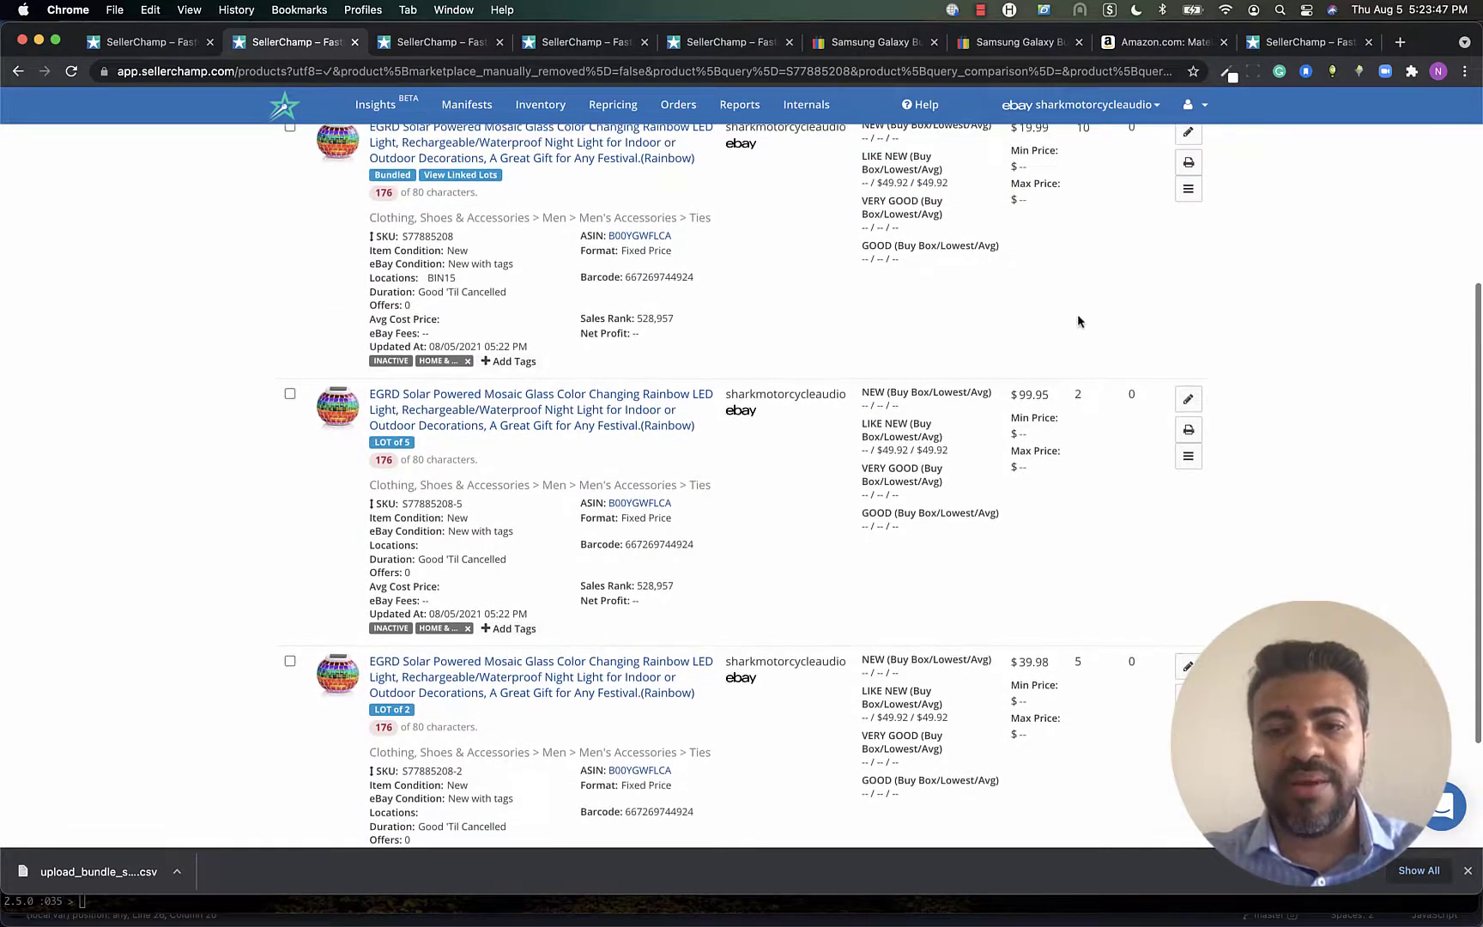
{"action": "scroll", "coordinate": [1077, 390], "scroll_direction": "up", "scroll_amount": 3}
{"action": "left_click", "coordinate": [1085, 227]}
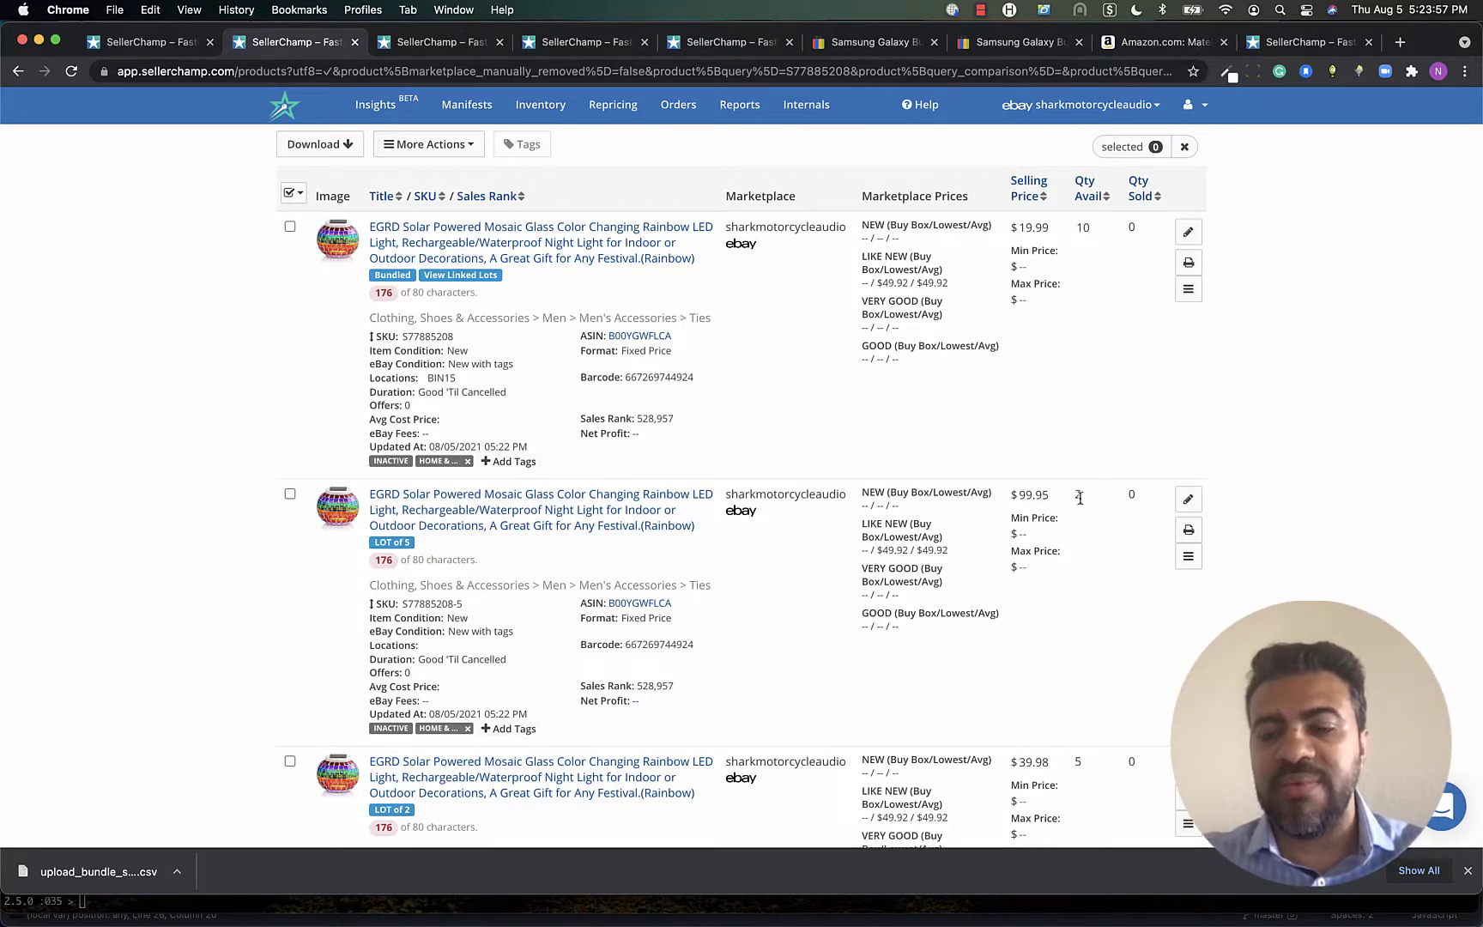
{"action": "scroll", "coordinate": [726, 665], "scroll_direction": "down", "scroll_amount": 3}
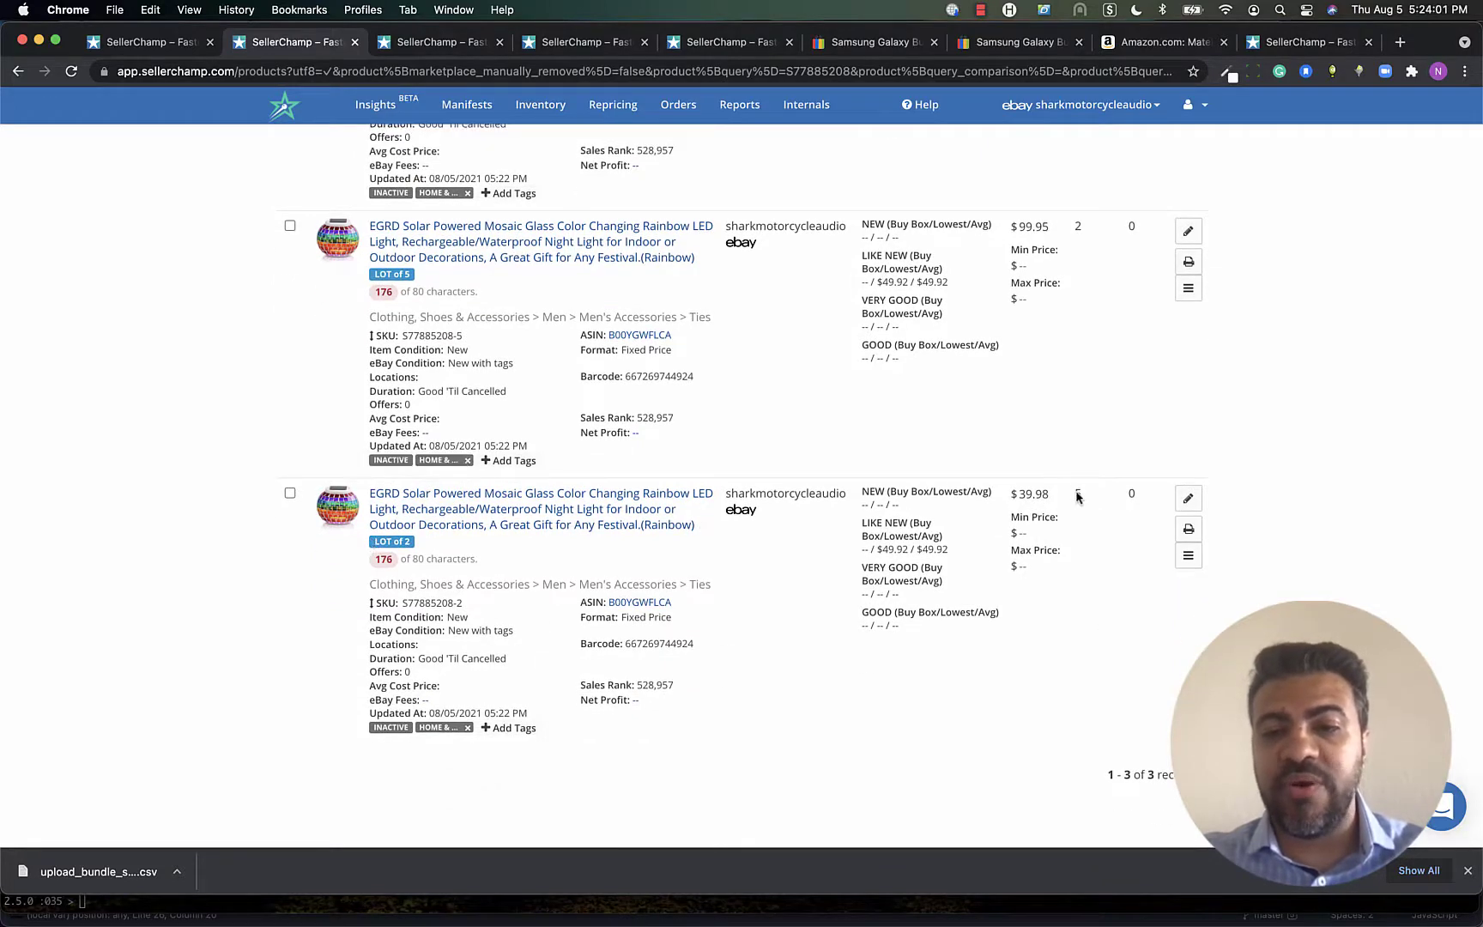
{"action": "scroll", "coordinate": [1082, 494], "scroll_direction": "up", "scroll_amount": 5}
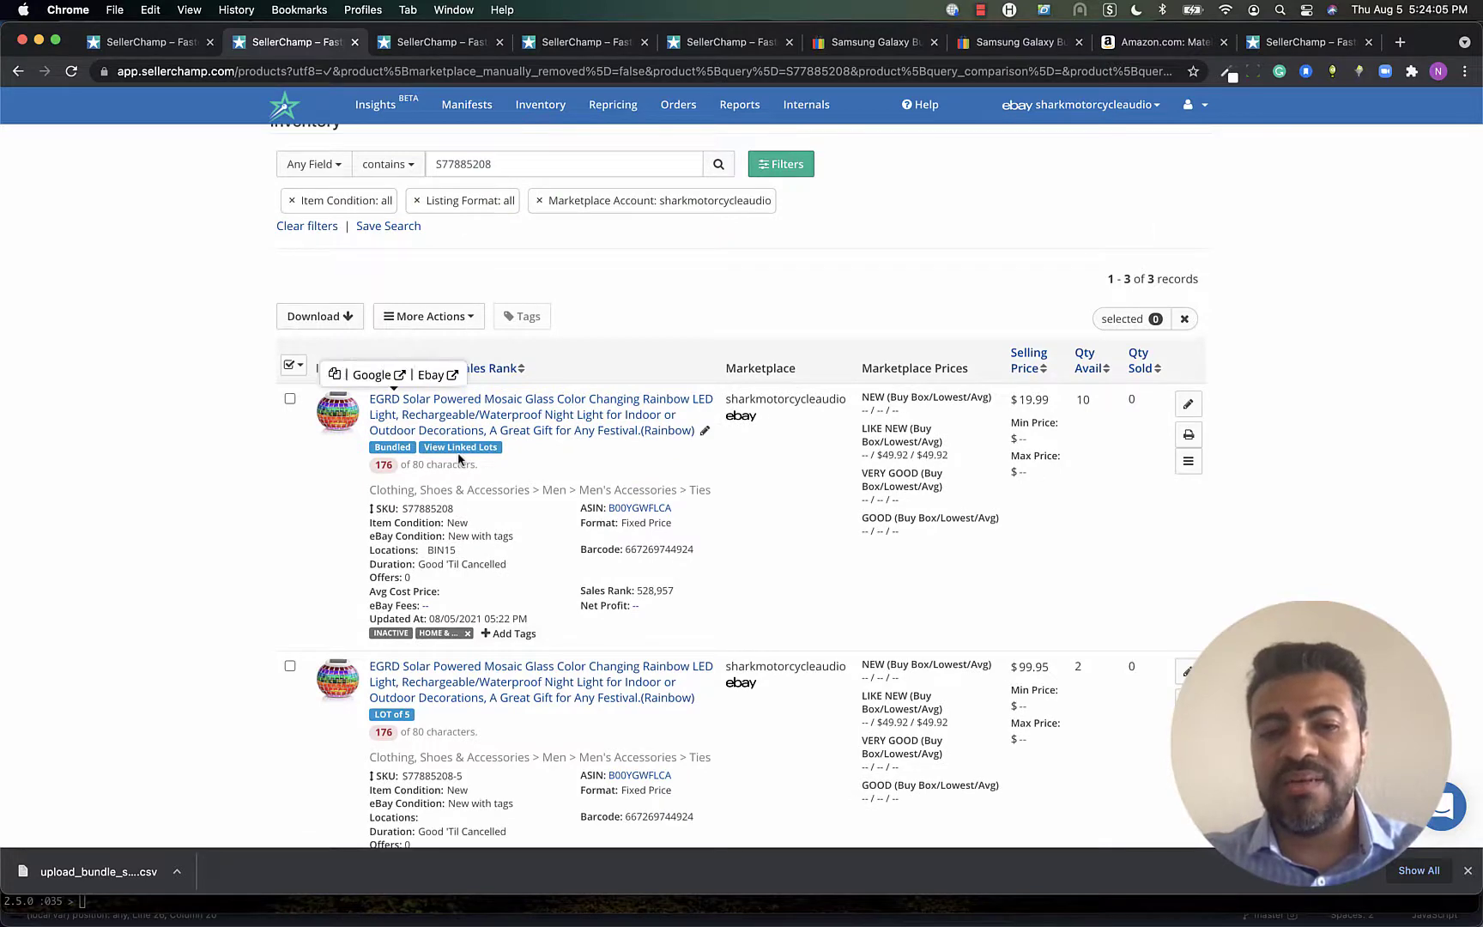
{"action": "scroll", "coordinate": [707, 454], "scroll_direction": "down", "scroll_amount": 5}
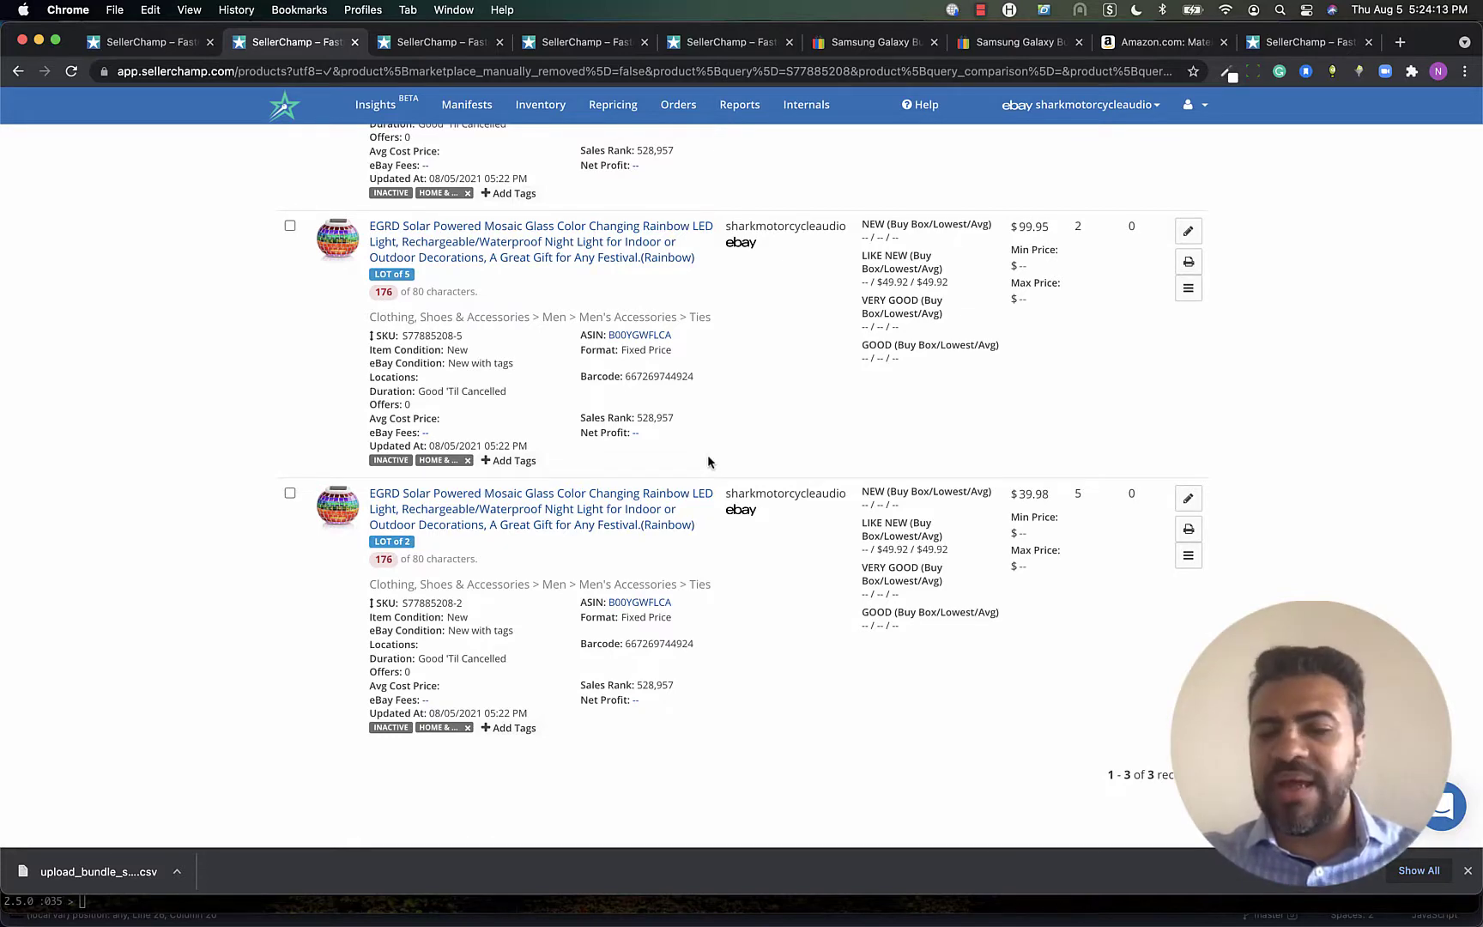
Open the original S77885208 listing's available quantity without changing it, and recheck the quantities of both lot listings
{"action": "scroll", "coordinate": [708, 463], "scroll_direction": "up", "scroll_amount": 3}
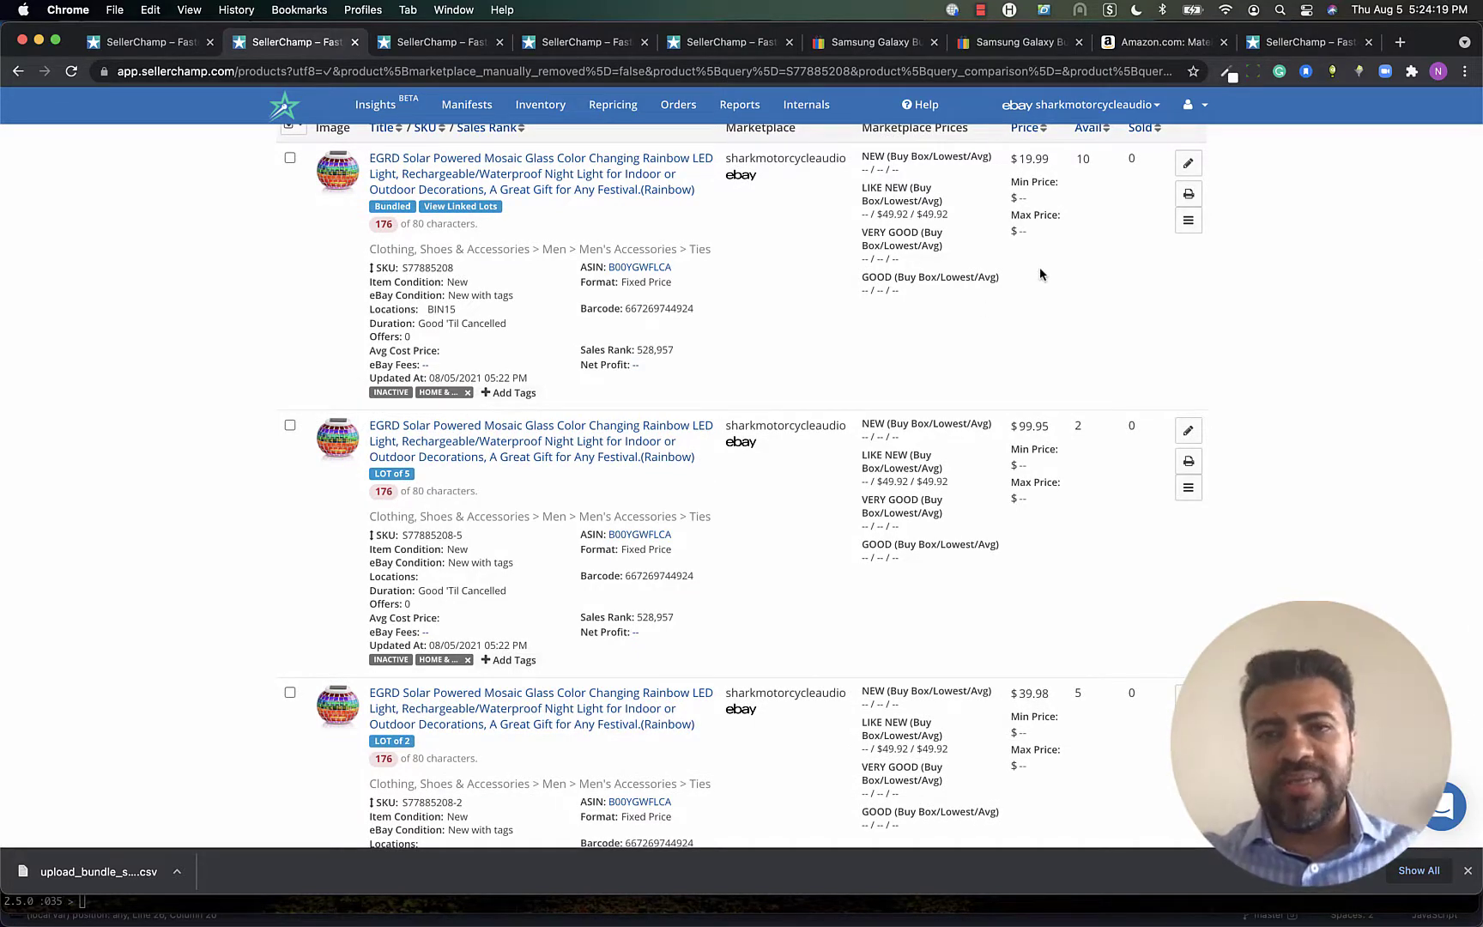
{"action": "scroll", "coordinate": [1056, 249], "scroll_direction": "up", "scroll_amount": 1}
{"action": "left_click", "coordinate": [1106, 206]}
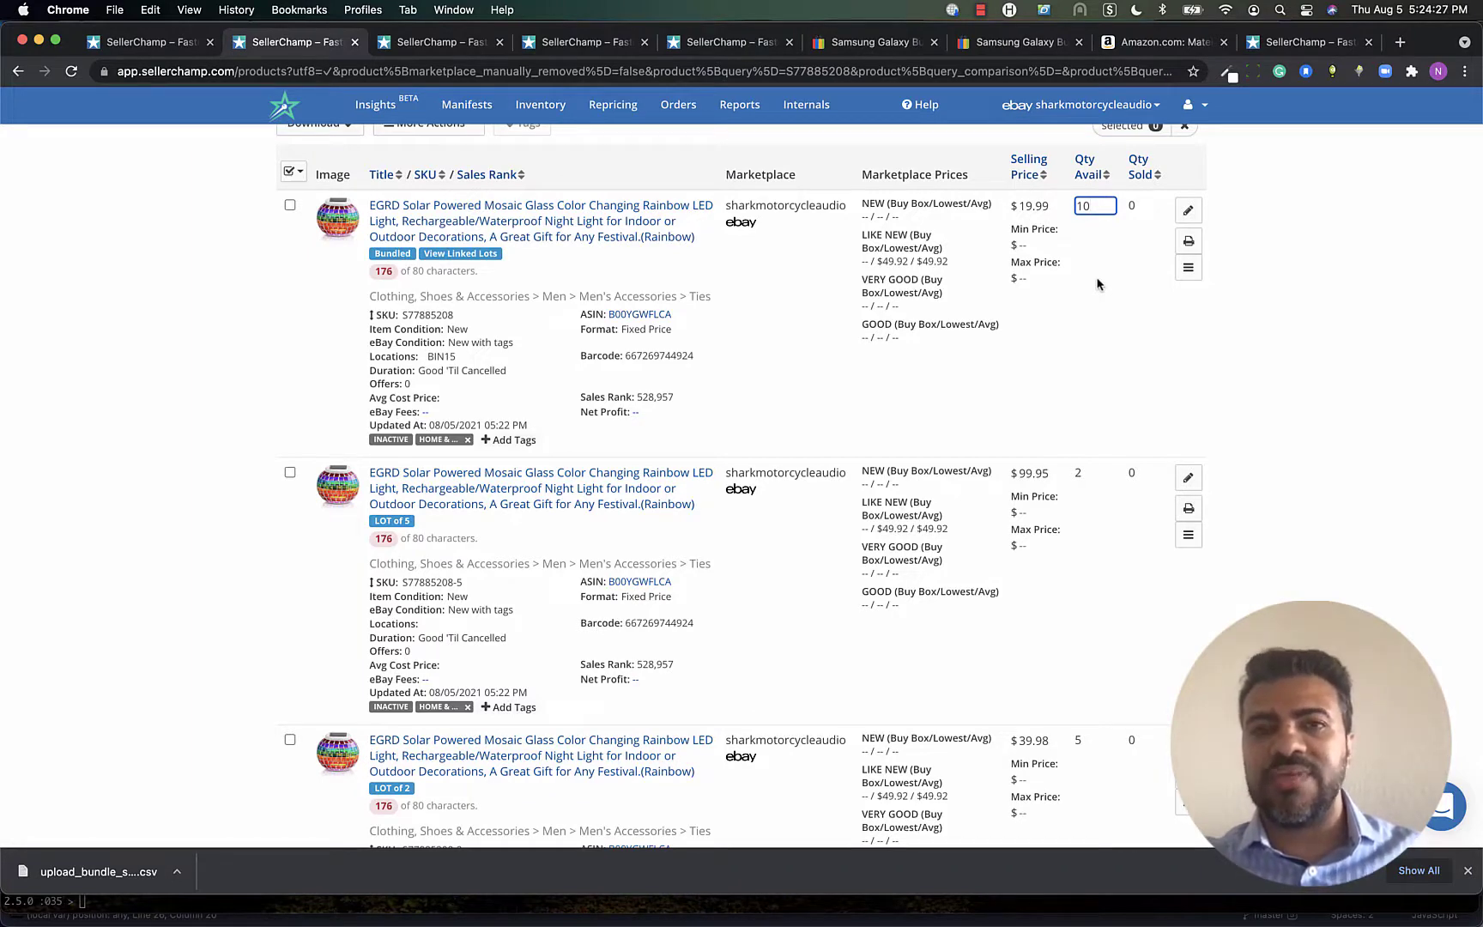
{"action": "scroll", "coordinate": [1030, 326], "scroll_direction": "down", "scroll_amount": 4}
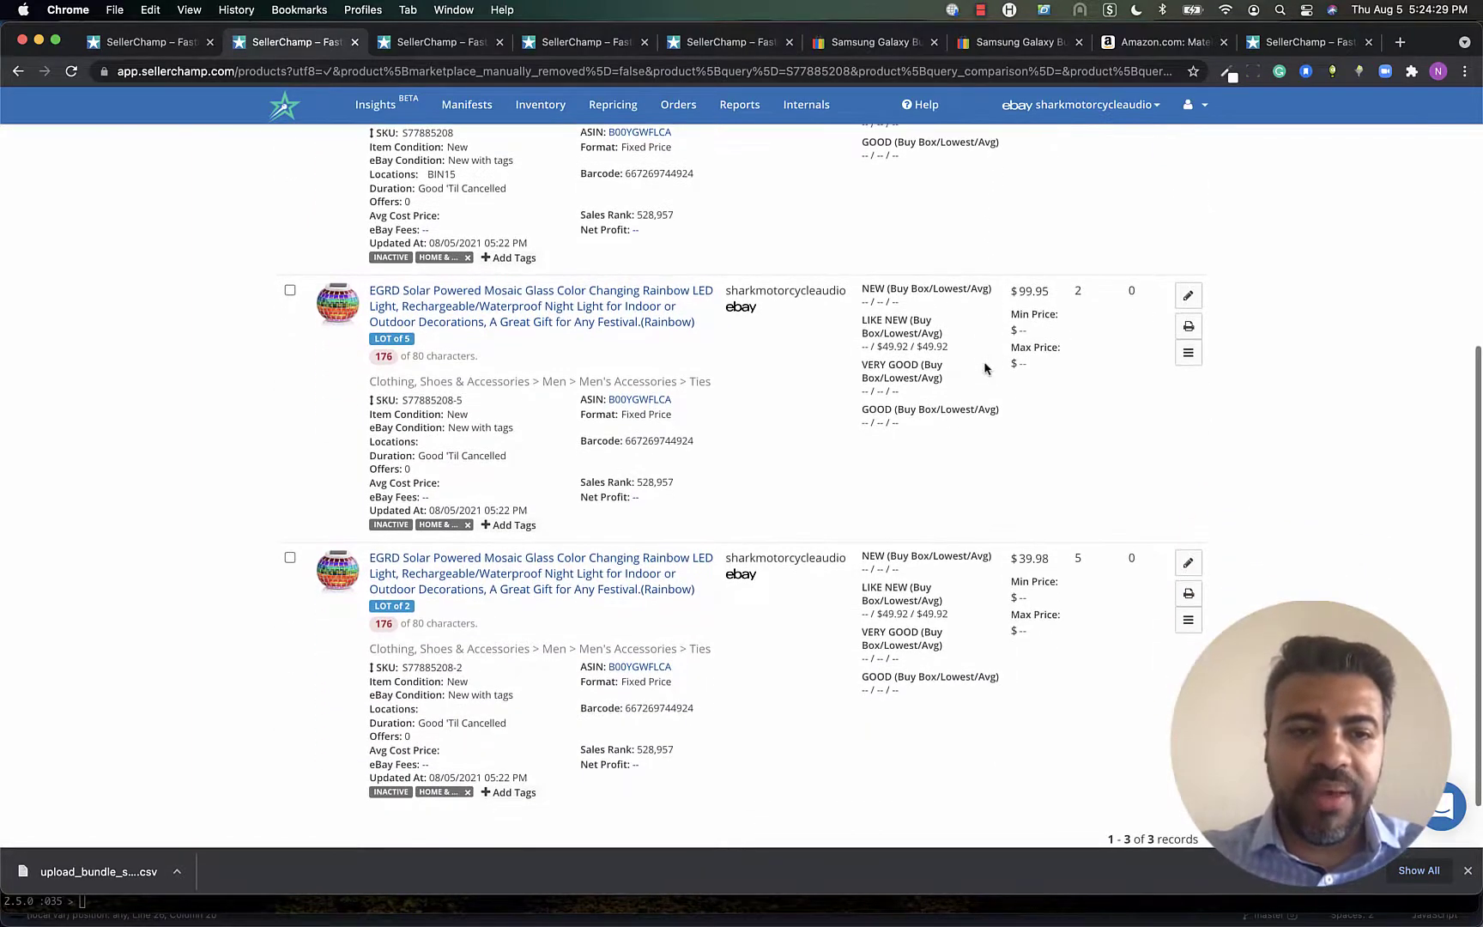